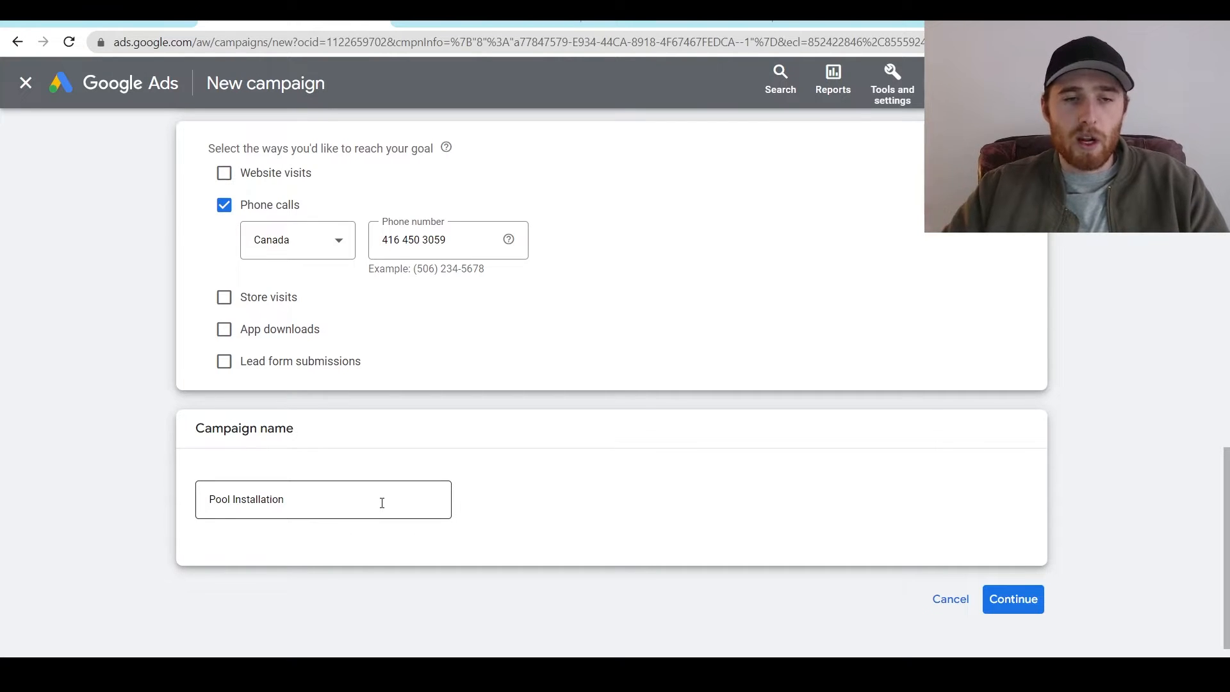
# Continue the Pool Installation campaign to bidding, and open Keyword Planner's new keyword discovery in a separate tab.
pyautogui.click(1024, 602)
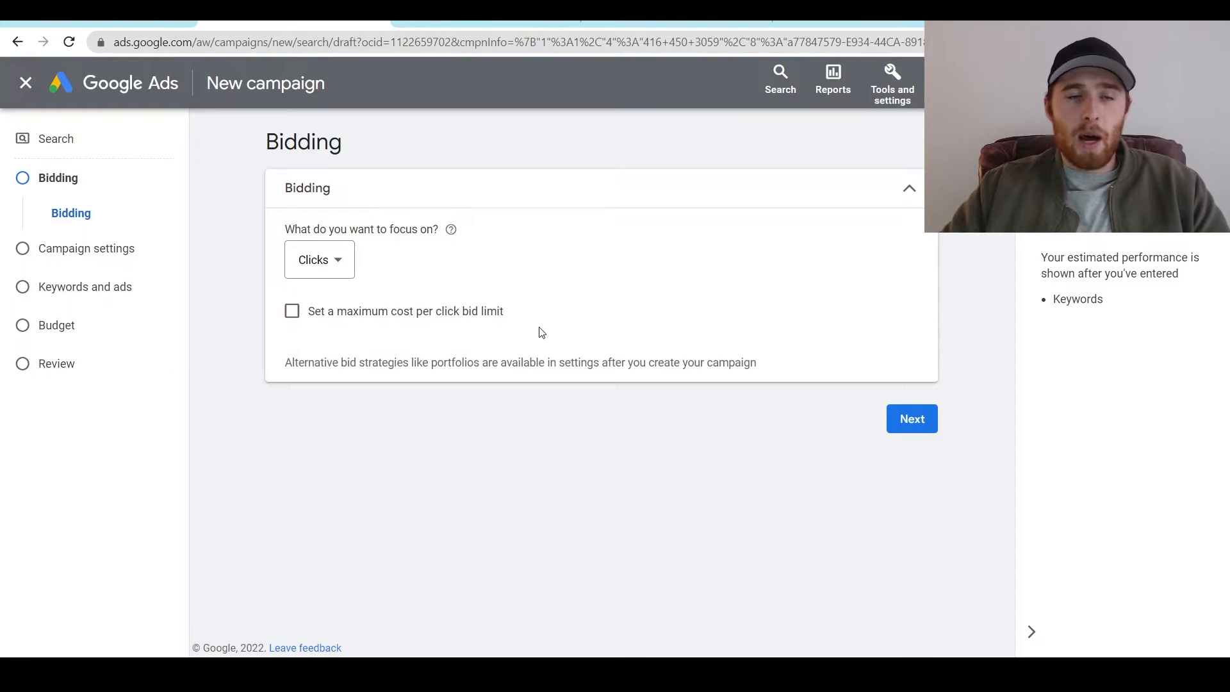
pyautogui.click(893, 83)
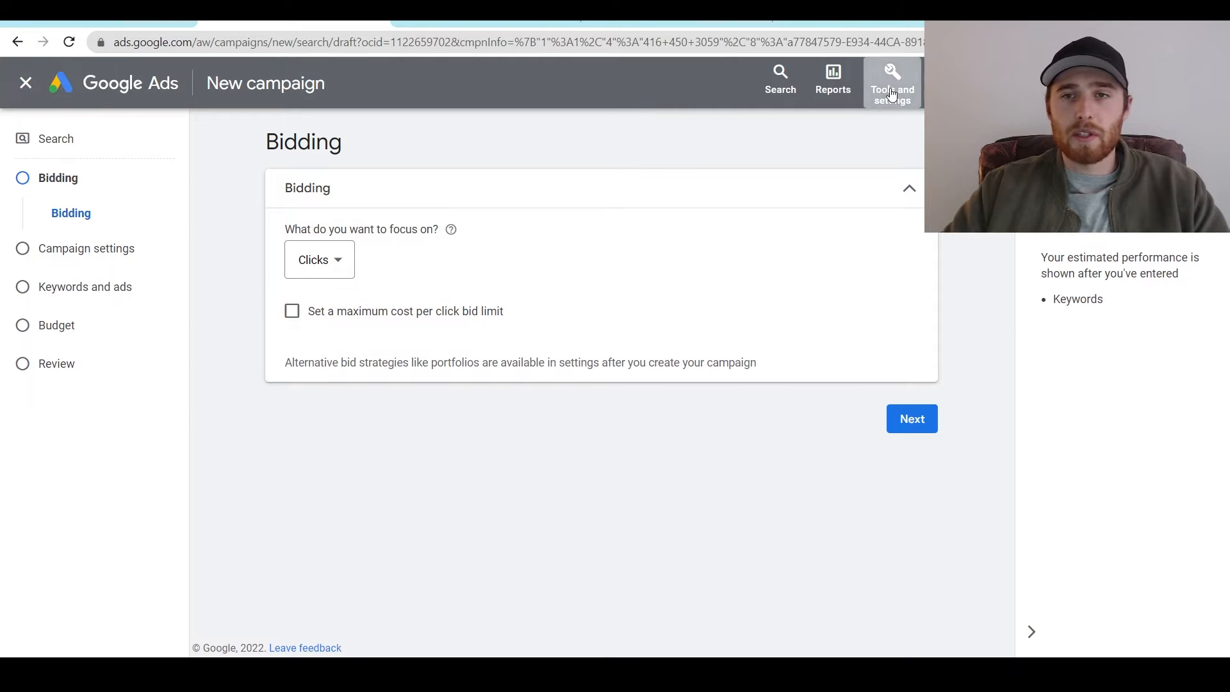
pyautogui.rightClick(309, 227)
pyautogui.click(338, 238)
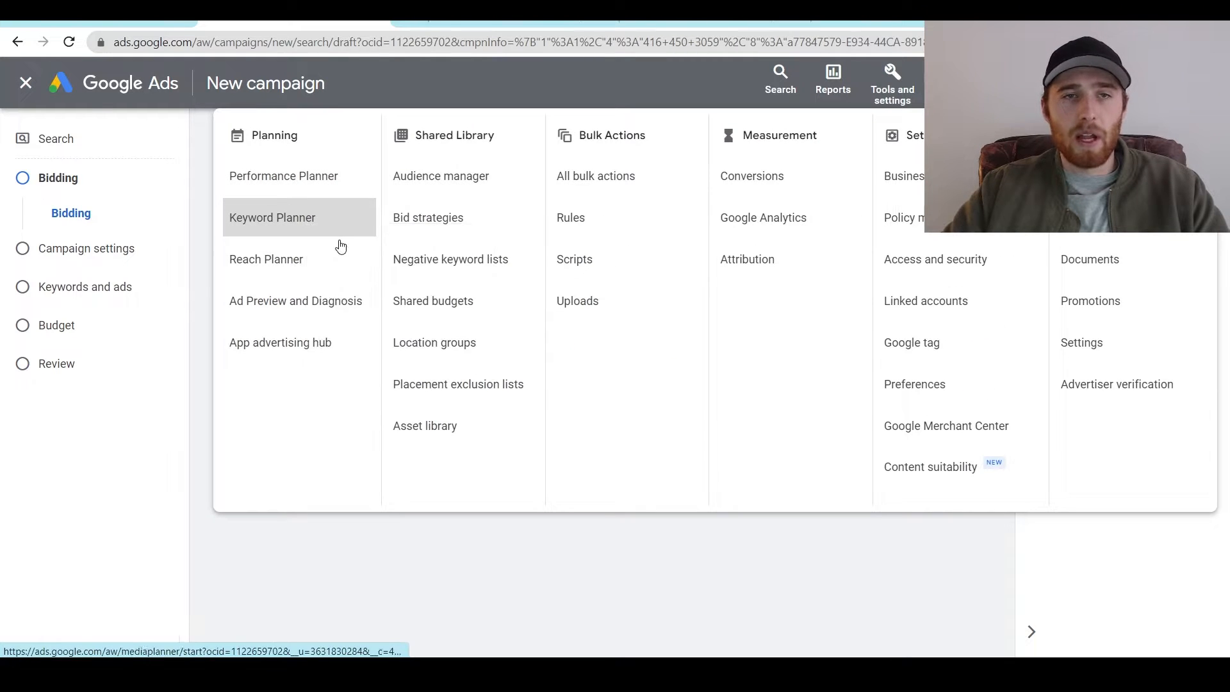
pyautogui.click(448, 24)
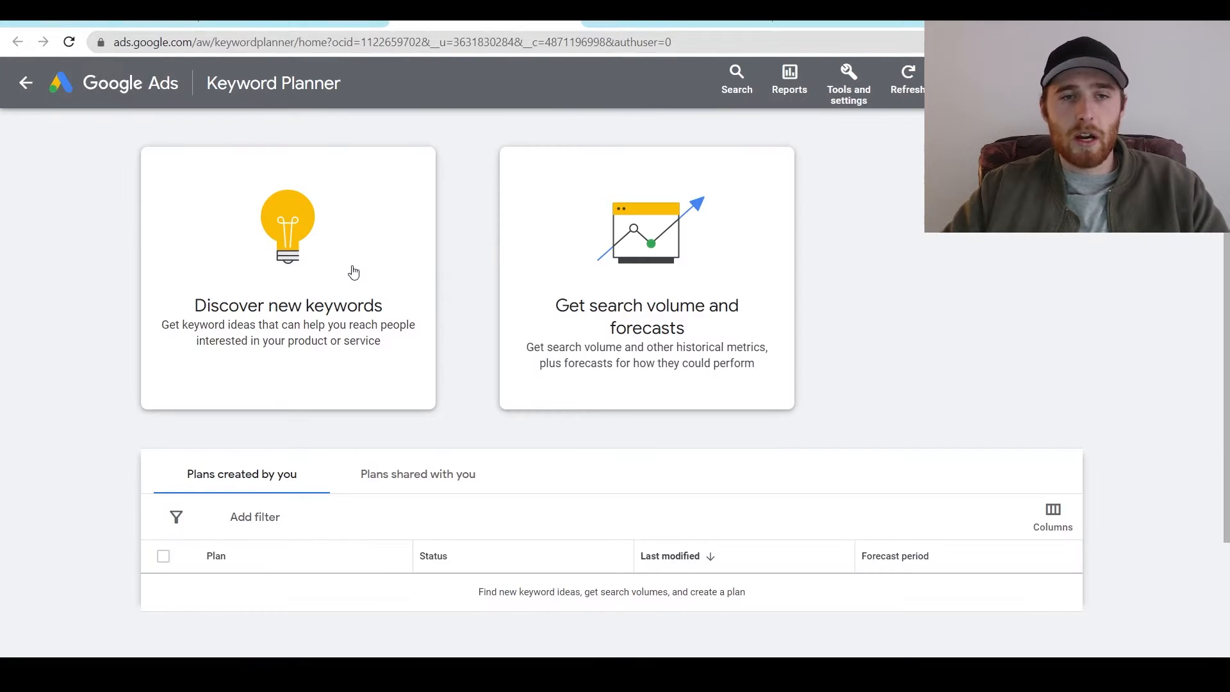
pyautogui.click(352, 272)
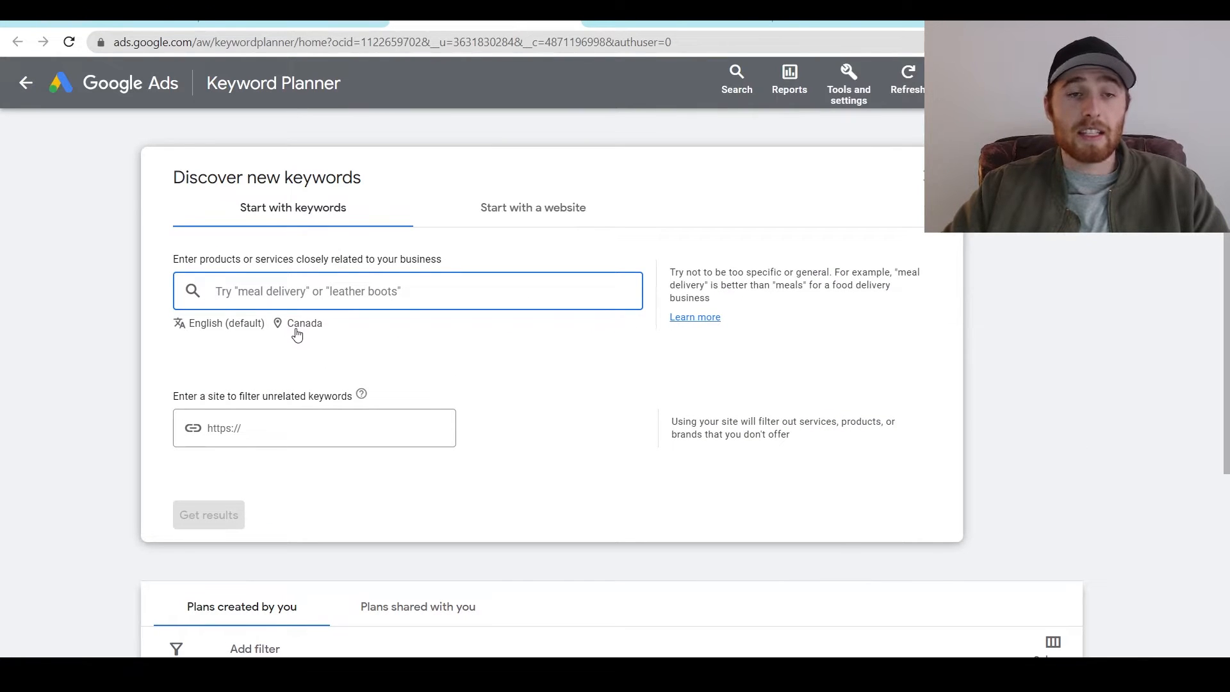
# Replace the Canada location target with the cities Hamilton, Toronto and Mississauga in Ontario, and save the locations.
pyautogui.click(299, 329)
pyautogui.click(508, 311)
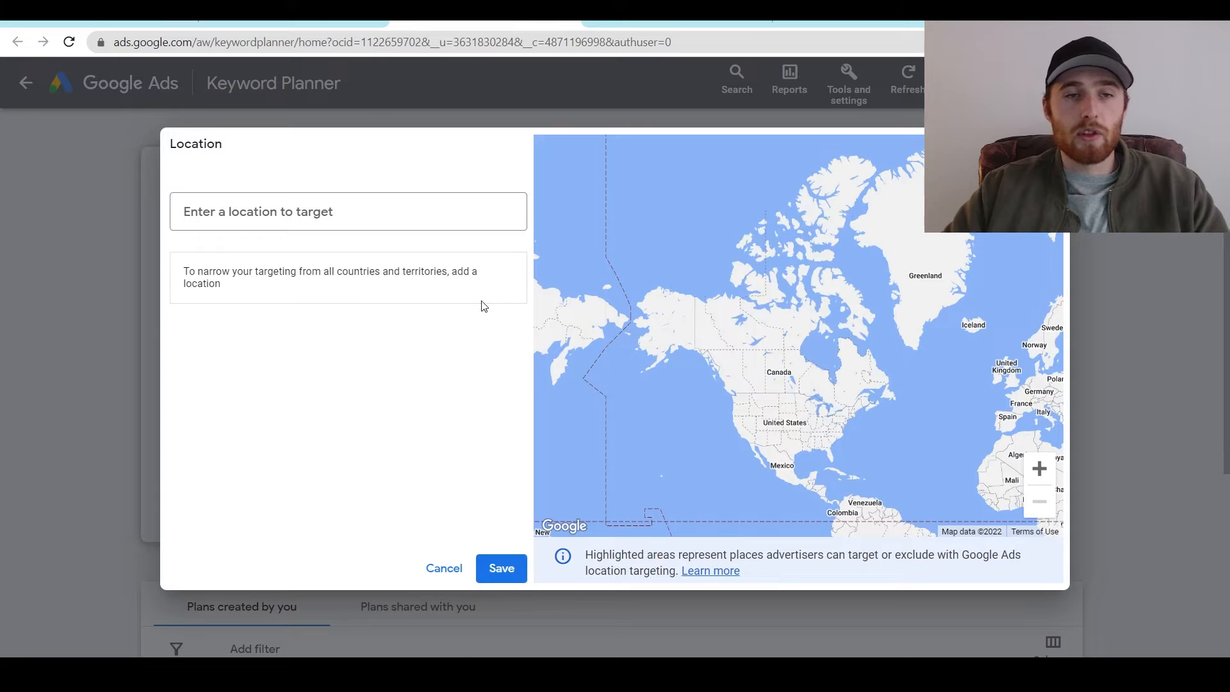
pyautogui.click(358, 212)
pyautogui.write('hamil')
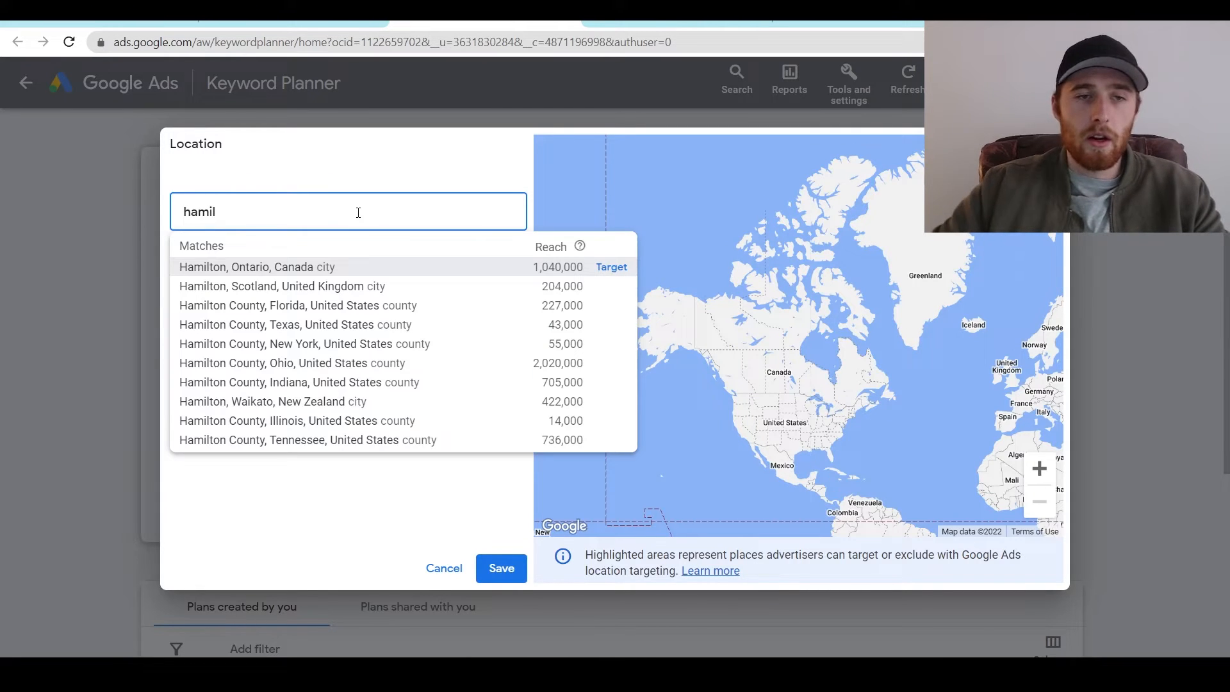
pyautogui.click(608, 267)
pyautogui.write('toro')
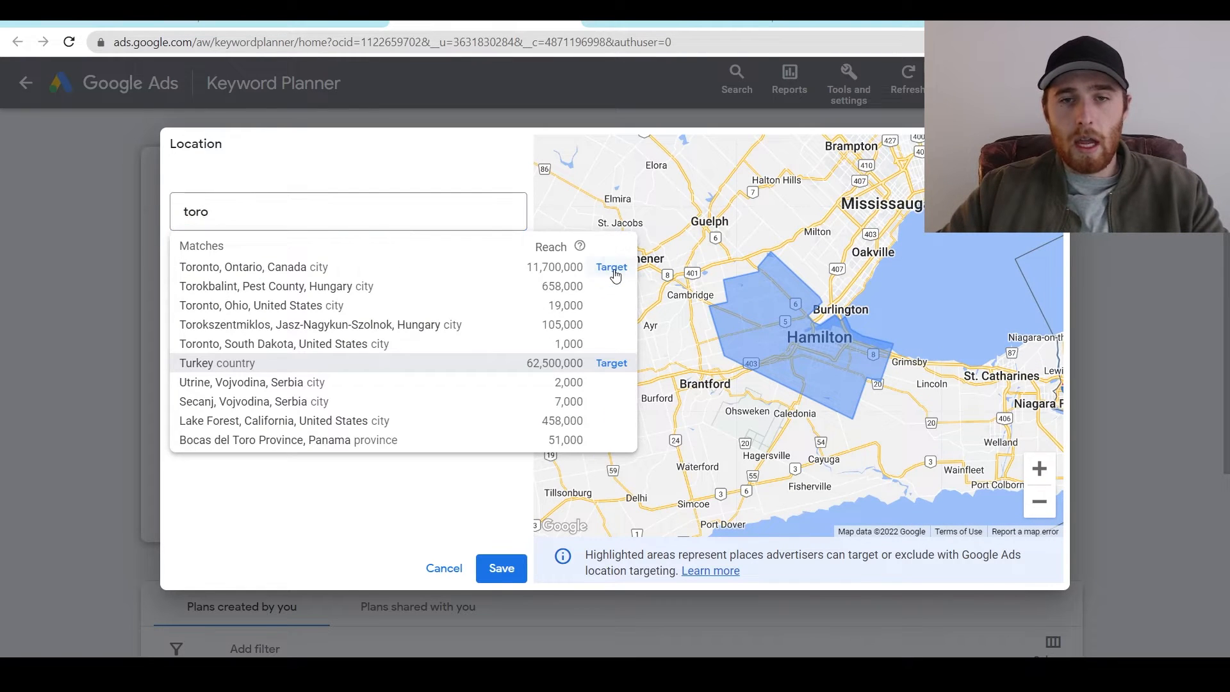
pyautogui.click(611, 267)
pyautogui.click(393, 207)
pyautogui.write('missi')
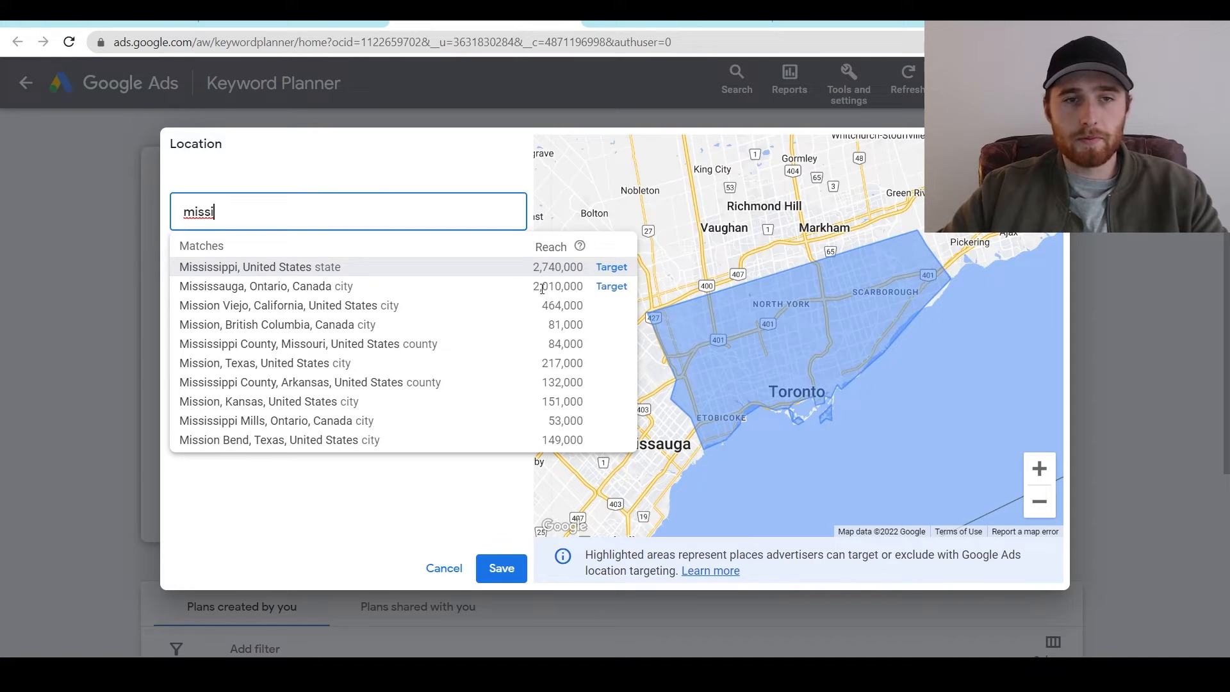
pyautogui.click(611, 285)
pyautogui.click(501, 568)
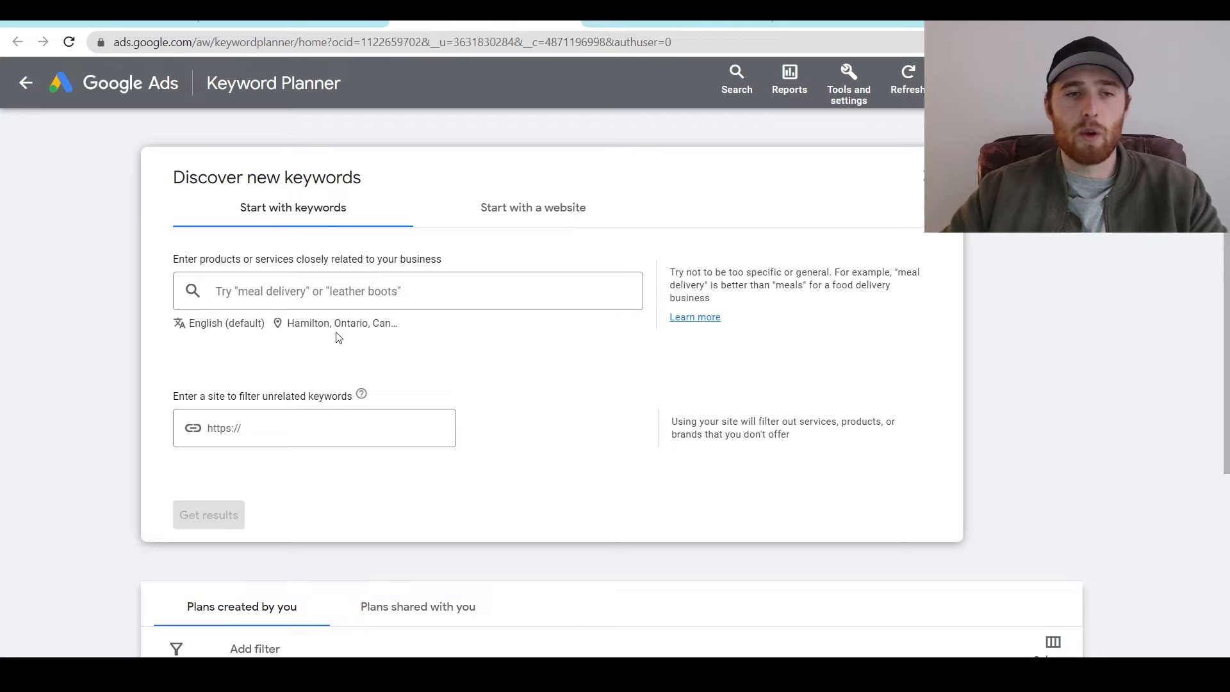
# Get keyword ideas for "pool installation", "fiberglass pool installation" and "inground pool installation".
pyautogui.click(335, 288)
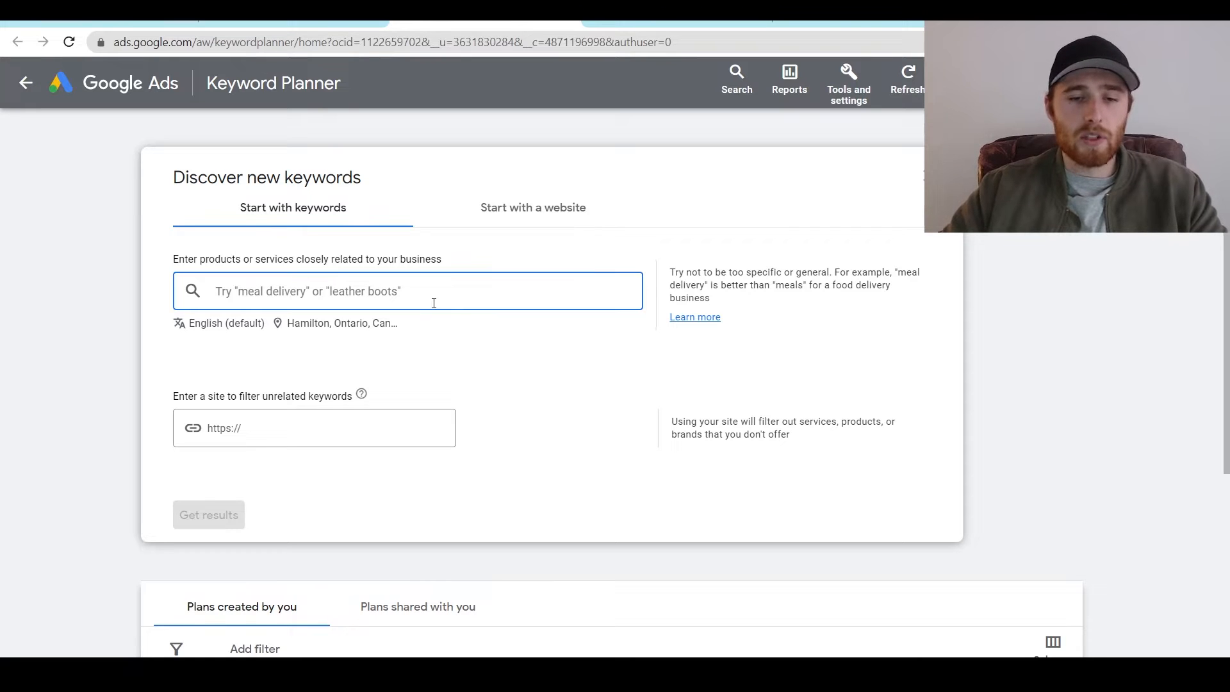
pyautogui.write('pool install')
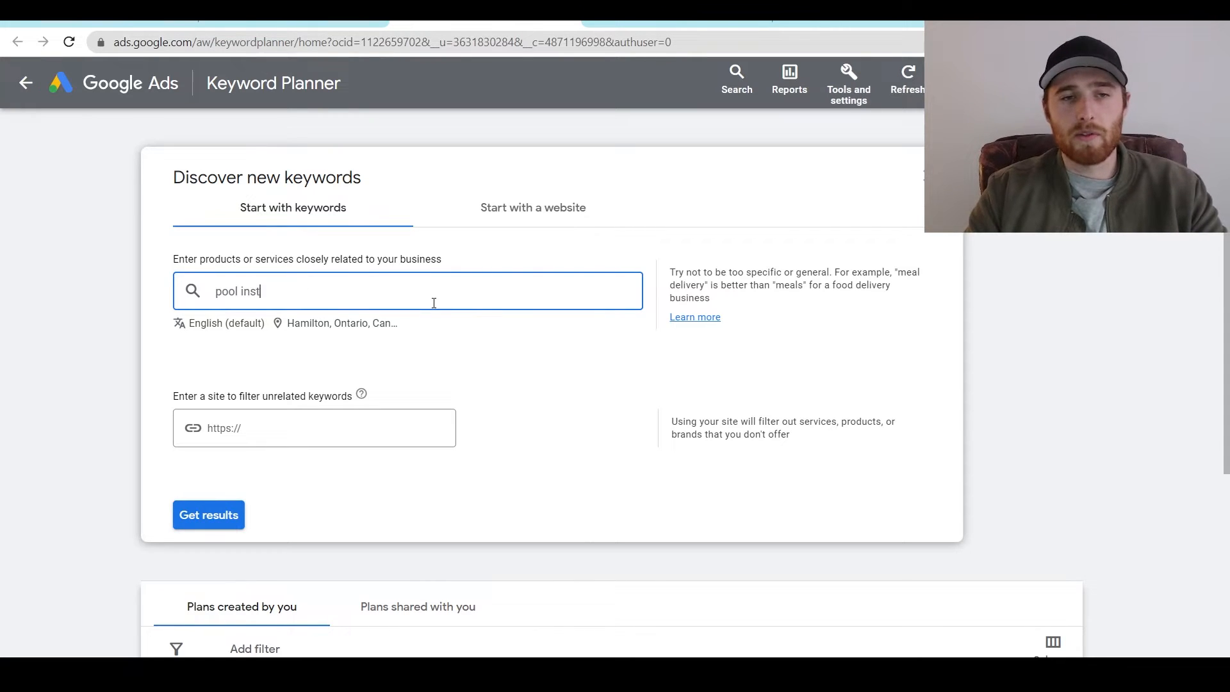
pyautogui.write('ation')
pyautogui.press('Return')
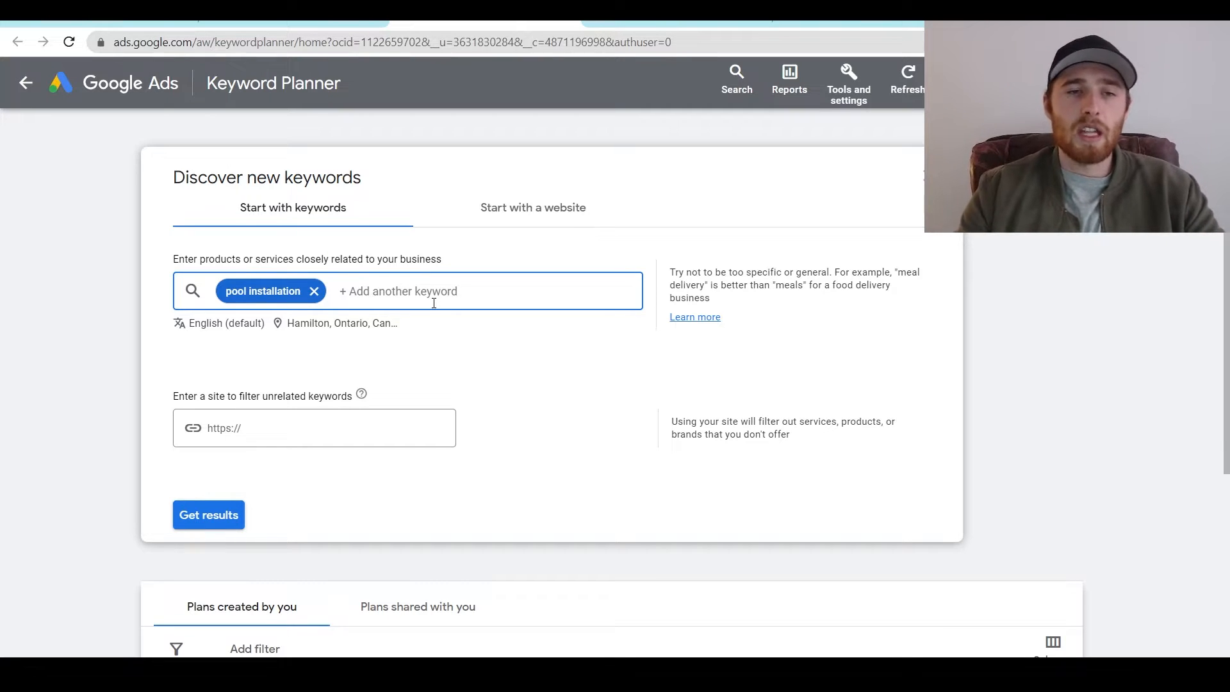
pyautogui.write('fibergl')
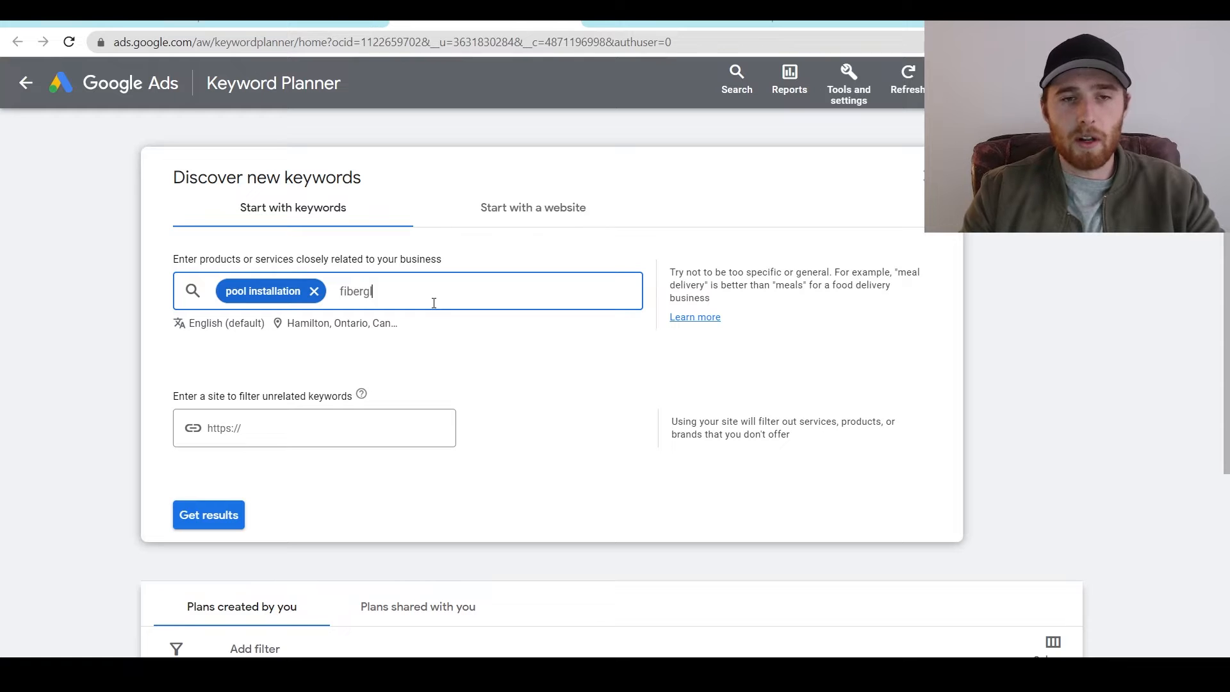
pyautogui.write('ass pool installation')
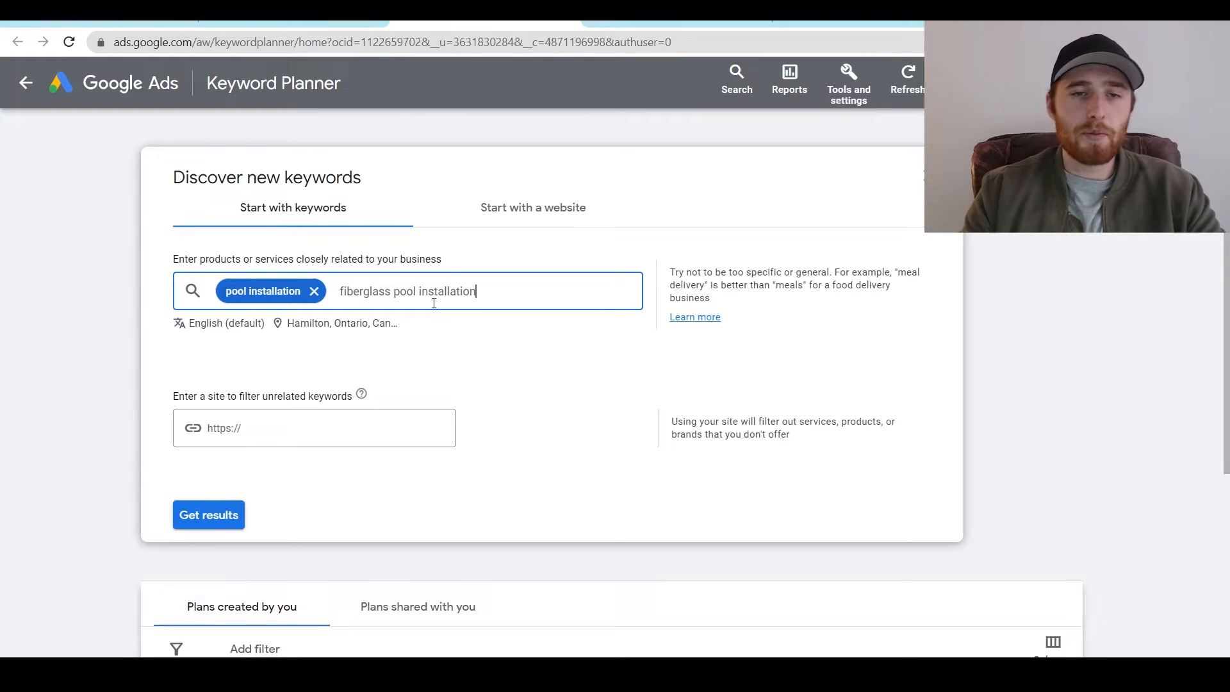
pyautogui.press('Return')
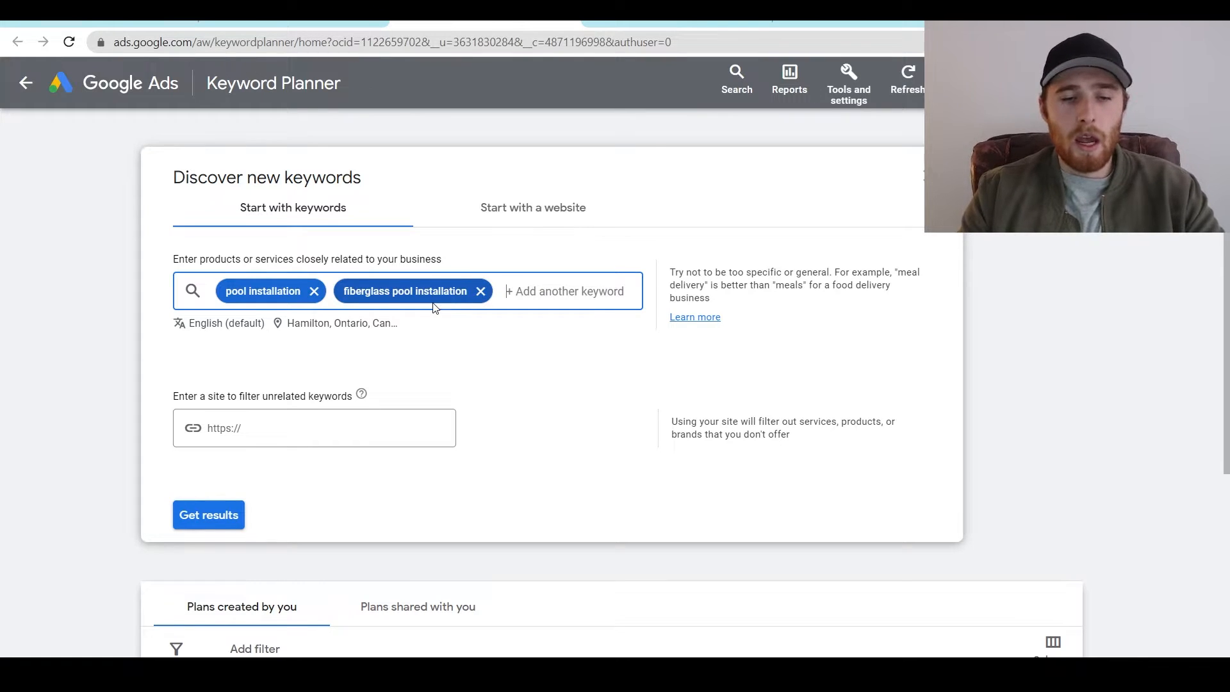
pyautogui.write('inground pool ')
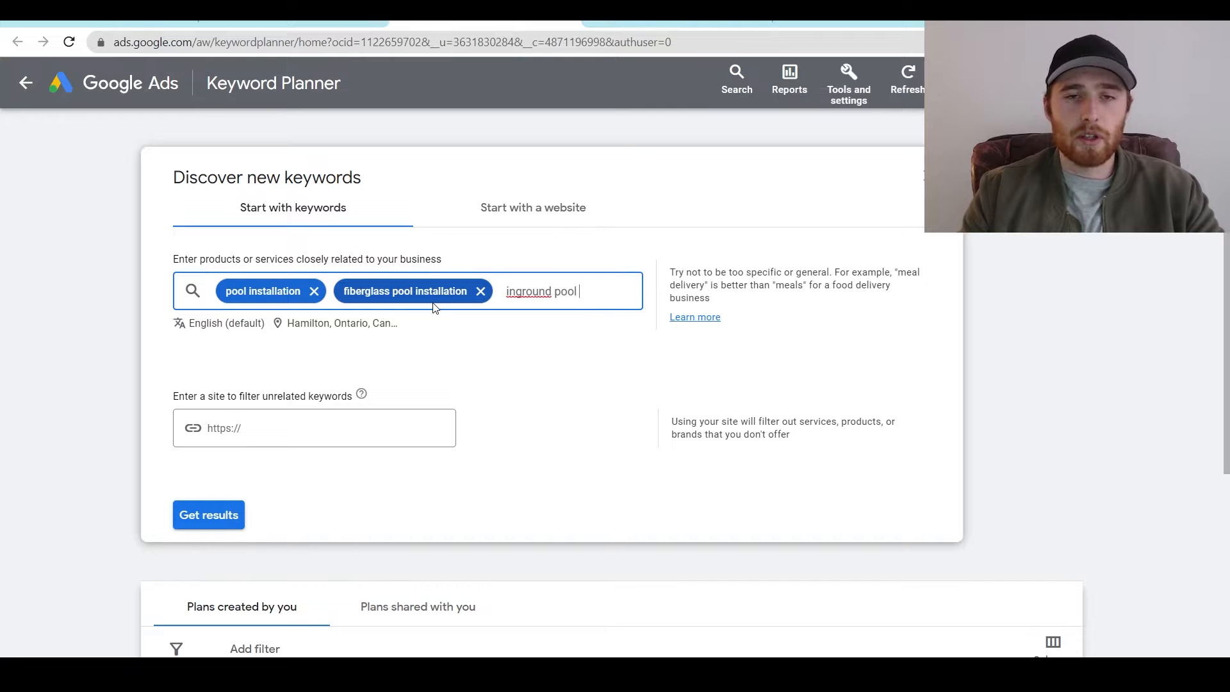
pyautogui.write('installation')
pyautogui.press('Return')
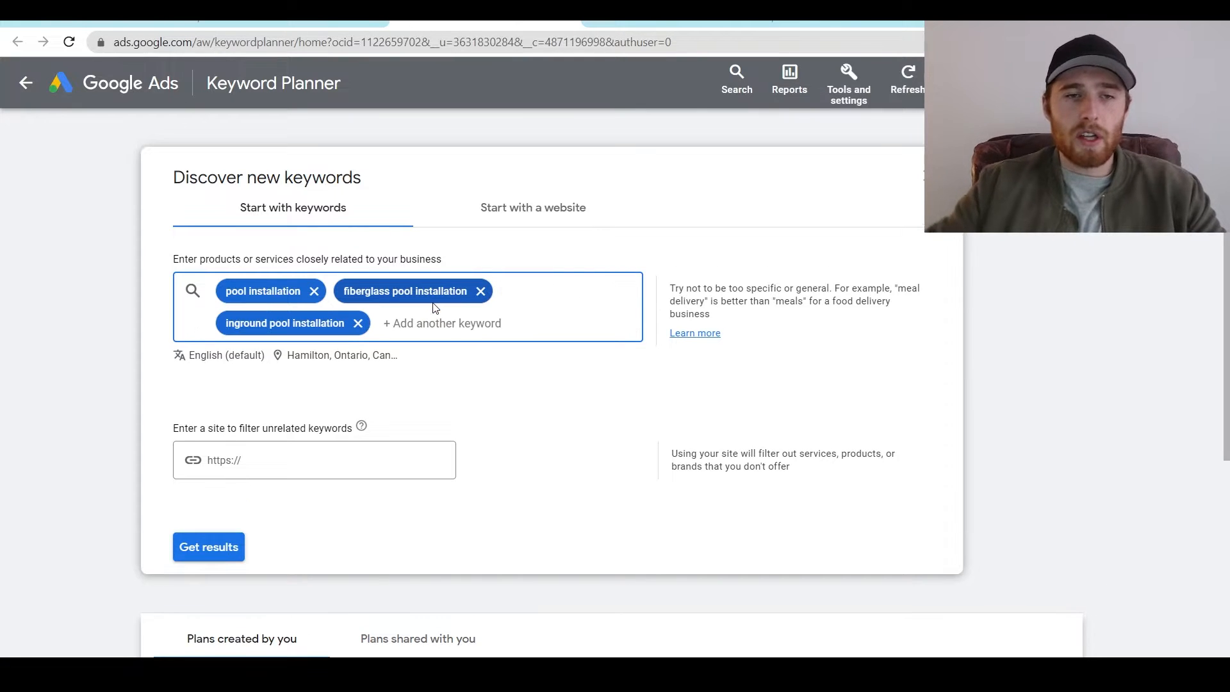
pyautogui.click(214, 549)
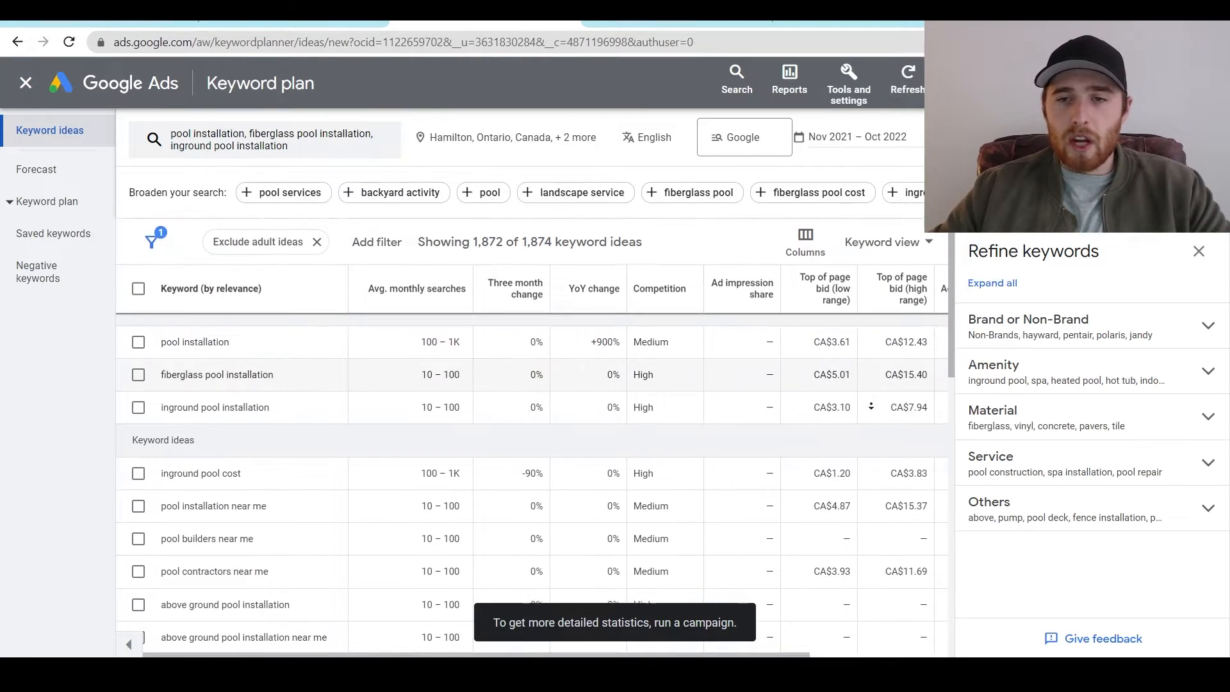
# Examine the high-range top of page bids across the provided keywords and the keyword ideas.
pyautogui.scroll(-3, 871, 407)
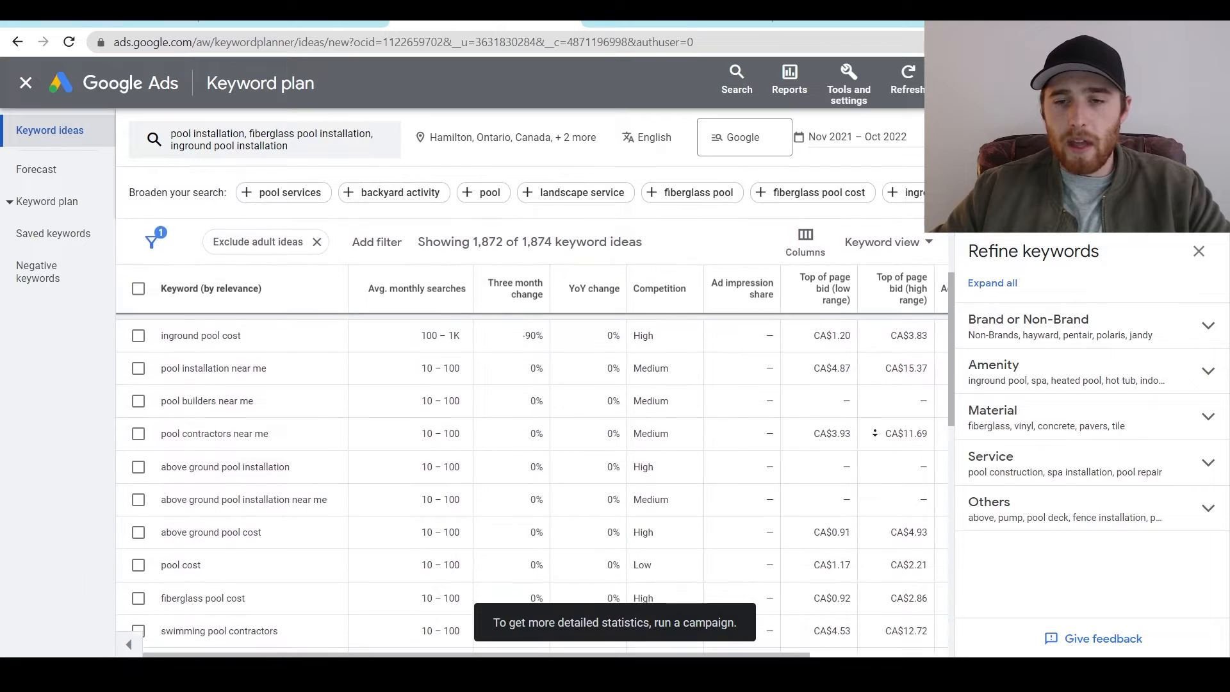
pyautogui.scroll(-4, 876, 434)
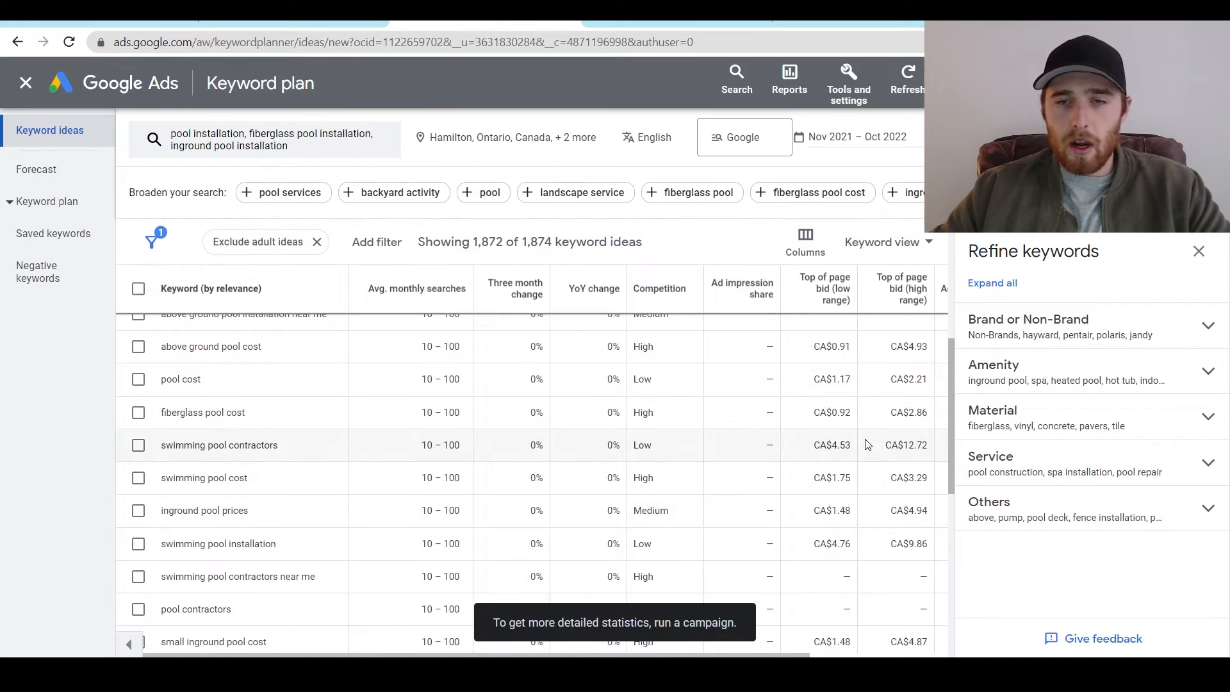
pyautogui.scroll(-4, 868, 444)
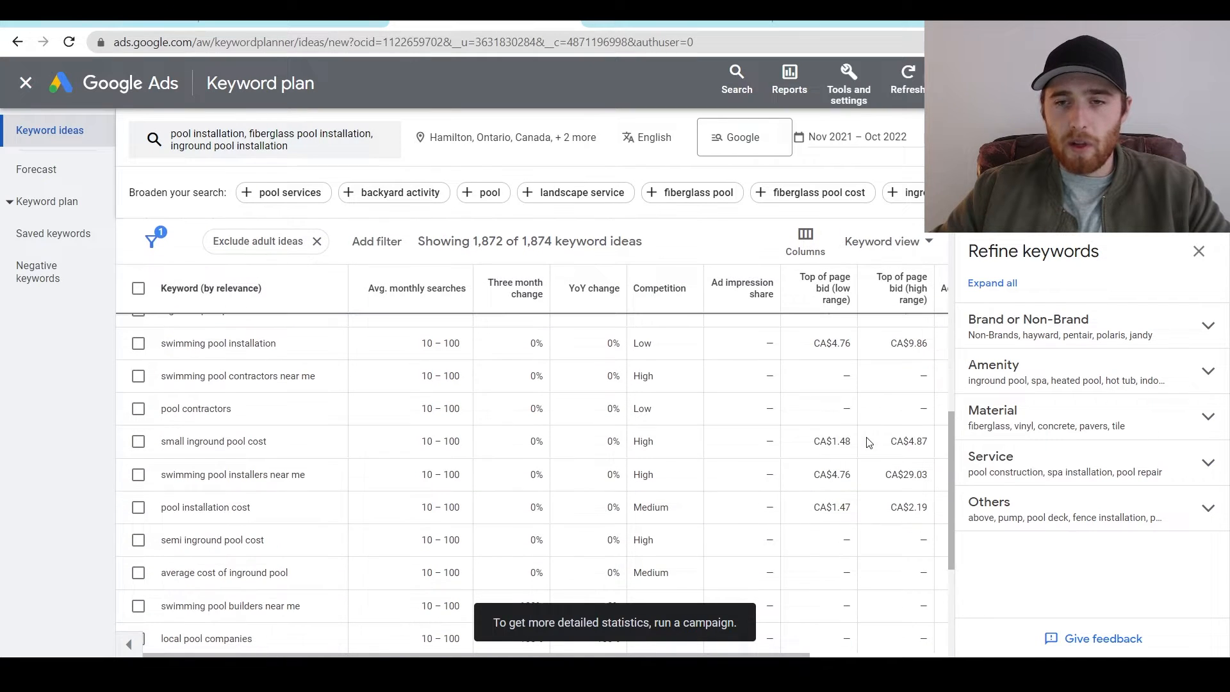
pyautogui.doubleClick(919, 476)
pyautogui.scroll(12, 891, 470)
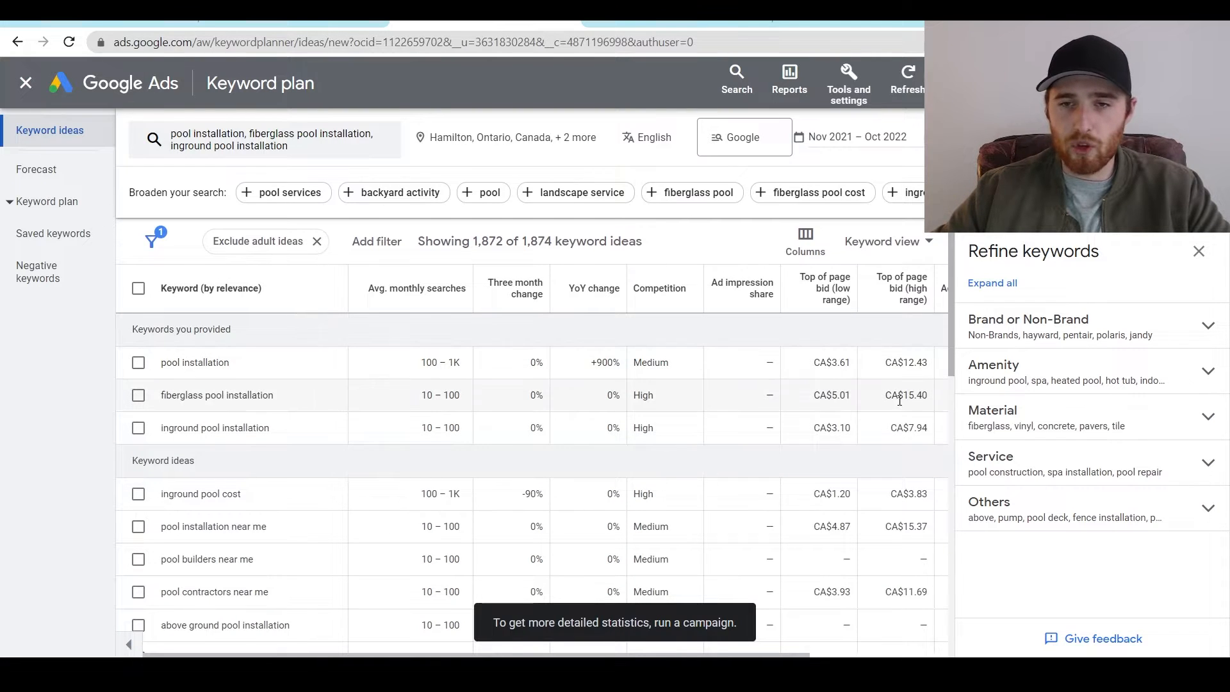
pyautogui.scroll(-3, 833, 449)
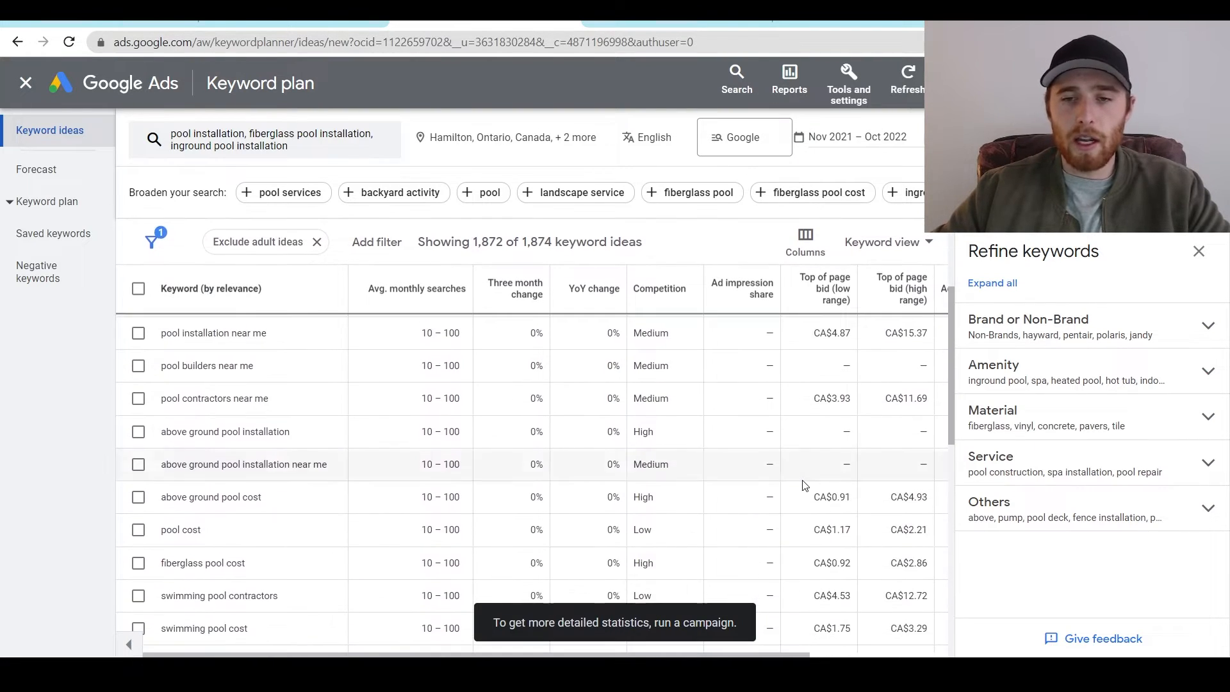
pyautogui.scroll(3, 805, 485)
pyautogui.moveTo(929, 395); pyautogui.dragTo(895, 398)
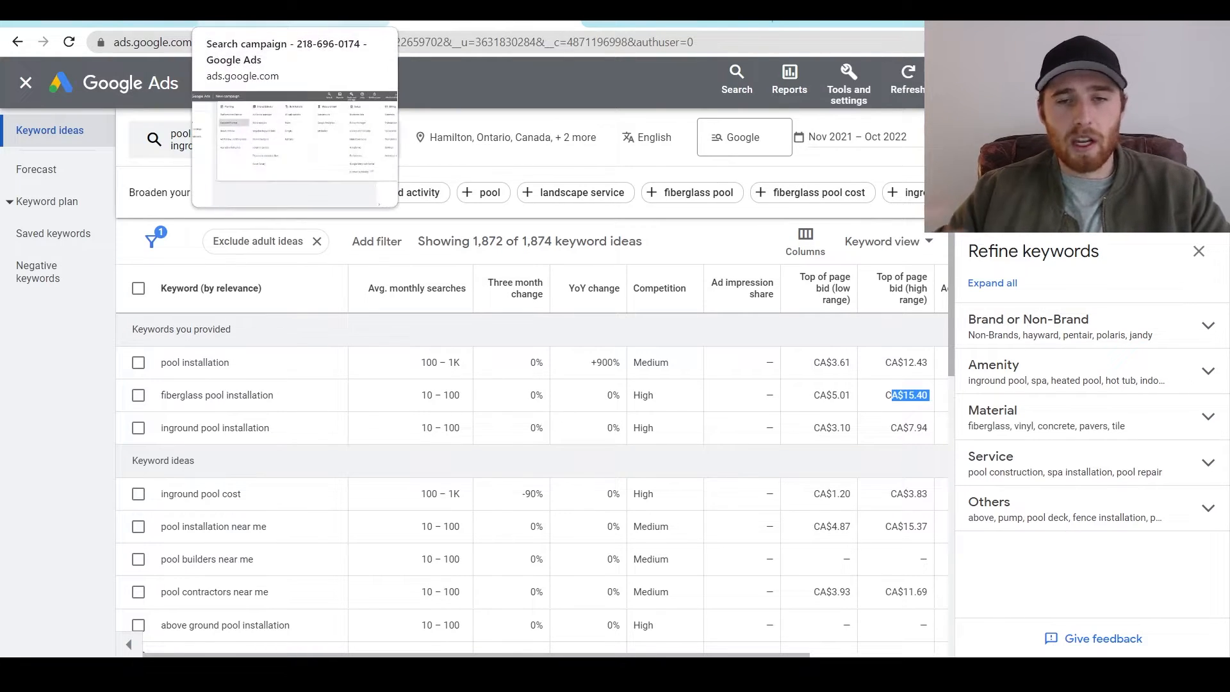
# Copy the high-range top of page bid of the "fiberglass pool installation" keyword from the keyword plan.
pyautogui.click(293, 14)
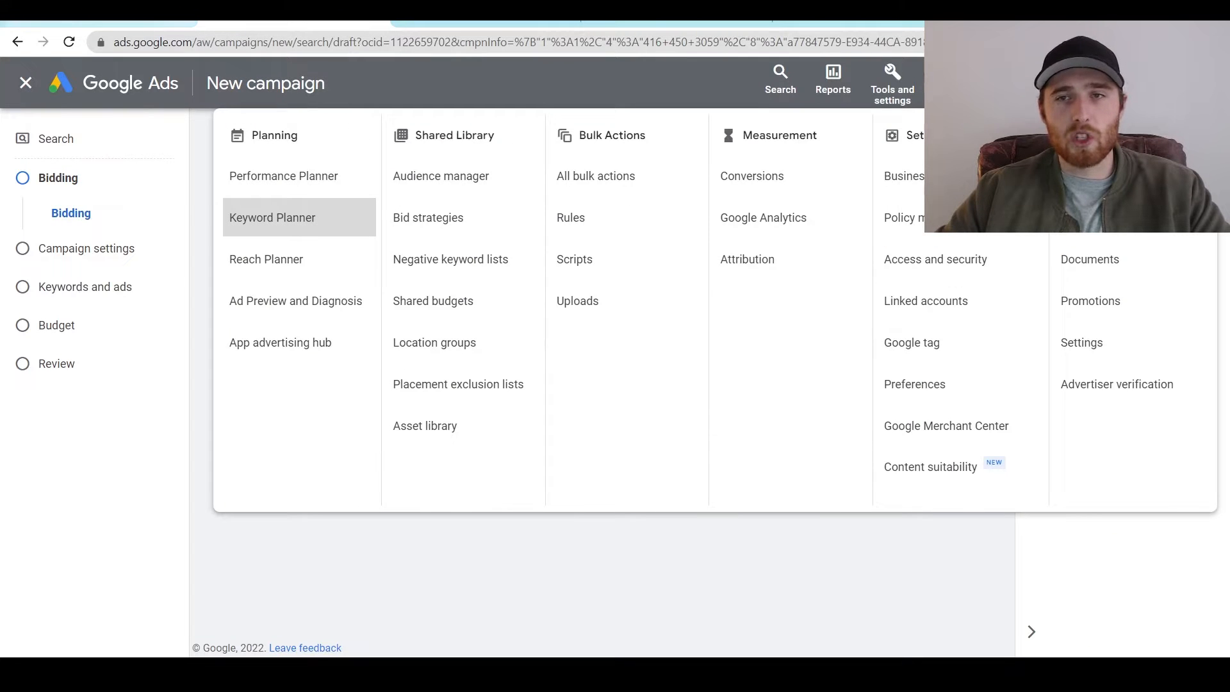
pyautogui.click(913, 100)
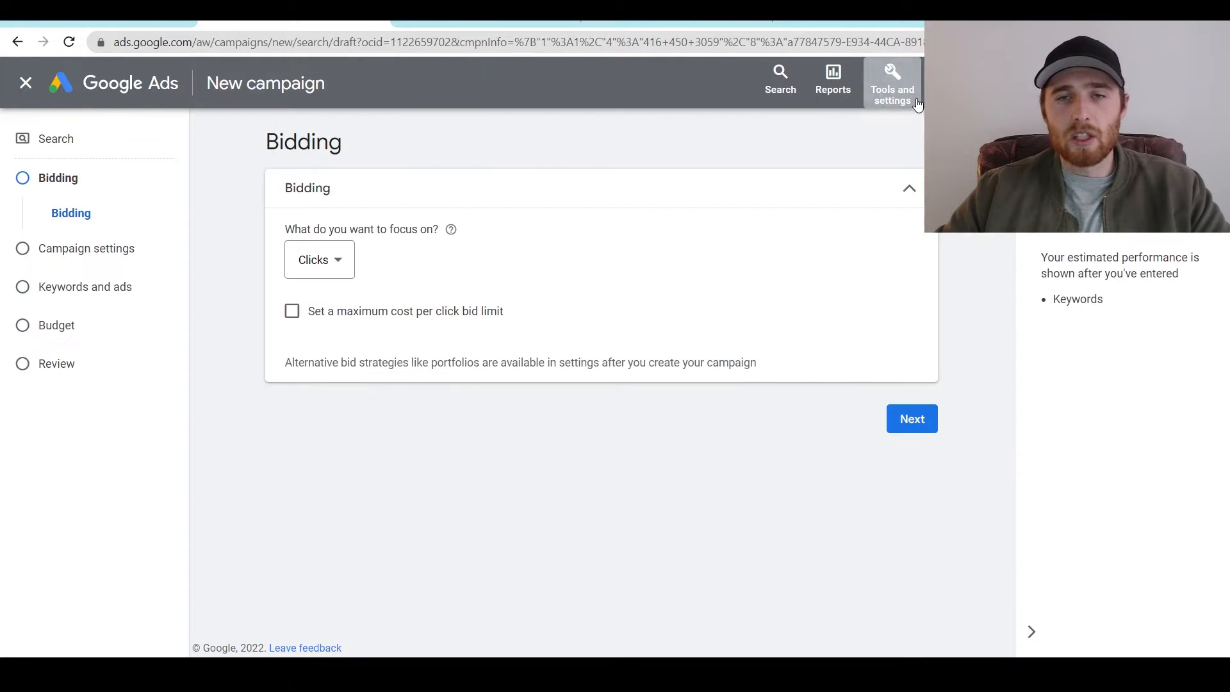
pyautogui.click(512, 15)
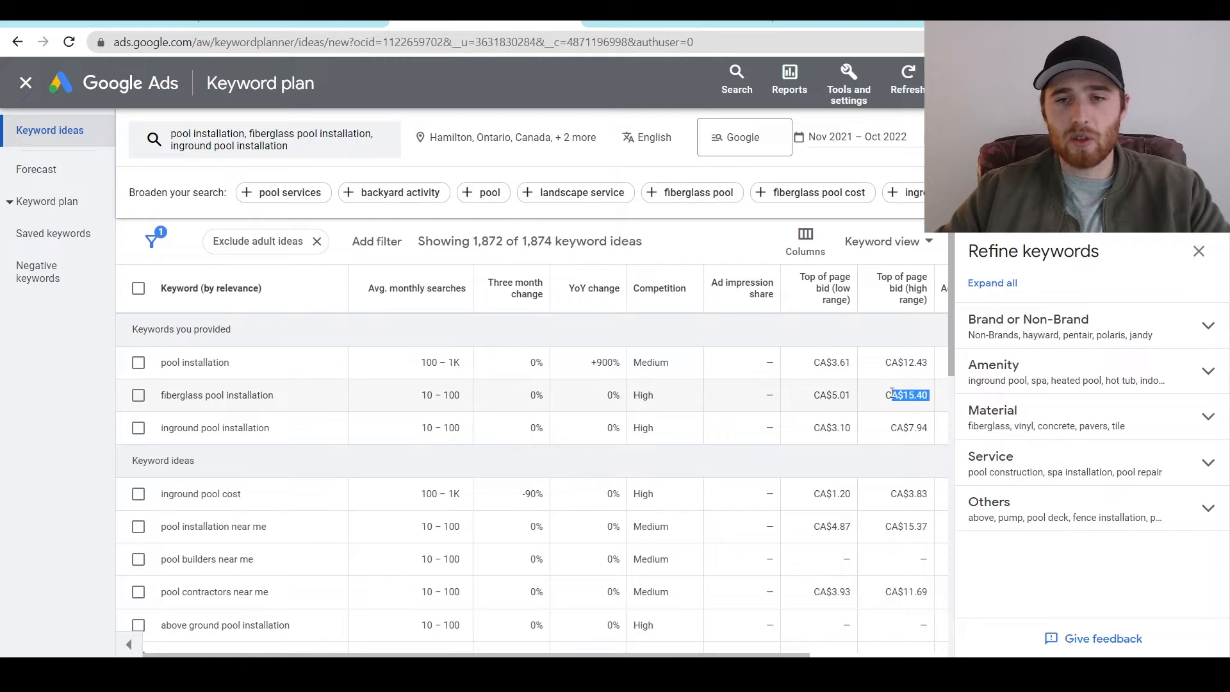
pyautogui.click(903, 413)
pyautogui.scroll(-1, 904, 442)
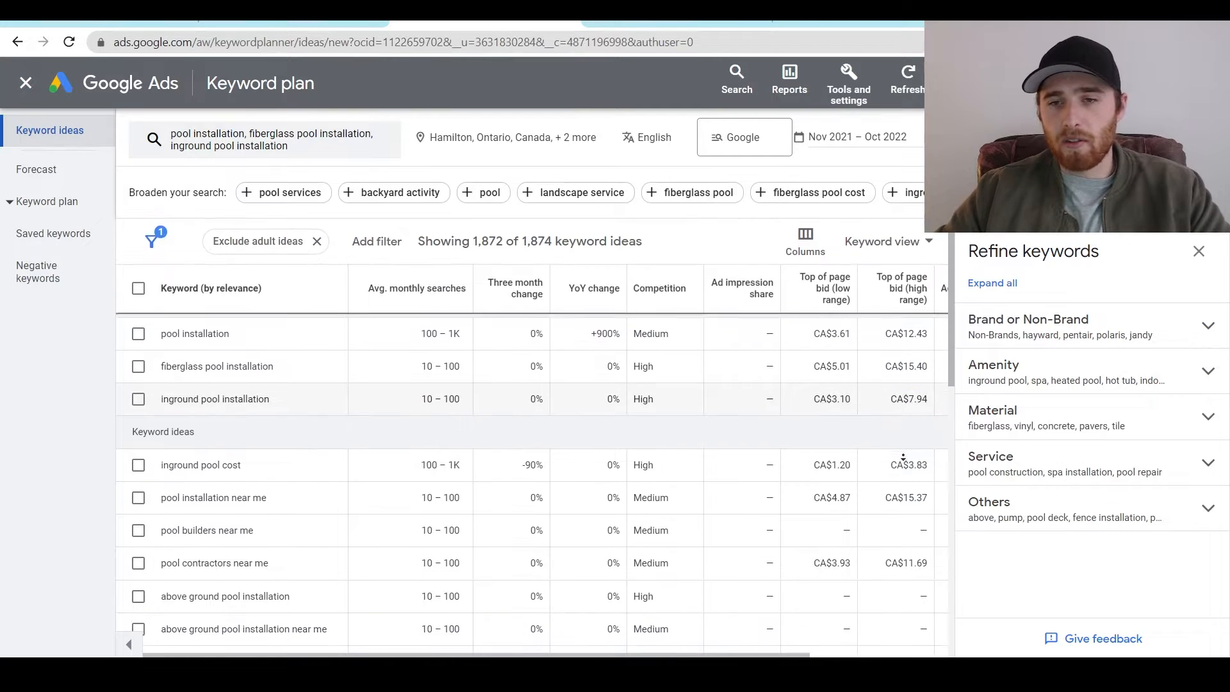
pyautogui.scroll(1, 905, 455)
pyautogui.tripleClick(913, 395)
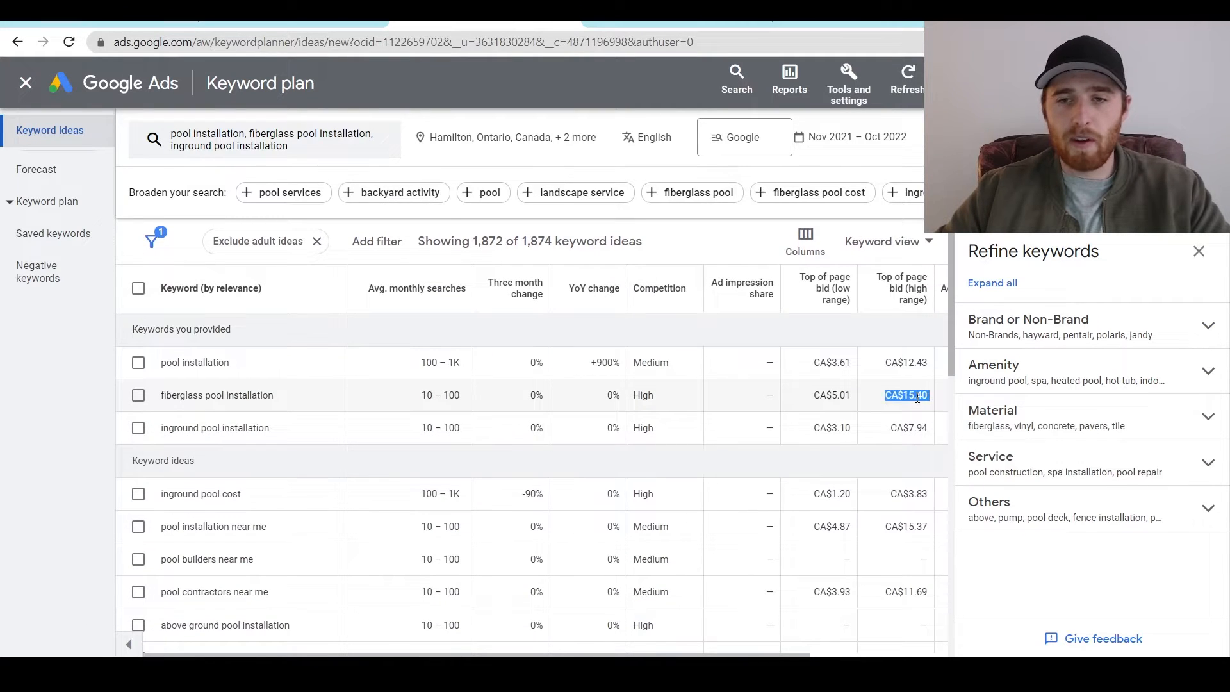
pyautogui.rightClick(919, 401)
pyautogui.click(922, 412)
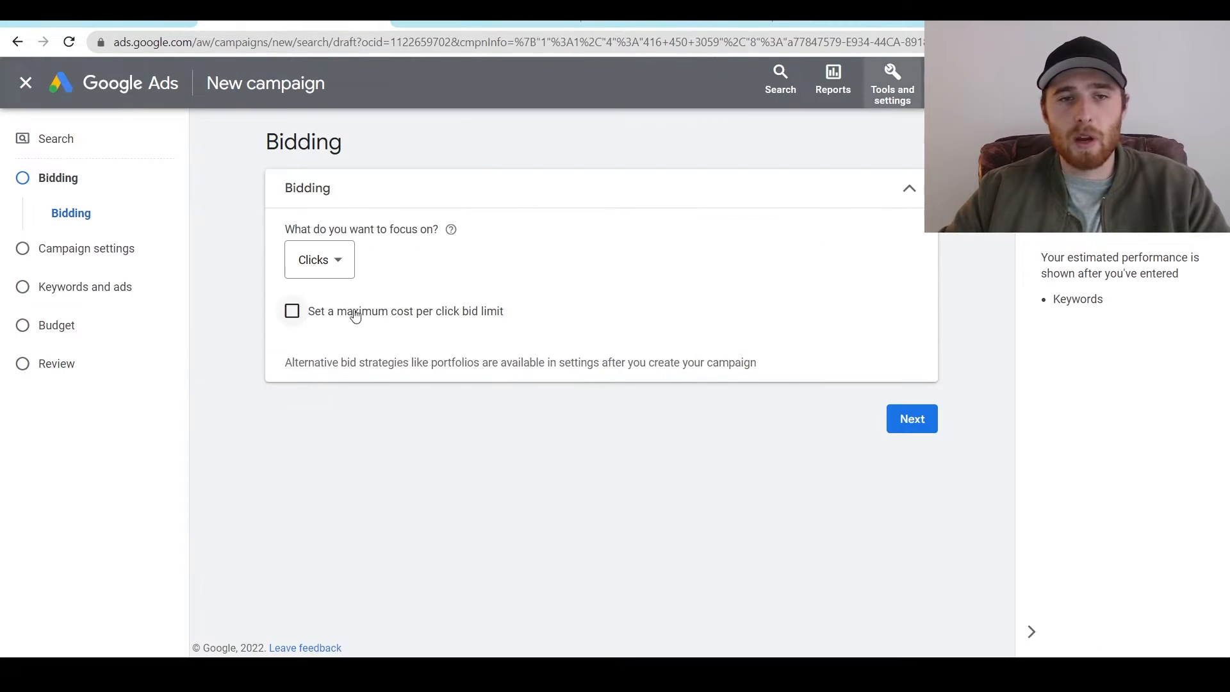
# Enable a maximum cost per click bid limit for the Clicks bidding focus and set it to CA$15.44.
pyautogui.click(366, 317)
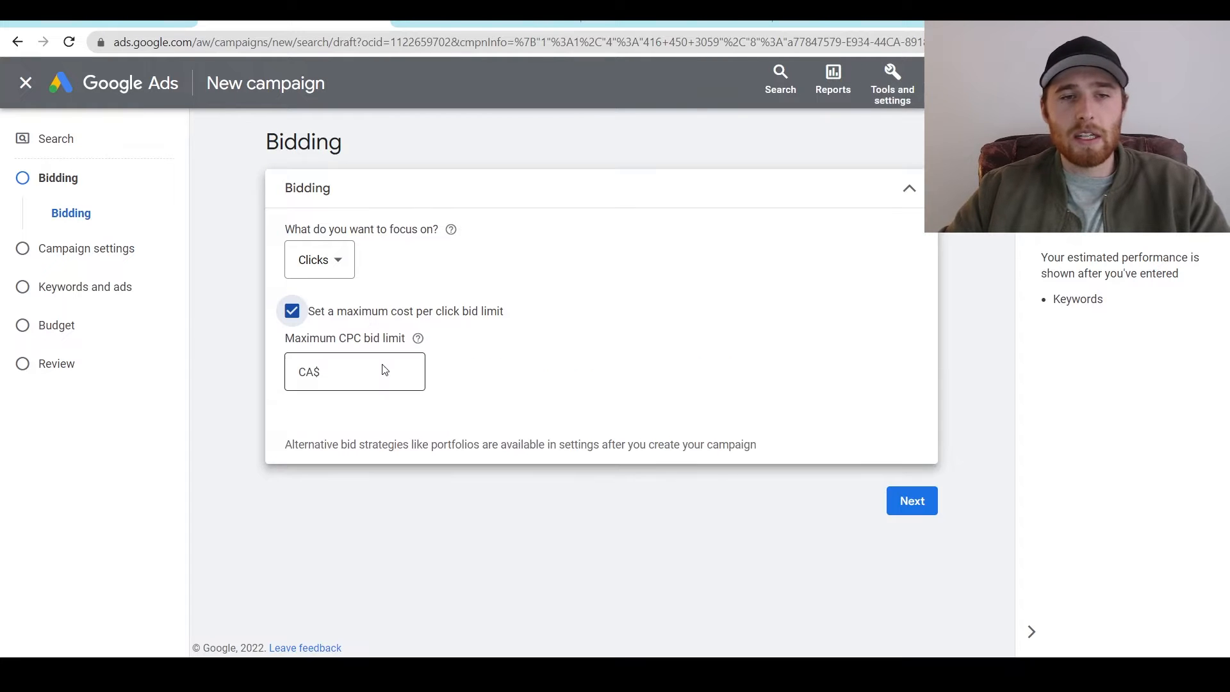
pyautogui.click(380, 372)
pyautogui.hotkey('ctrl', 'v')
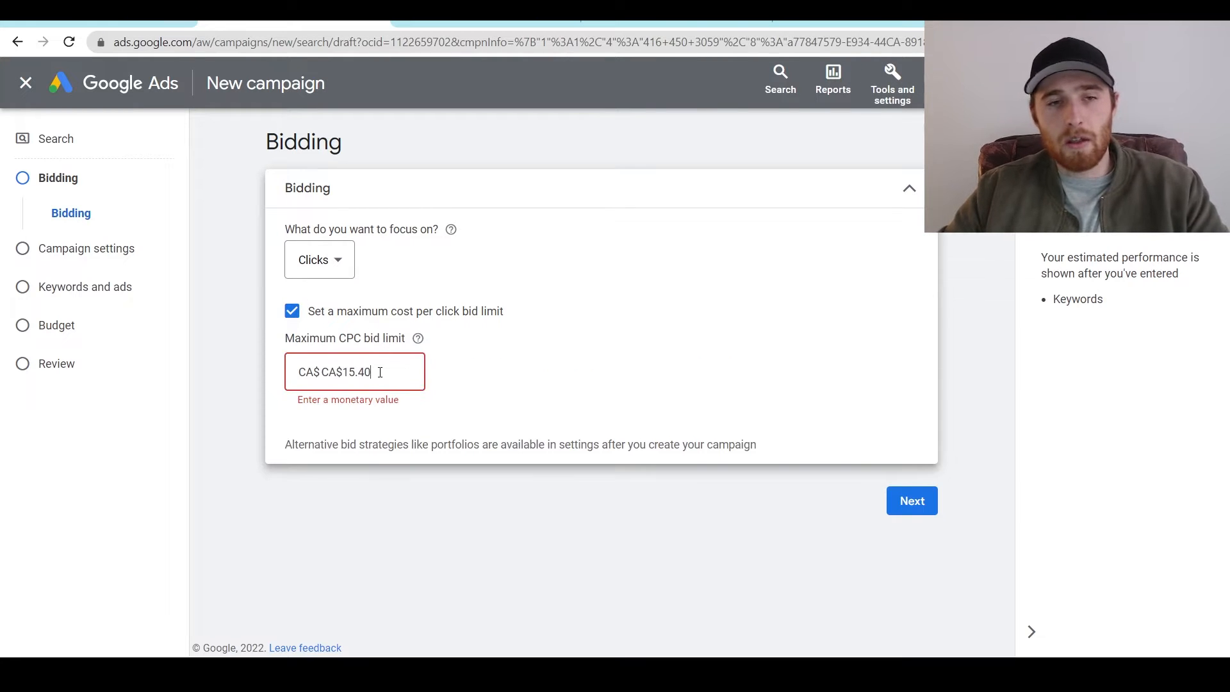
pyautogui.press('BackSpace')
pyautogui.press('BackSpace')
pyautogui.press('BackSpace')
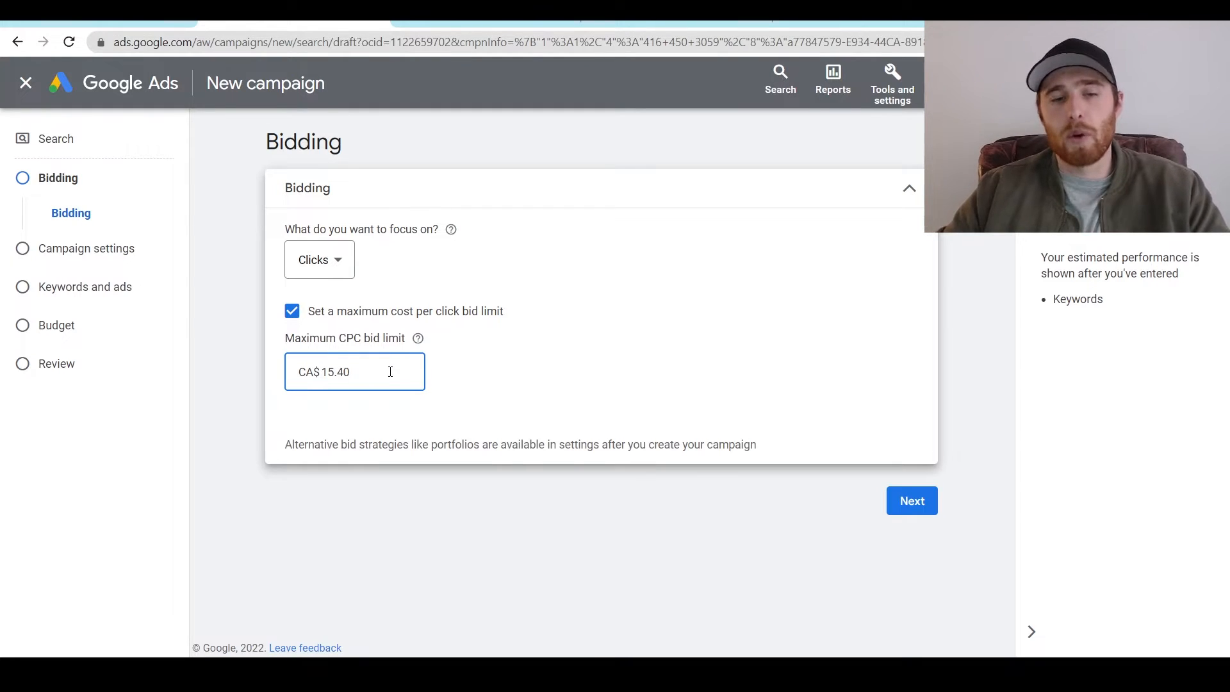
pyautogui.press('BackSpace')
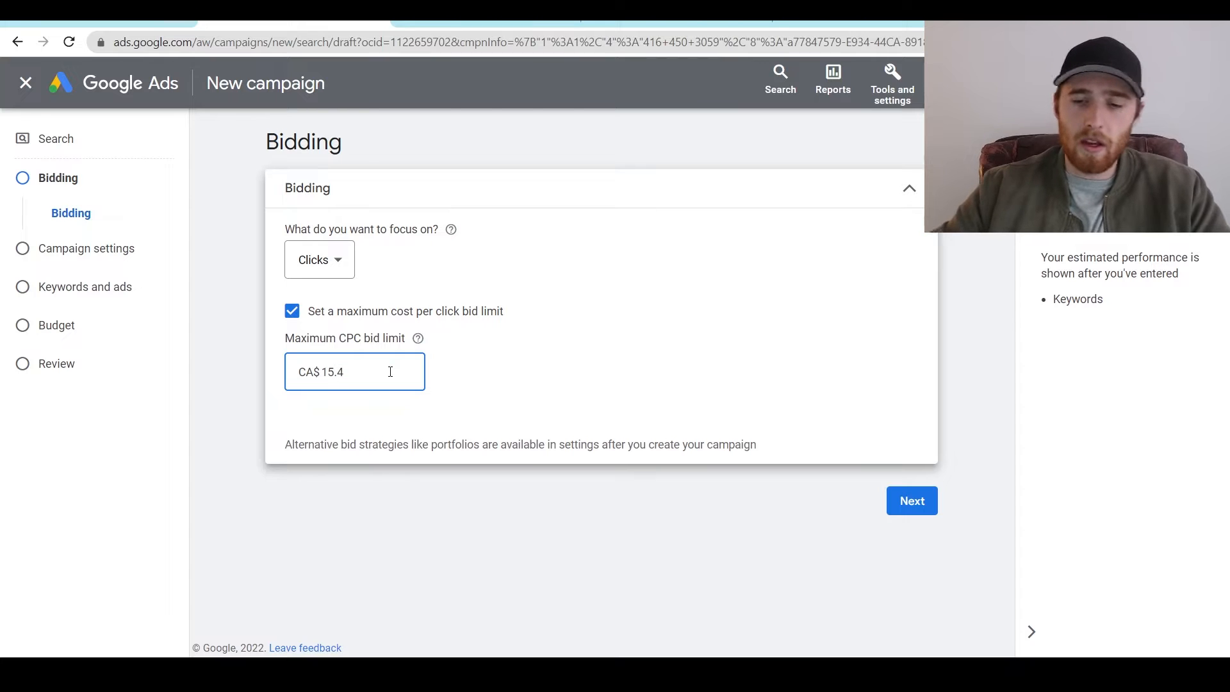
pyautogui.write('4')
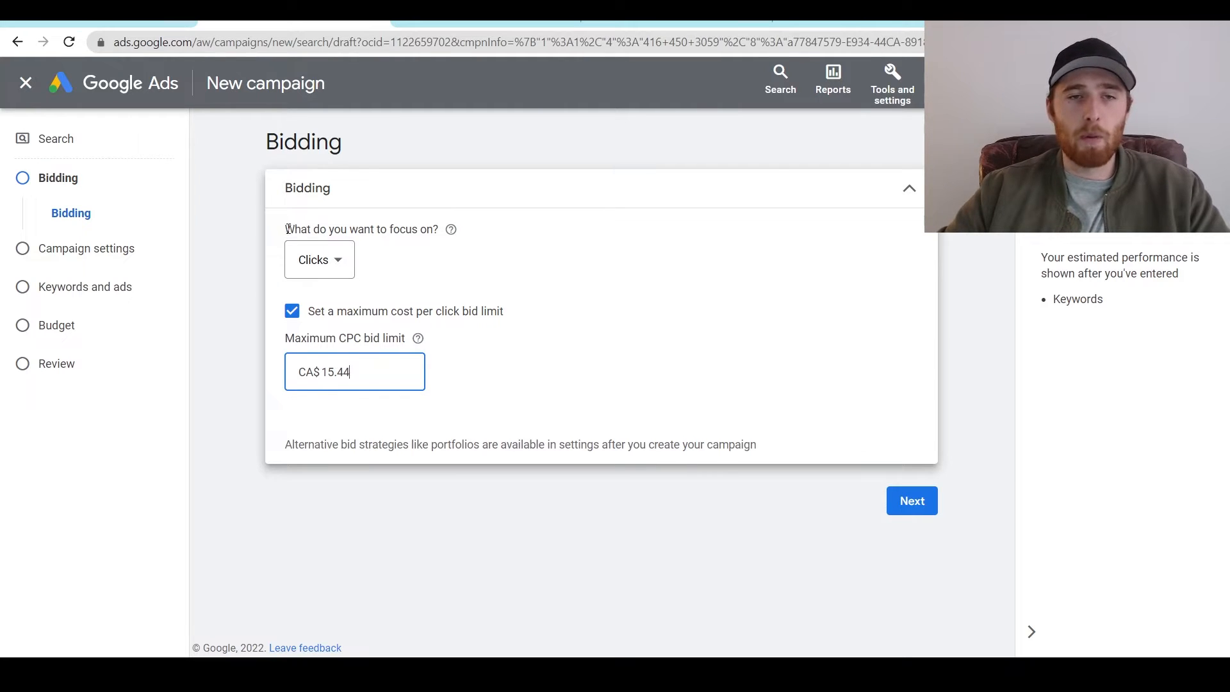
pyautogui.moveTo(285, 229); pyautogui.dragTo(328, 269)
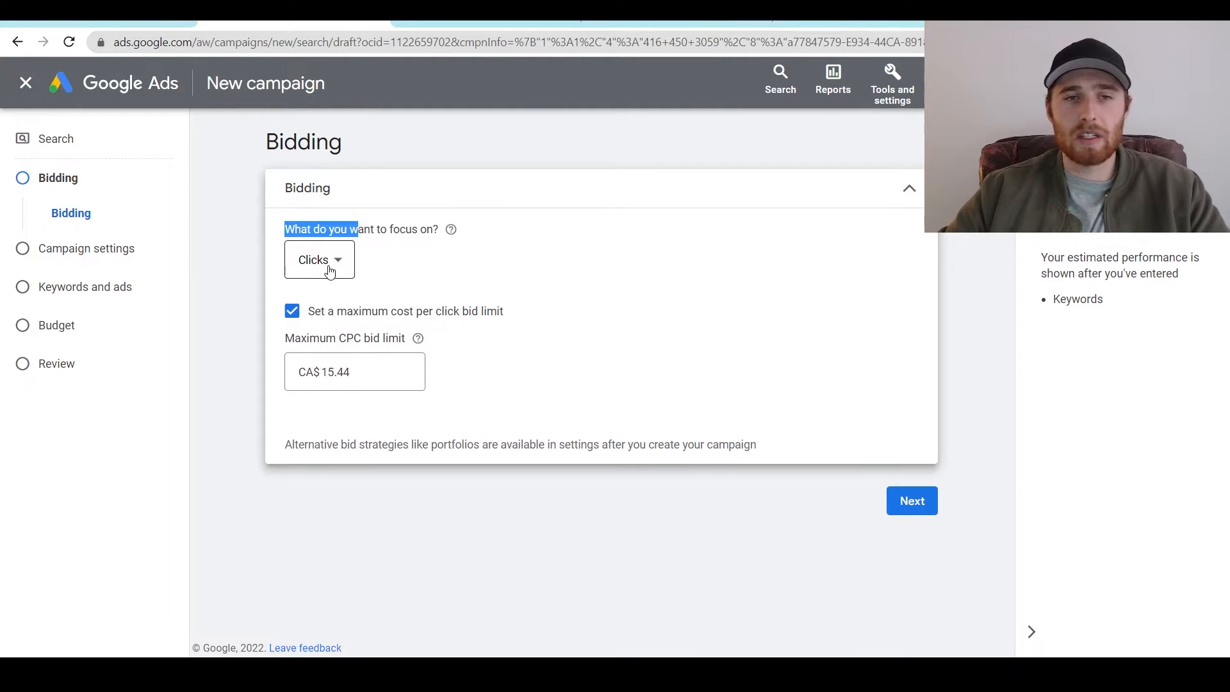
pyautogui.click(415, 274)
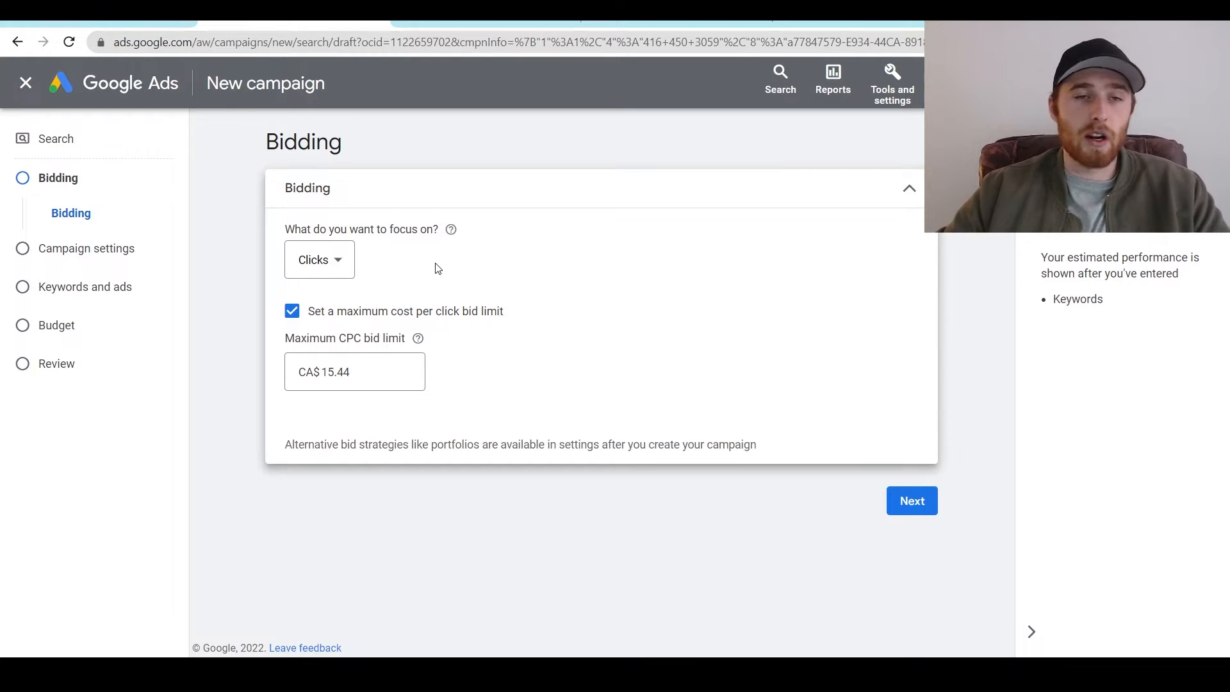
# Continue to the campaign settings and exclude Google search partners from the Search Network.
pyautogui.click(915, 506)
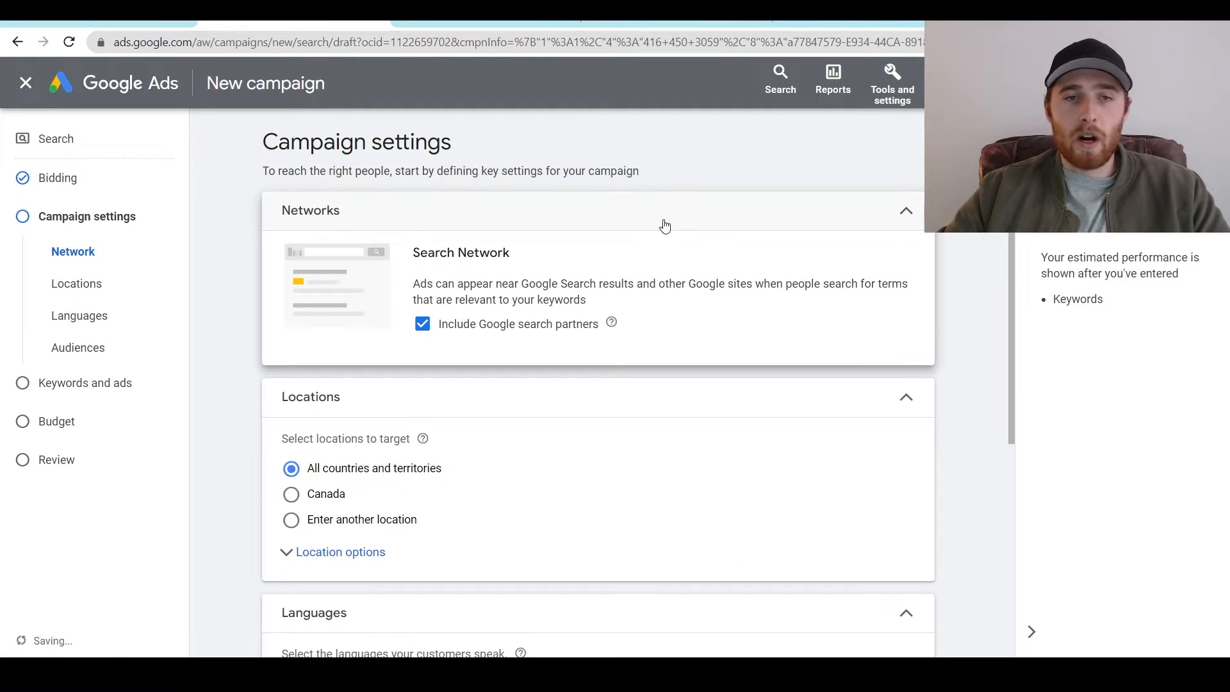
pyautogui.moveTo(421, 253); pyautogui.dragTo(501, 256)
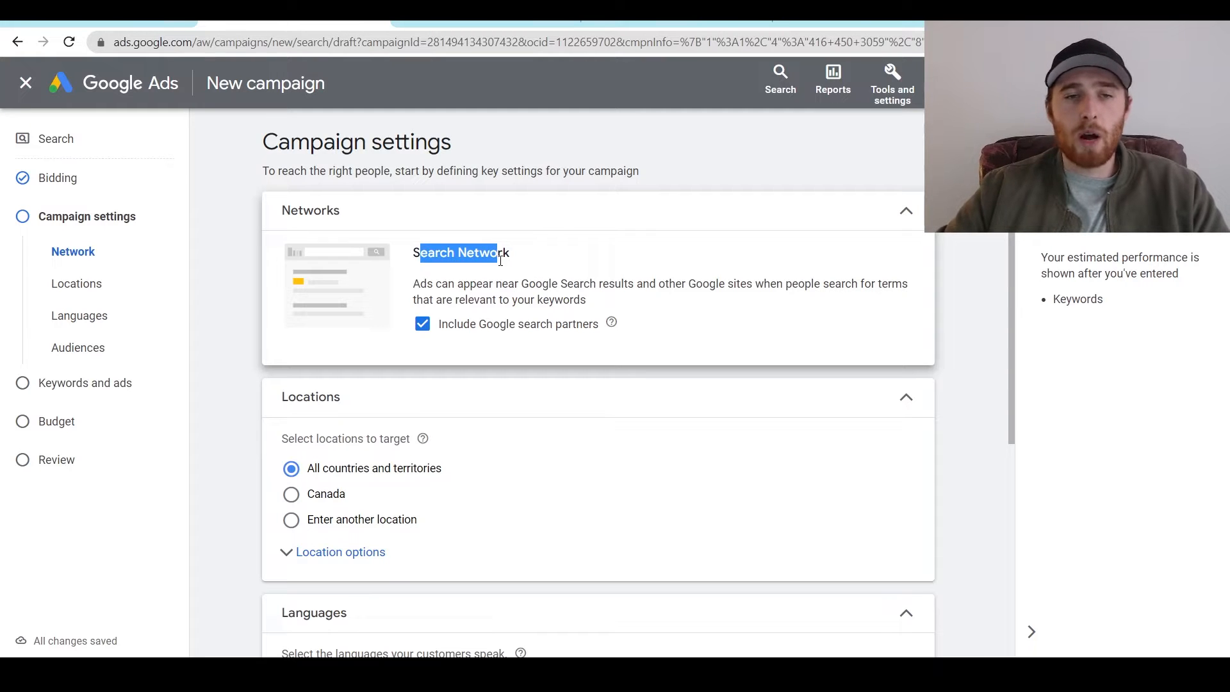
pyautogui.click(423, 324)
# Restrict the campaign's targeted locations to the cities Hamilton, Toronto and Mississauga in Ontario, Canada.
pyautogui.scroll(-4, 937, 339)
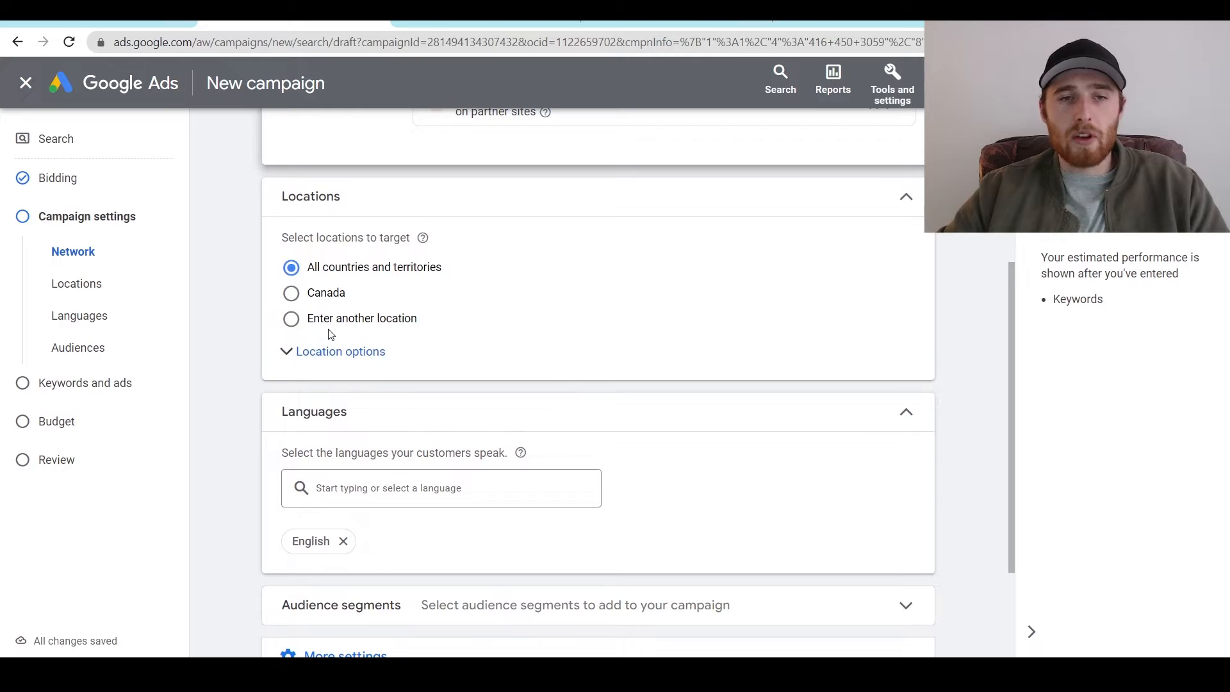
pyautogui.click(294, 327)
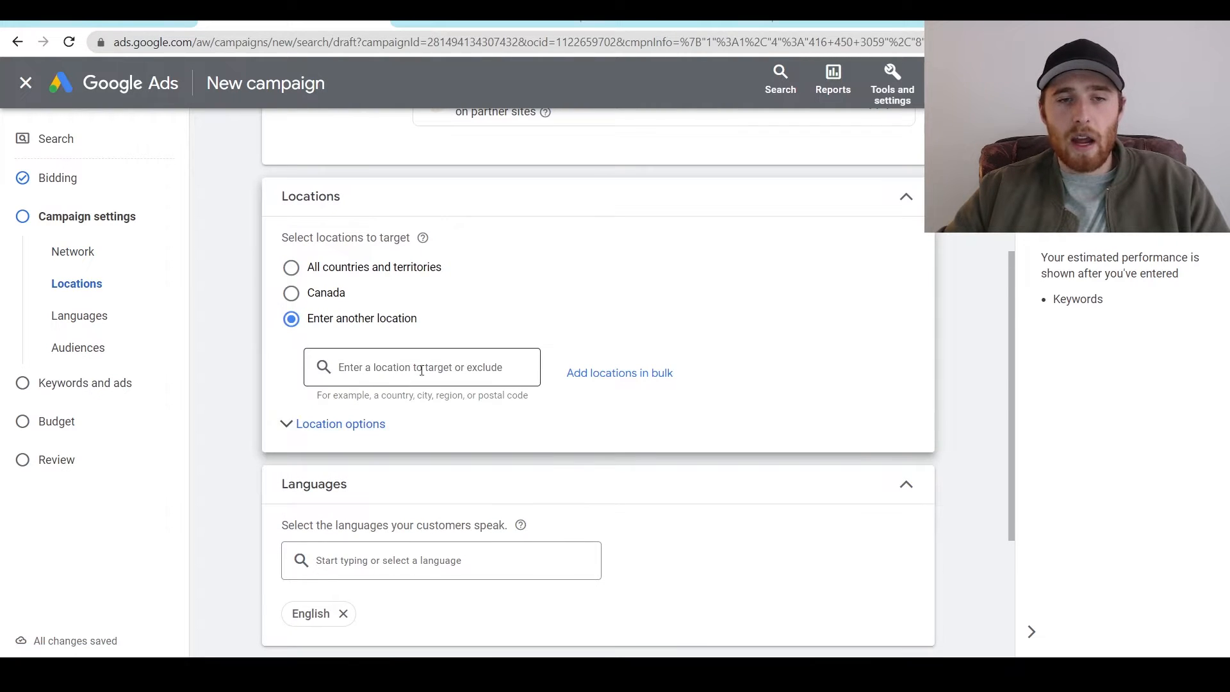
pyautogui.click(457, 367)
pyautogui.write('hamilton')
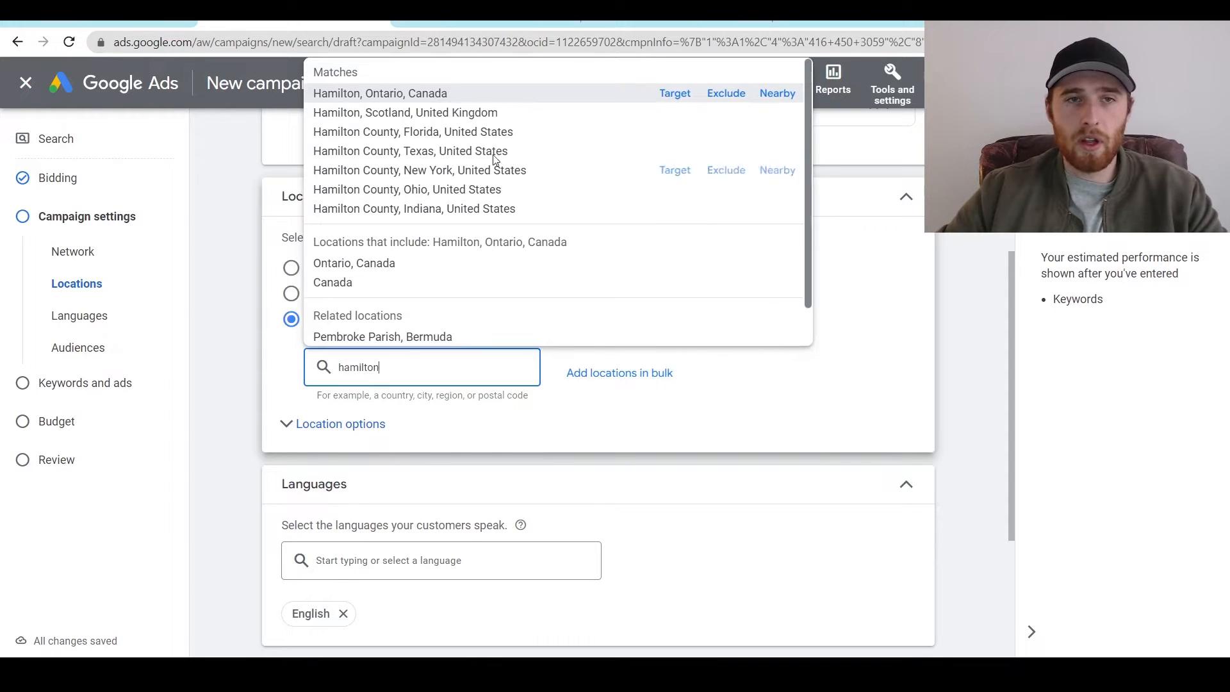
pyautogui.press('Return')
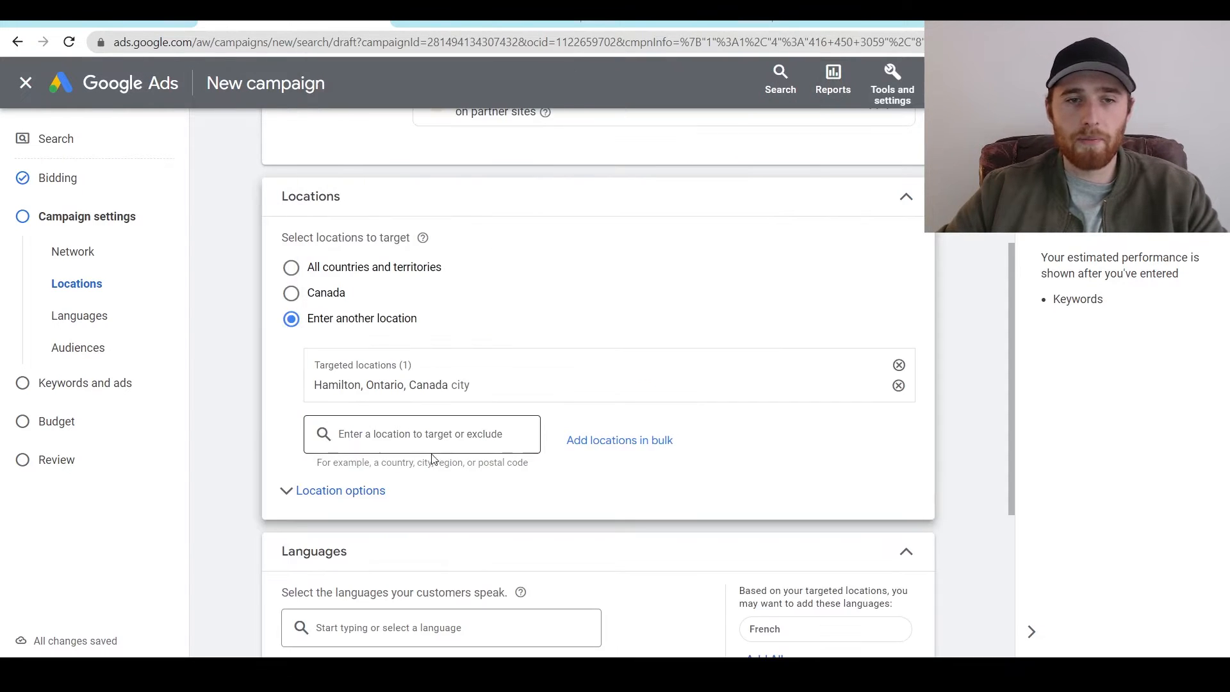
pyautogui.write('toro')
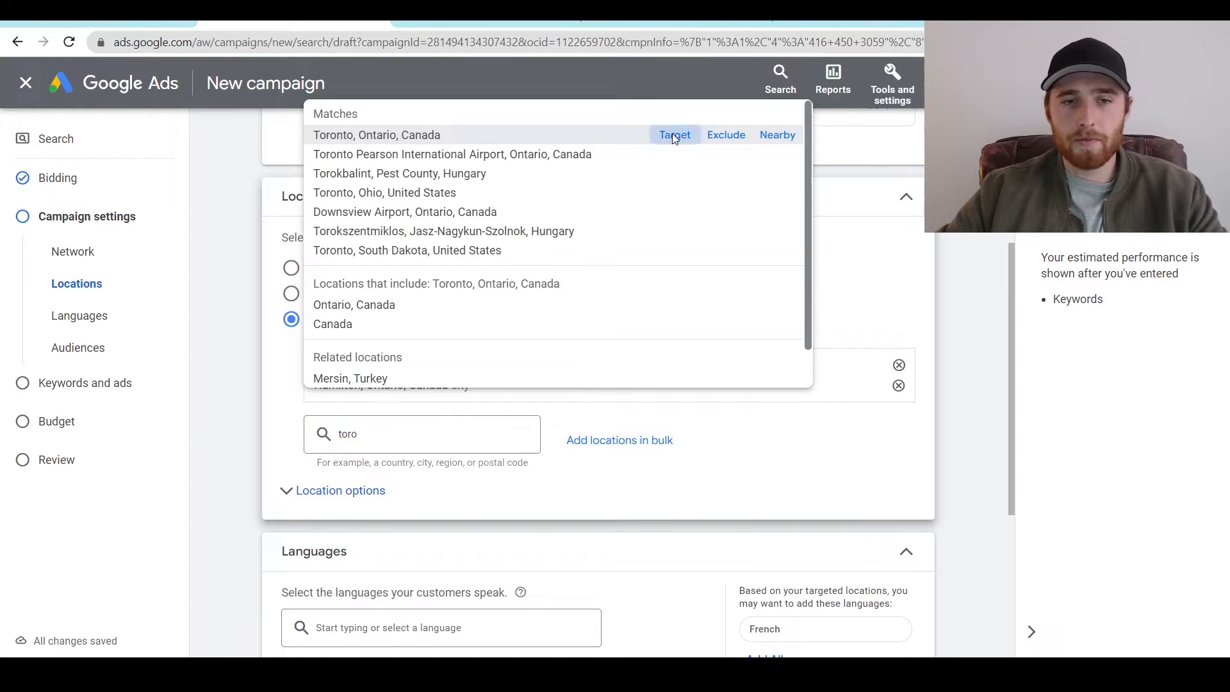
pyautogui.click(672, 135)
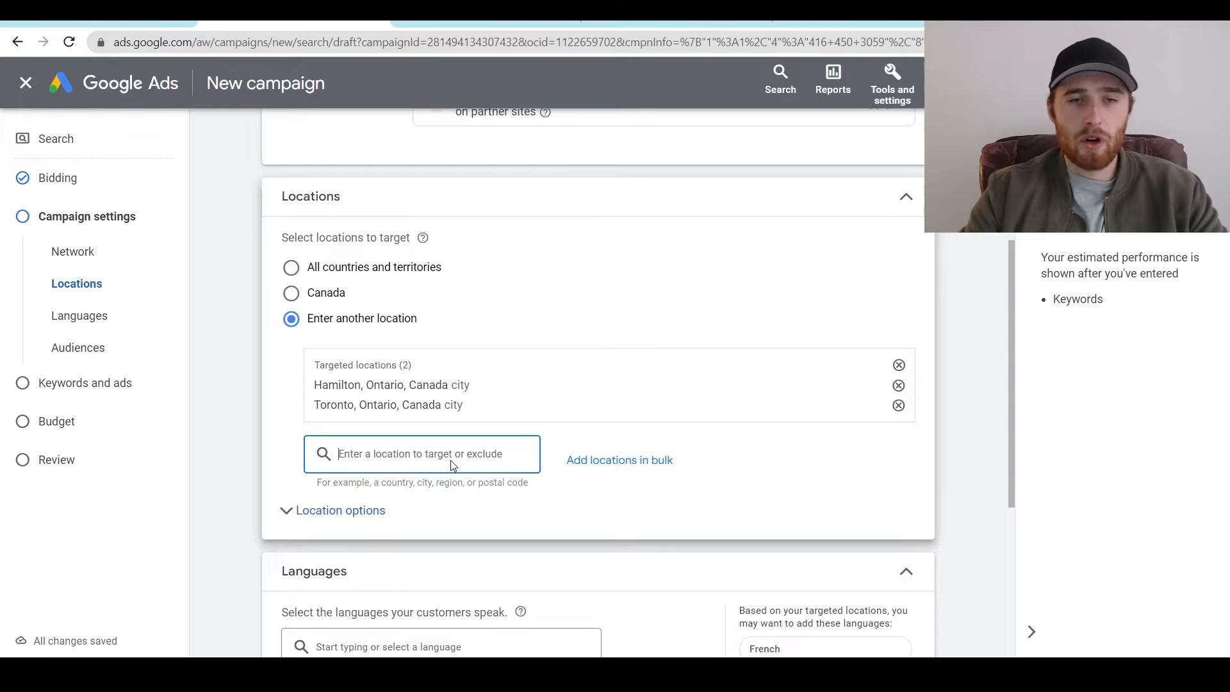
pyautogui.write('miss')
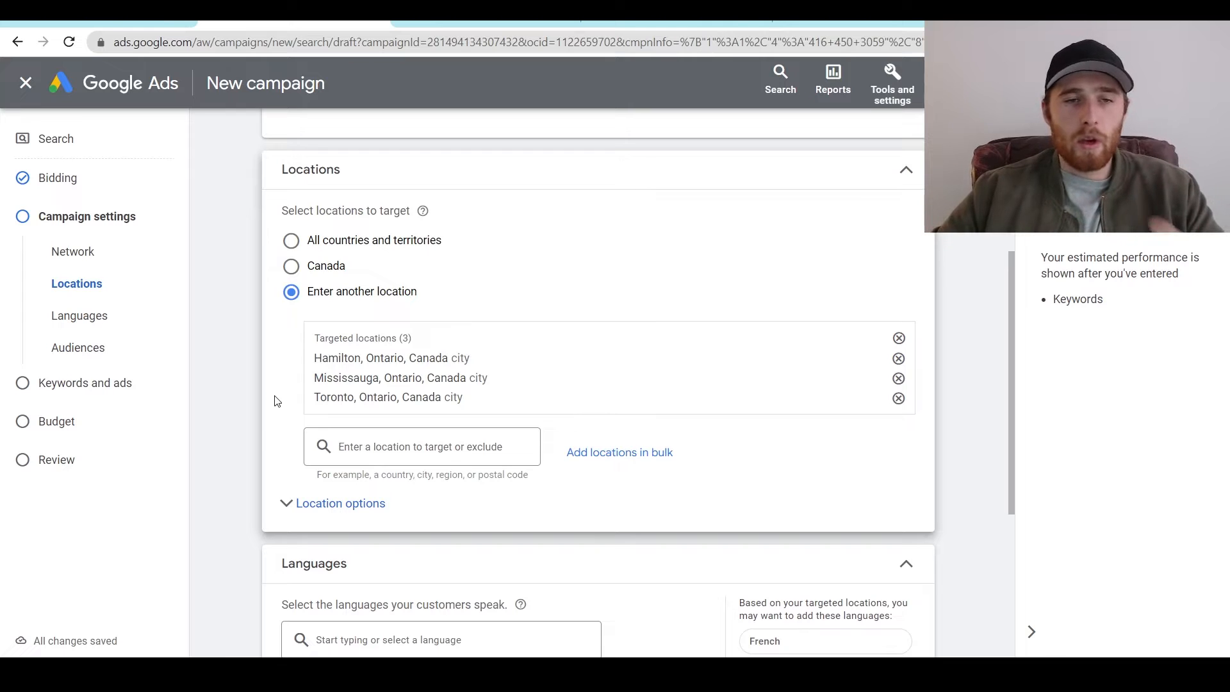
pyautogui.click(376, 448)
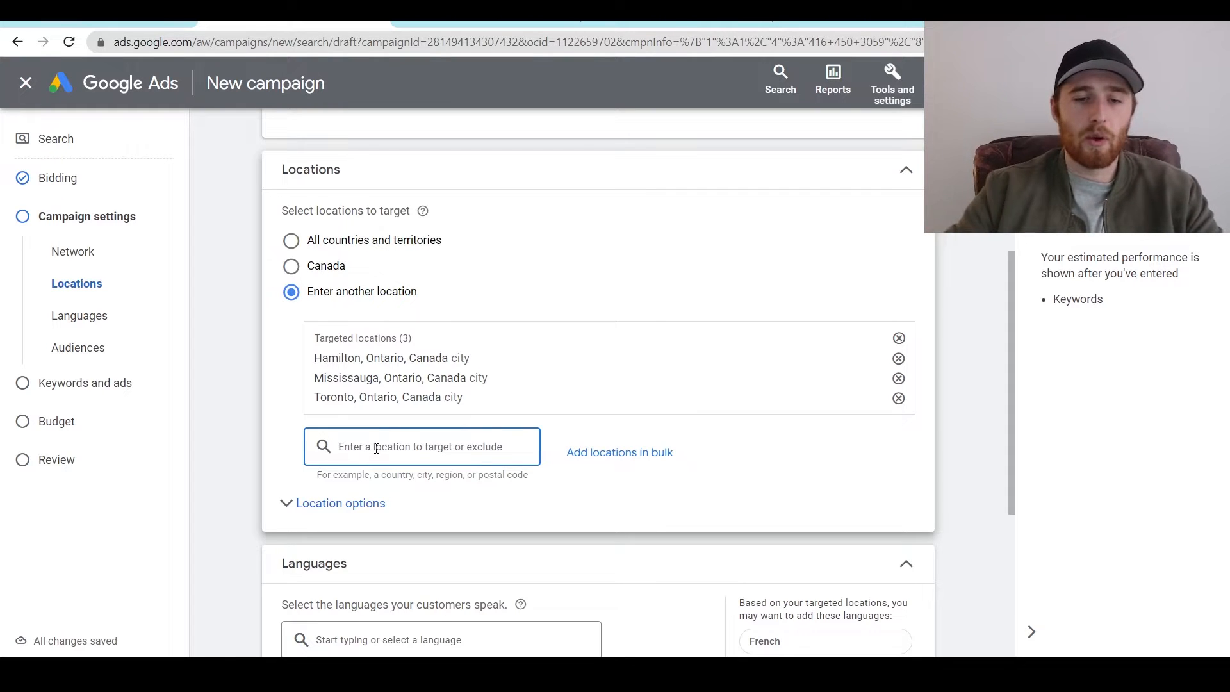
pyautogui.write('miss')
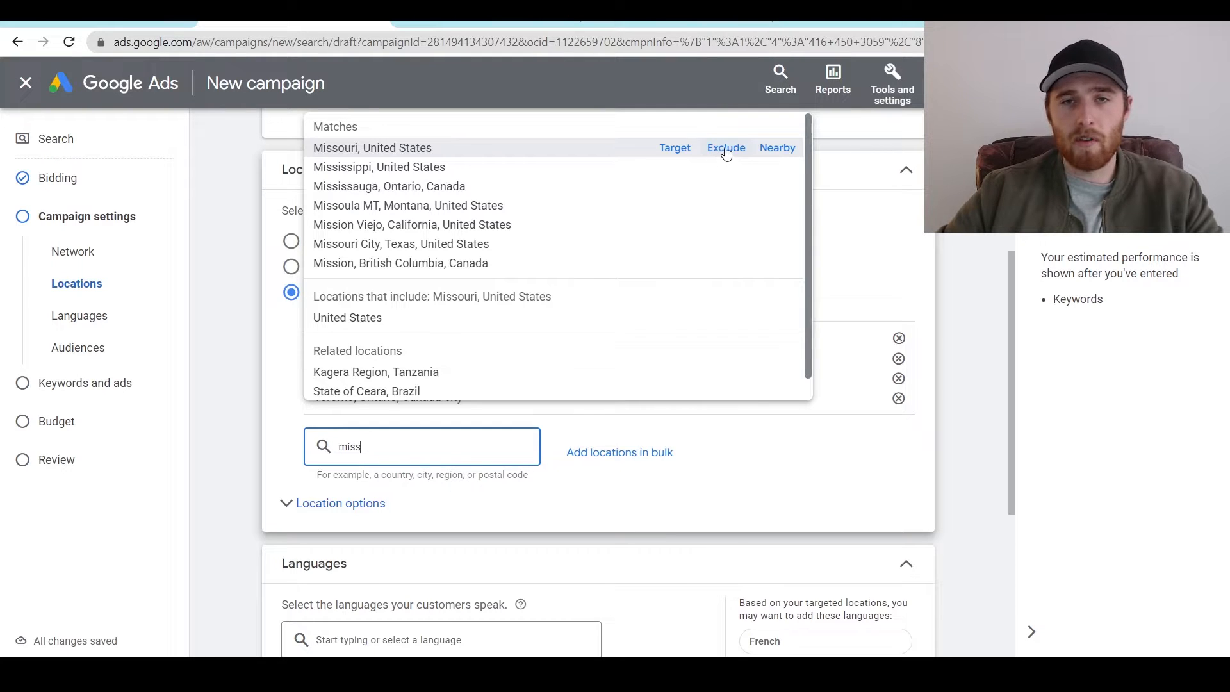
pyautogui.click(958, 305)
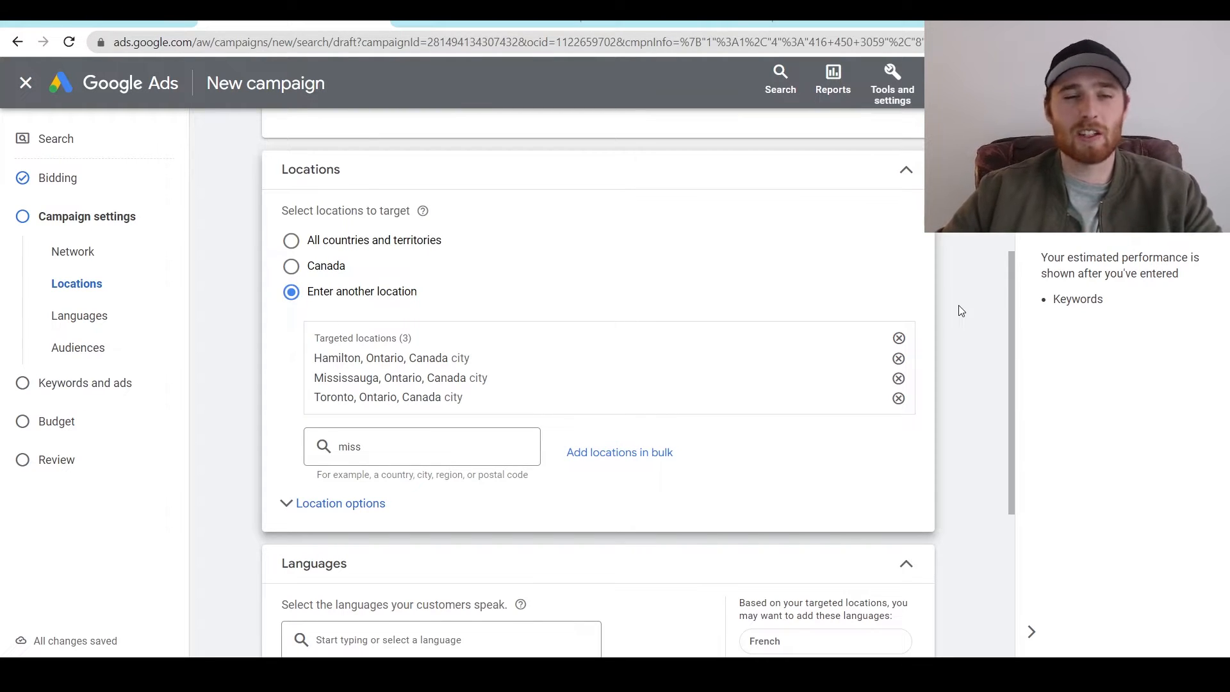
pyautogui.click(311, 460)
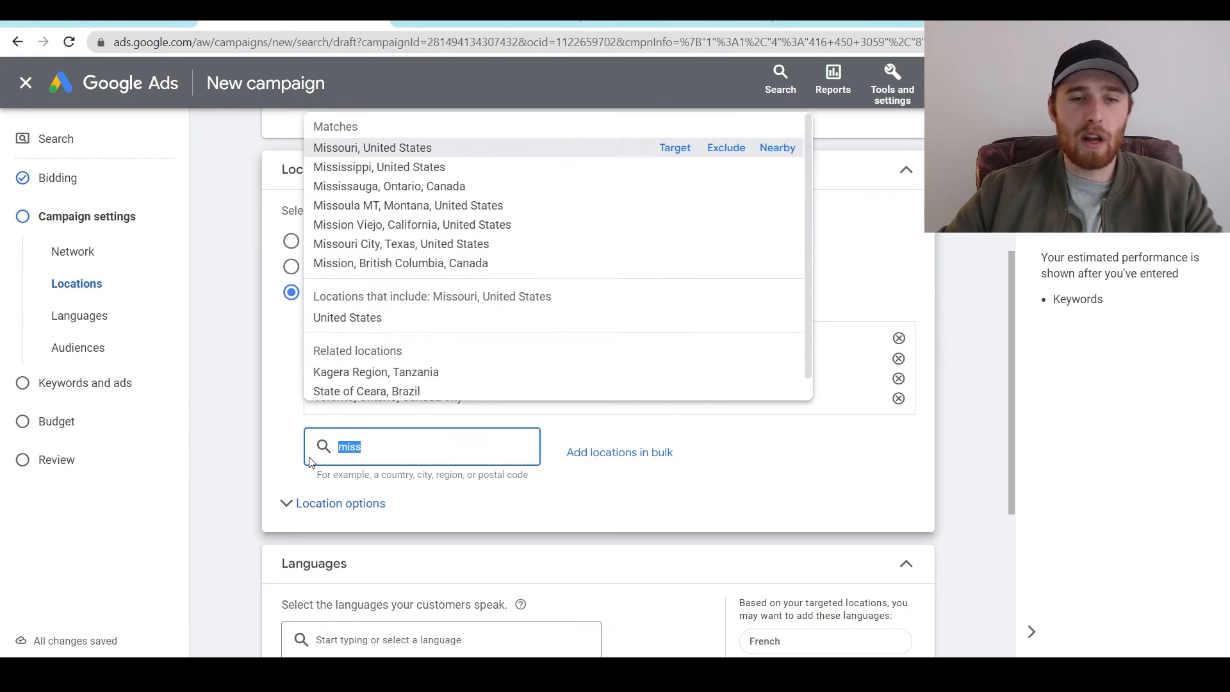
pyautogui.press('BackSpace')
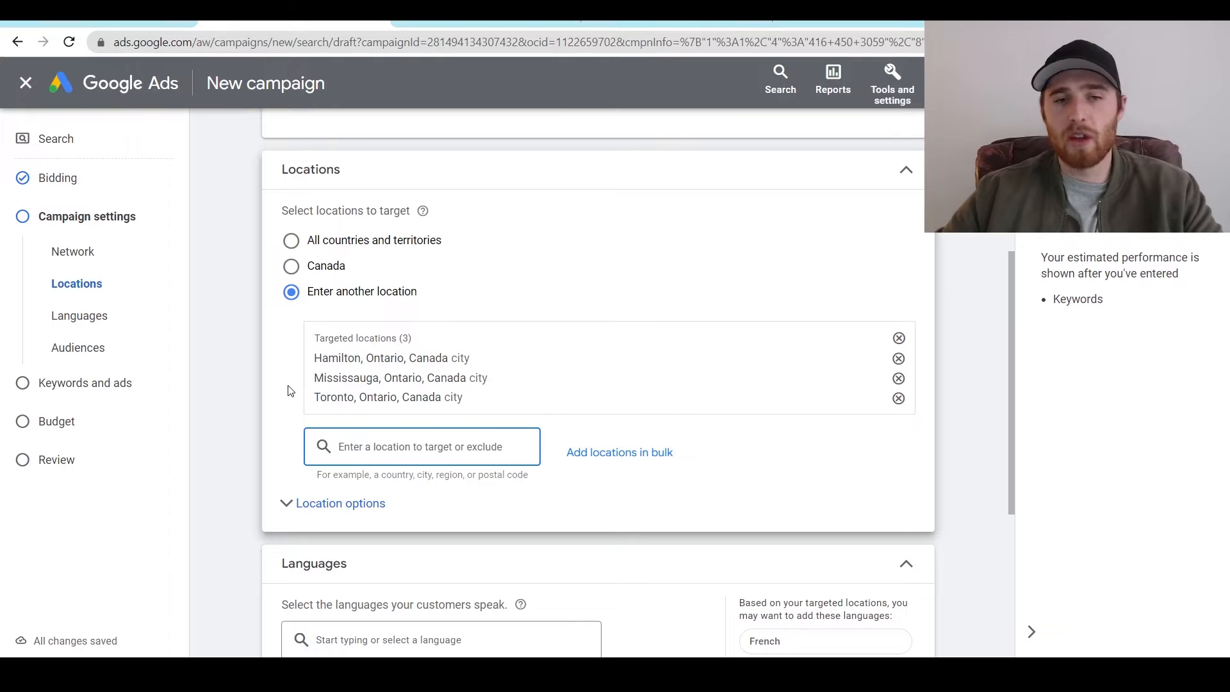
# Set the location options to target by "Presence" and to exclude by "Presence or interest".
pyautogui.middleClick(265, 362)
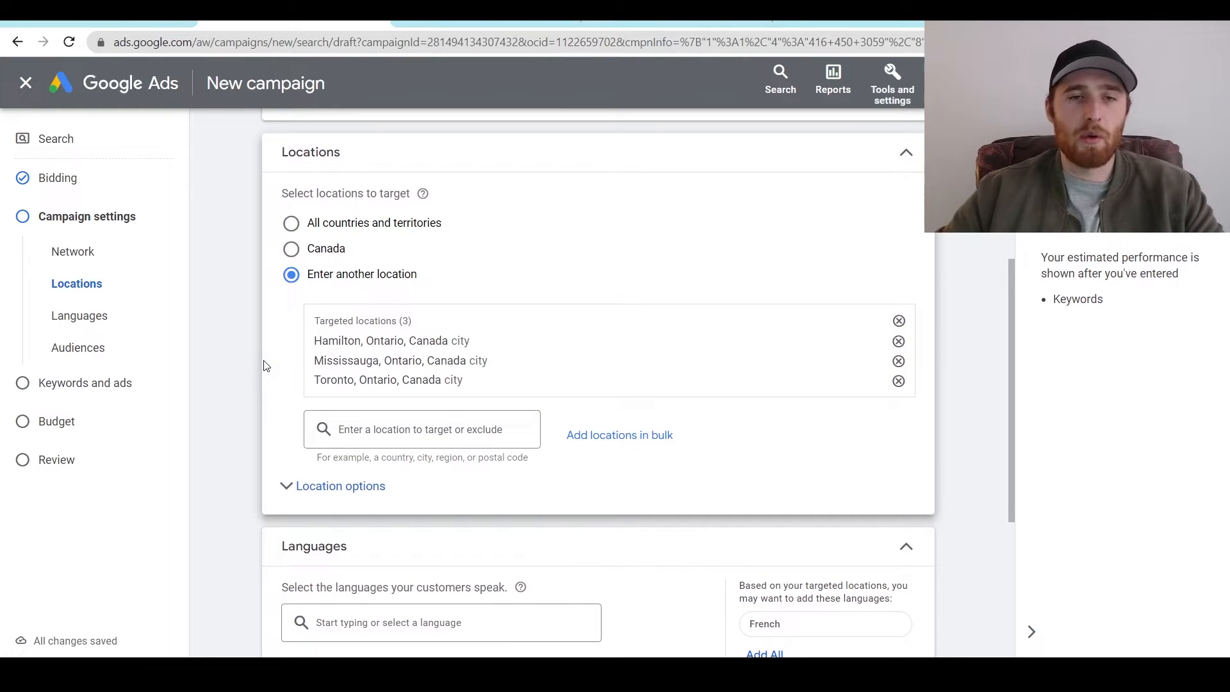
pyautogui.middleClick(267, 362)
pyautogui.scroll(2, 241, 428)
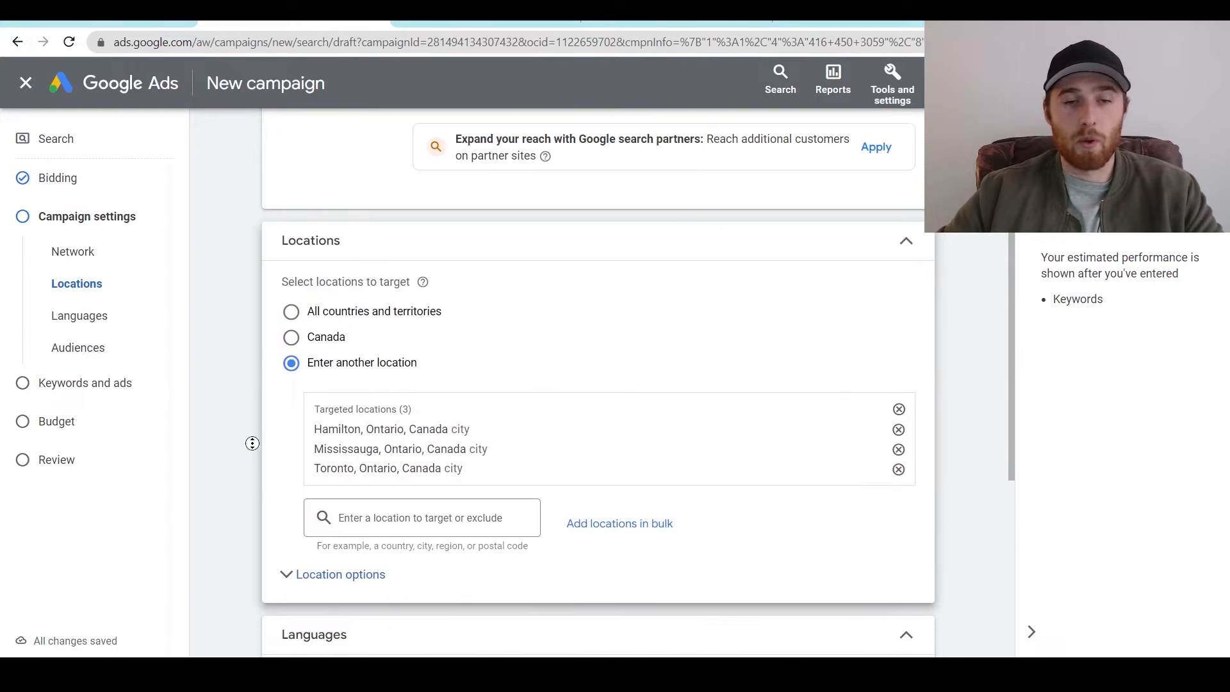
pyautogui.scroll(-2, 254, 474)
pyautogui.click(320, 459)
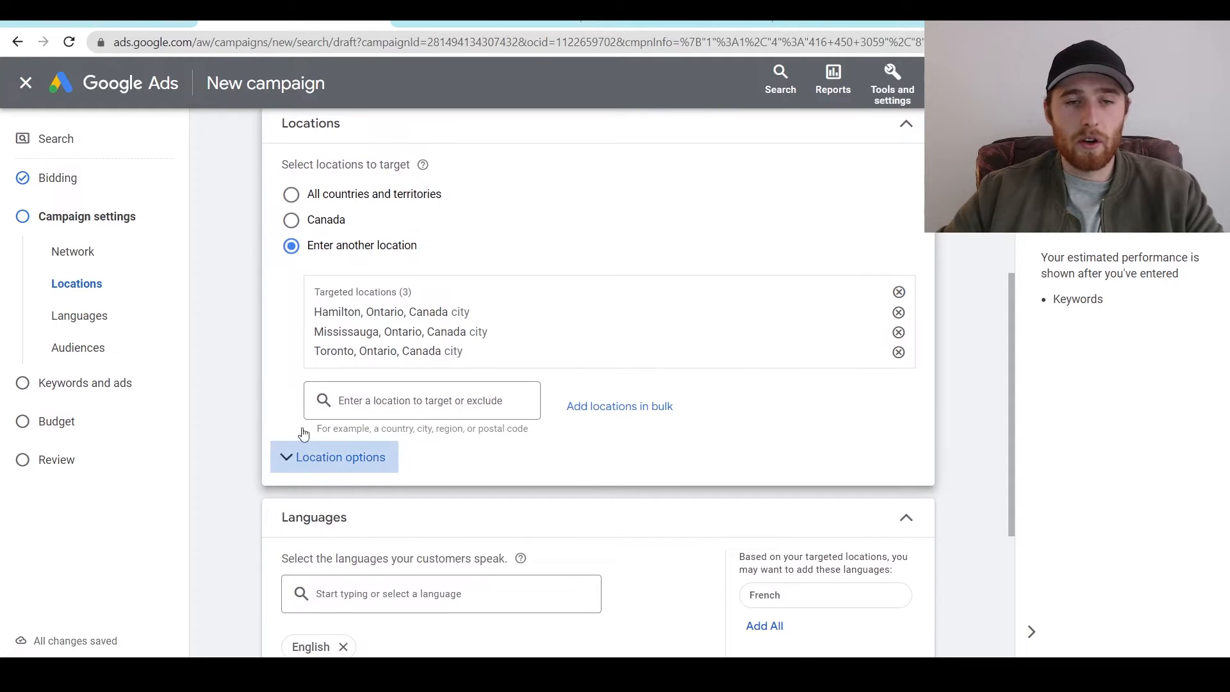
pyautogui.scroll(-2, 266, 417)
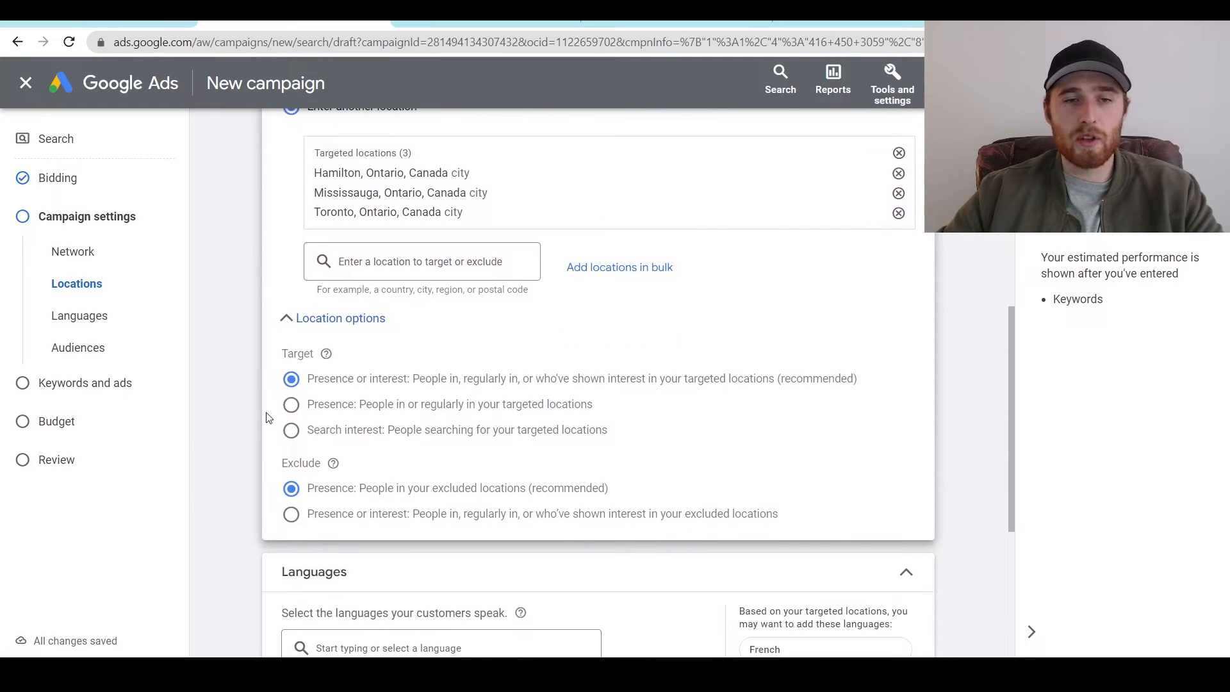
pyautogui.click(299, 408)
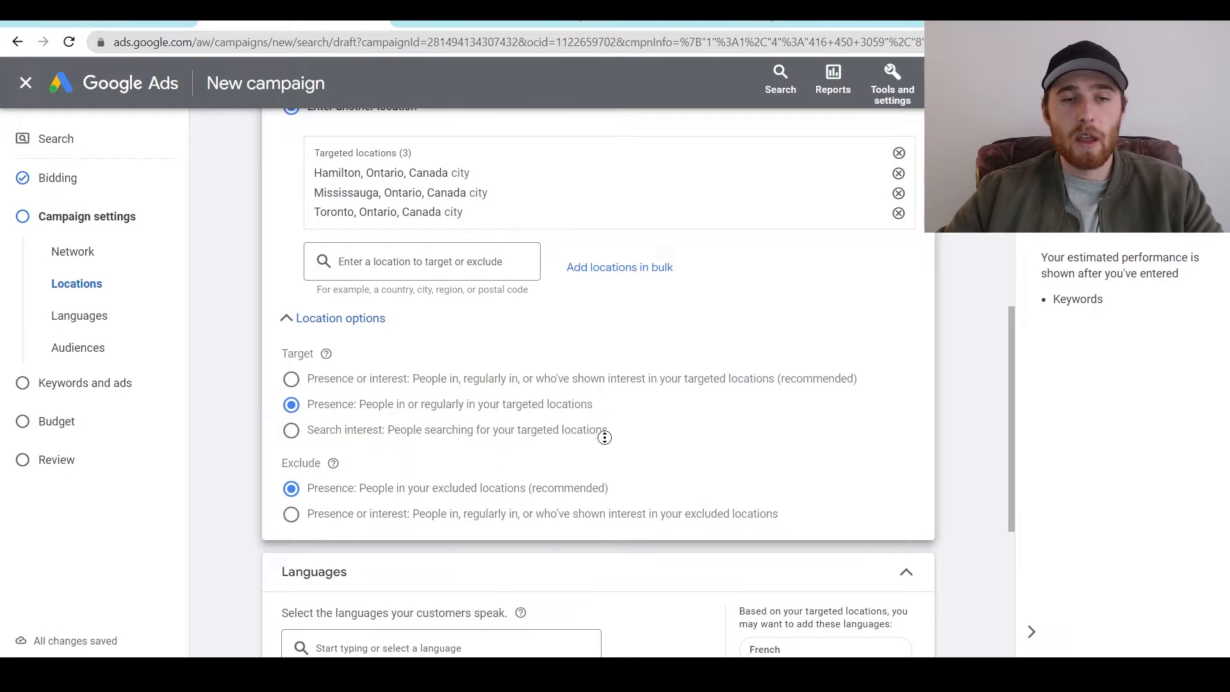
pyautogui.scroll(-3, 604, 442)
pyautogui.scroll(-2, 605, 453)
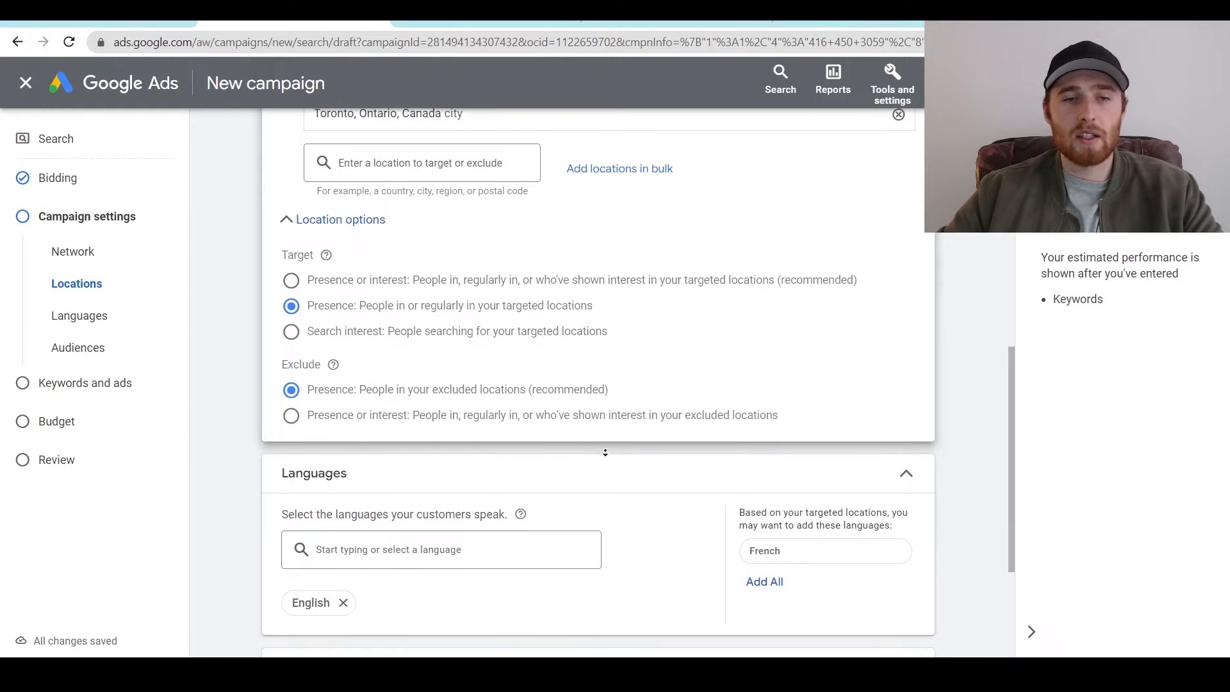
pyautogui.click(311, 402)
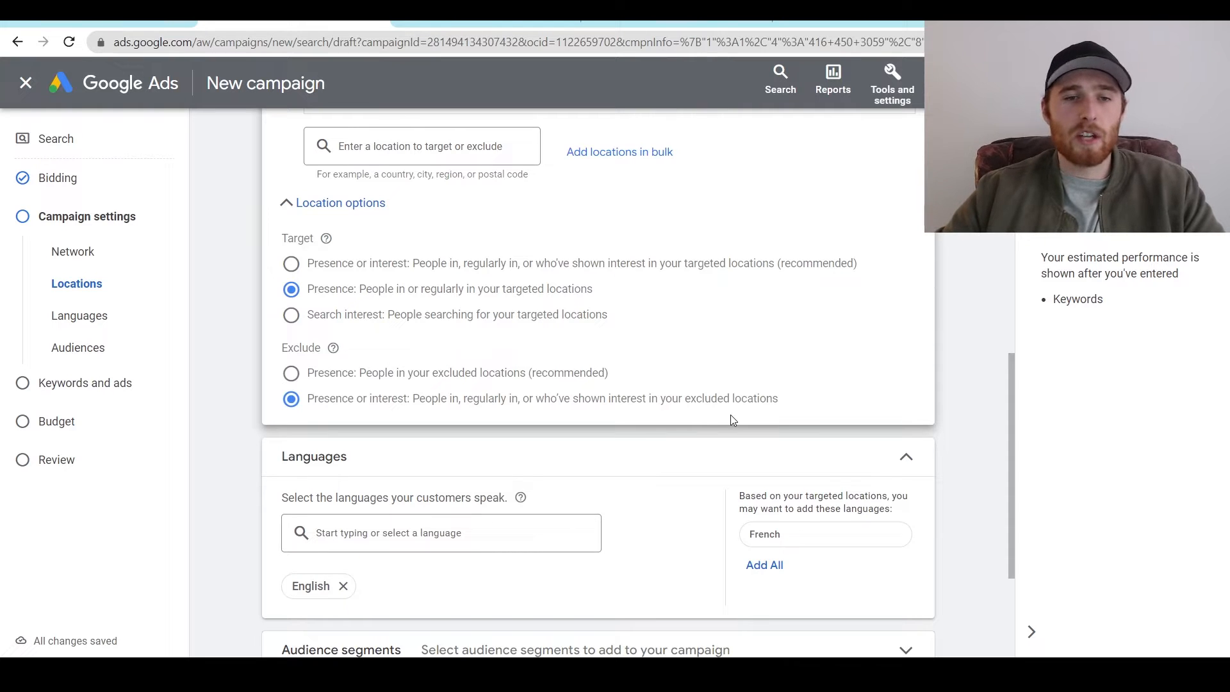
pyautogui.scroll(-3, 625, 417)
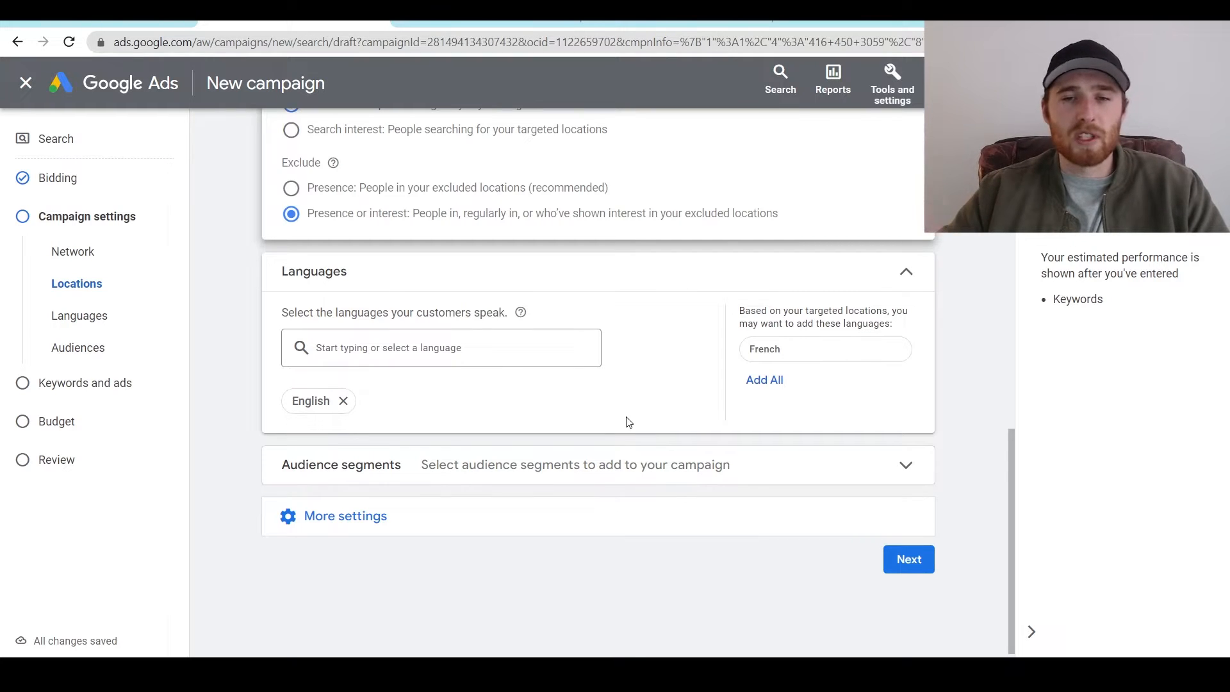
pyautogui.click(423, 346)
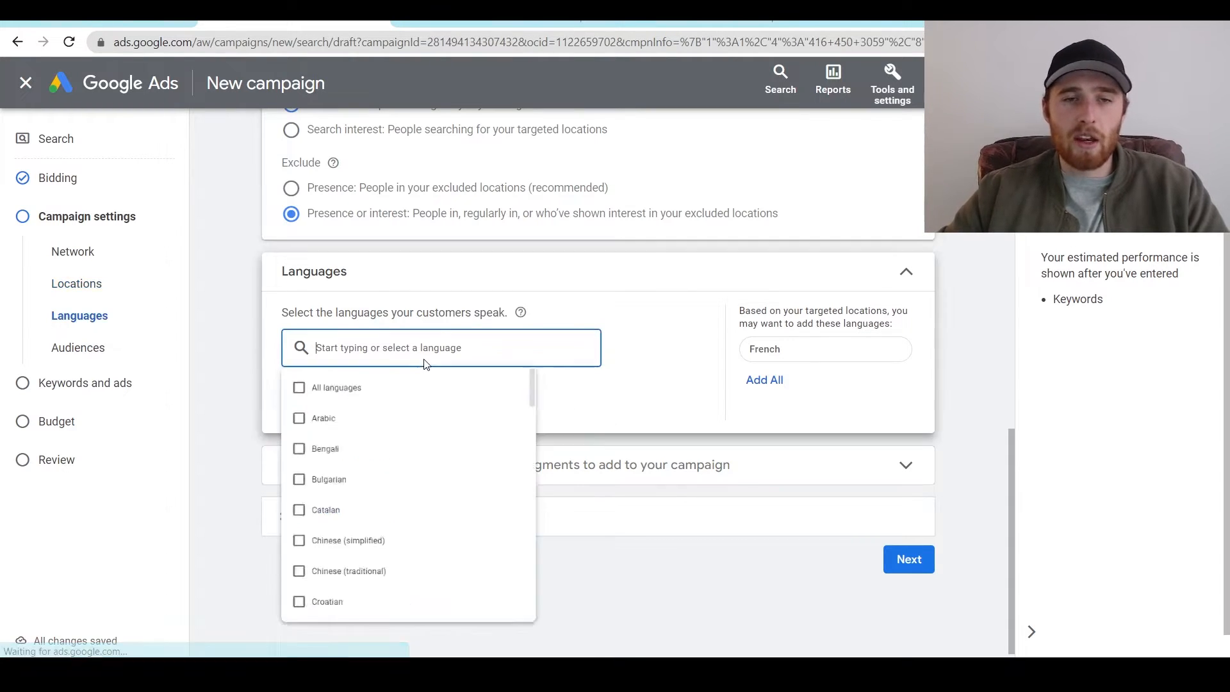
pyautogui.scroll(-2, 398, 357)
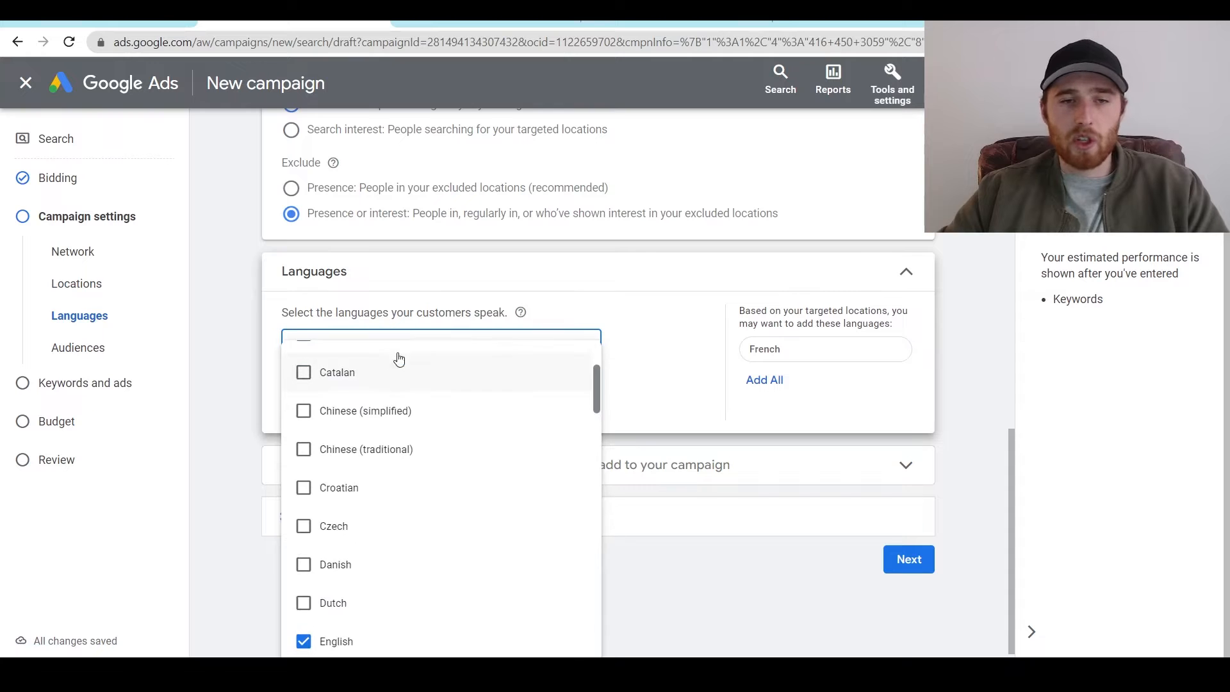
pyautogui.click(304, 449)
pyautogui.click(304, 449)
pyautogui.click(645, 378)
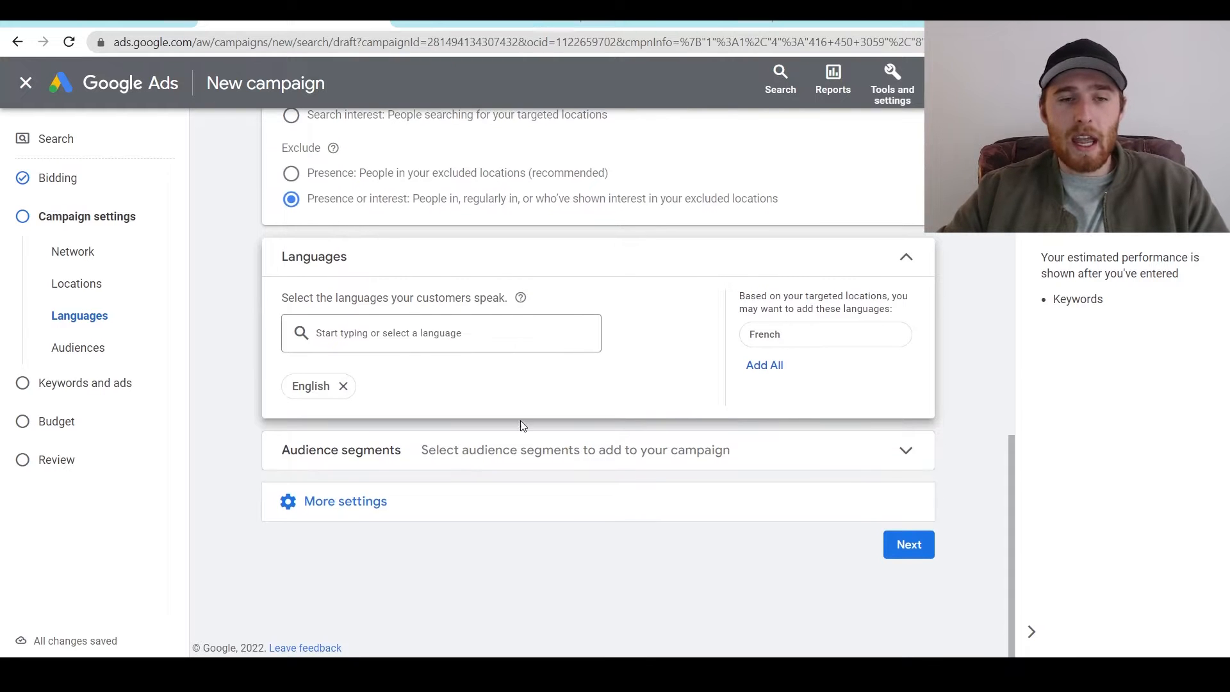
# Search audience segments for "pools" and add the in-market segments Pools & Spas, Garden Sheds & Outdoor Structures, Garden & Outdoor Furniture and Outdoor Furniture Sets.
pyautogui.click(427, 451)
pyautogui.middleClick(638, 388)
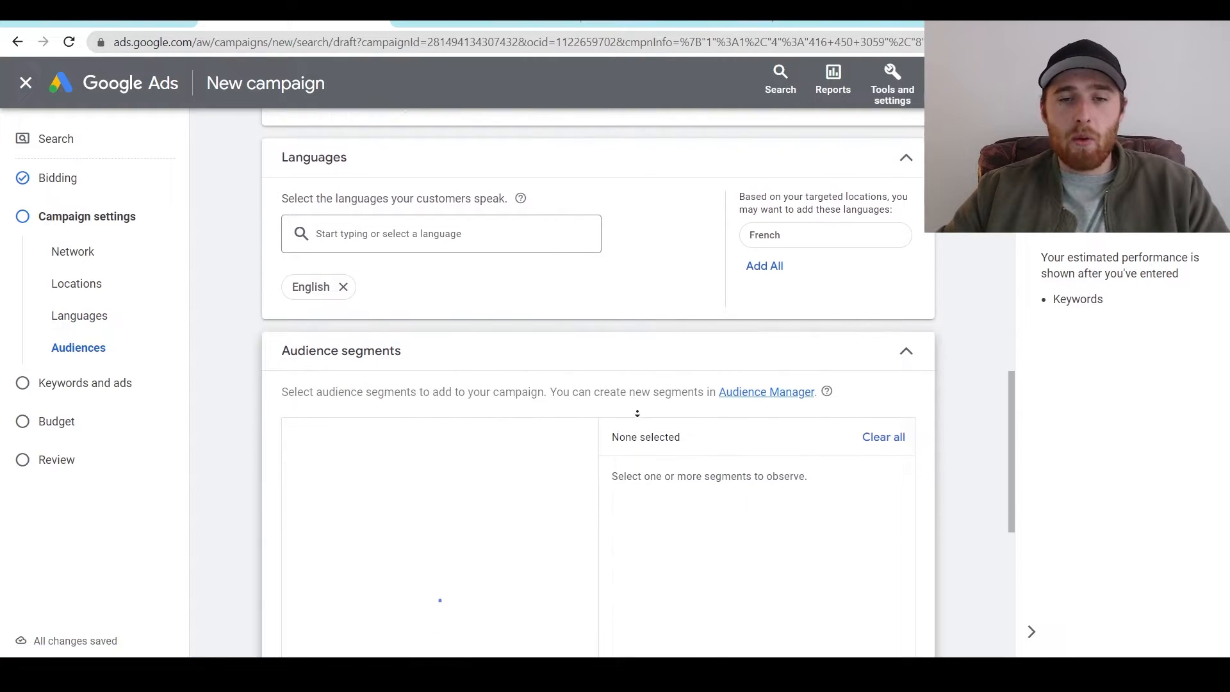
pyautogui.middleClick(637, 394)
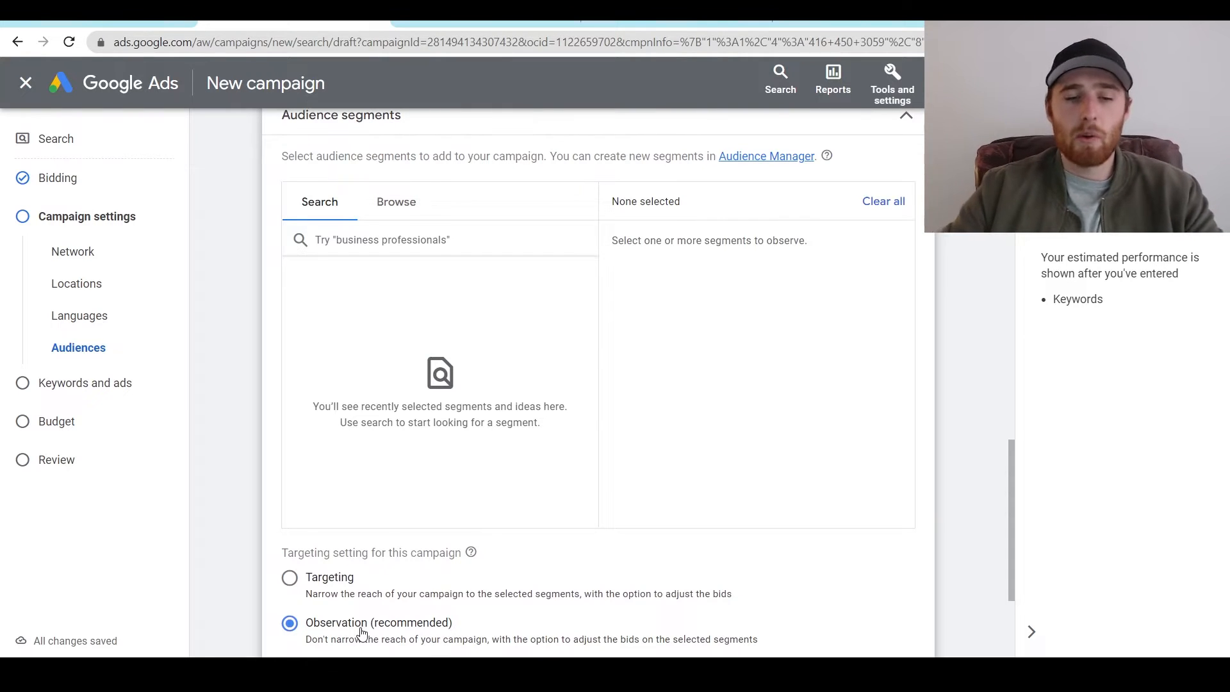
pyautogui.write('pools')
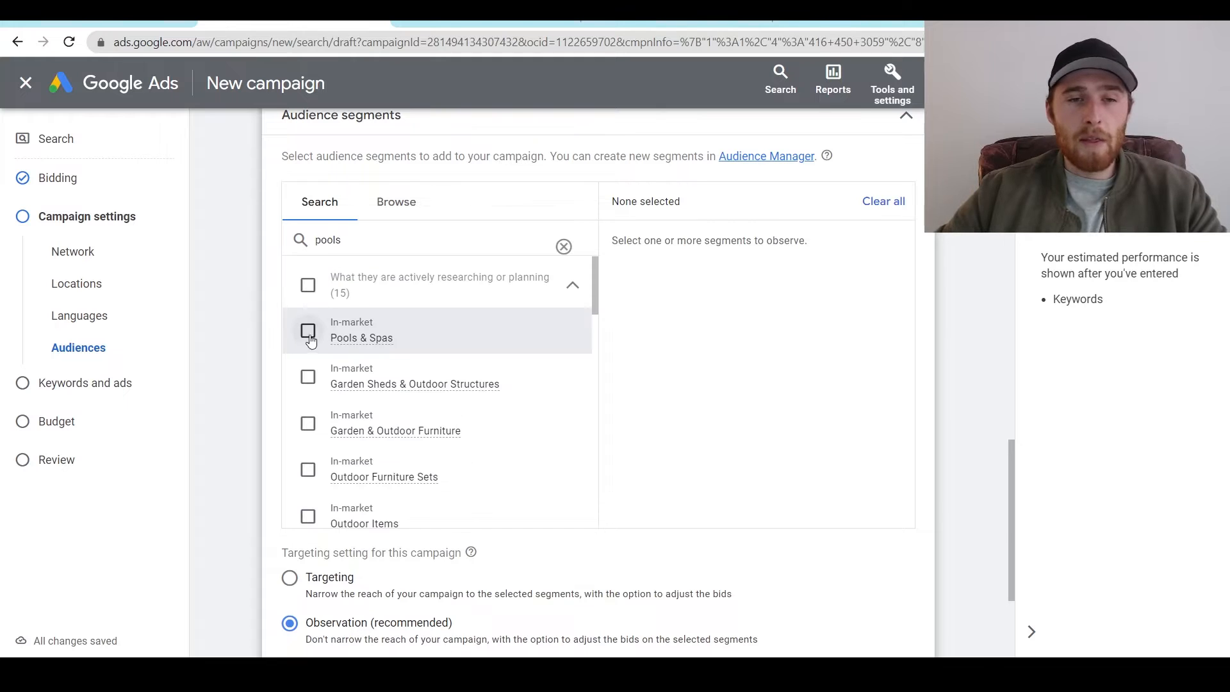
pyautogui.click(308, 330)
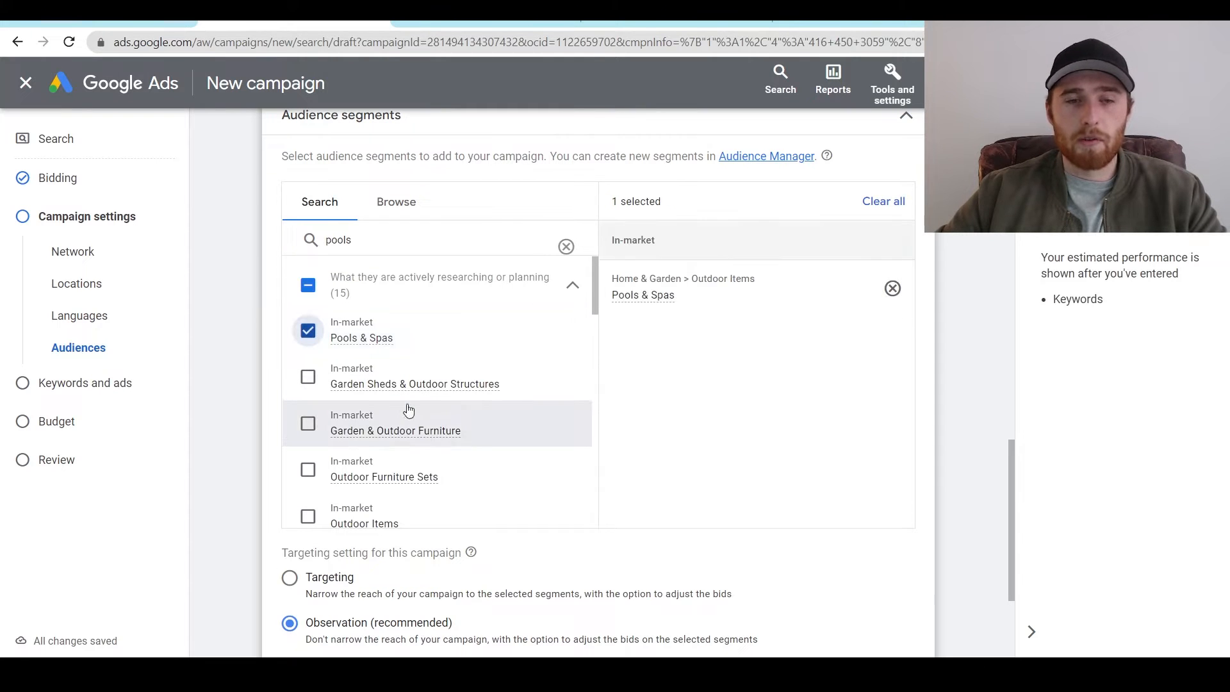
pyautogui.click(307, 385)
pyautogui.click(308, 426)
pyautogui.click(307, 471)
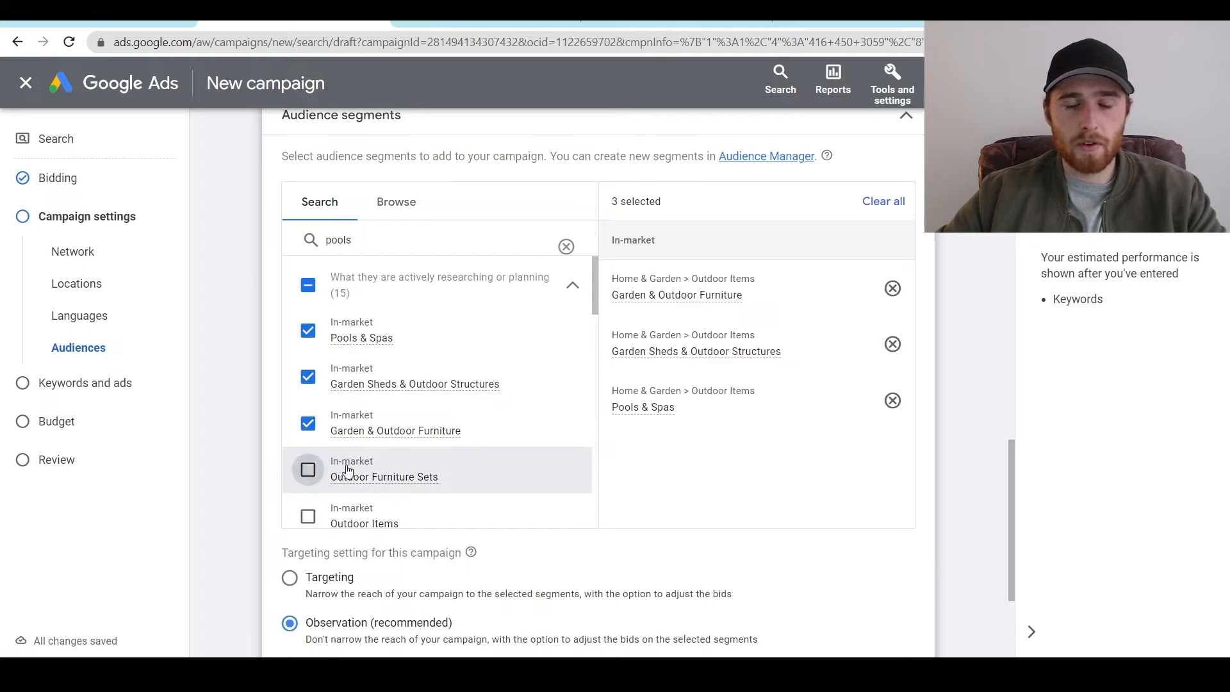
# Add the in-market segment Landscape Design and the affinity segments Swimming Enthusiasts and Home & Garden from the "pools" results.
pyautogui.scroll(-3, 378, 446)
pyautogui.scroll(-3, 378, 446)
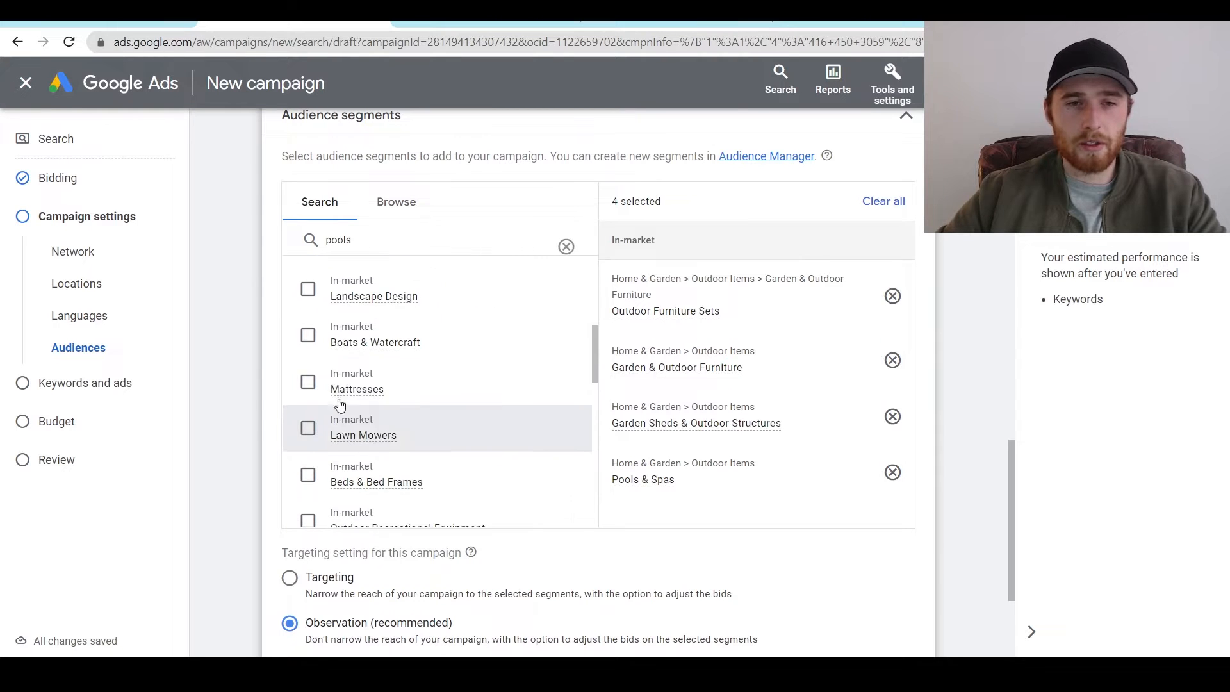
pyautogui.click(308, 289)
pyautogui.scroll(-3, 353, 467)
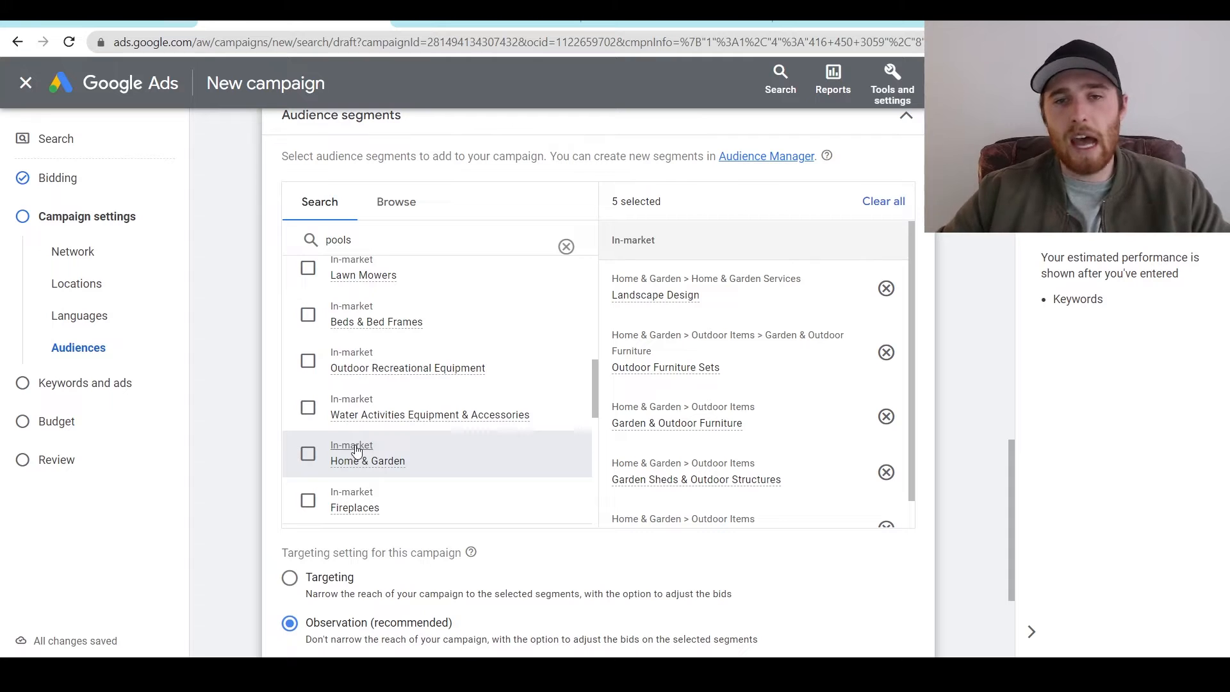
pyautogui.scroll(-3, 357, 452)
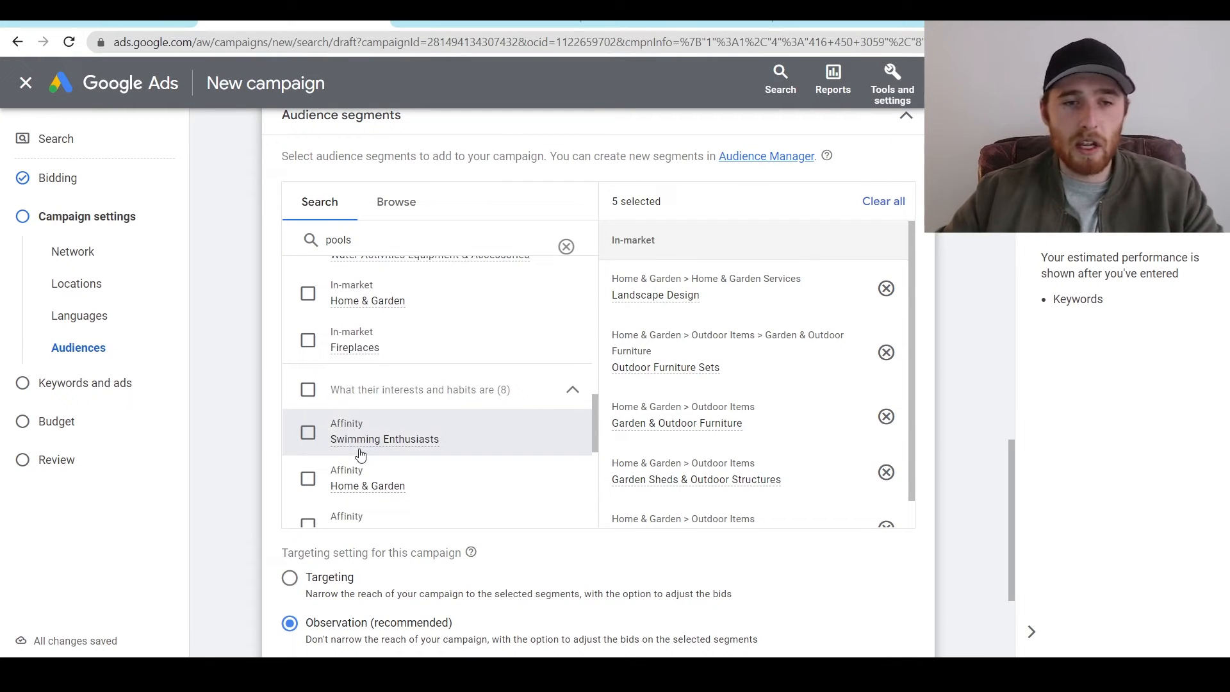
pyautogui.click(309, 433)
pyautogui.scroll(-3, 352, 428)
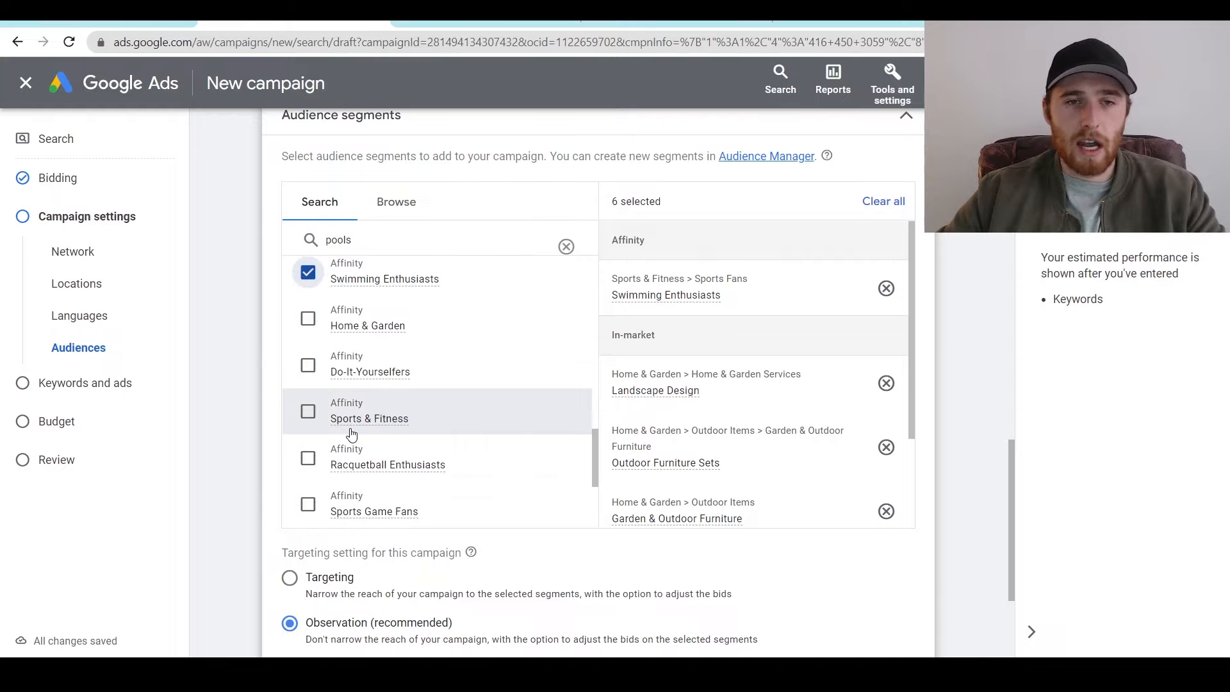
pyautogui.click(308, 319)
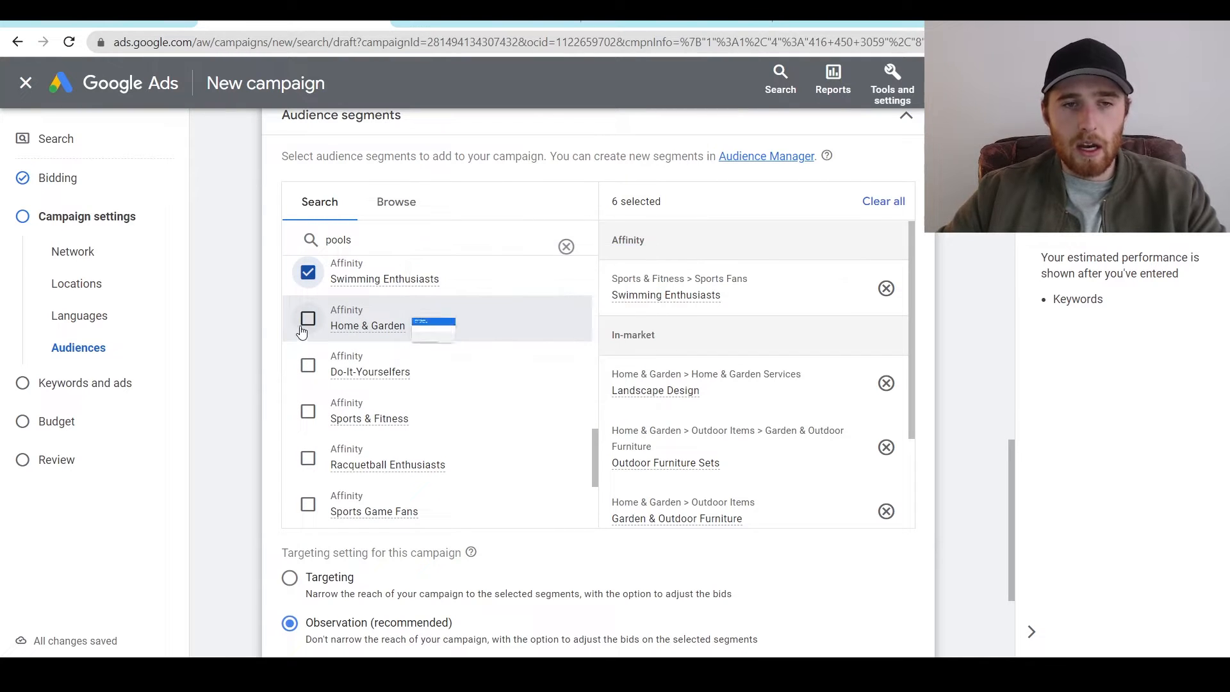
pyautogui.scroll(-3, 472, 417)
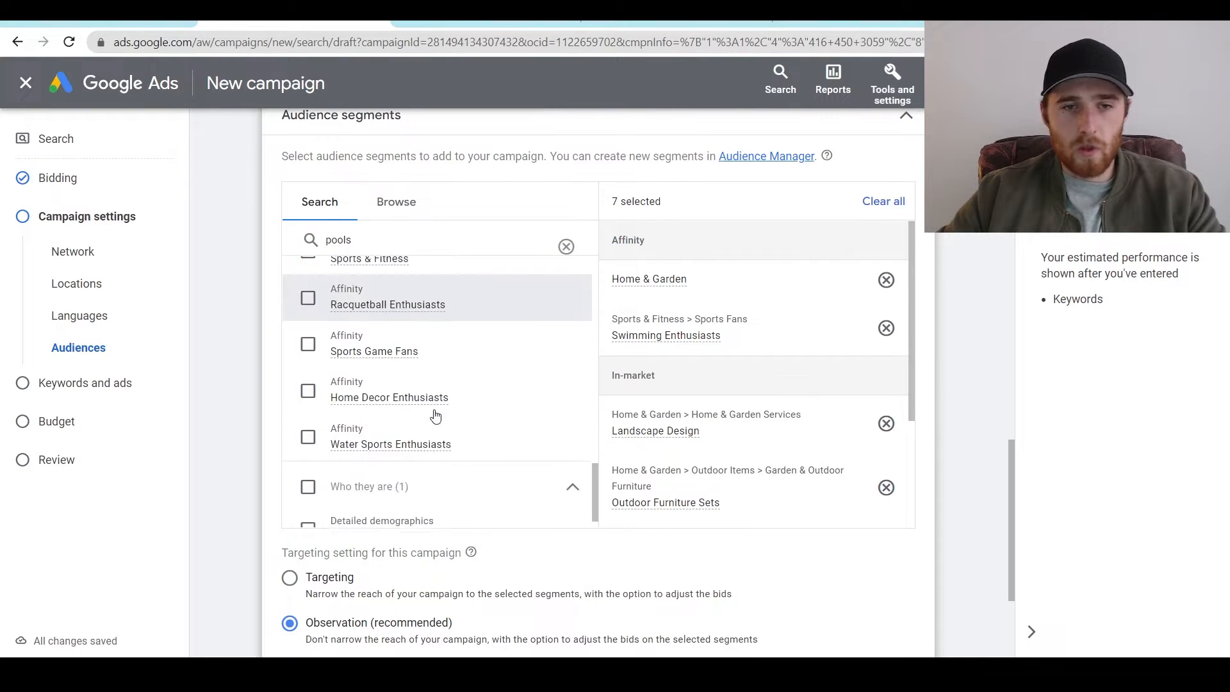
# Review the browsable audience categories, the list of selected segments and the targeting setting.
pyautogui.scroll(10, 410, 416)
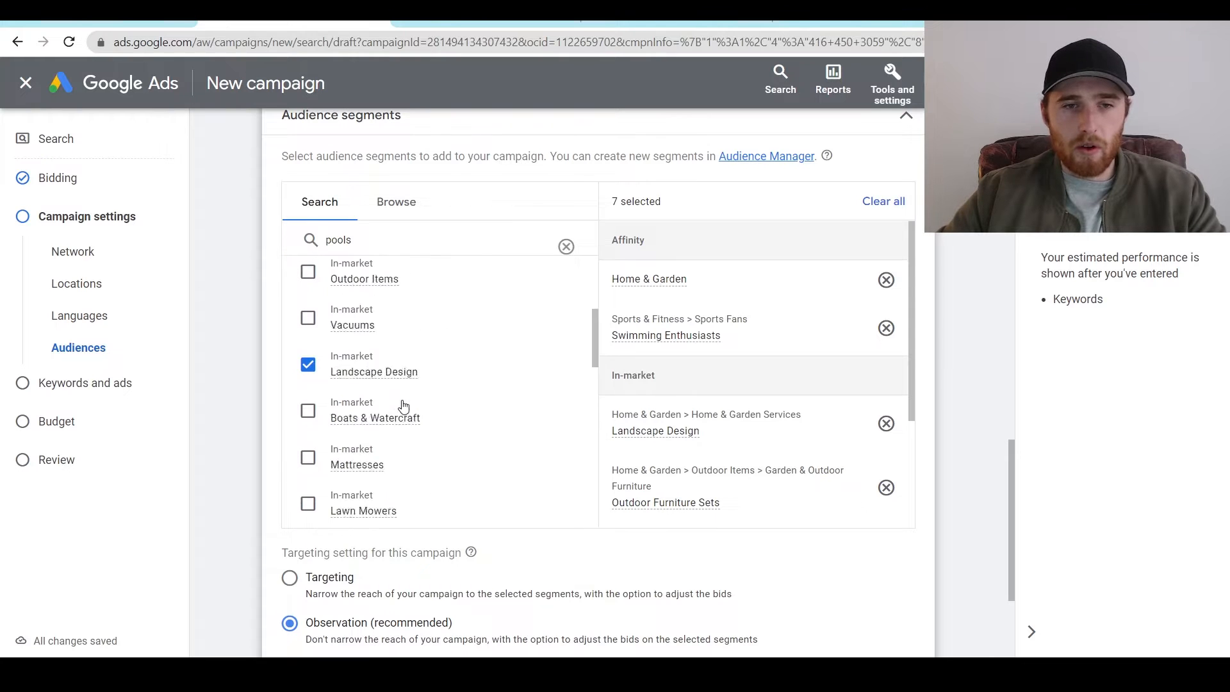
pyautogui.click(403, 215)
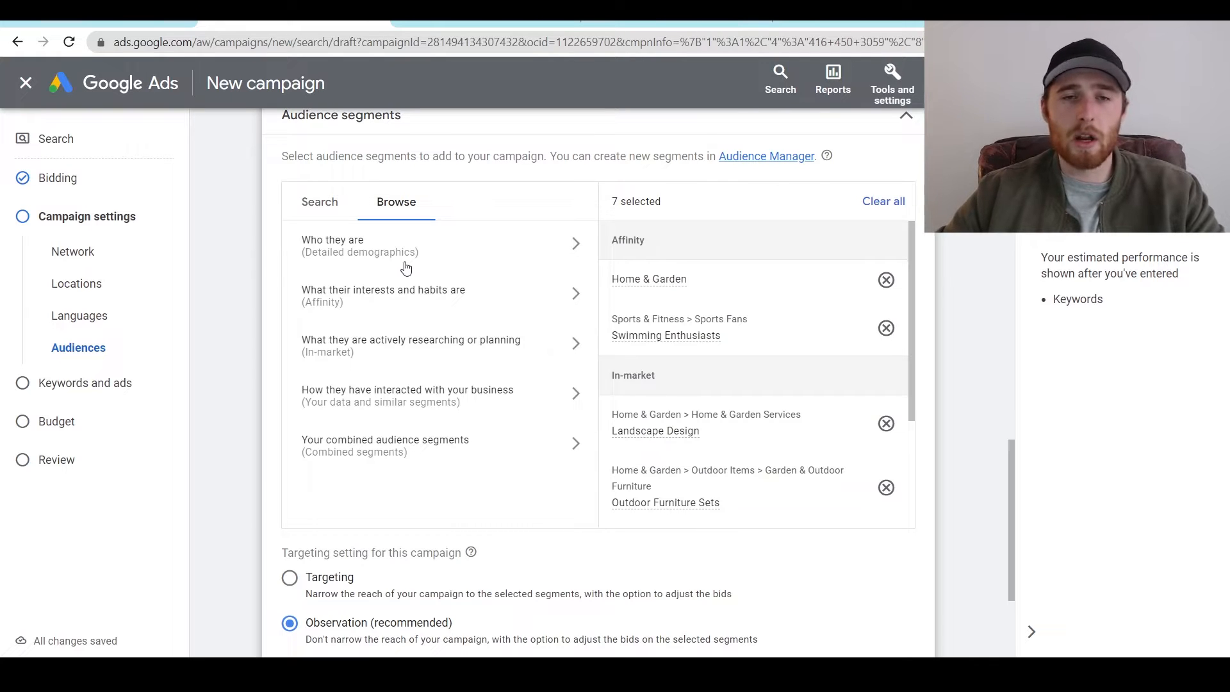
pyautogui.scroll(-3, 754, 330)
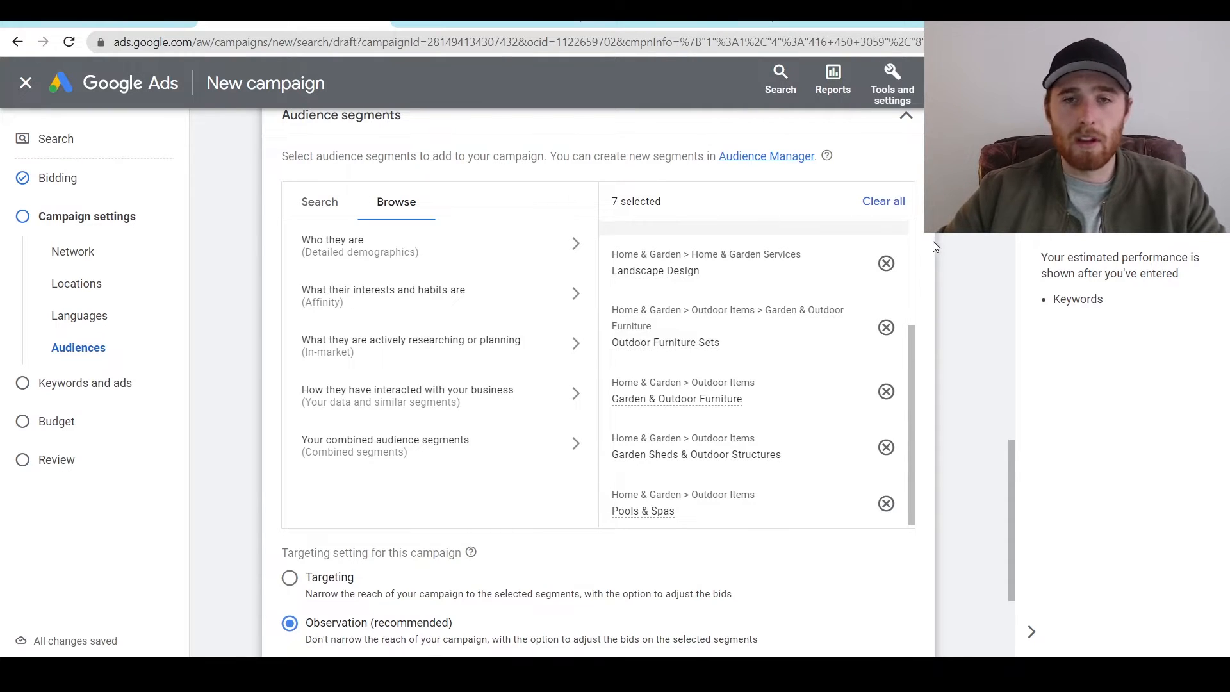
pyautogui.scroll(-3, 937, 368)
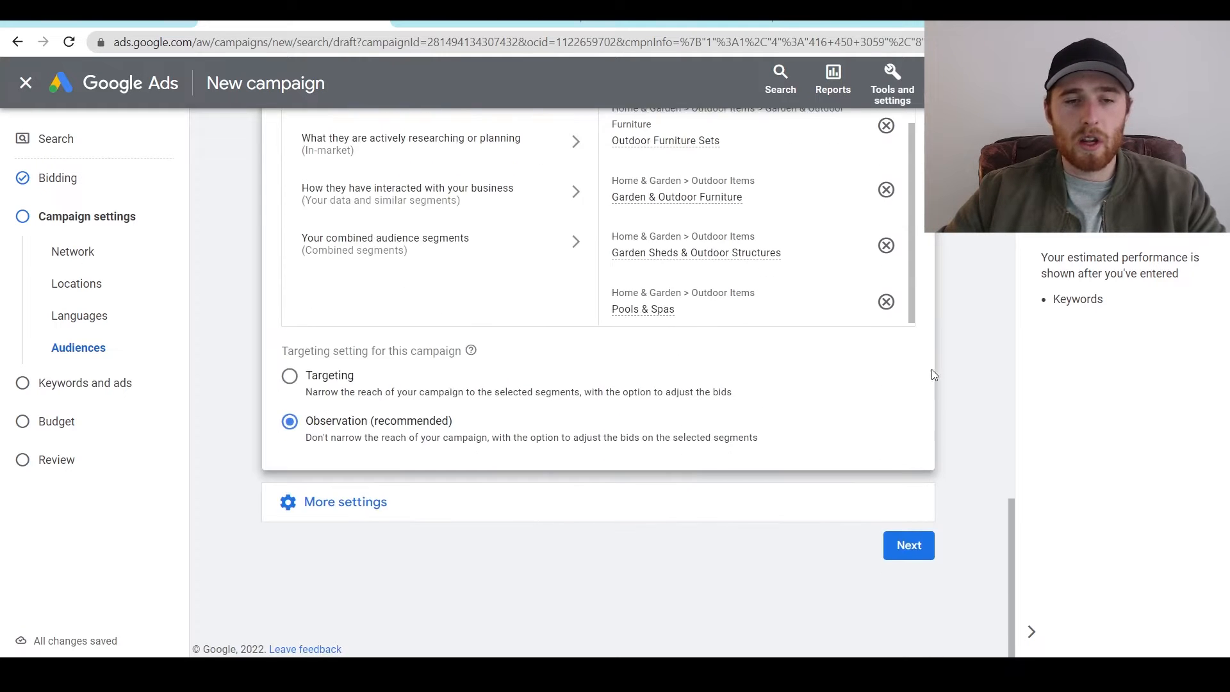
# Expand the additional campaign settings and examine the ad rotation options.
pyautogui.click(346, 501)
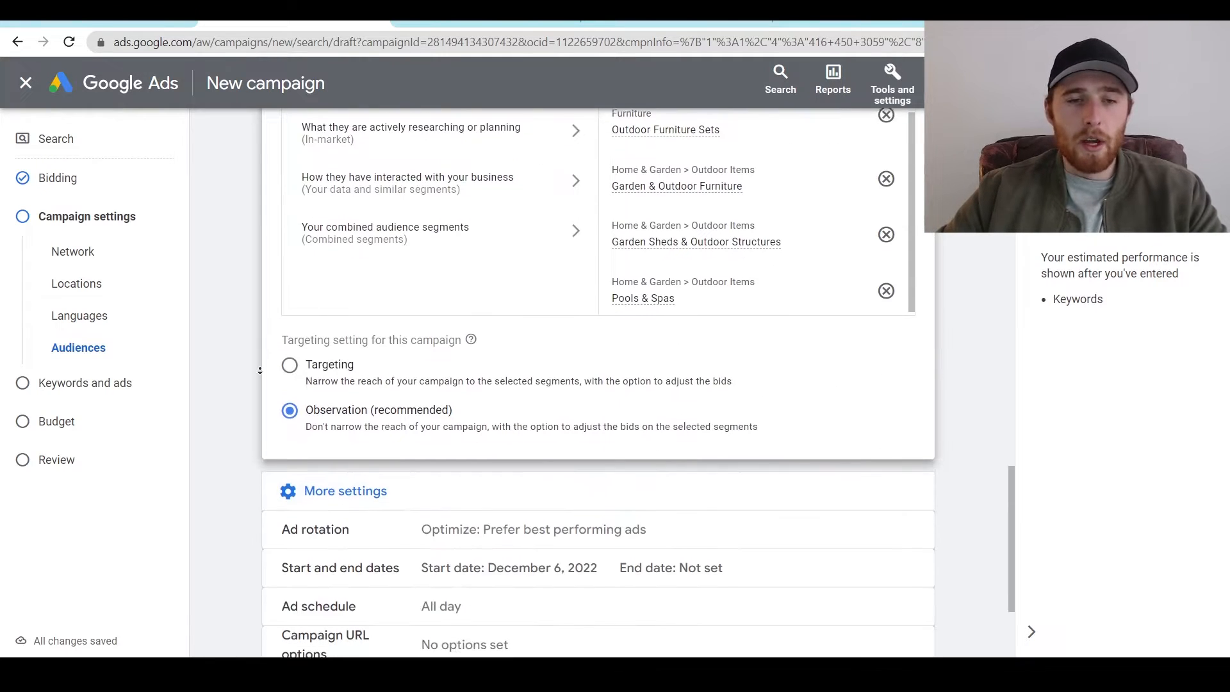
pyautogui.scroll(-2, 260, 370)
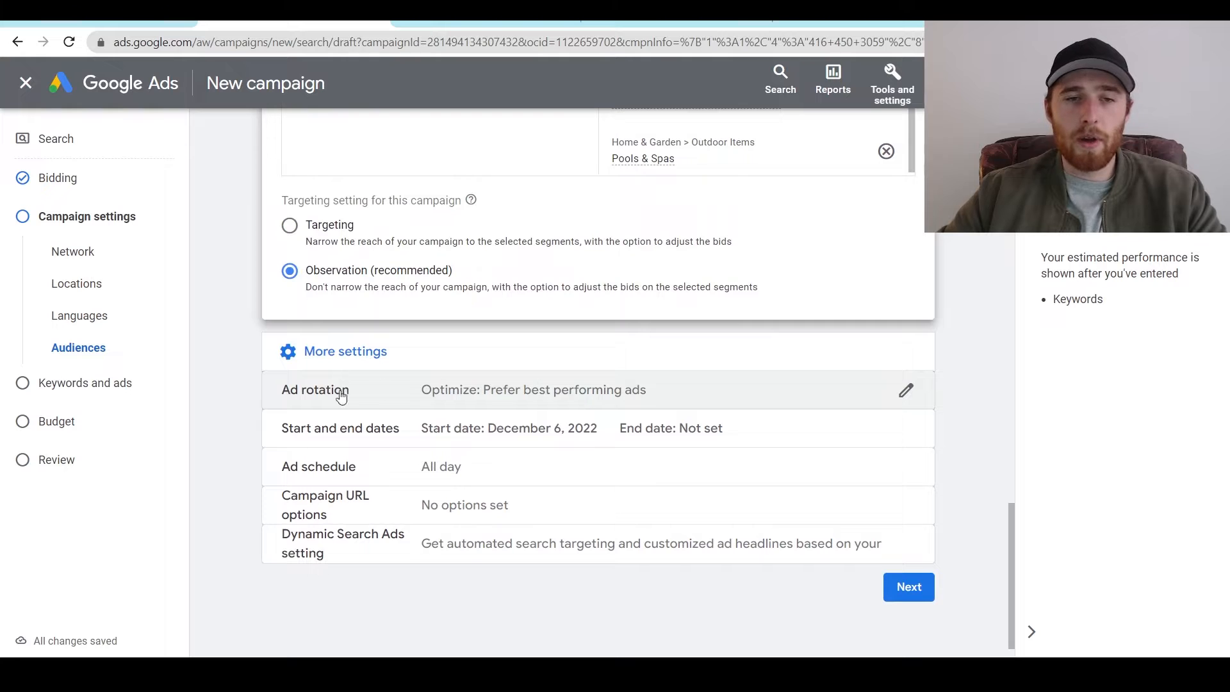
pyautogui.click(487, 399)
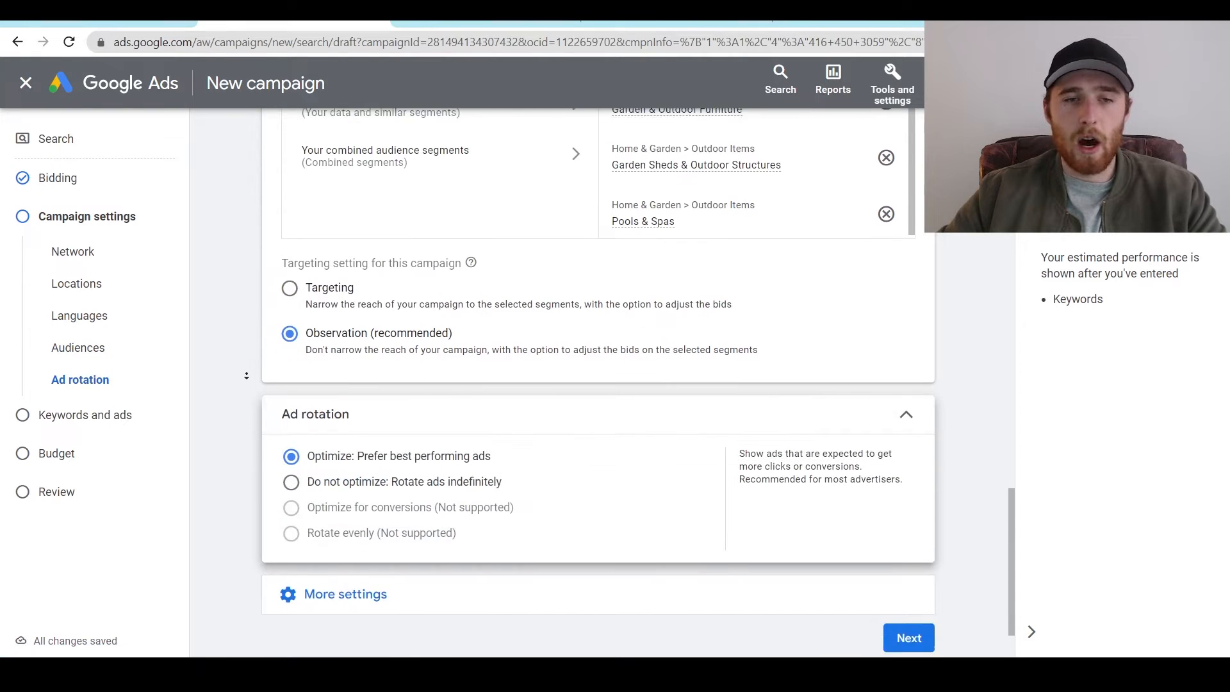
pyautogui.scroll(-1, 248, 371)
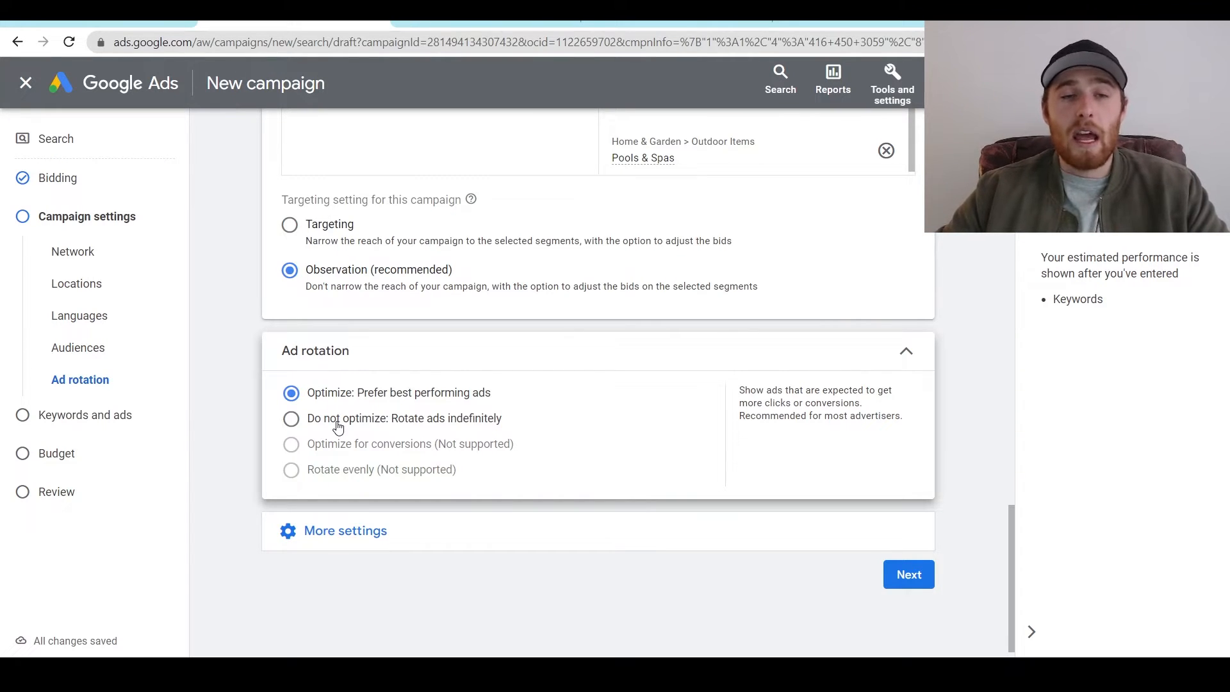
# Expand the additional campaign settings again and open the campaign's start and end dates.
pyautogui.click(283, 535)
pyautogui.scroll(-2, 235, 417)
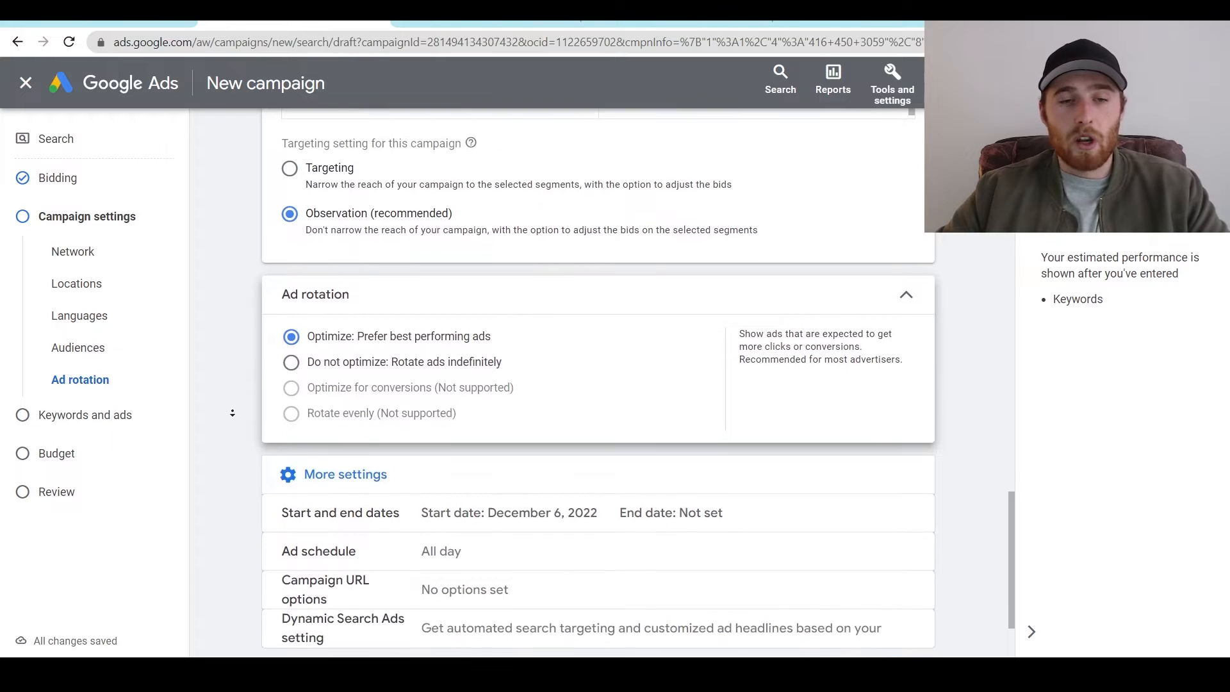
pyautogui.click(320, 455)
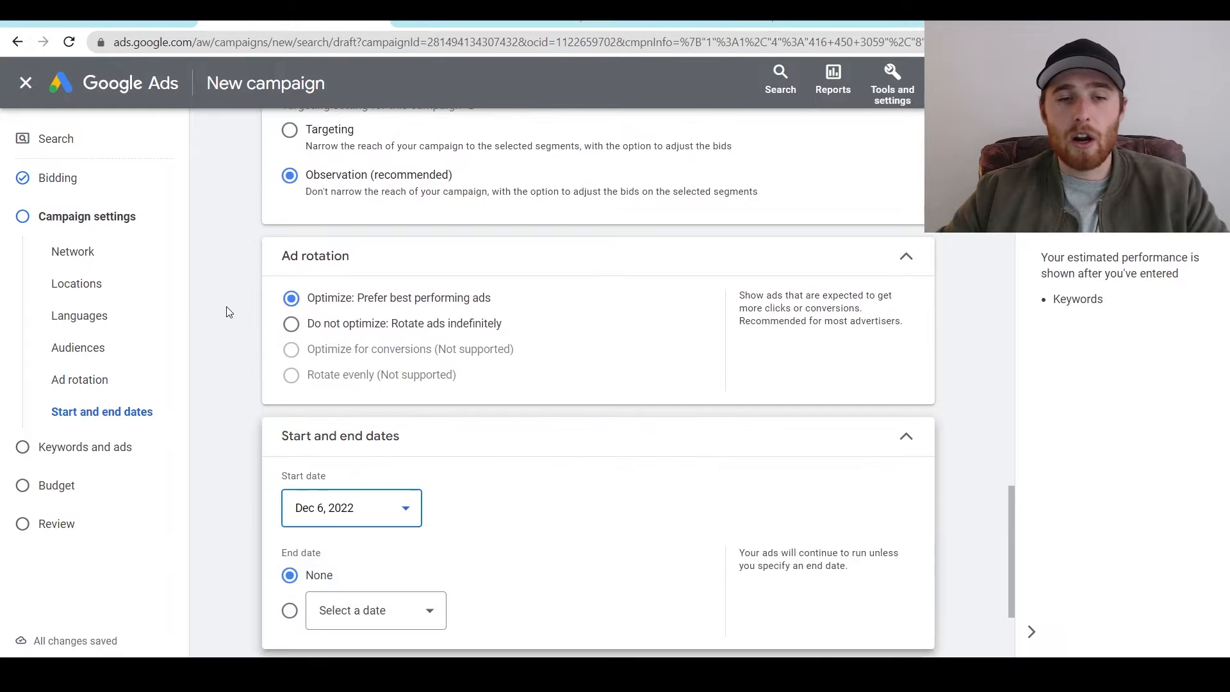
pyautogui.scroll(-1, 236, 359)
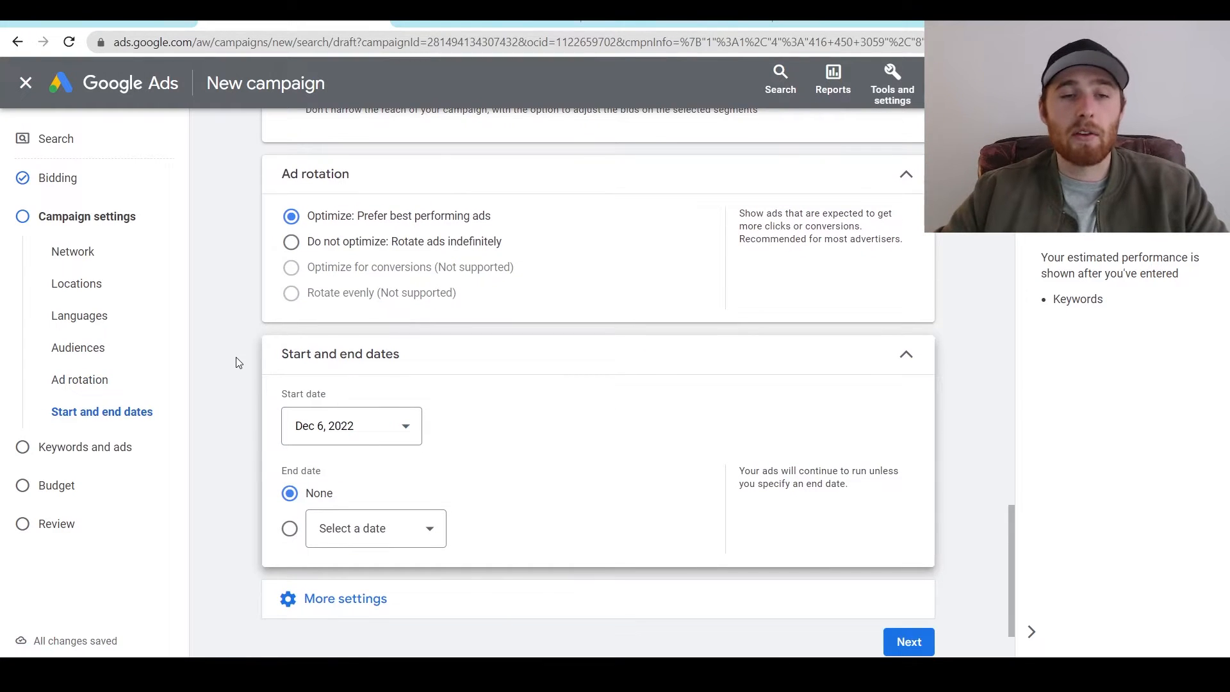
# Try an end date of December 14, 2022 for the campaign and reset the end date to None.
pyautogui.click(344, 541)
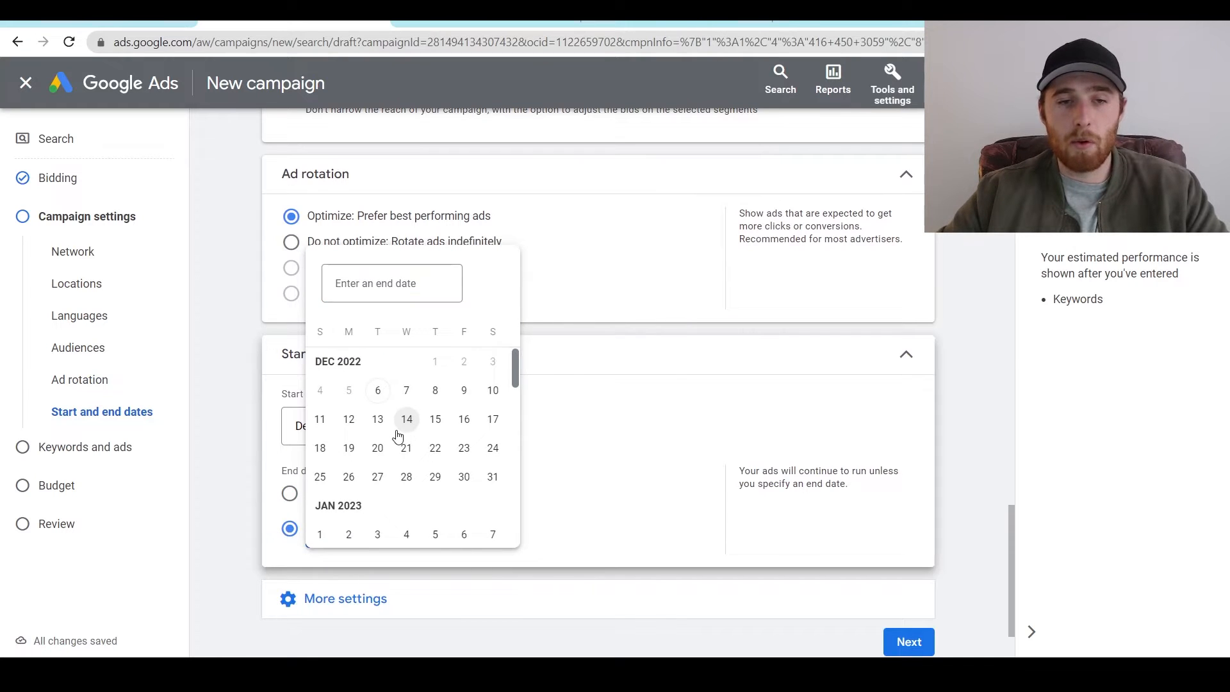
pyautogui.click(399, 428)
pyautogui.scroll(-1, 243, 419)
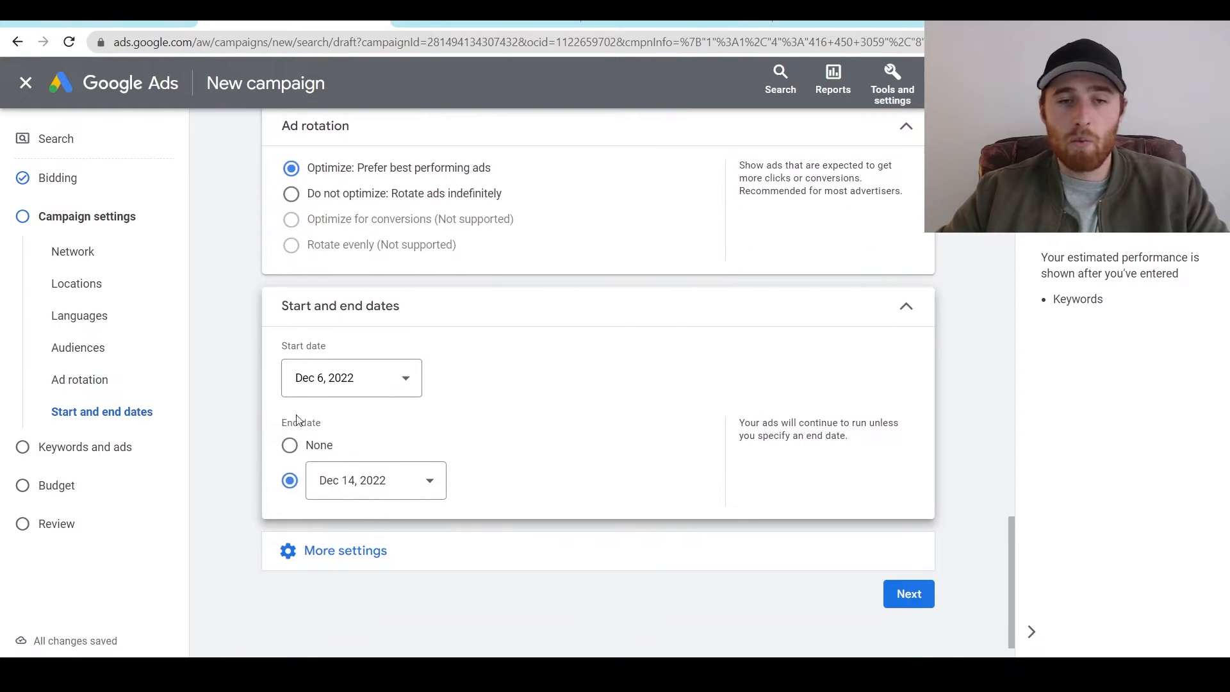
pyautogui.click(289, 447)
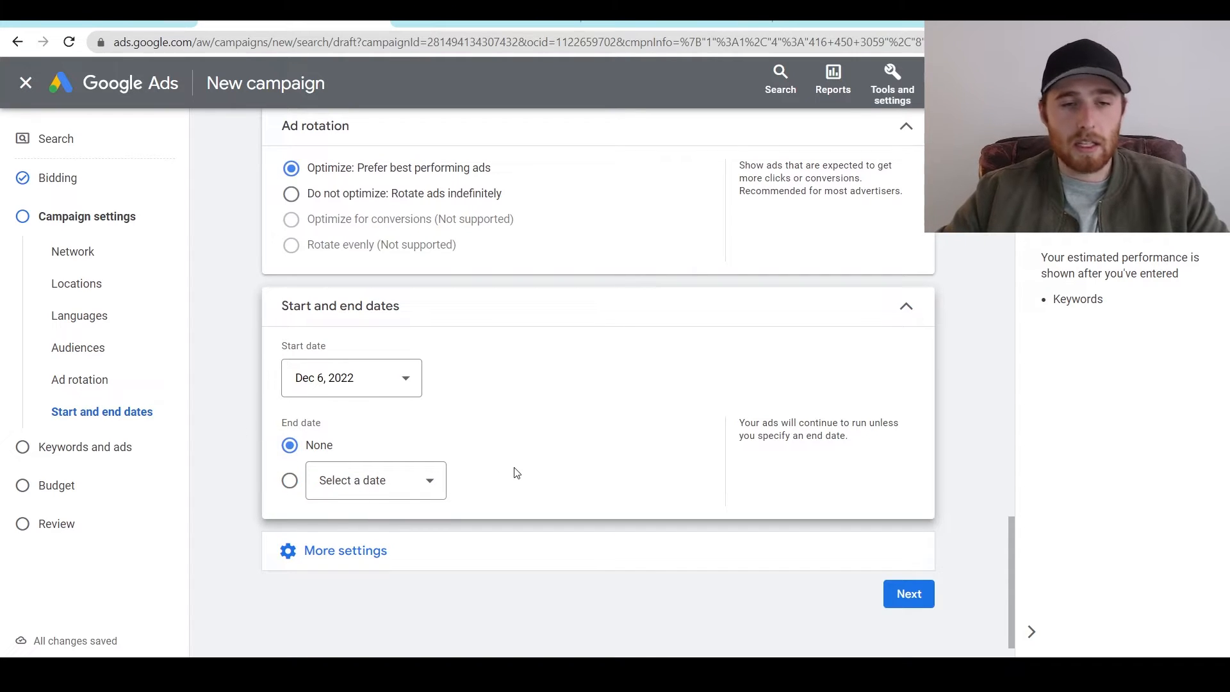
# Open the campaign's ad schedule and set its days to Mondays - Fridays.
pyautogui.click(324, 557)
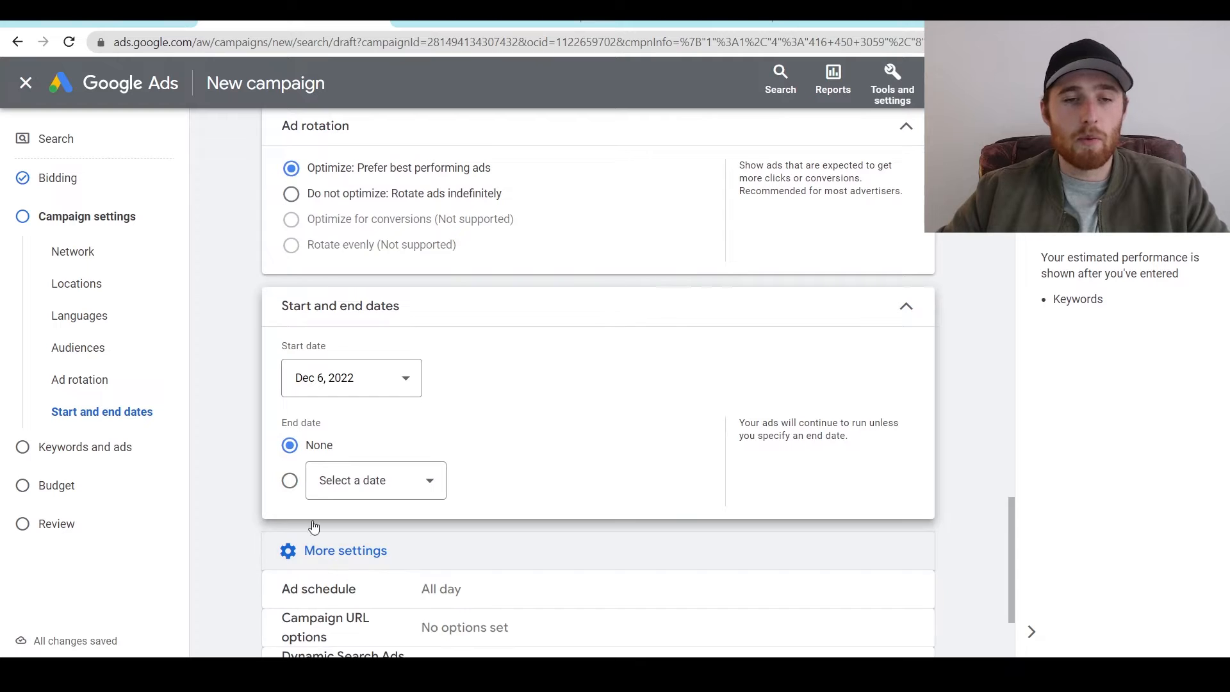
pyautogui.scroll(-2, 511, 531)
pyautogui.click(480, 504)
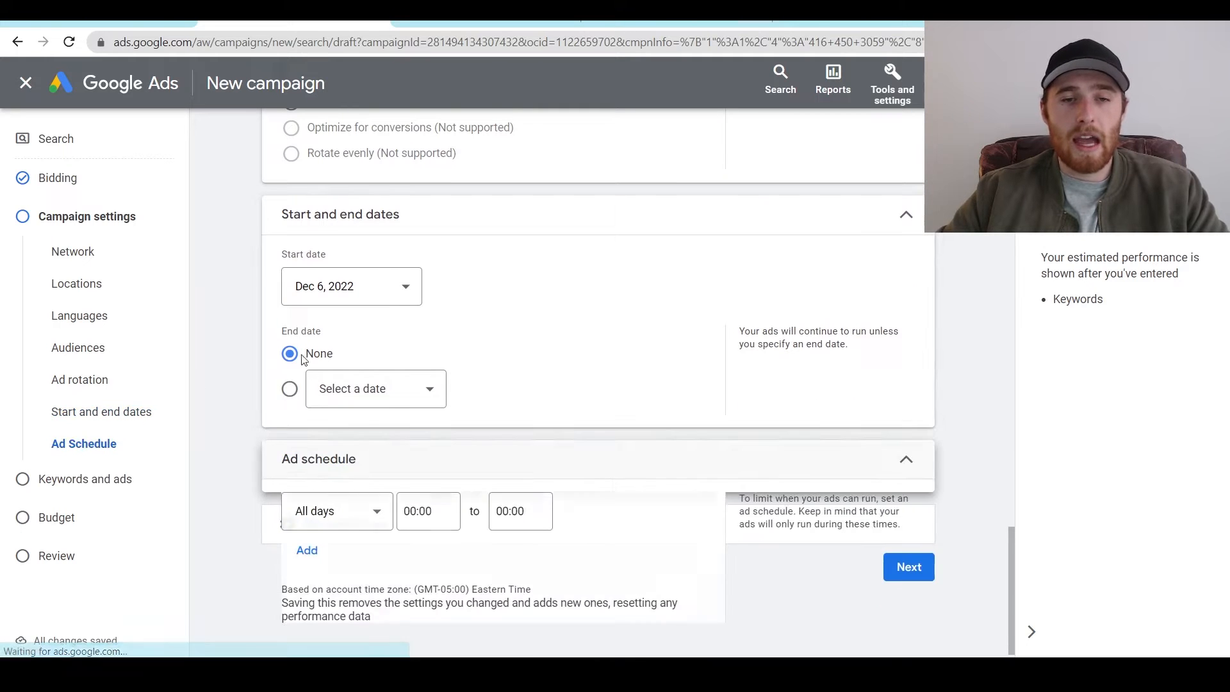
pyautogui.scroll(-1, 268, 346)
pyautogui.scroll(-1, 268, 346)
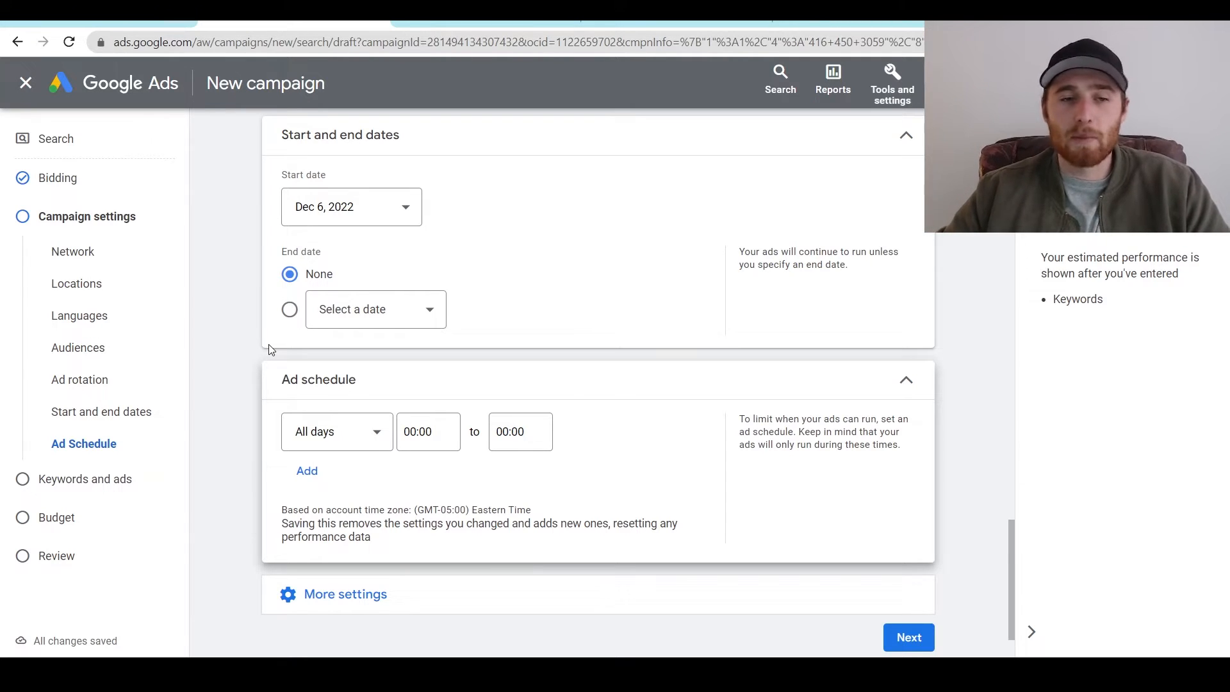
pyautogui.click(337, 436)
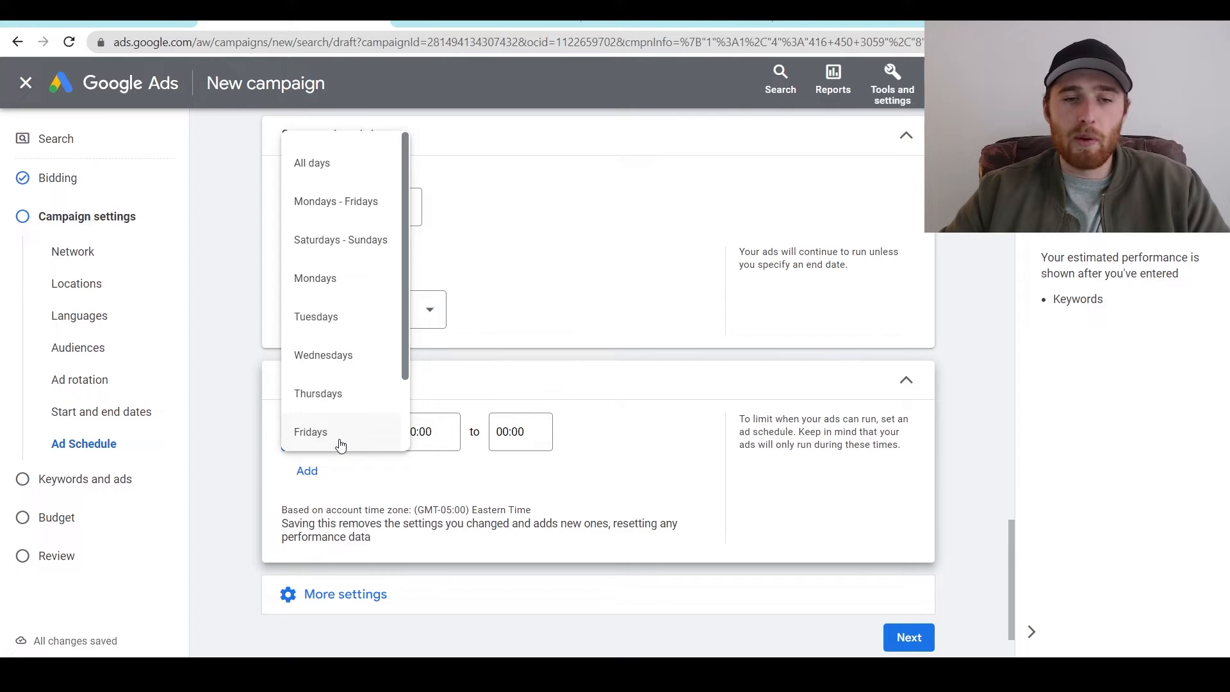
pyautogui.click(308, 208)
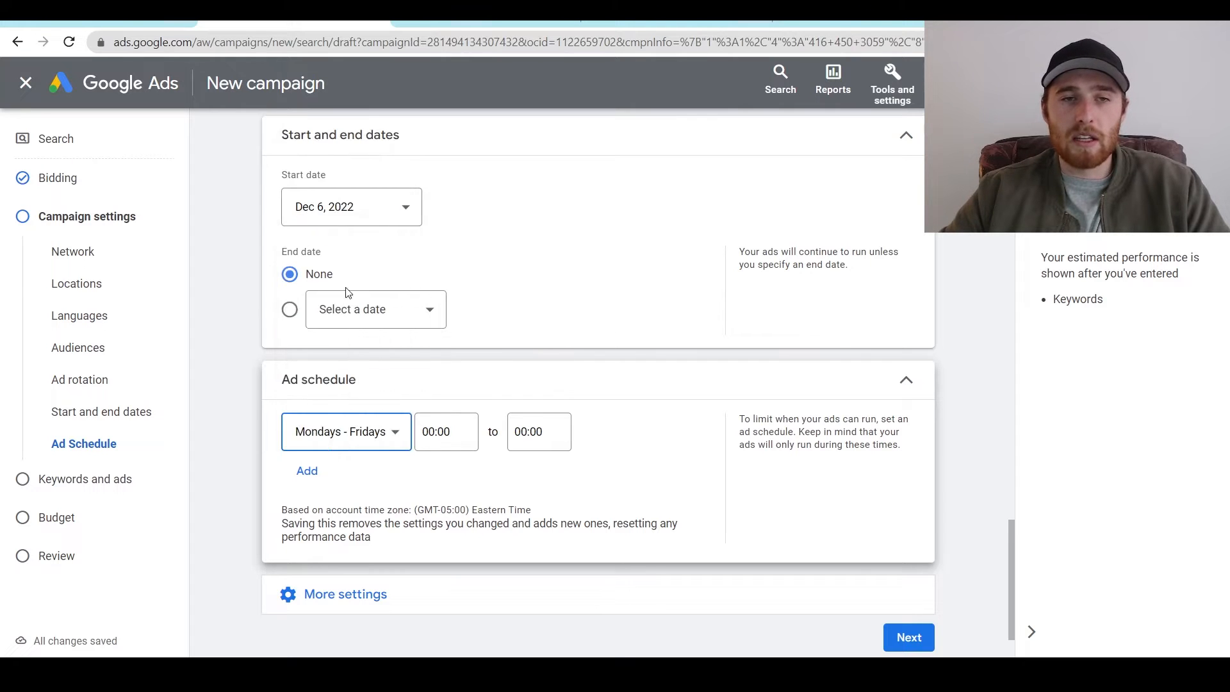
# Set the ad schedule's hours for Mondays - Fridays to 08:00 to 17:00.
pyautogui.click(437, 435)
pyautogui.scroll(-10, 440, 321)
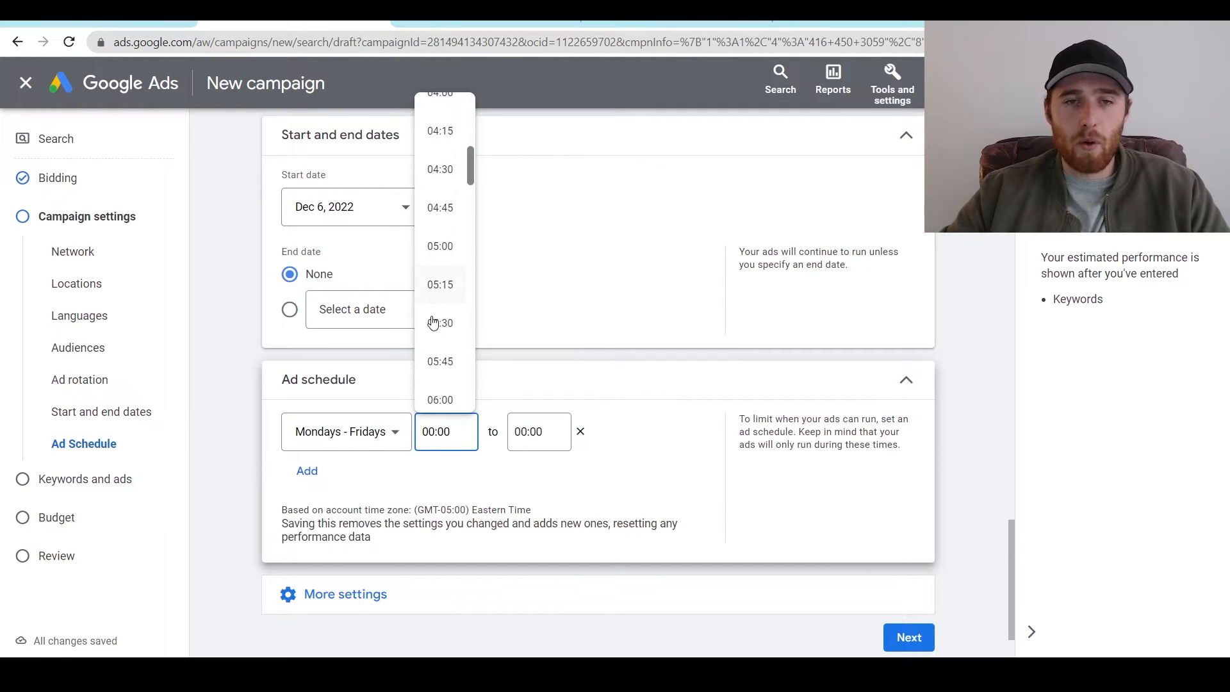
pyautogui.scroll(-8, 433, 322)
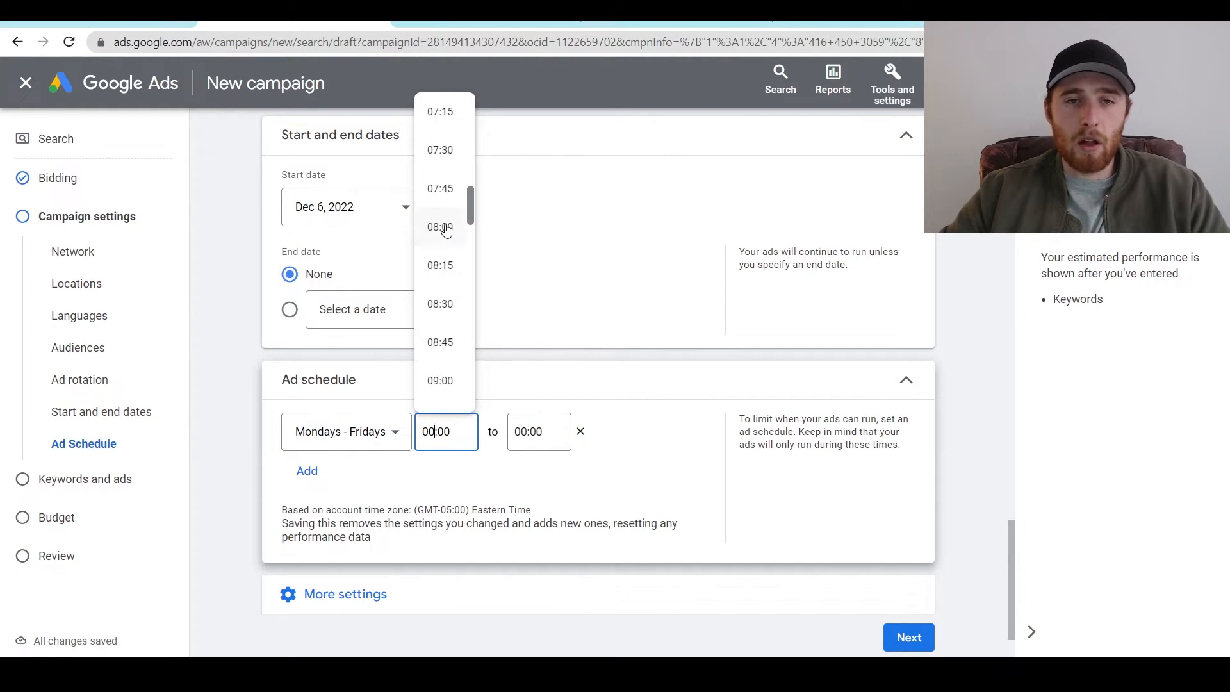
pyautogui.click(447, 228)
pyautogui.click(540, 446)
pyautogui.scroll(-20, 551, 288)
pyautogui.click(542, 282)
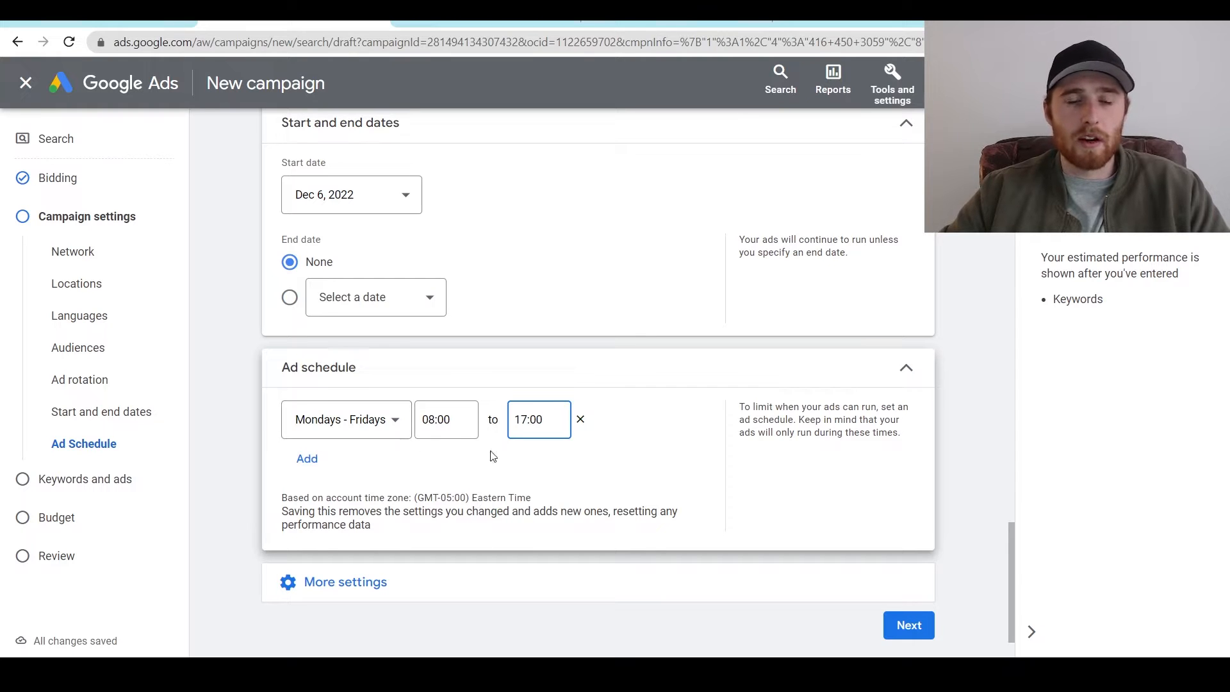
pyautogui.click(635, 460)
pyautogui.scroll(-1, 640, 496)
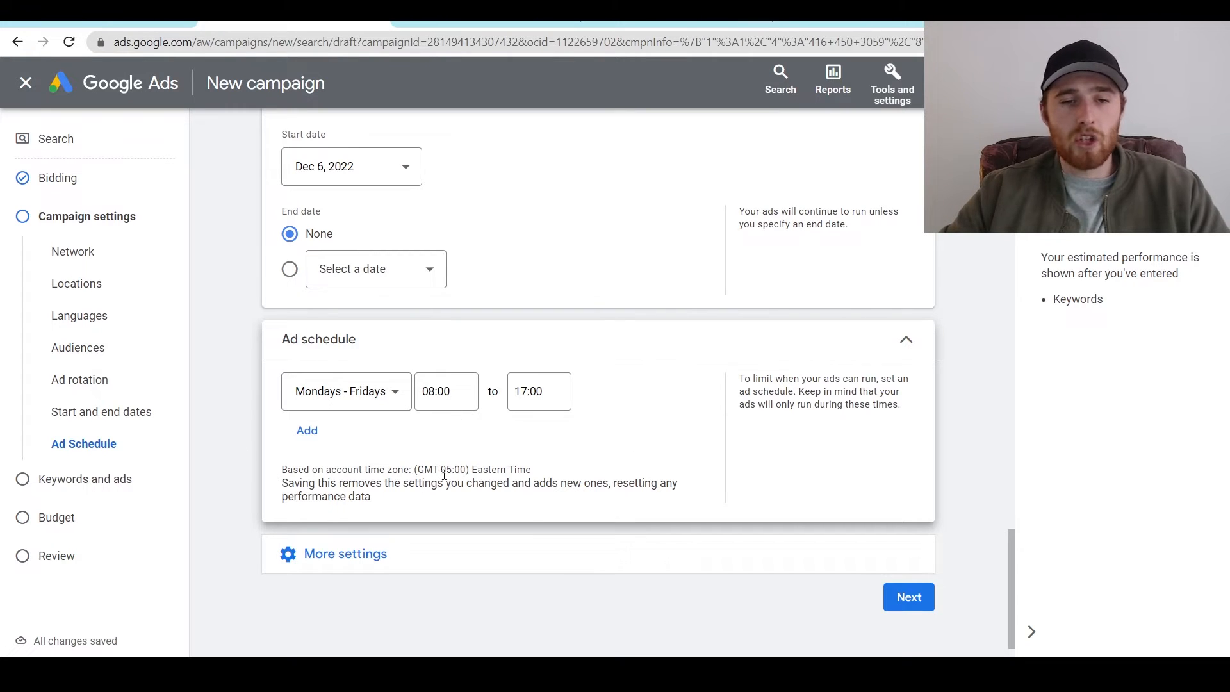
# Check the campaign URL options without setting any and continue to the keywords and ads stage.
pyautogui.click(347, 567)
pyautogui.scroll(-1, 289, 426)
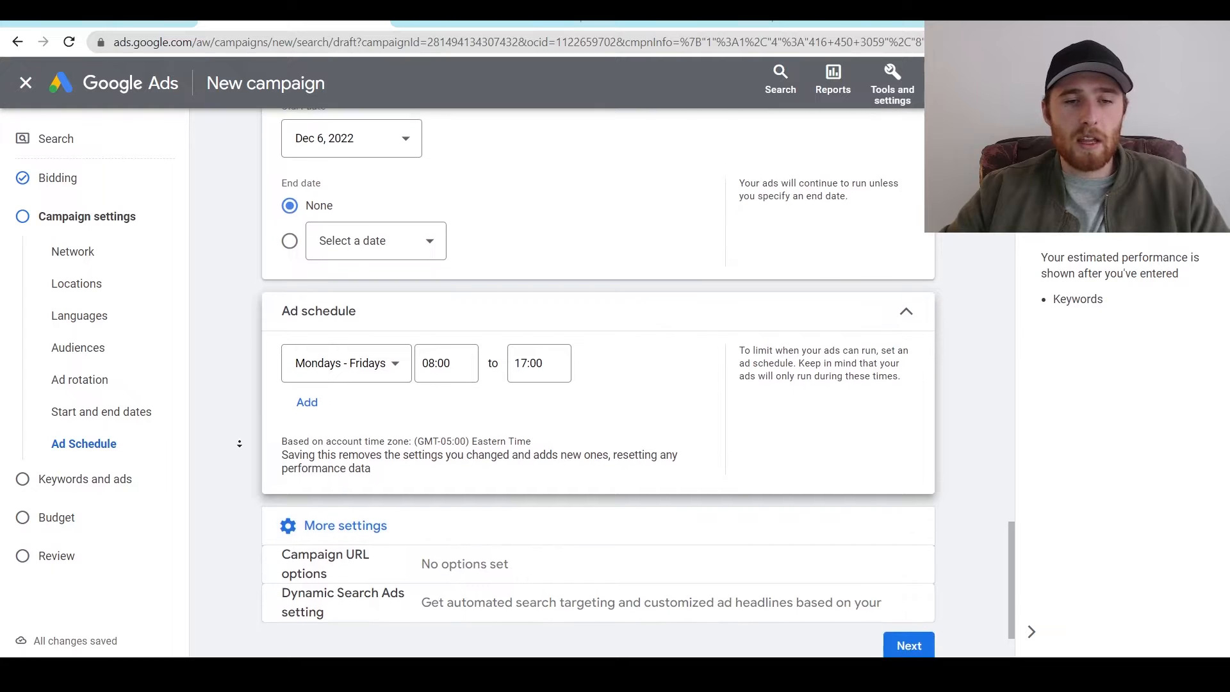
pyautogui.scroll(-4, 269, 396)
pyautogui.scroll(2, 606, 355)
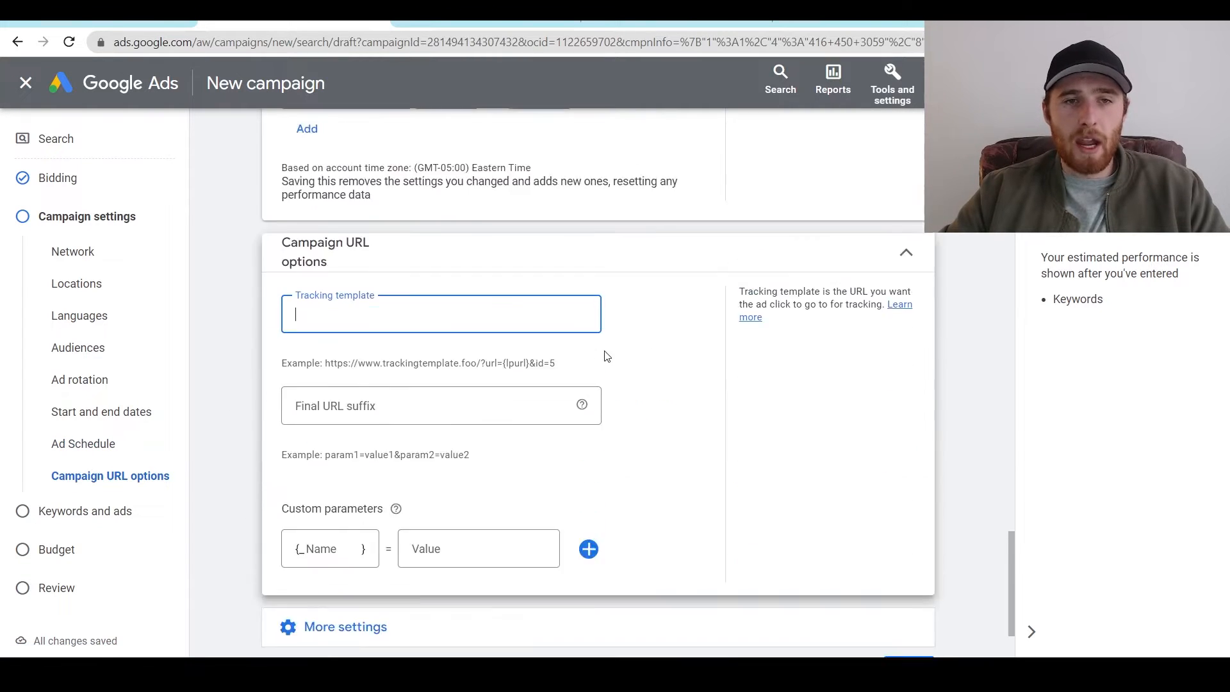
pyautogui.click(906, 336)
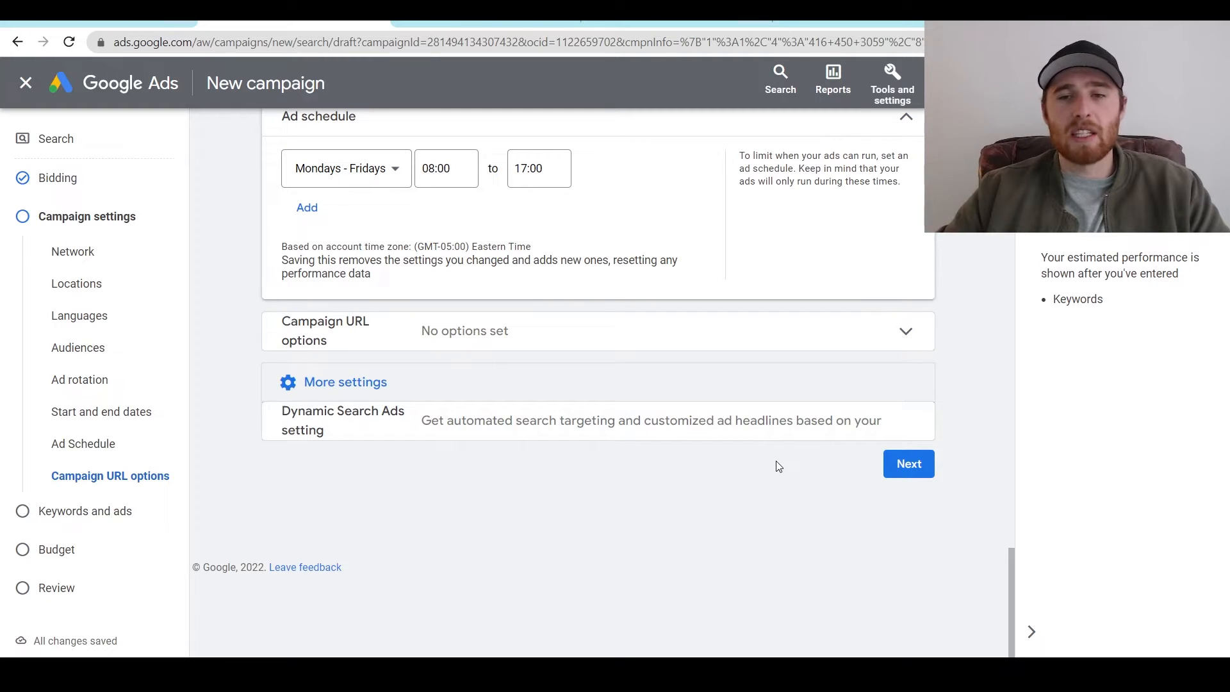
pyautogui.click(904, 467)
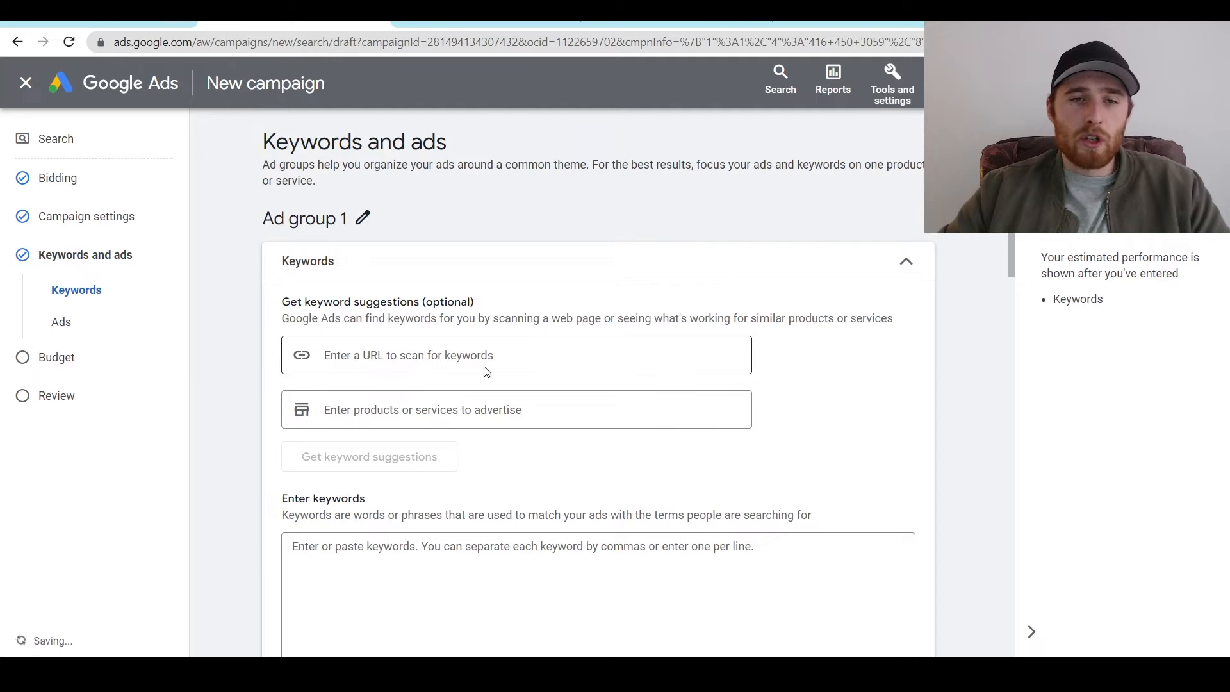
# Rename the ad group as Inground Pool Installation.
pyautogui.click(361, 219)
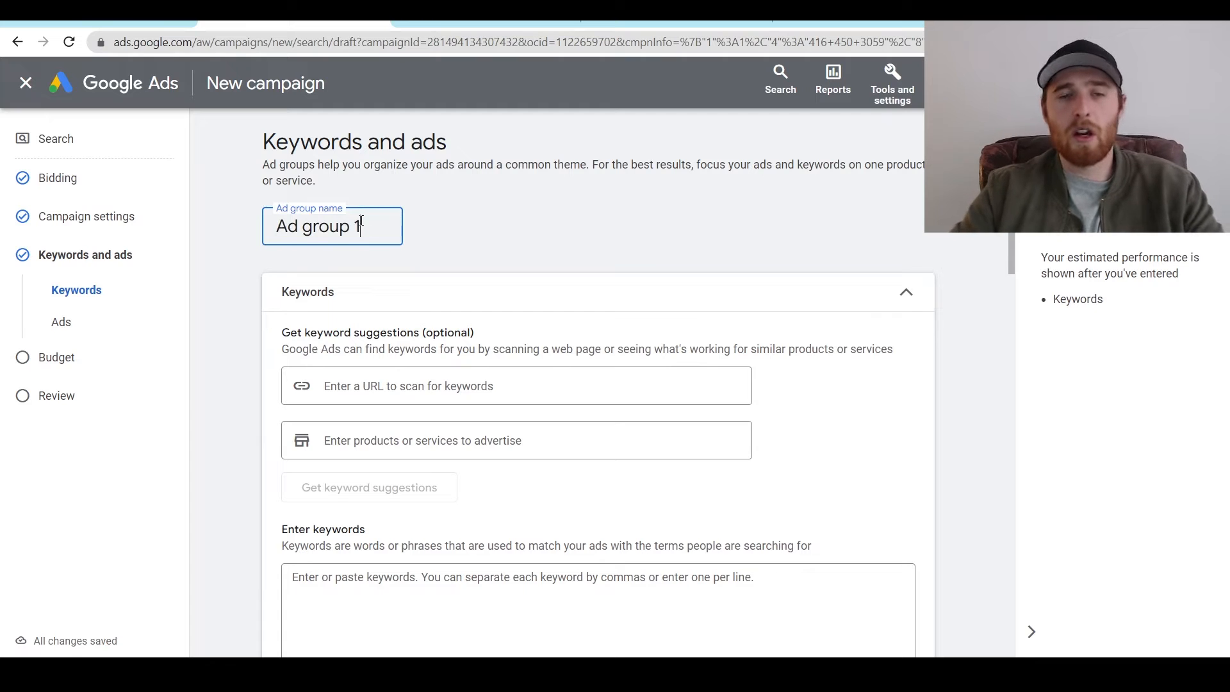
pyautogui.press('BackSpace')
pyautogui.press('BackSpace')
pyautogui.press('BackSpace')
pyautogui.press('BackSpace')
pyautogui.press('BackSpace')
pyautogui.press('BackSpace')
pyautogui.press('BackSpace')
pyautogui.press('BackSpace')
pyautogui.press('BackSpace')
pyautogui.press('BackSpace')
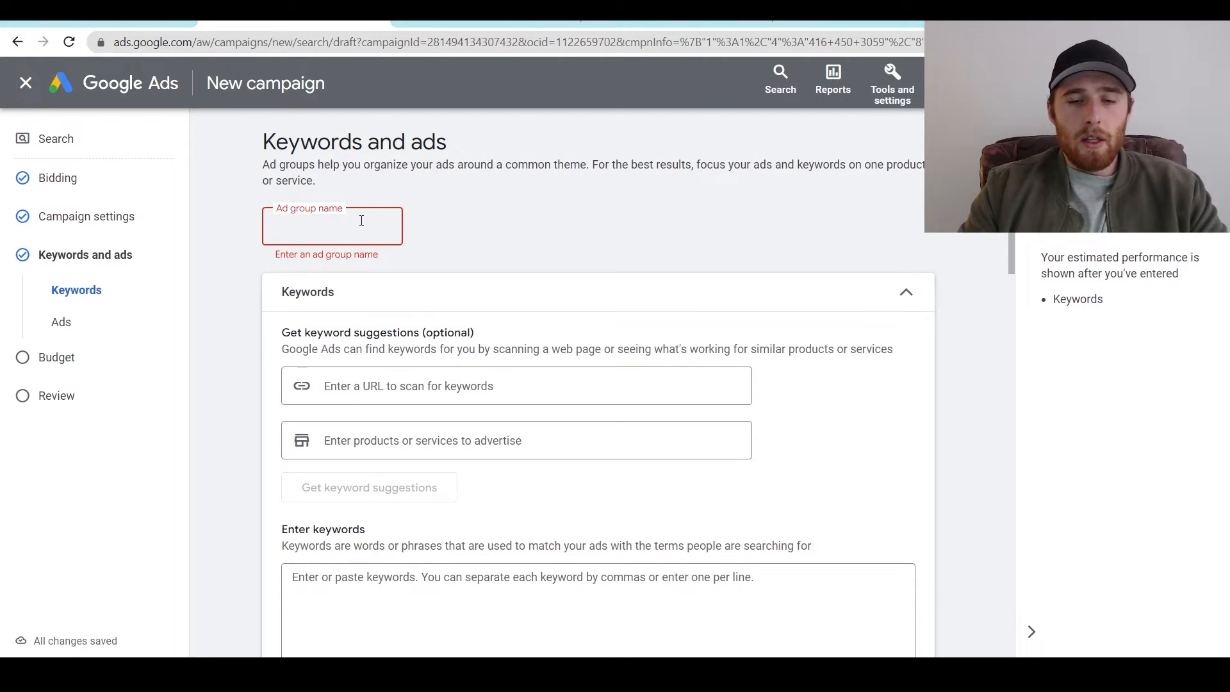
pyautogui.write('Inground Pool')
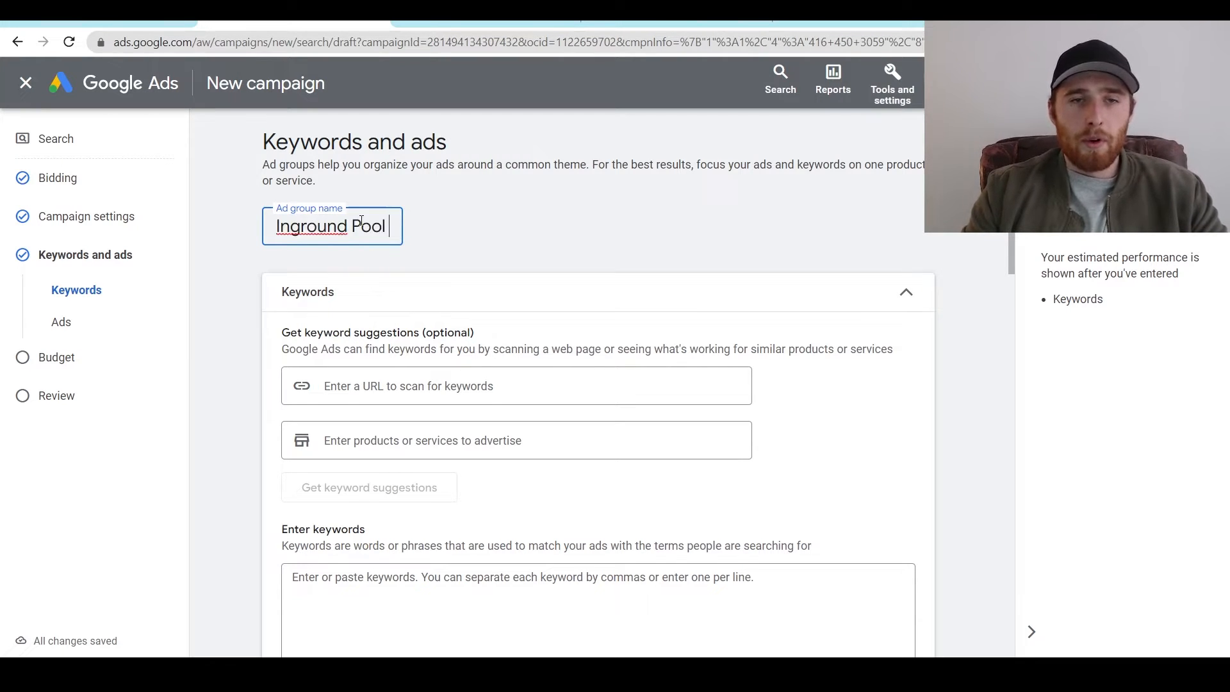
pyautogui.write(' Installa')
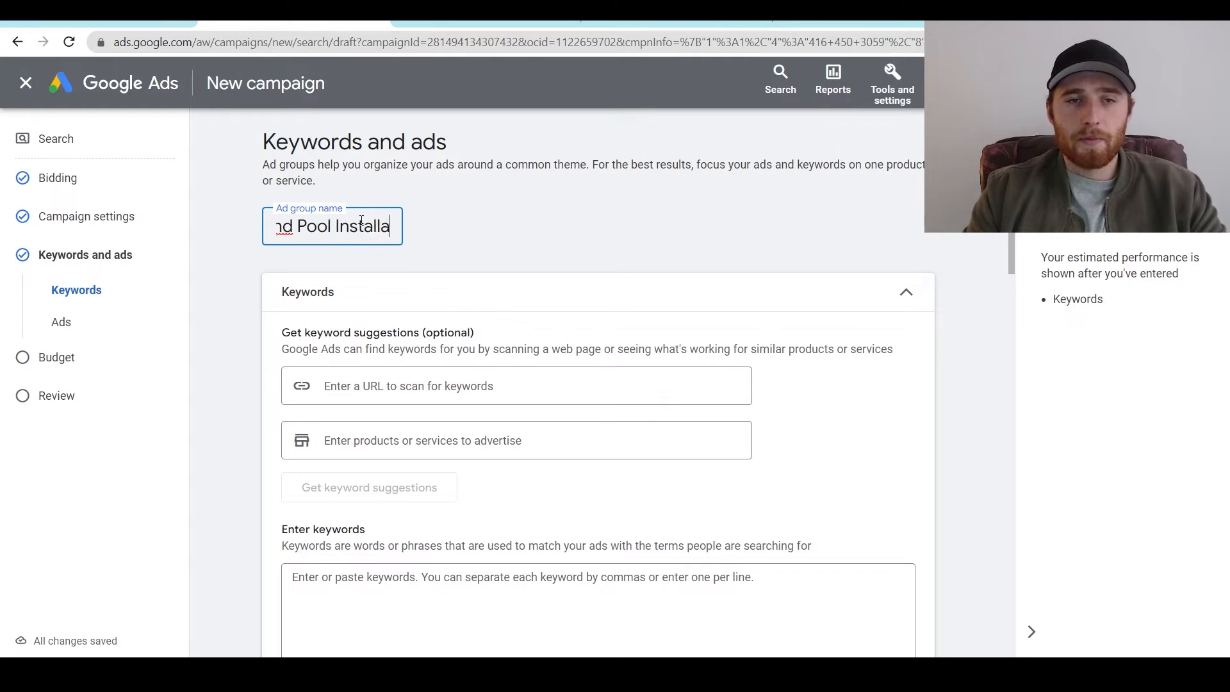
pyautogui.write('tion')
pyautogui.click(482, 274)
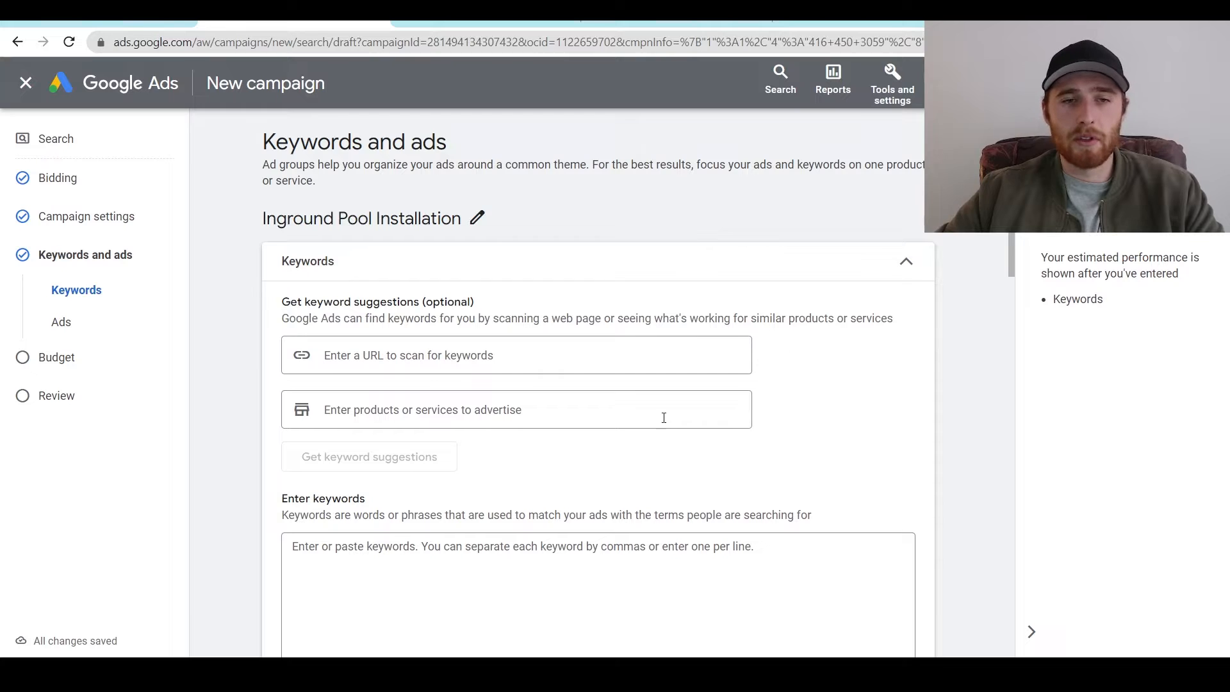
# Get keyword suggestions for the service "pool installation" in the ad group.
pyautogui.scroll(-1, 909, 443)
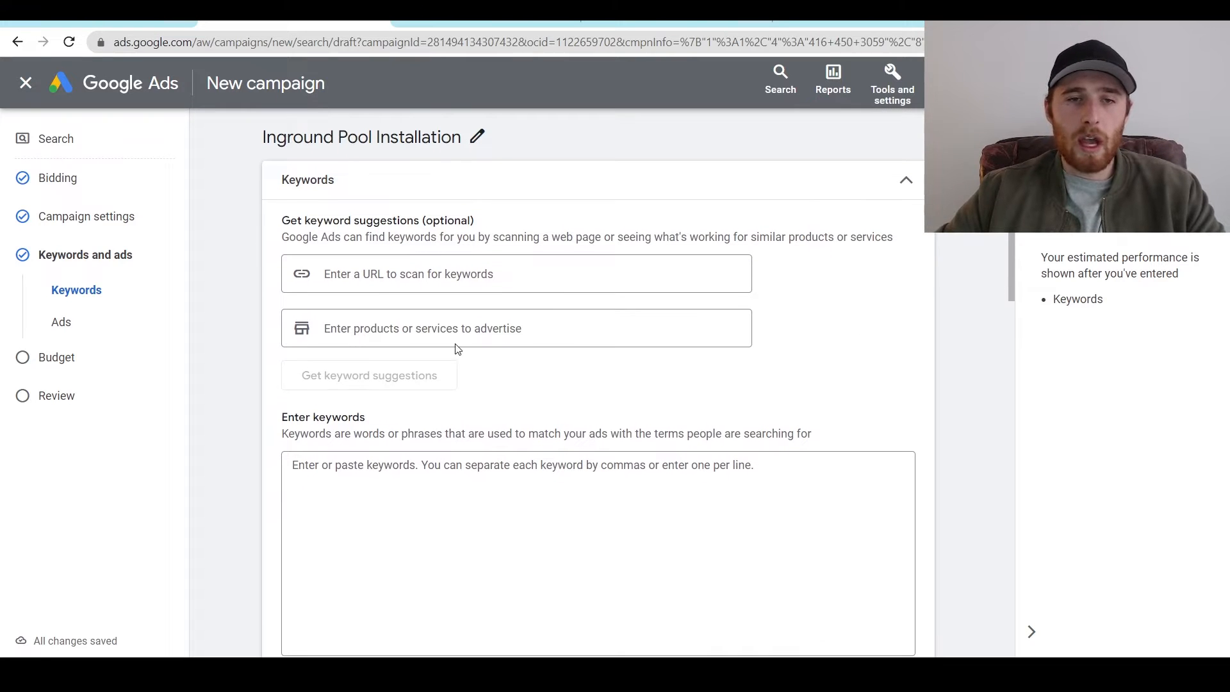
pyautogui.click(451, 331)
pyautogui.write('poo')
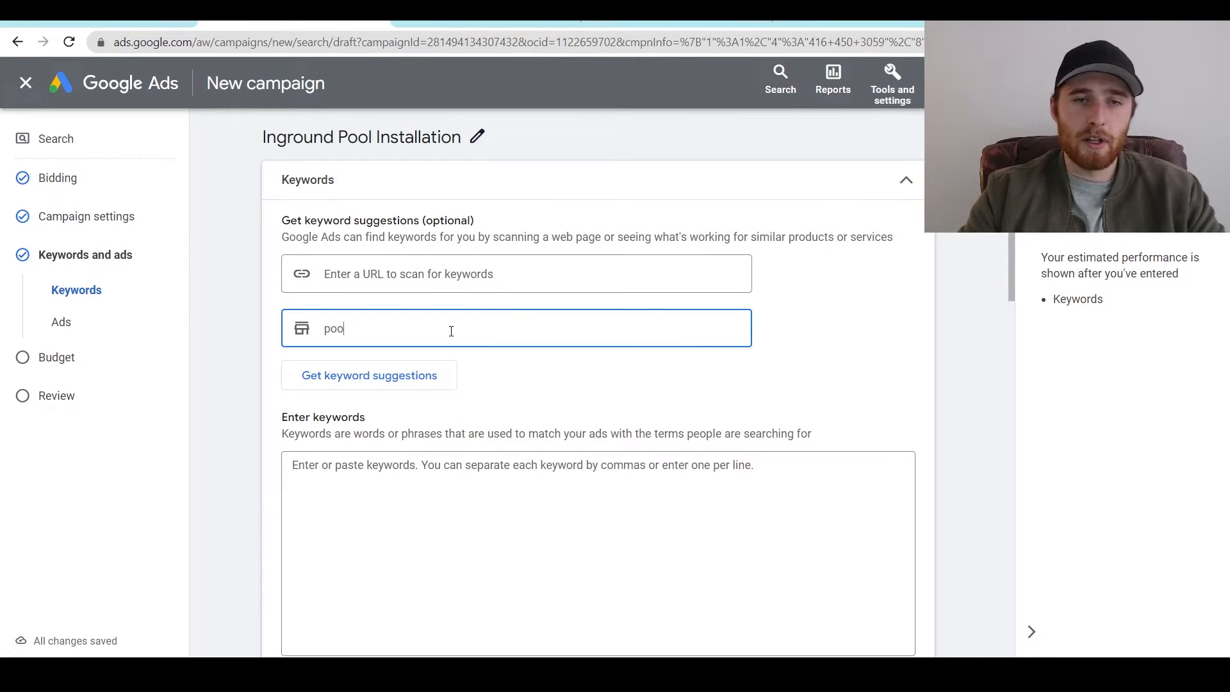
pyautogui.write('l insta')
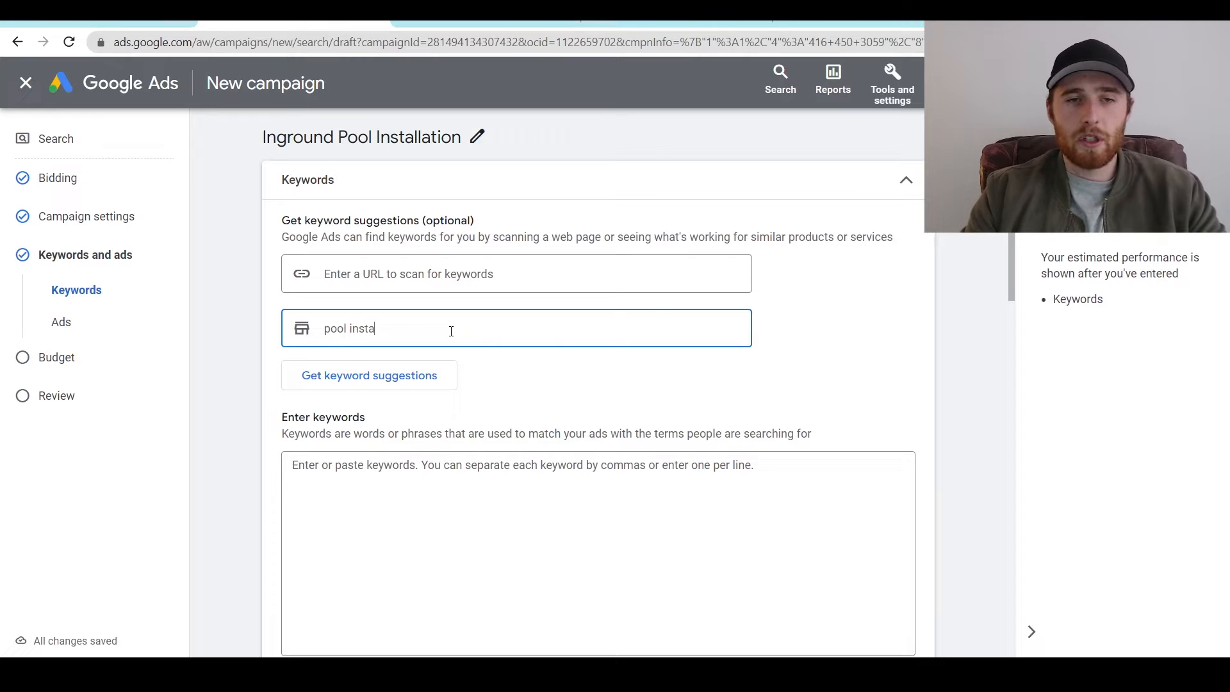
pyautogui.write('llation')
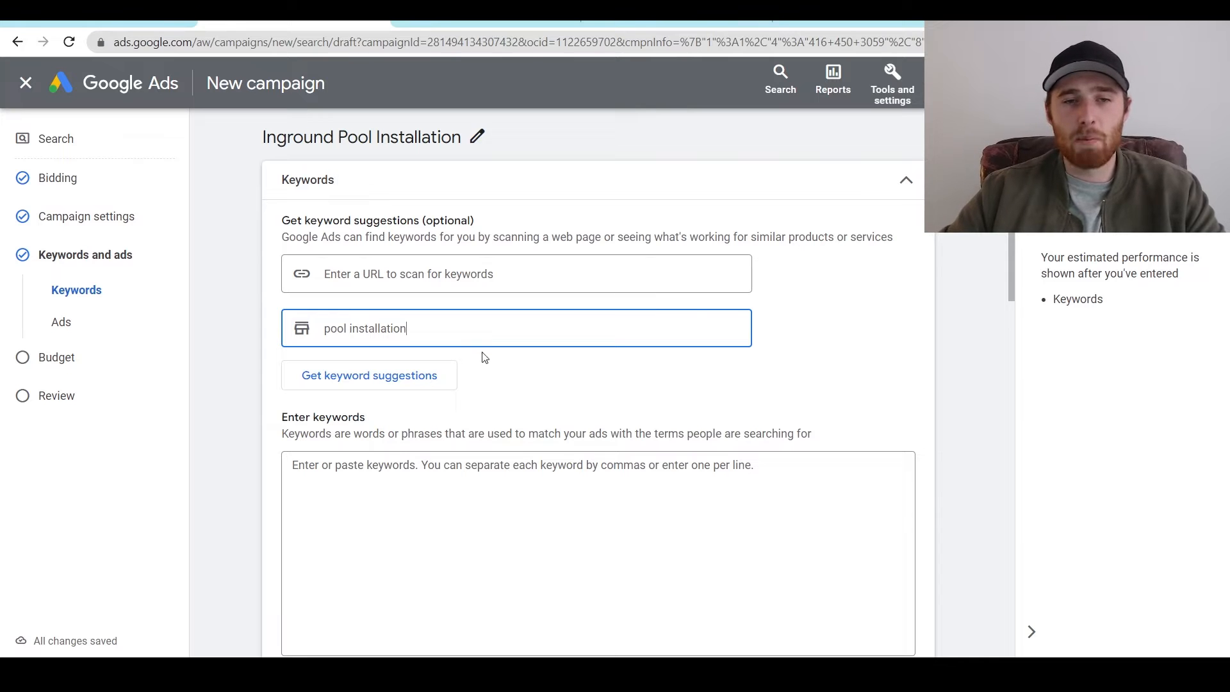
pyautogui.click(403, 376)
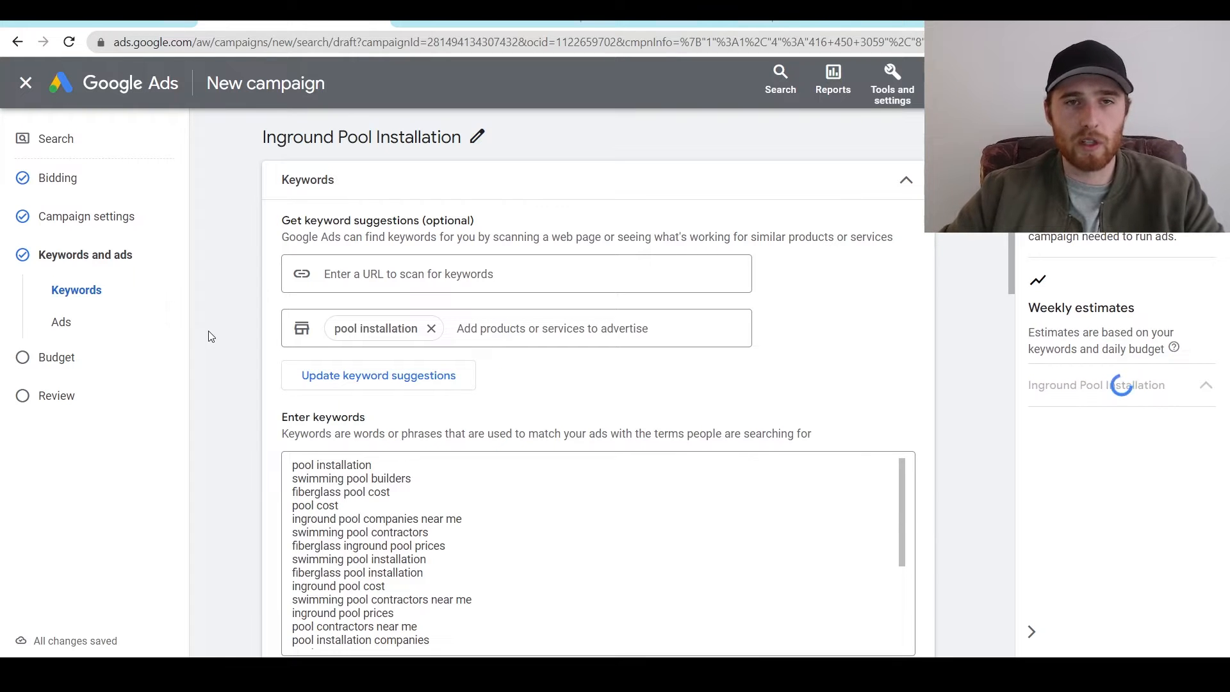
# Trim the suggested keywords to those beginning with "inground pool", deleting the general and fiberglass pool phrases.
pyautogui.scroll(-2, 242, 417)
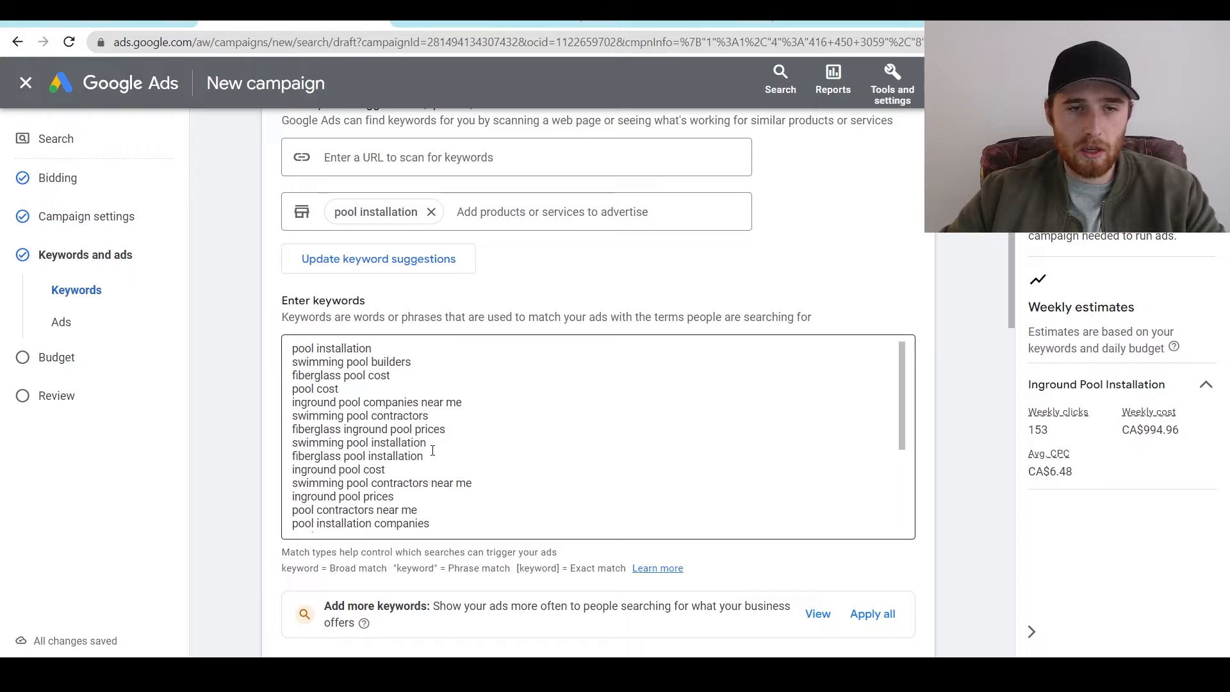
pyautogui.moveTo(424, 457); pyautogui.dragTo(290, 426)
pyautogui.press('BackSpace')
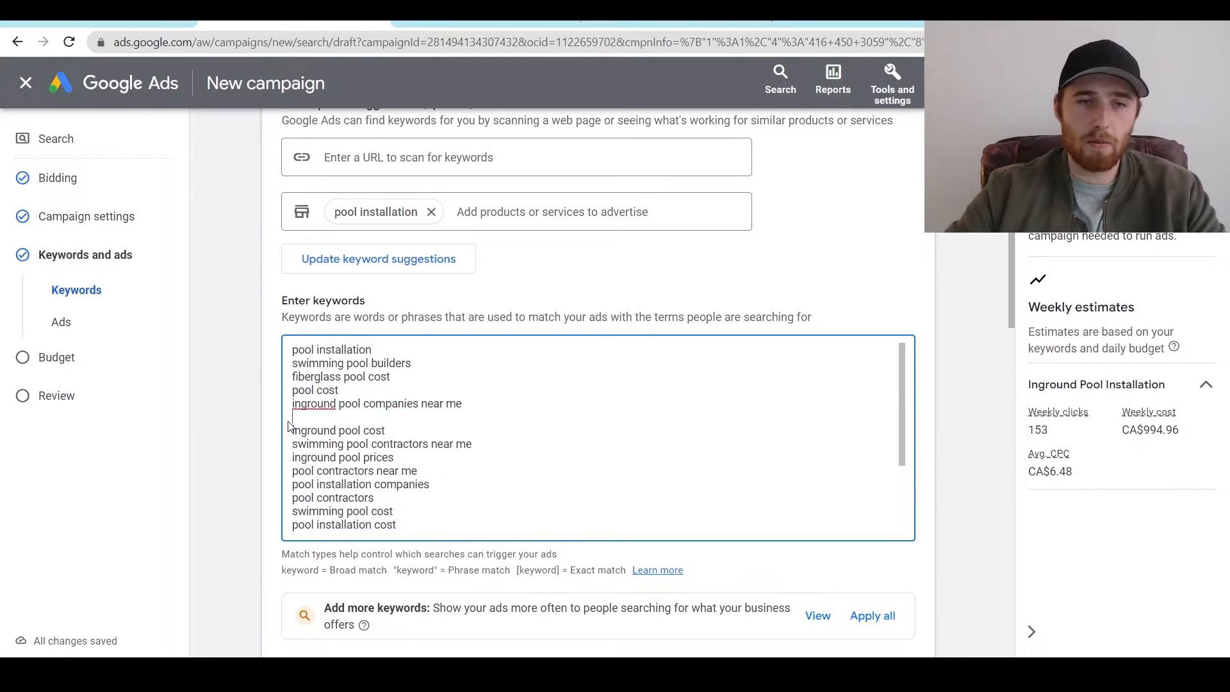
pyautogui.press('BackSpace')
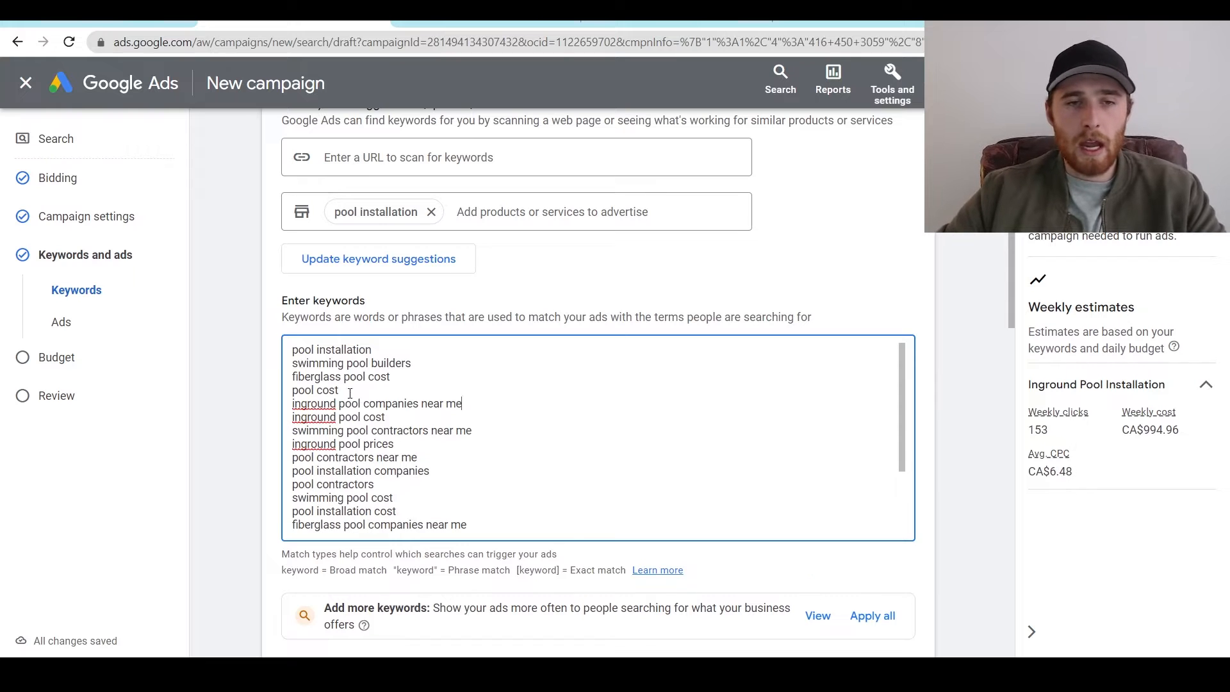
pyautogui.moveTo(339, 390); pyautogui.dragTo(276, 345)
pyautogui.press('BackSpace')
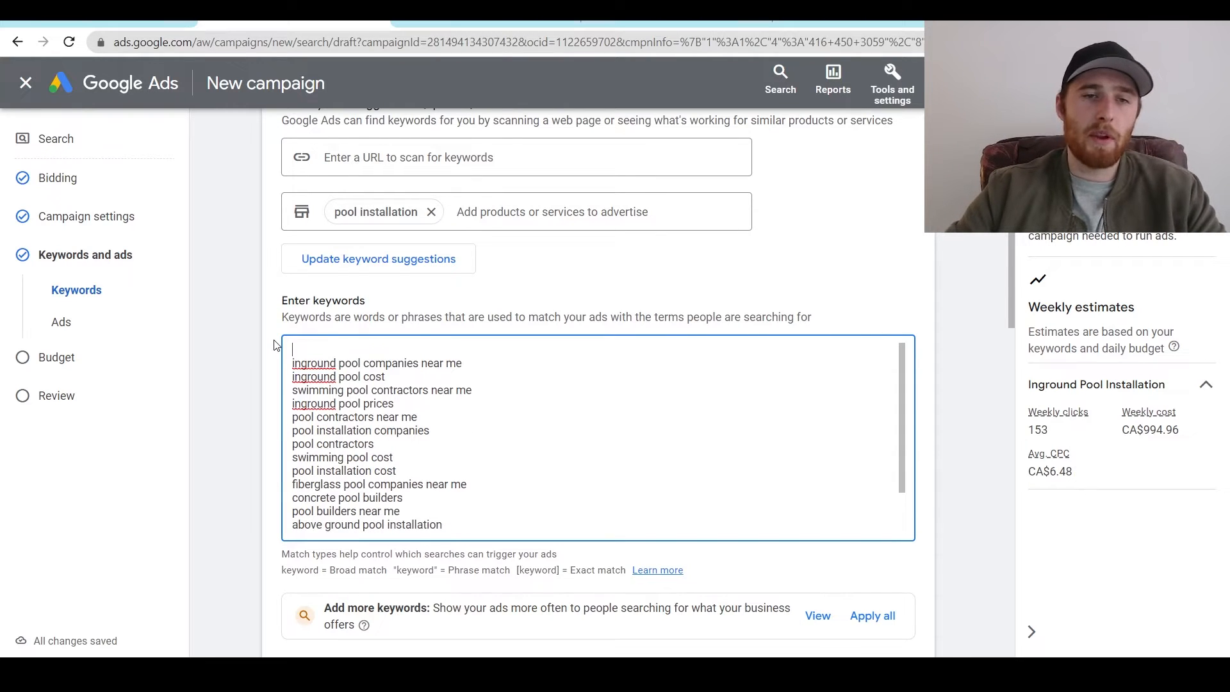
pyautogui.press('BackSpace')
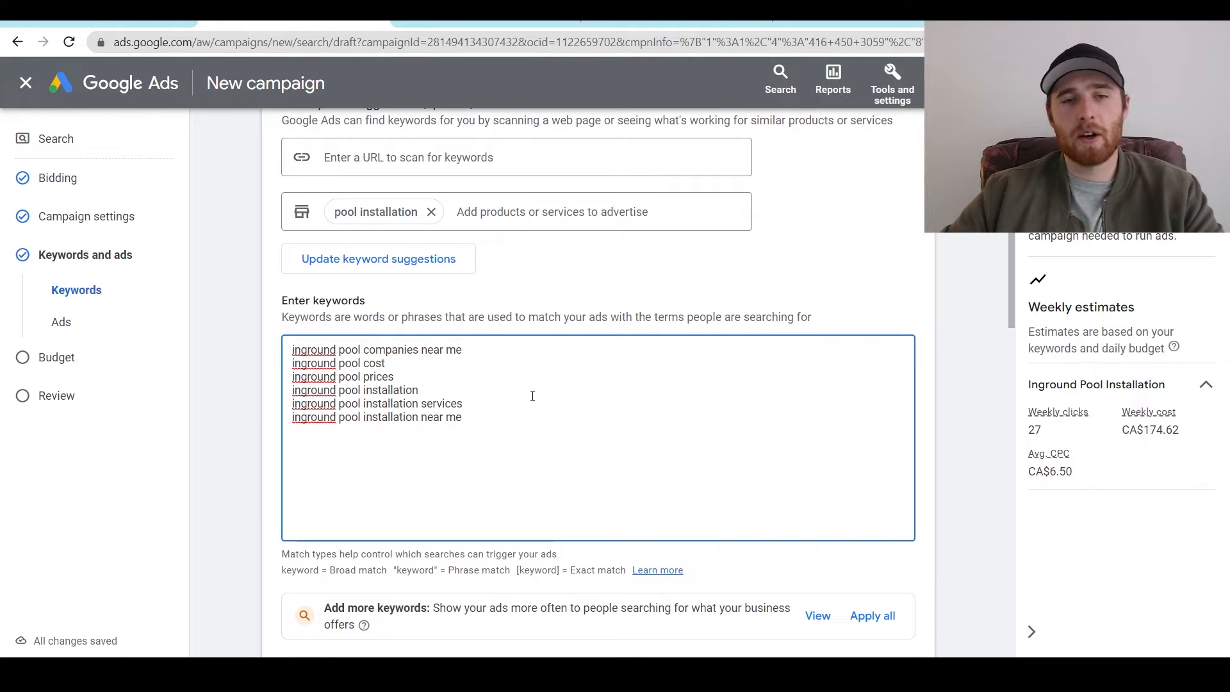
# Copy the ad group's entire list of inground pool keywords into Adwords Wrapper and wrap them into match types.
pyautogui.moveTo(485, 420); pyautogui.dragTo(291, 398)
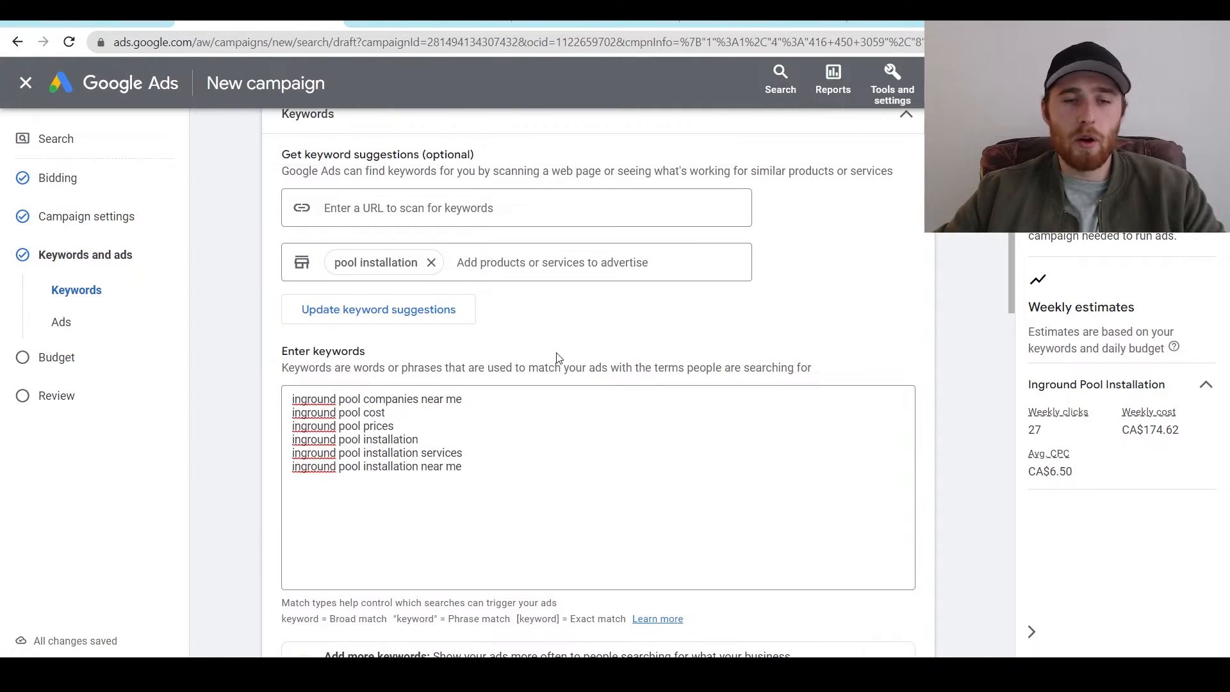
pyautogui.moveTo(519, 467); pyautogui.dragTo(284, 398)
pyautogui.hotkey('ctrl', 'c')
pyautogui.click(429, 23)
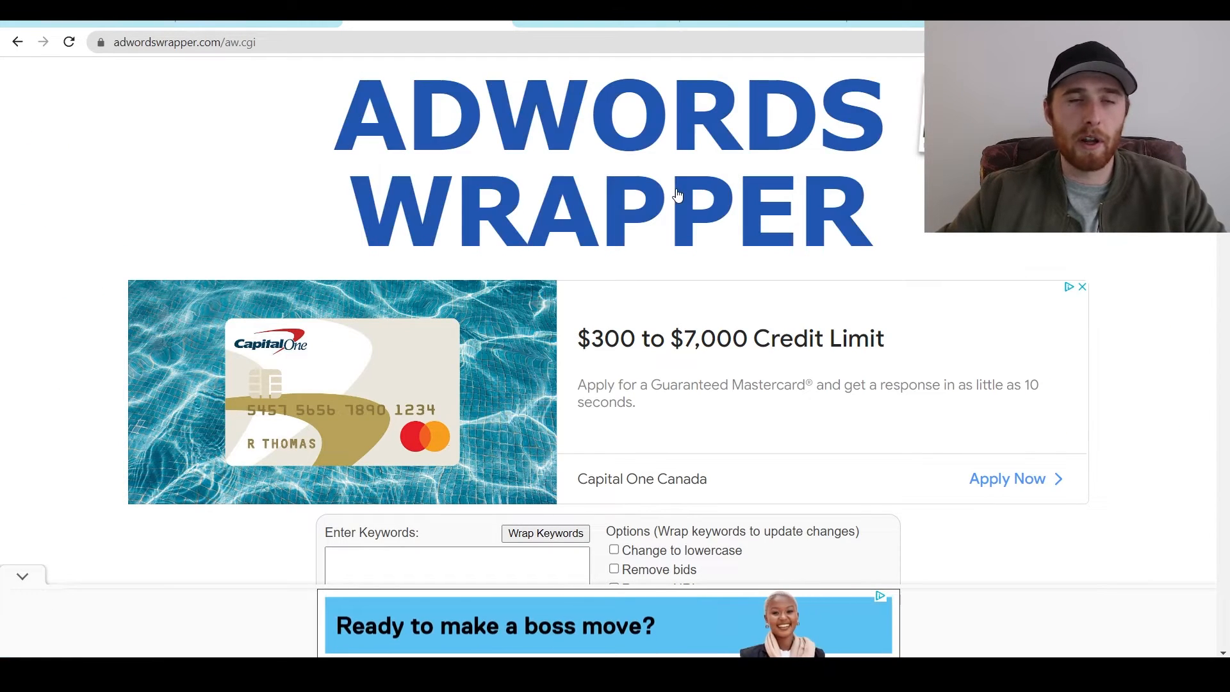
pyautogui.scroll(-1, 918, 307)
pyautogui.scroll(-4, 918, 307)
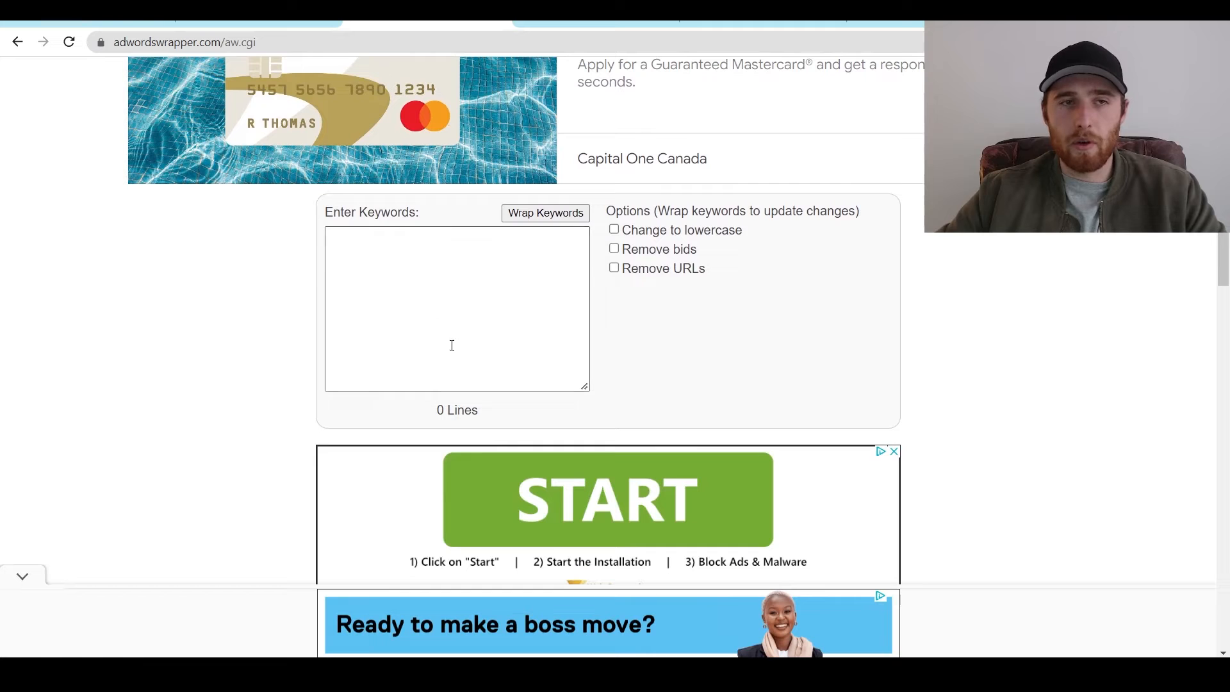
pyautogui.click(428, 268)
pyautogui.hotkey('ctrl', 'v')
pyautogui.click(548, 215)
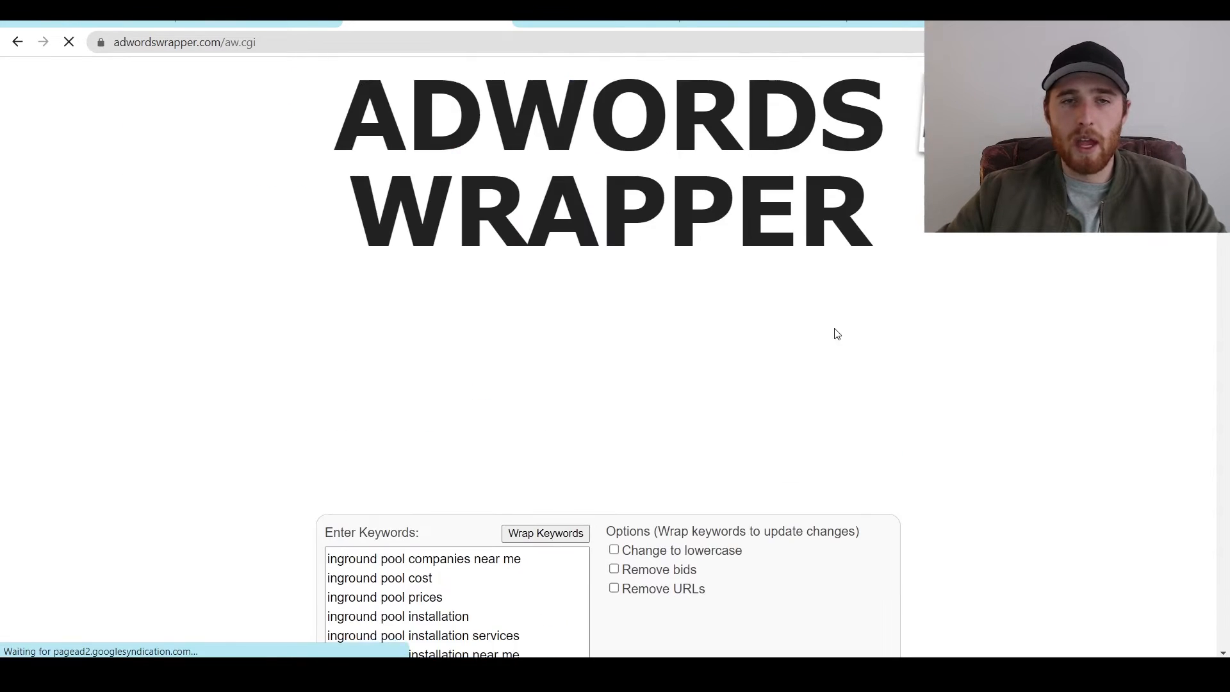
# Replace the ad group's keywords in Google Ads with the bracketed exact match versions copied from the wrapper results.
pyautogui.scroll(-10, 1008, 379)
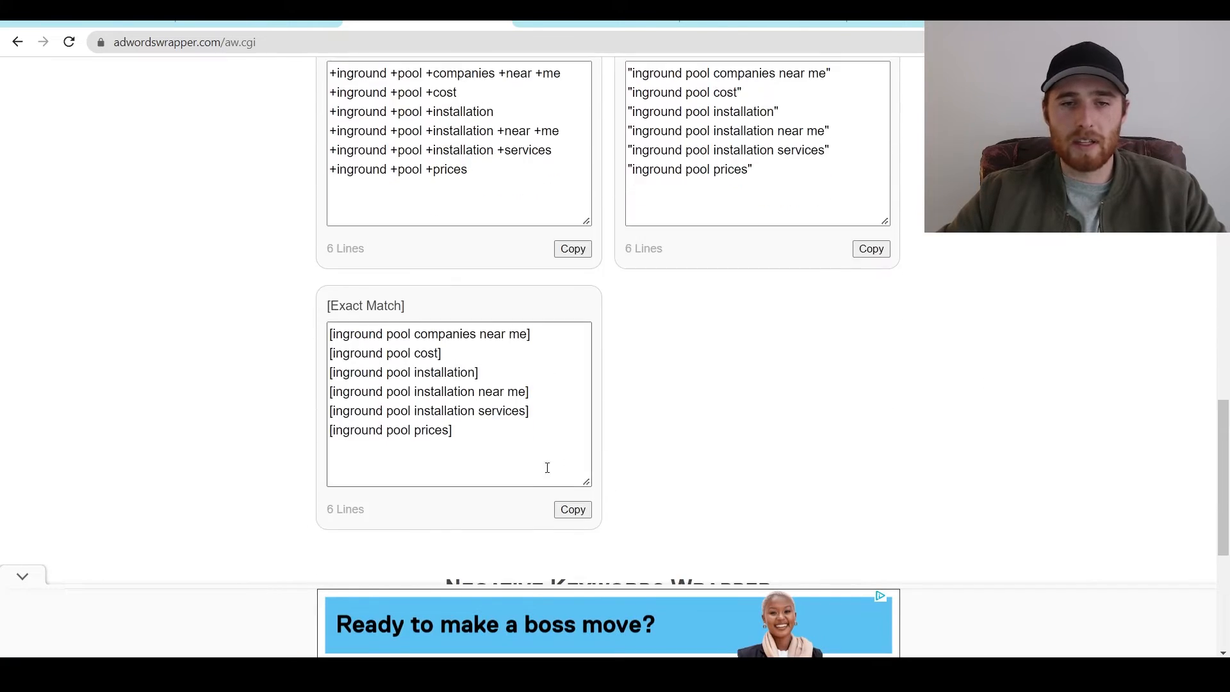
pyautogui.click(573, 510)
pyautogui.rightClick(441, 398)
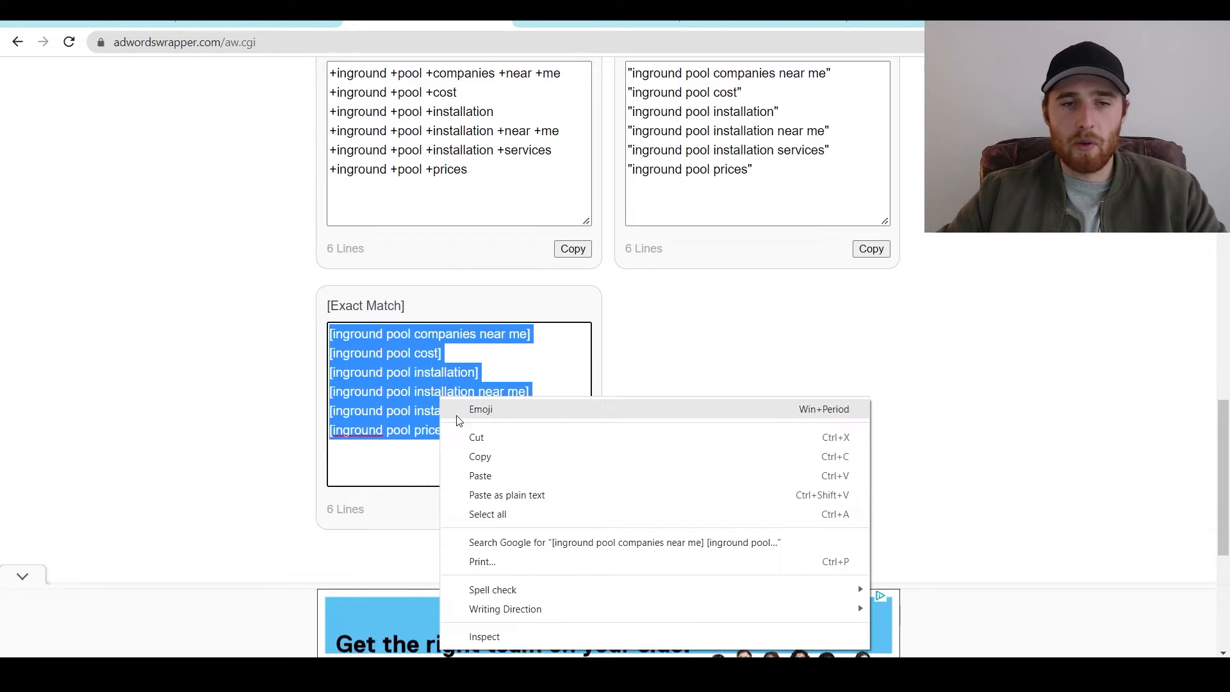
pyautogui.click(477, 456)
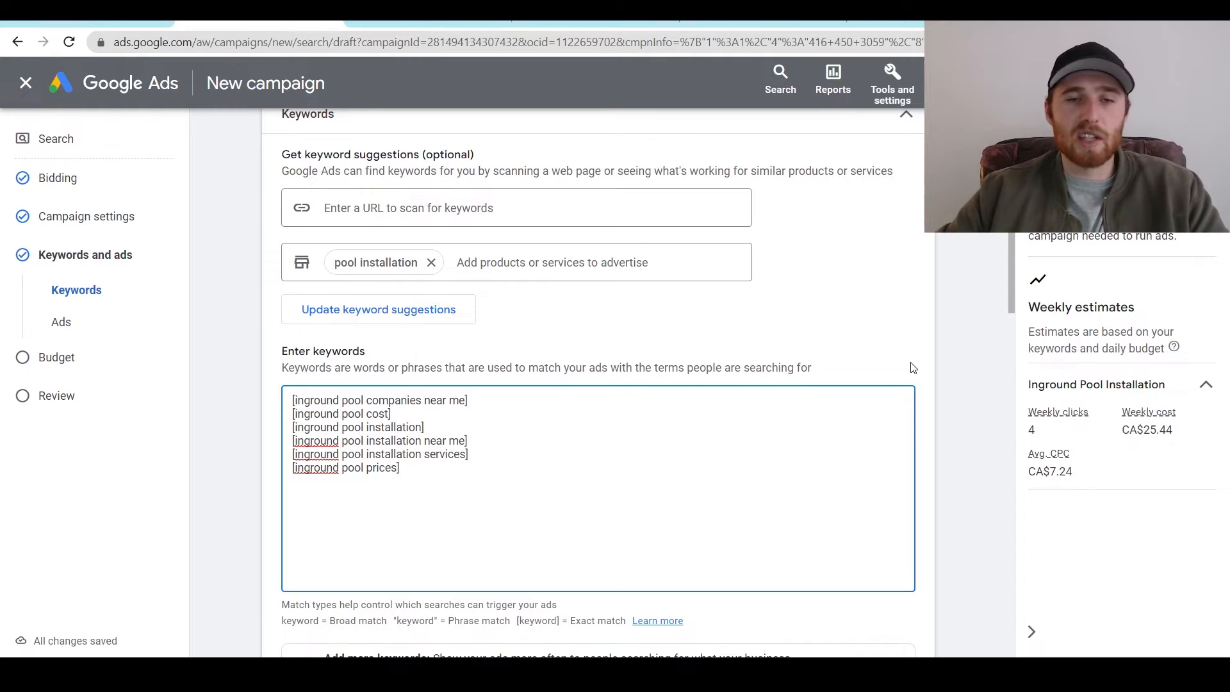
# Examine the new call ad form below the keywords, including the help for its verification URL and final URL.
pyautogui.middleClick(886, 392)
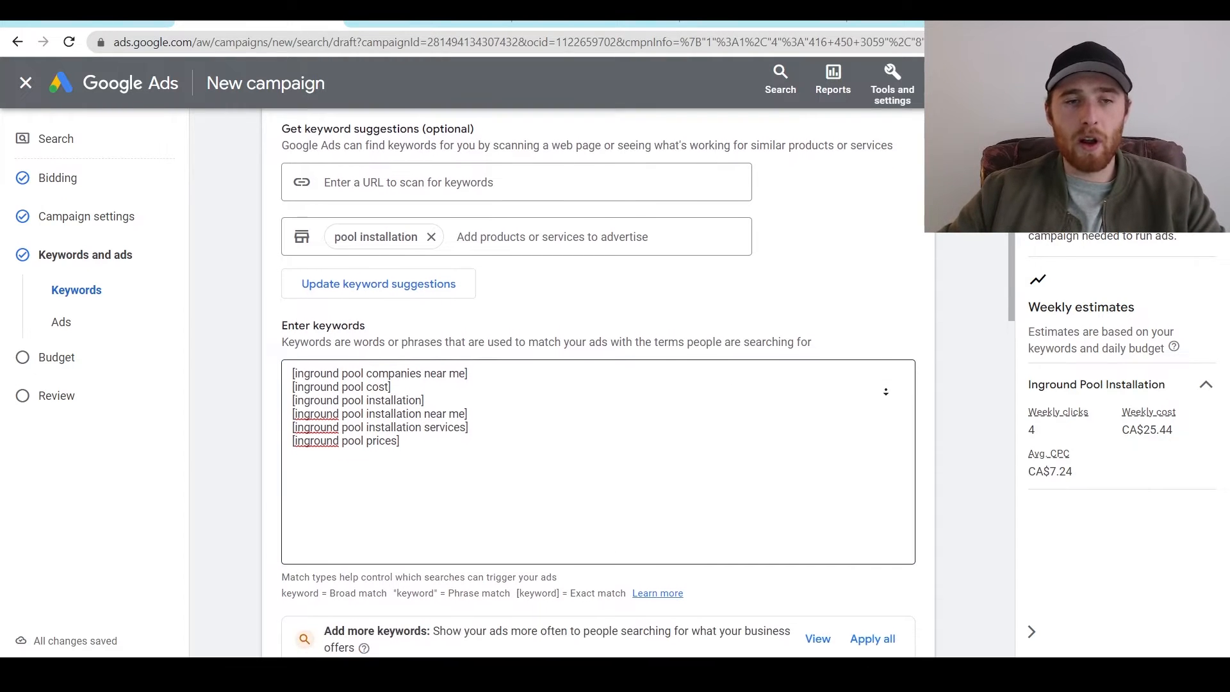
pyautogui.middleClick(888, 390)
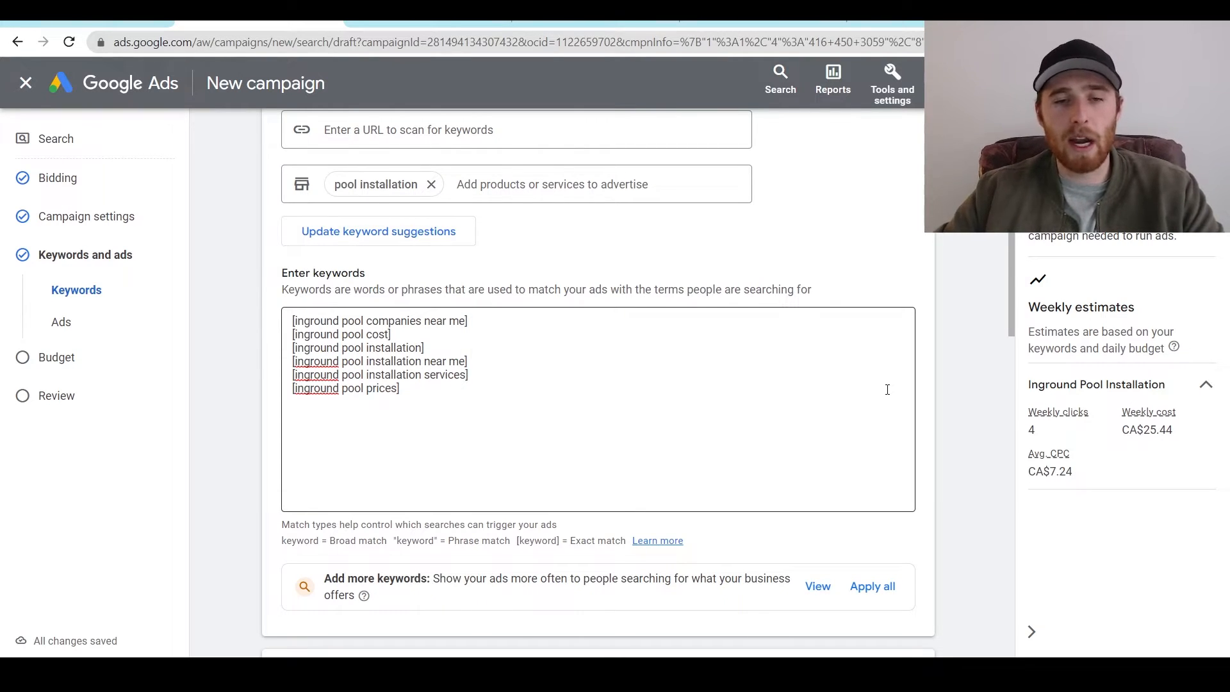
pyautogui.scroll(-8, 888, 389)
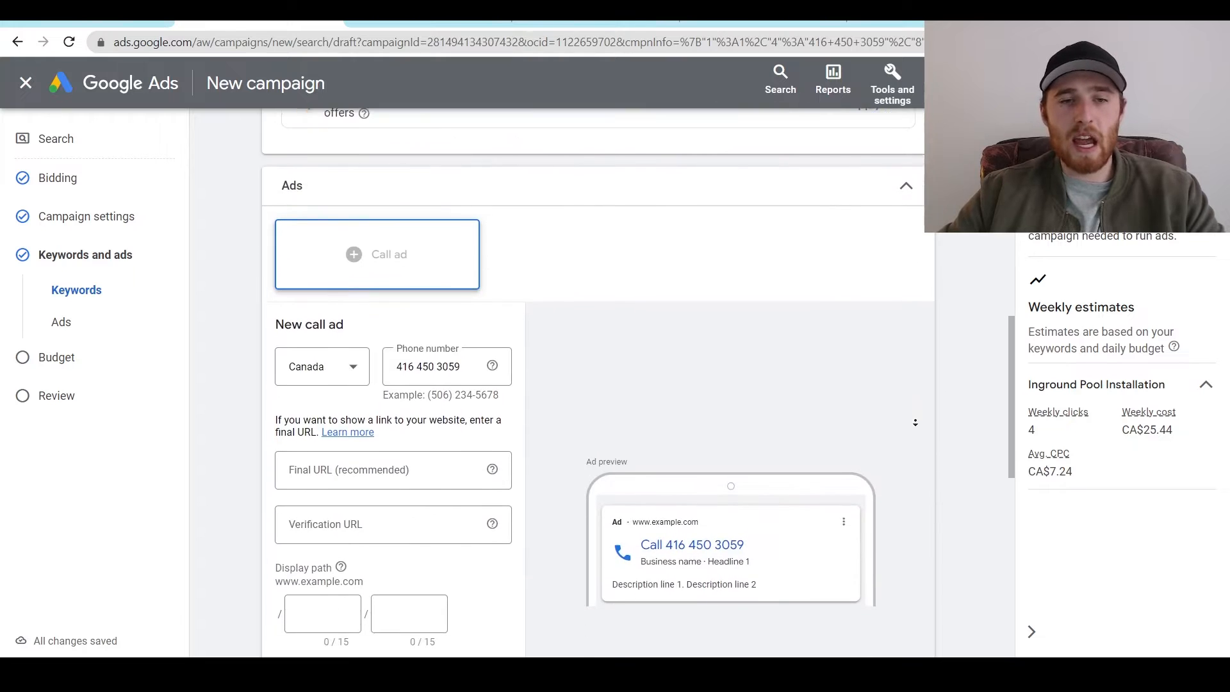
pyautogui.scroll(-1, 915, 423)
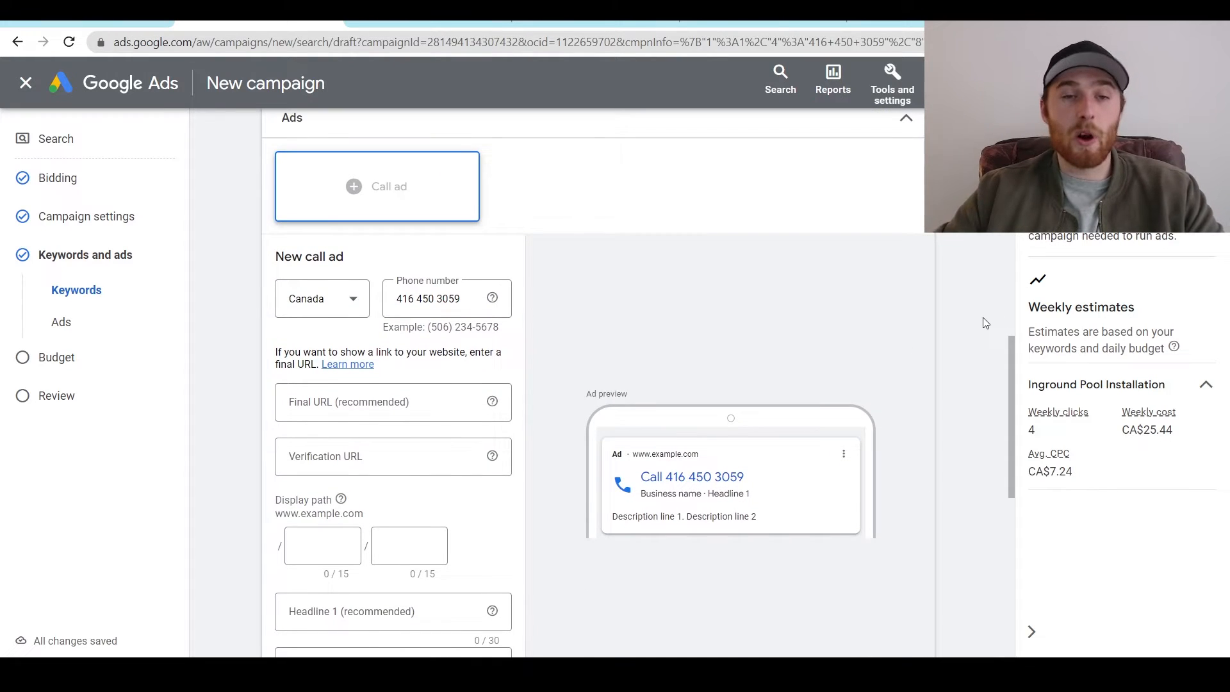
pyautogui.scroll(-1, 378, 400)
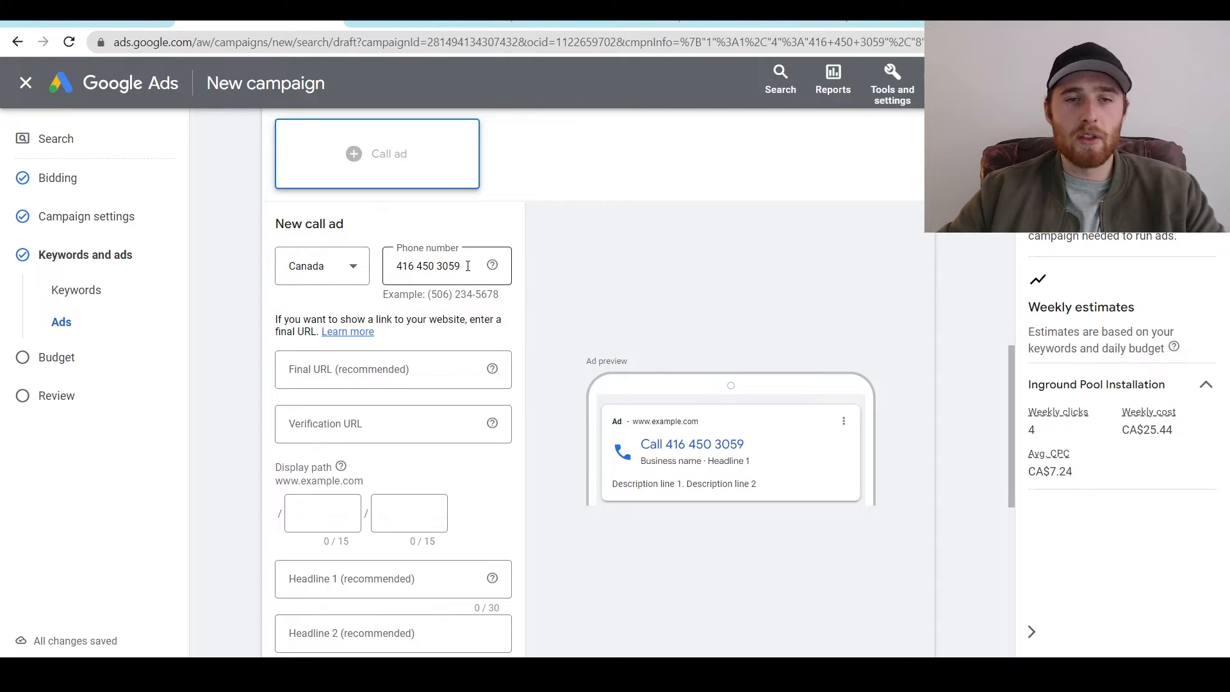
pyautogui.scroll(-1, 243, 258)
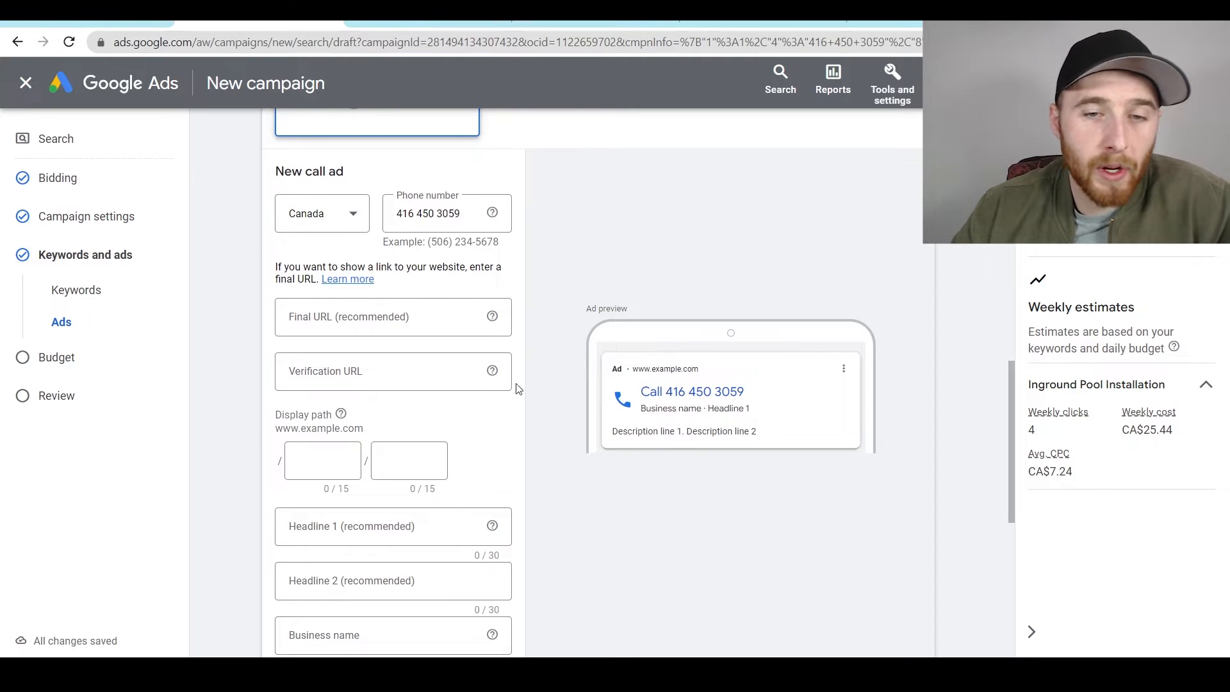
pyautogui.moveTo(493, 378)
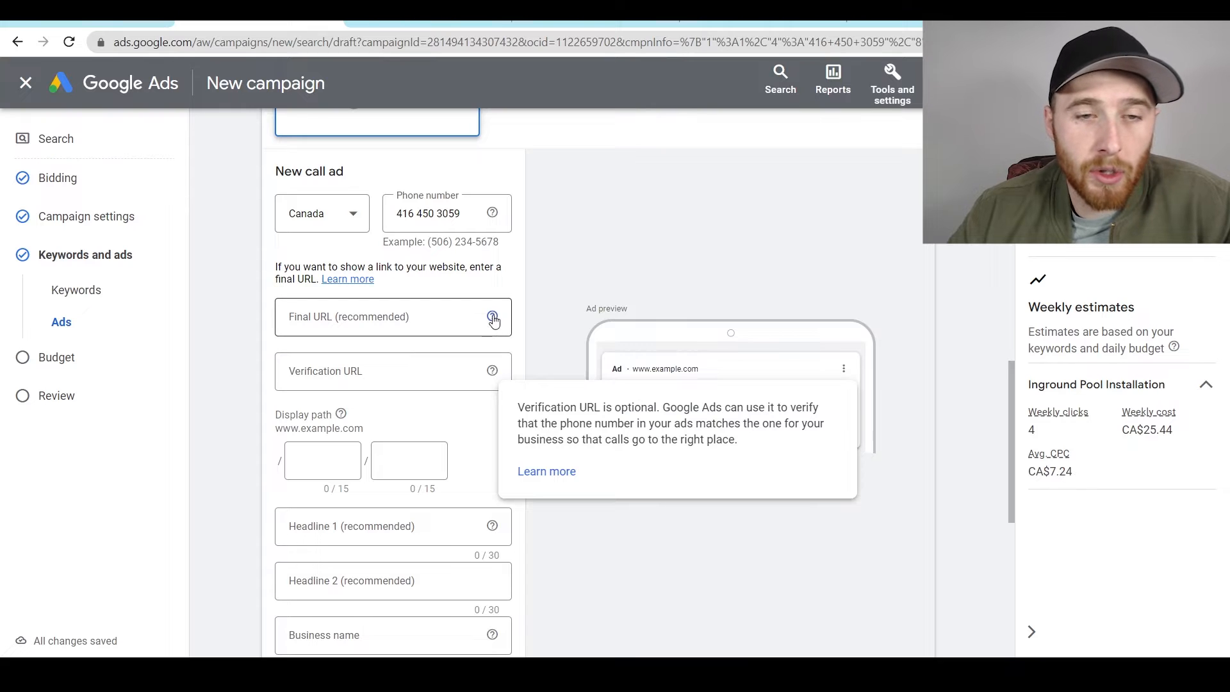
pyautogui.moveTo(494, 319)
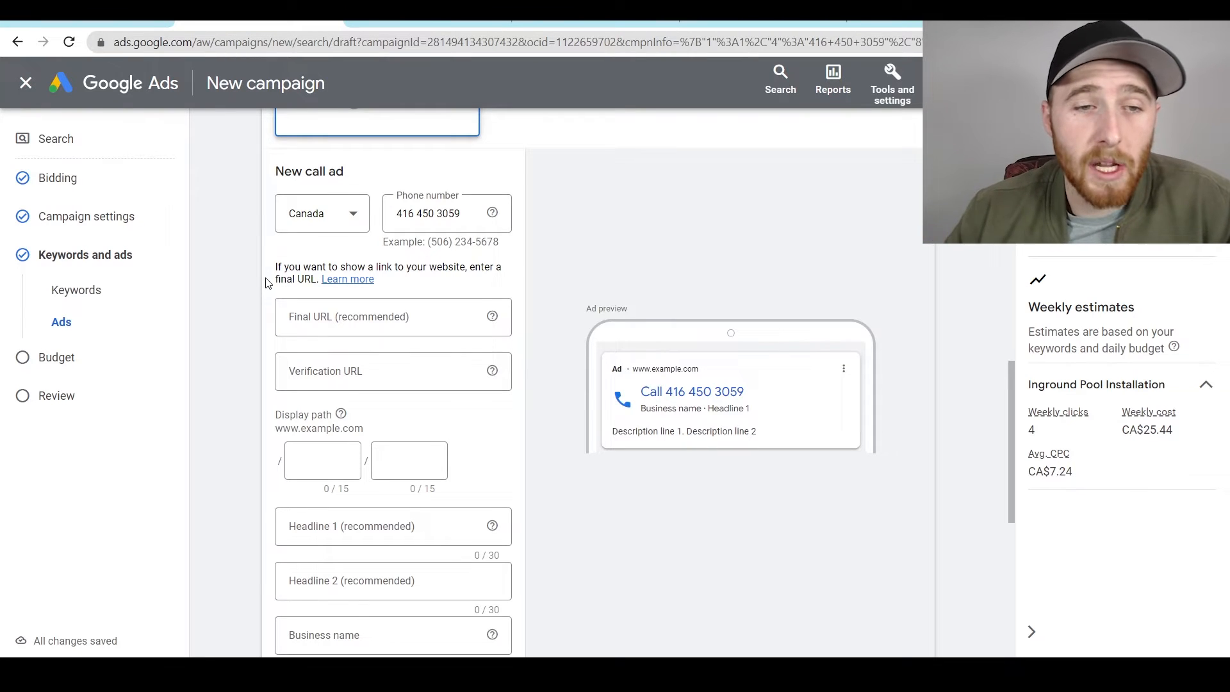
pyautogui.scroll(-1, 426, 231)
pyautogui.click(344, 252)
pyautogui.hotkey('ctrl', 'v')
pyautogui.click(439, 321)
pyautogui.hotkey('ctrl', 'v')
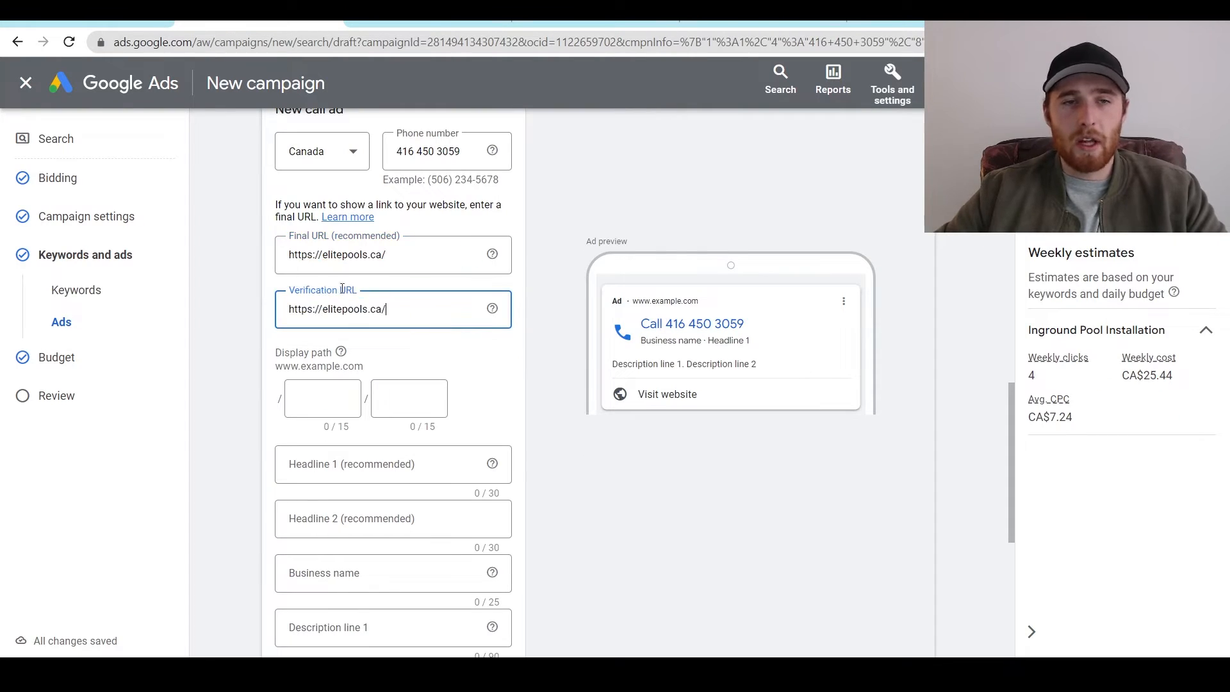
# Set the call ad's display path to Inground and Pool Installers.
pyautogui.click(265, 253)
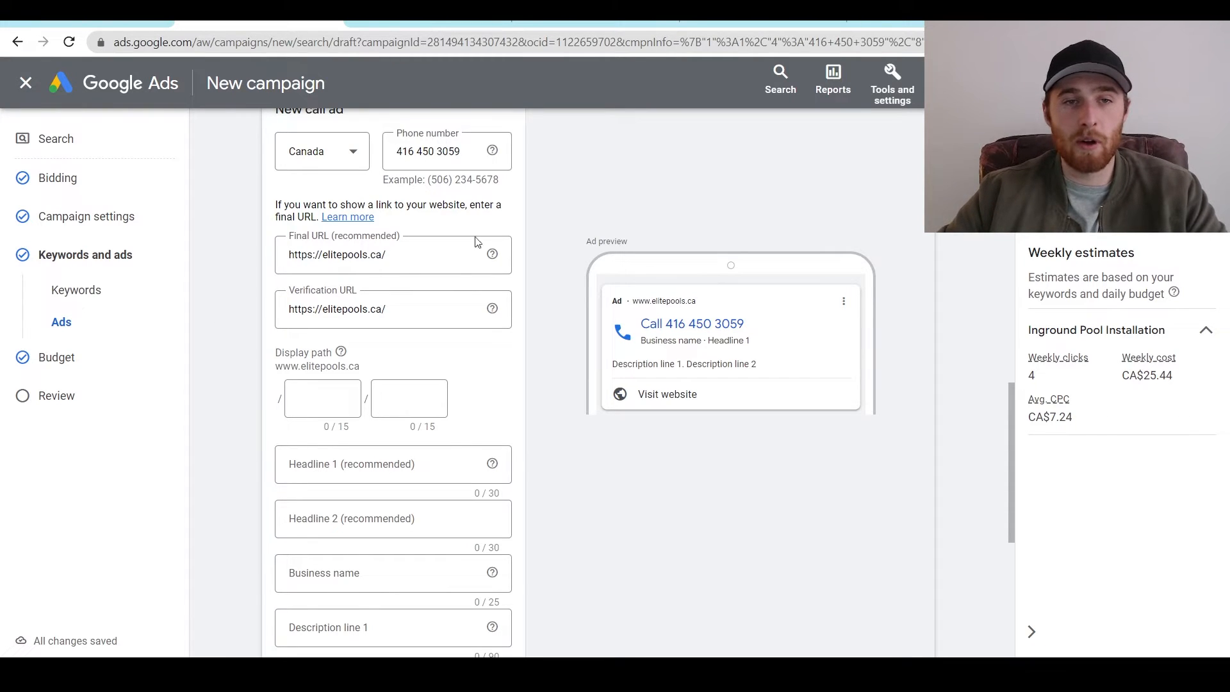
pyautogui.middleClick(555, 251)
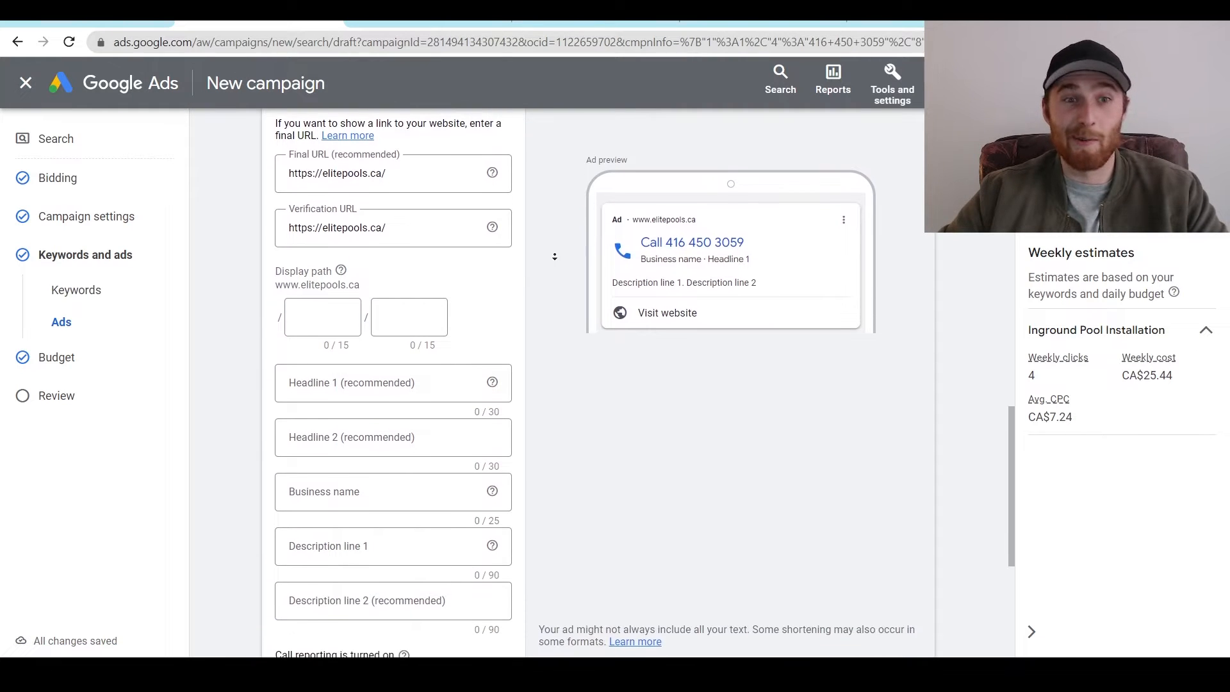
pyautogui.click(323, 319)
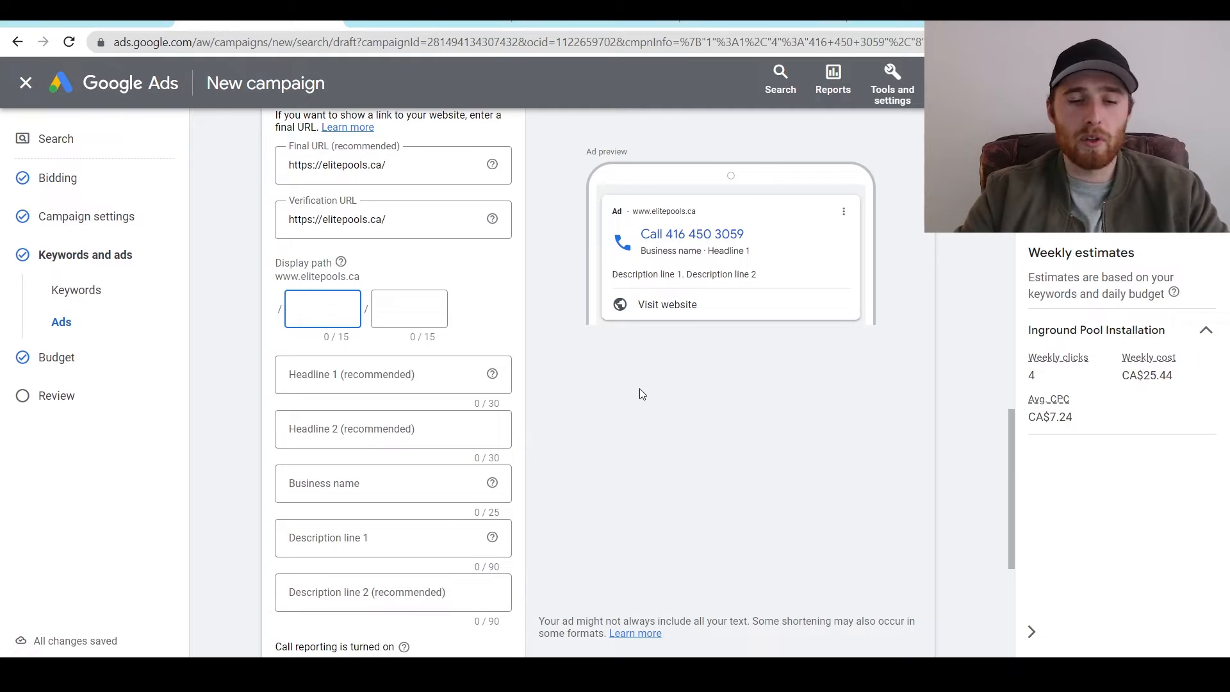
pyautogui.write('Inground')
pyautogui.press('Tab')
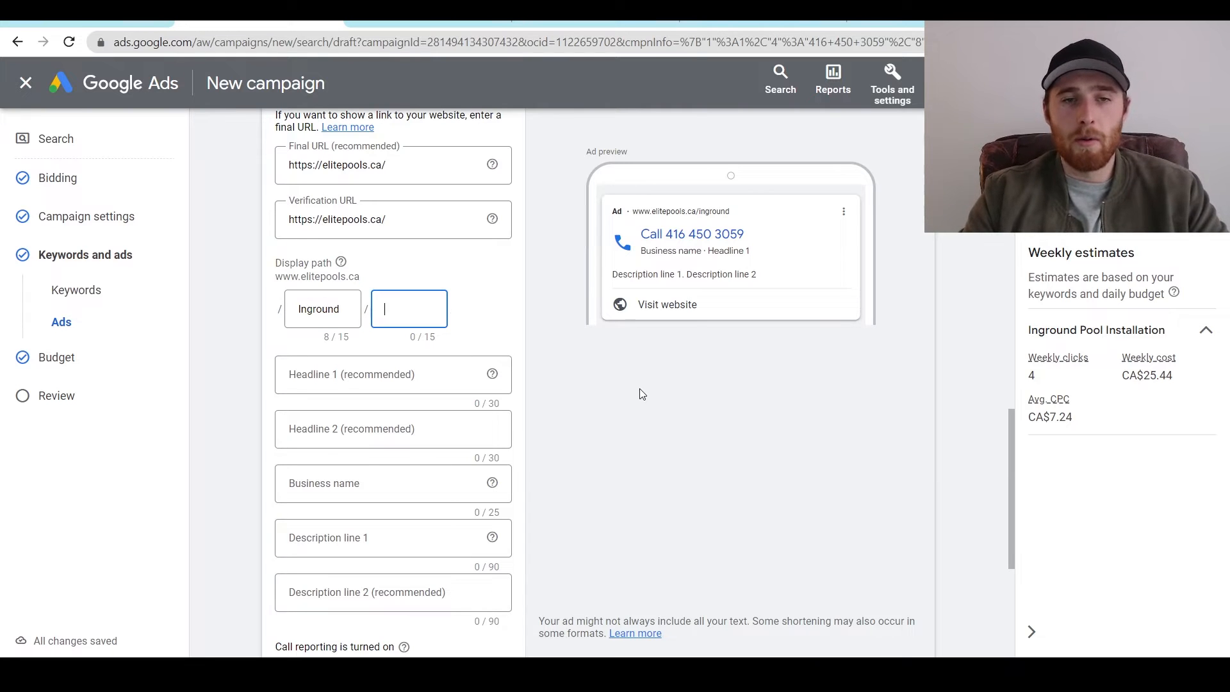
pyautogui.write('Pool In')
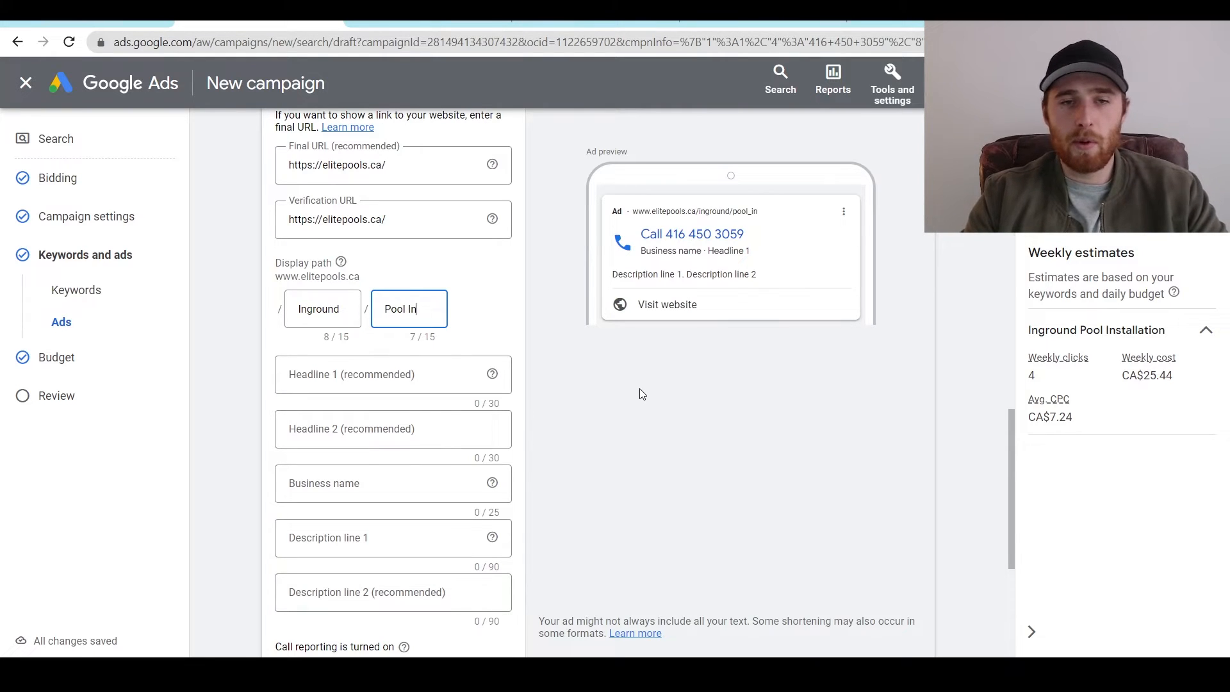
pyautogui.write('stallation')
pyautogui.press('BackSpace')
pyautogui.press('BackSpace')
pyautogui.press('BackSpace')
pyautogui.press('BackSpace')
pyautogui.press('BackSpace')
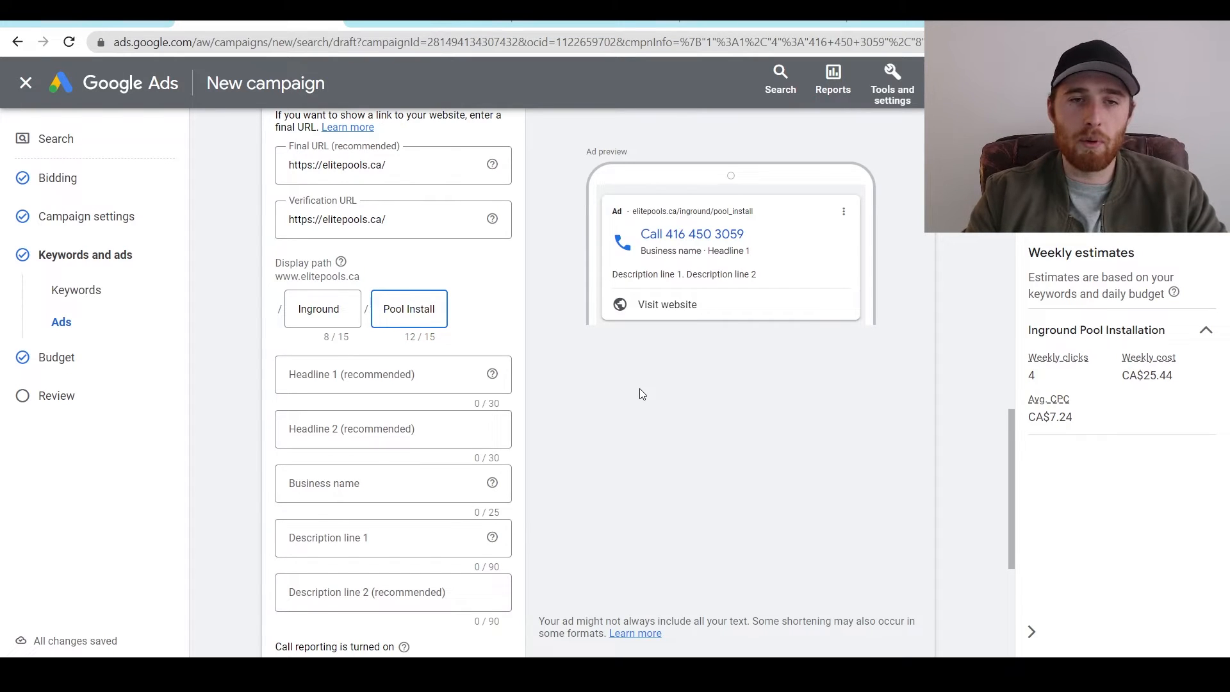
pyautogui.write('ers')
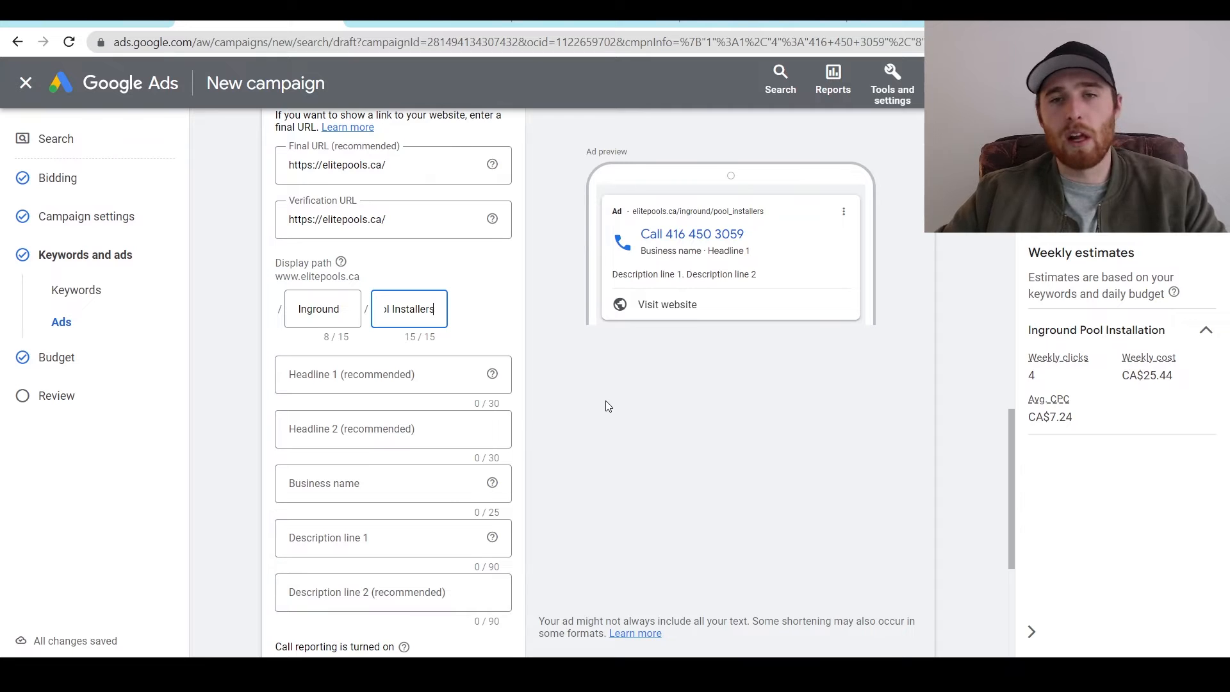
# Consult the headlines list in the Google Ads Done For You sheet and enter Inground Pool Installation as headline 1 of the call ad.
pyautogui.middleClick(527, 293)
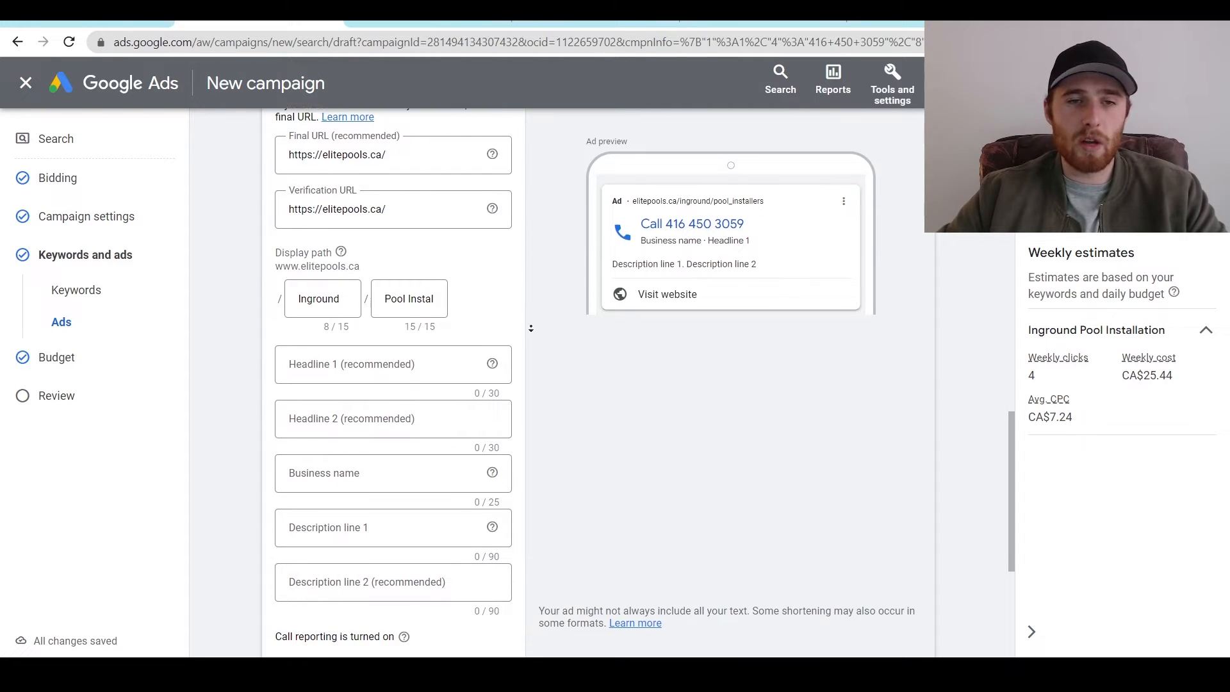
pyautogui.middleClick(532, 328)
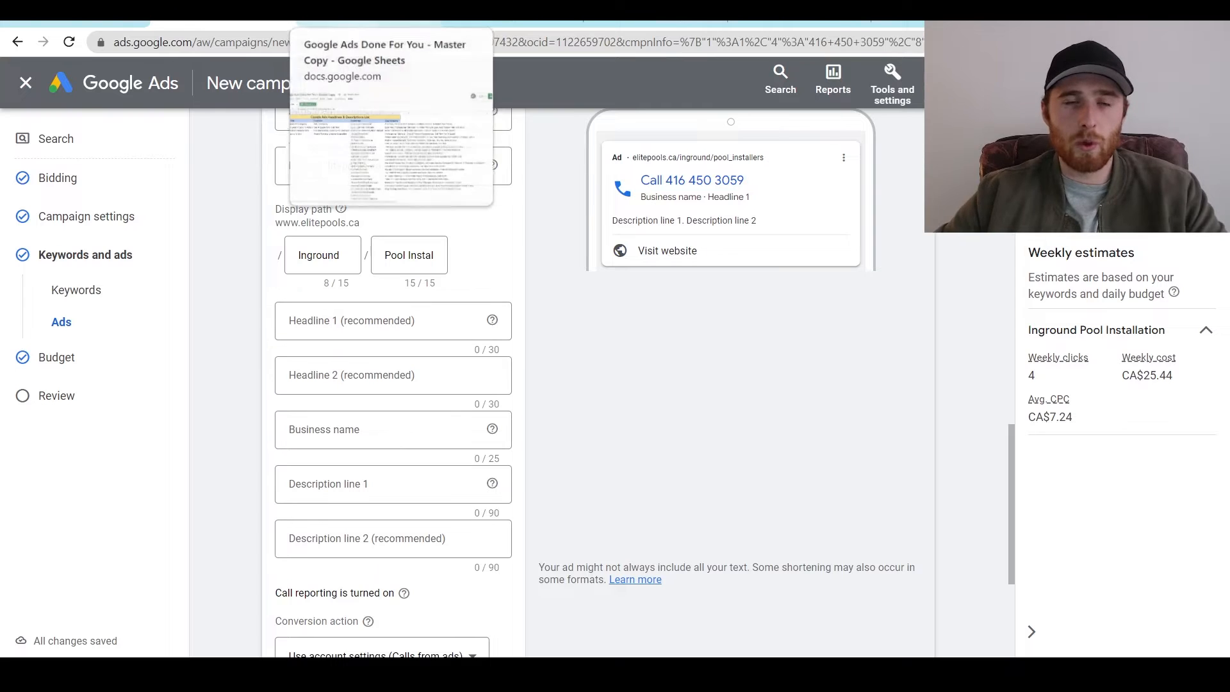
pyautogui.click(378, 23)
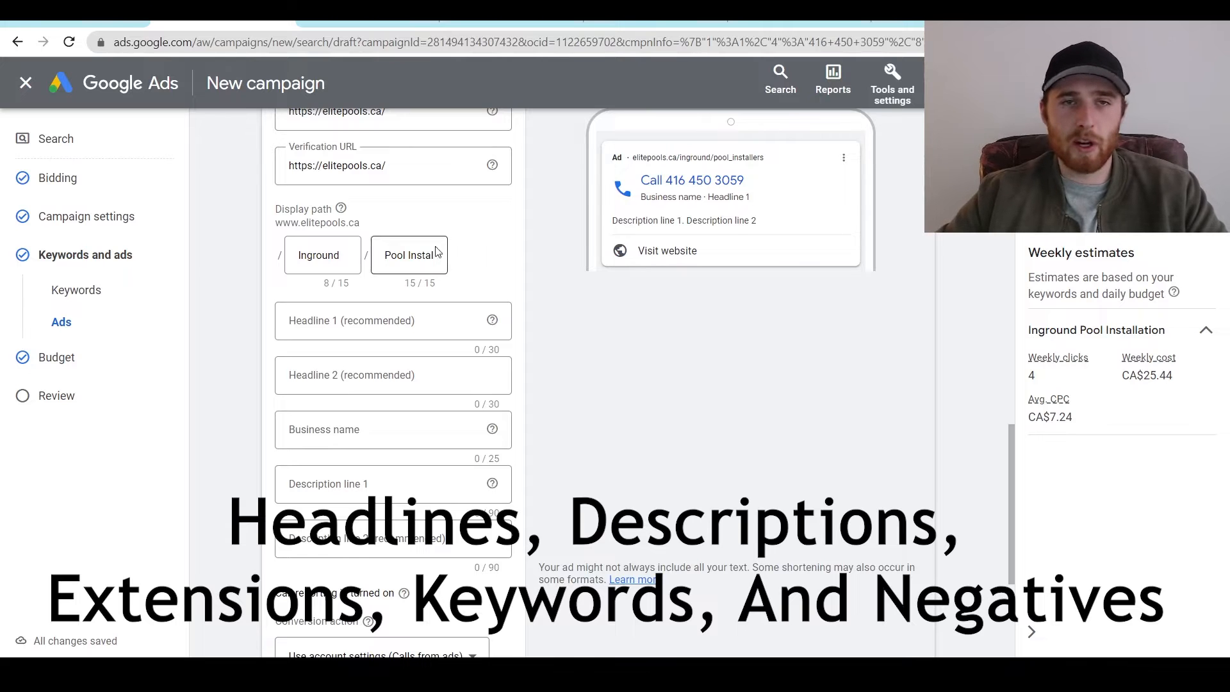
pyautogui.click(369, 23)
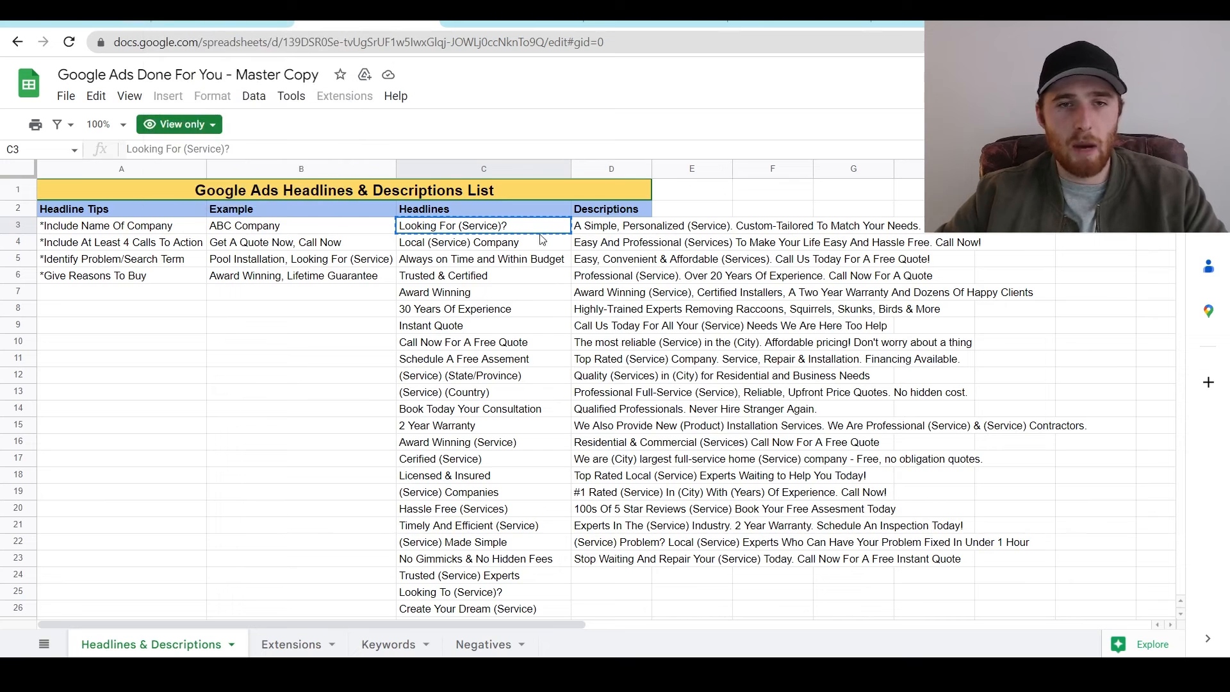
pyautogui.click(253, 19)
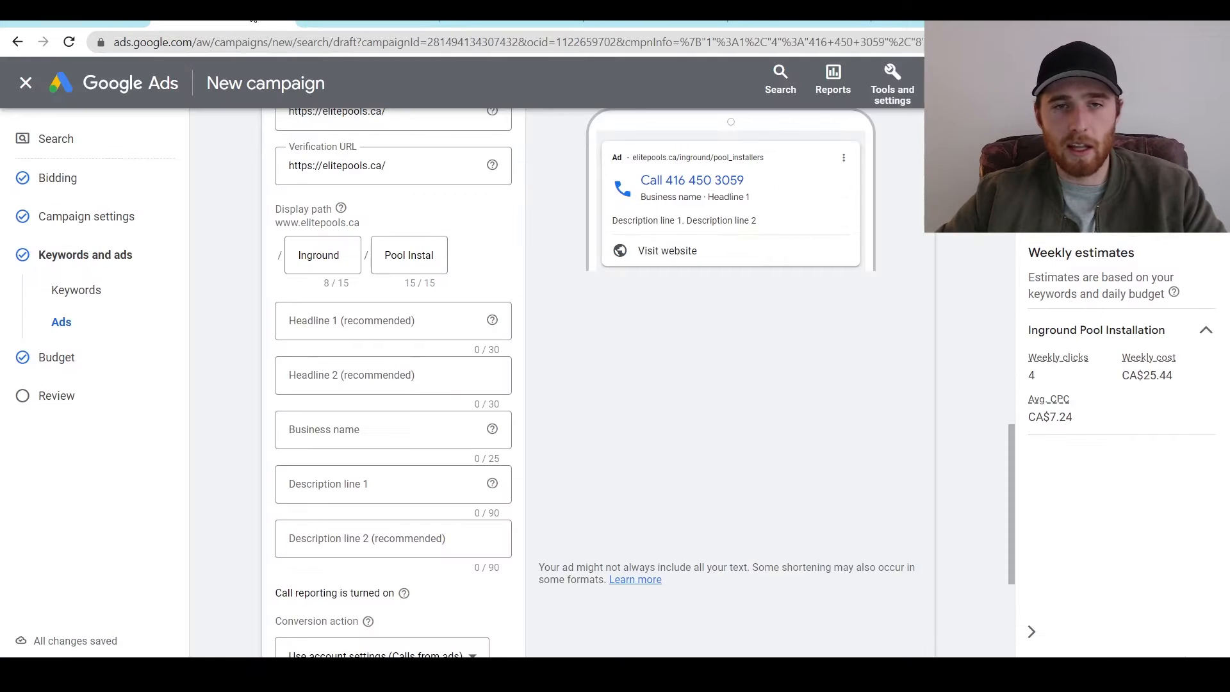
pyautogui.click(367, 336)
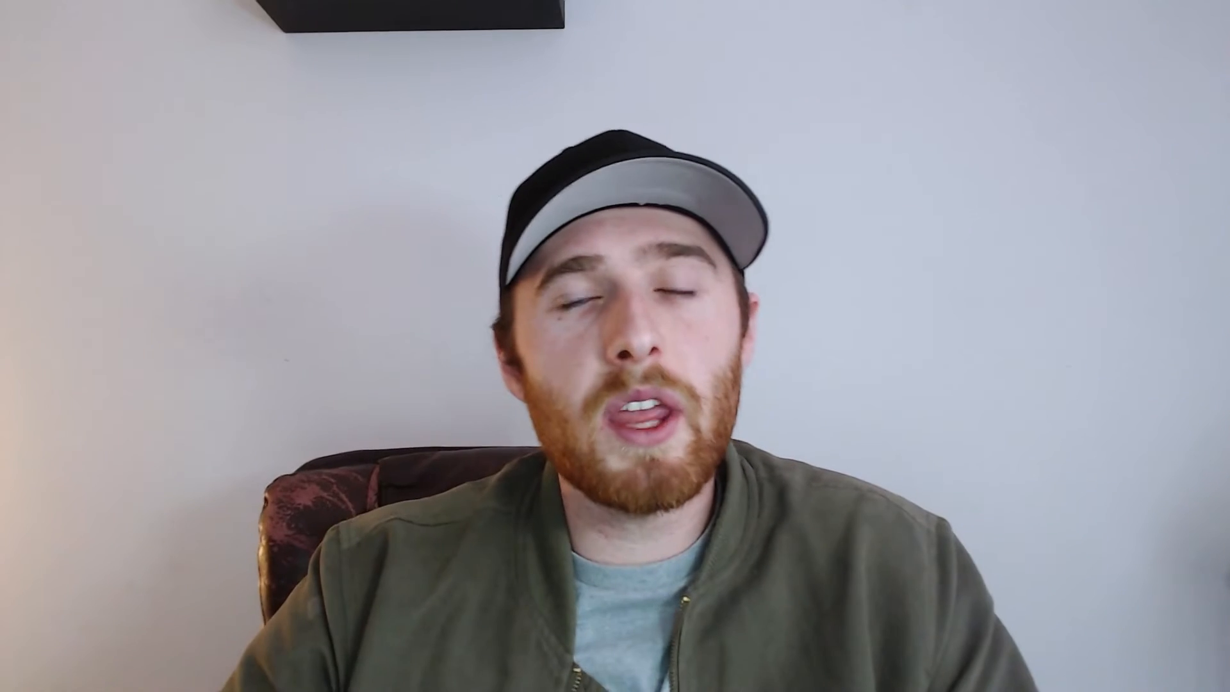
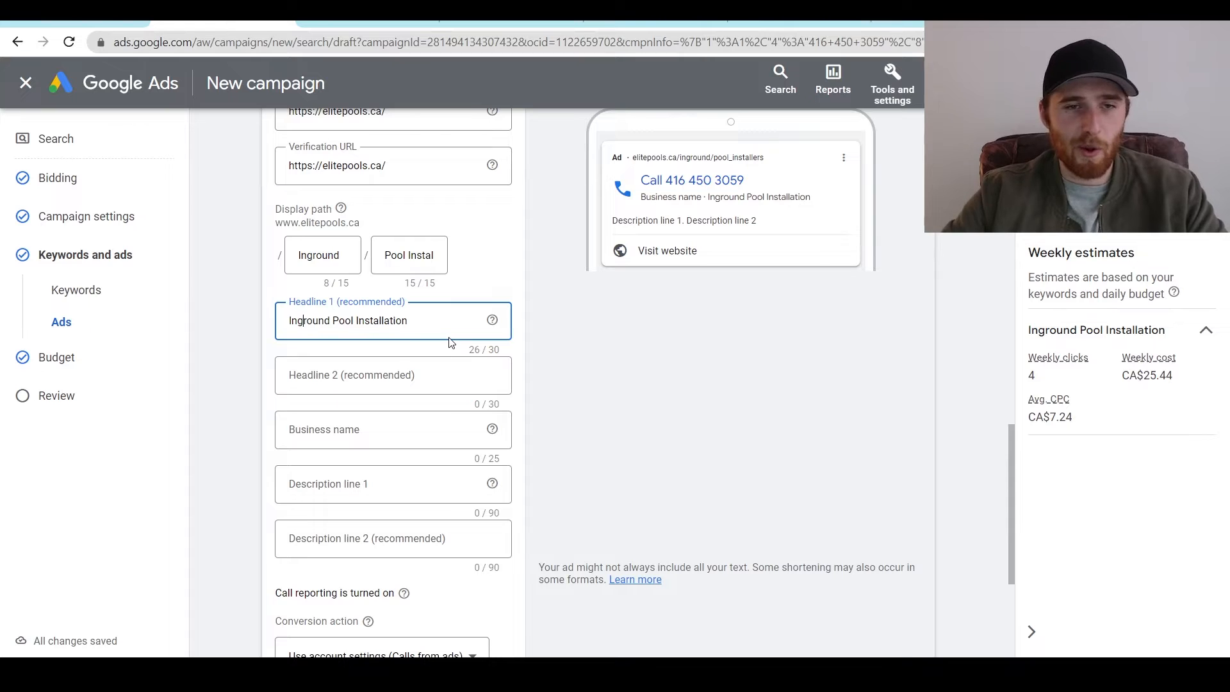
# Try the hyphenated spelling In-ground in headline 1 and return it to Inground Pool Installation.
pyautogui.press('Right')
pyautogui.press('Left')
pyautogui.press('Left')
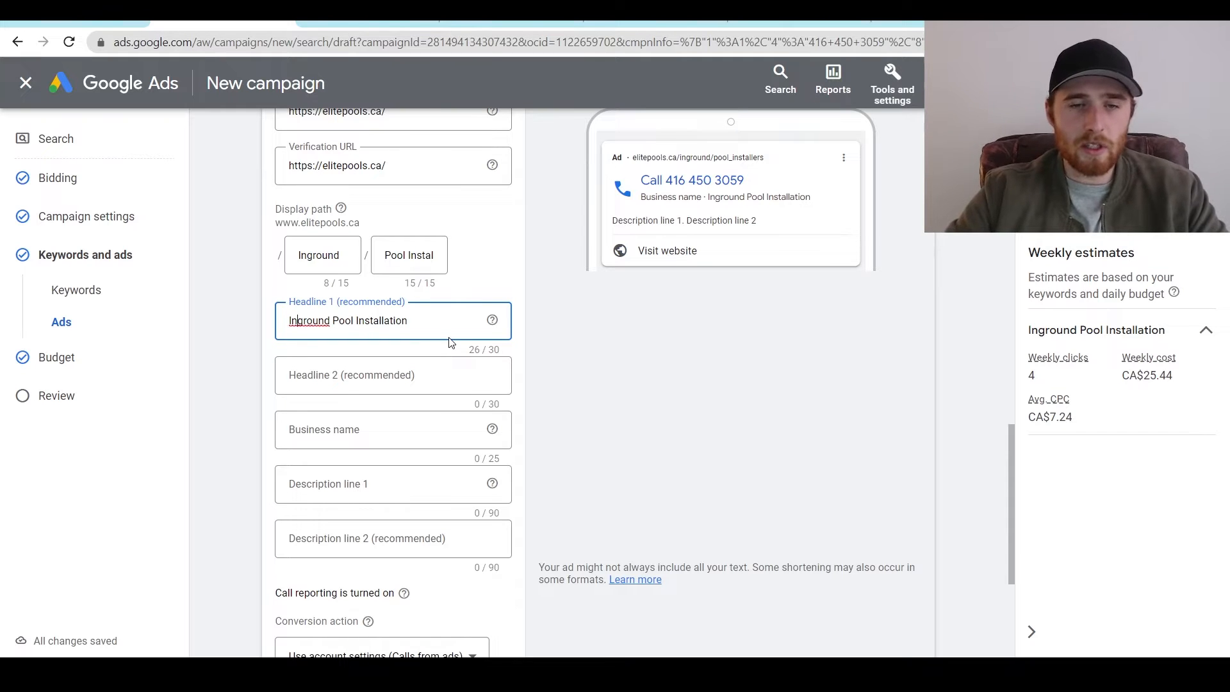
pyautogui.write('-')
pyautogui.press('Tab')
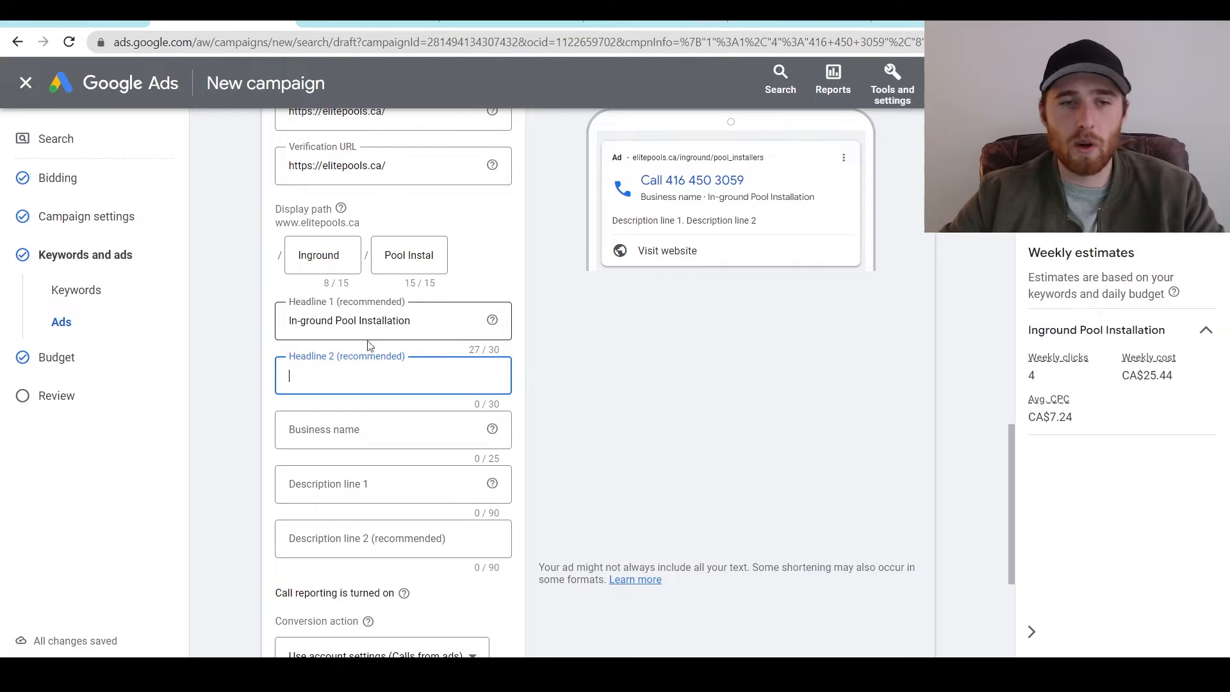
pyautogui.click(302, 324)
pyautogui.press('Delete')
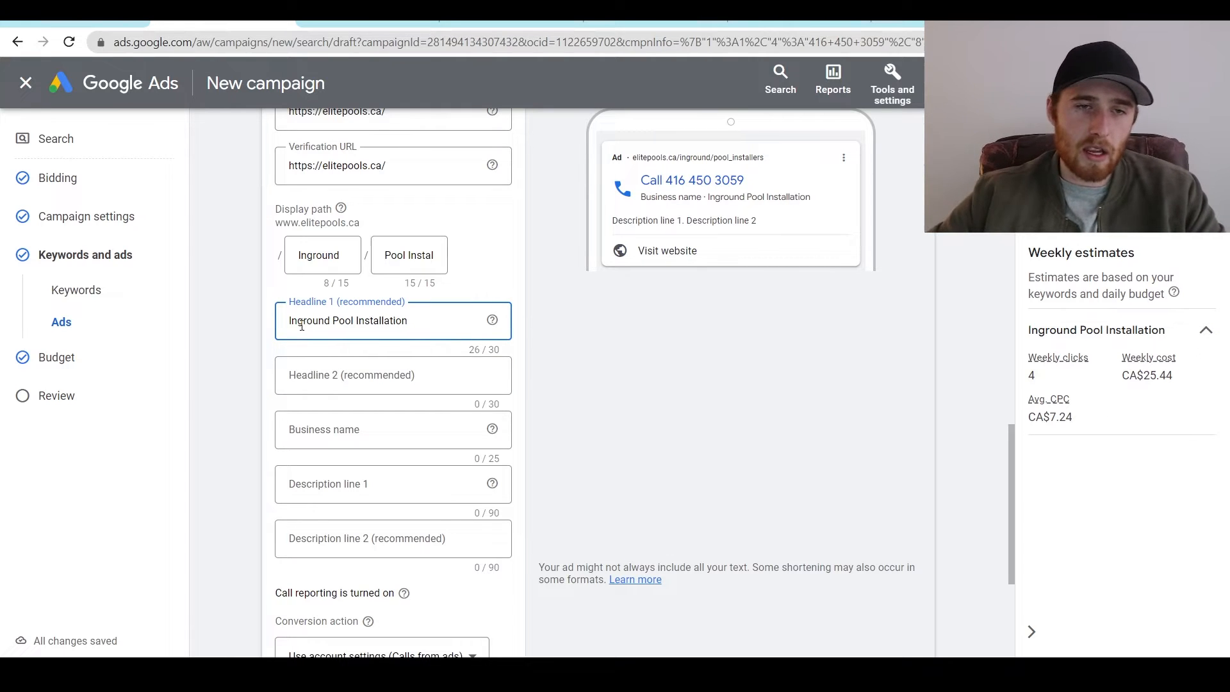
# Enter Looking For Pool Installation? as headline 2 and Elite Pools as the business name.
pyautogui.click(379, 381)
pyautogui.write('Looking For Pool Installation?')
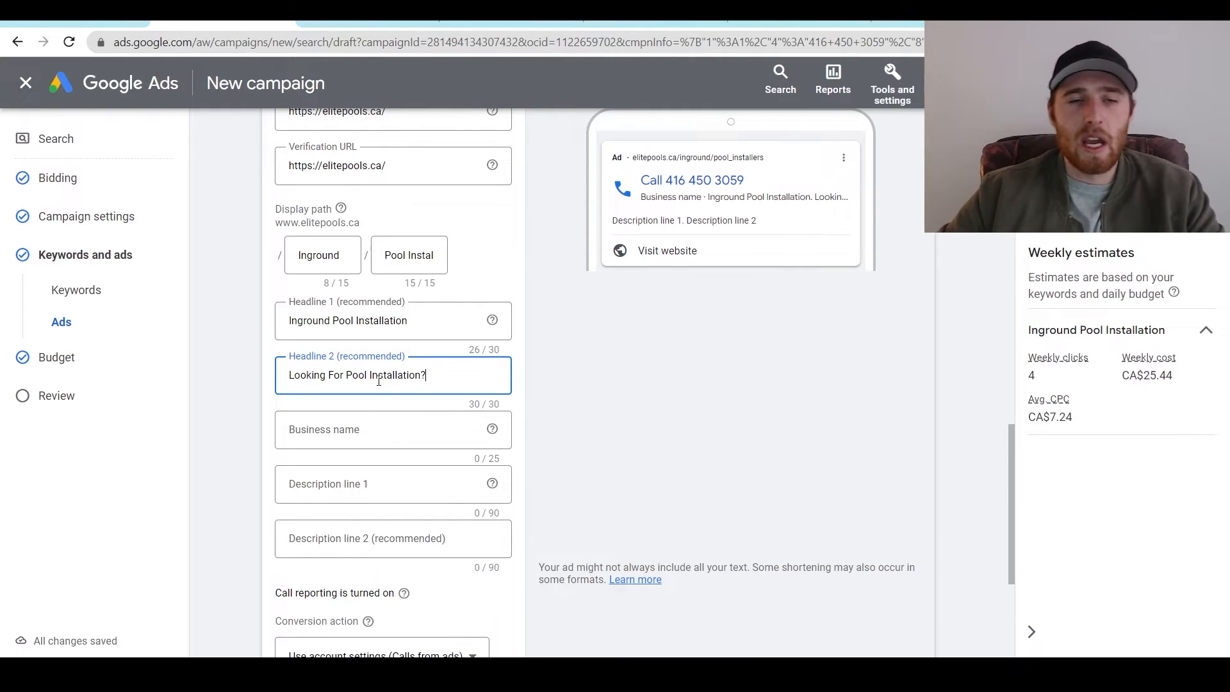
pyautogui.click(383, 433)
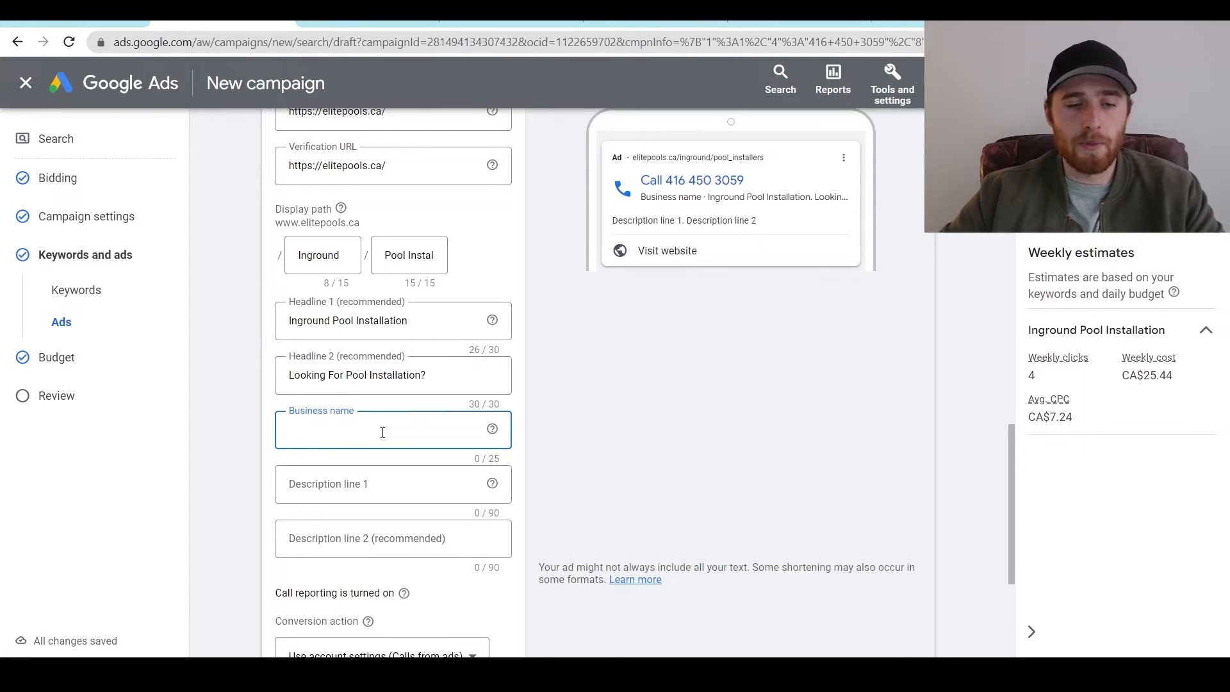
pyautogui.write('Elite Business')
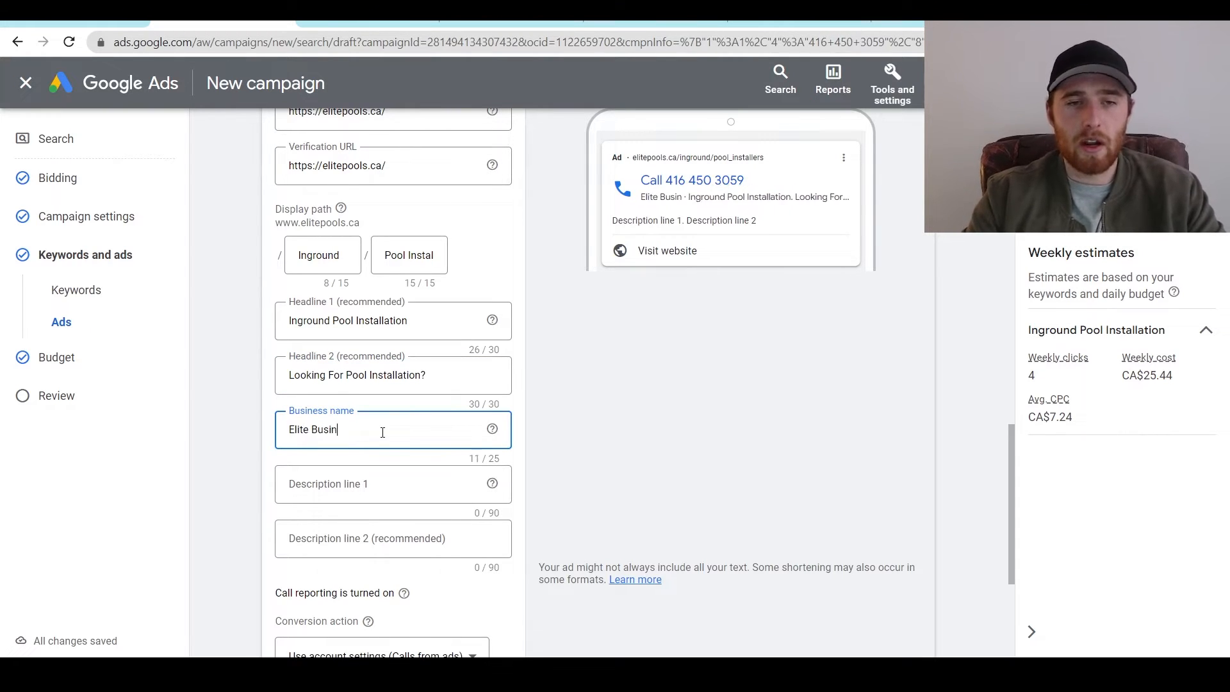
pyautogui.press('BackSpace')
pyautogui.press('BackSpace')
pyautogui.press('BackSpace')
pyautogui.press('BackSpace')
pyautogui.press('BackSpace')
pyautogui.press('BackSpace')
pyautogui.press('BackSpace')
pyautogui.press('BackSpace')
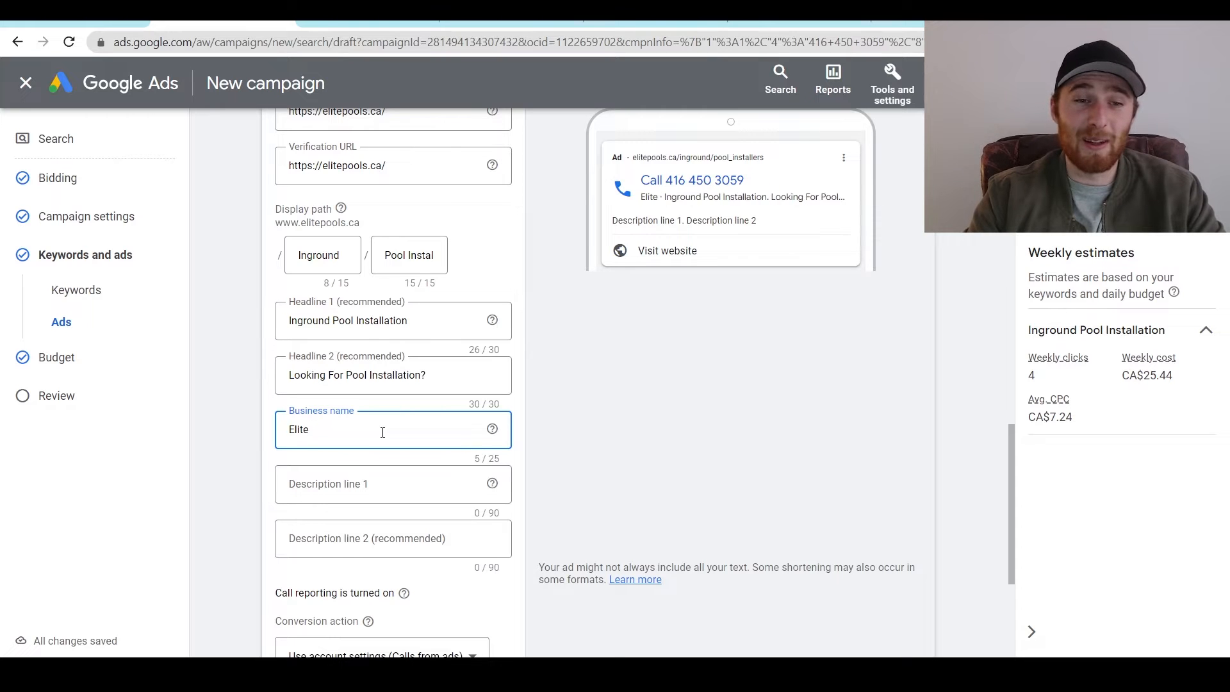
pyautogui.write('Pools')
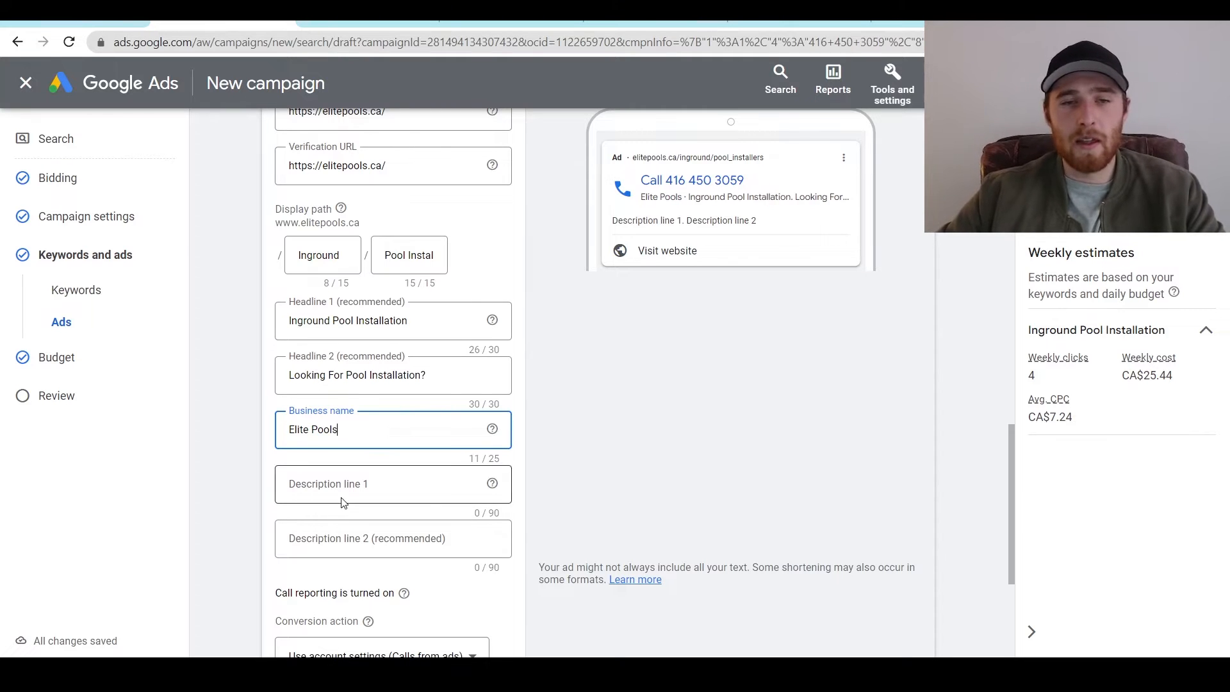
# Copy the first description from the Google Sheets headlines and descriptions list into description line 1 of the call ad.
pyautogui.click(368, 22)
pyautogui.click(640, 232)
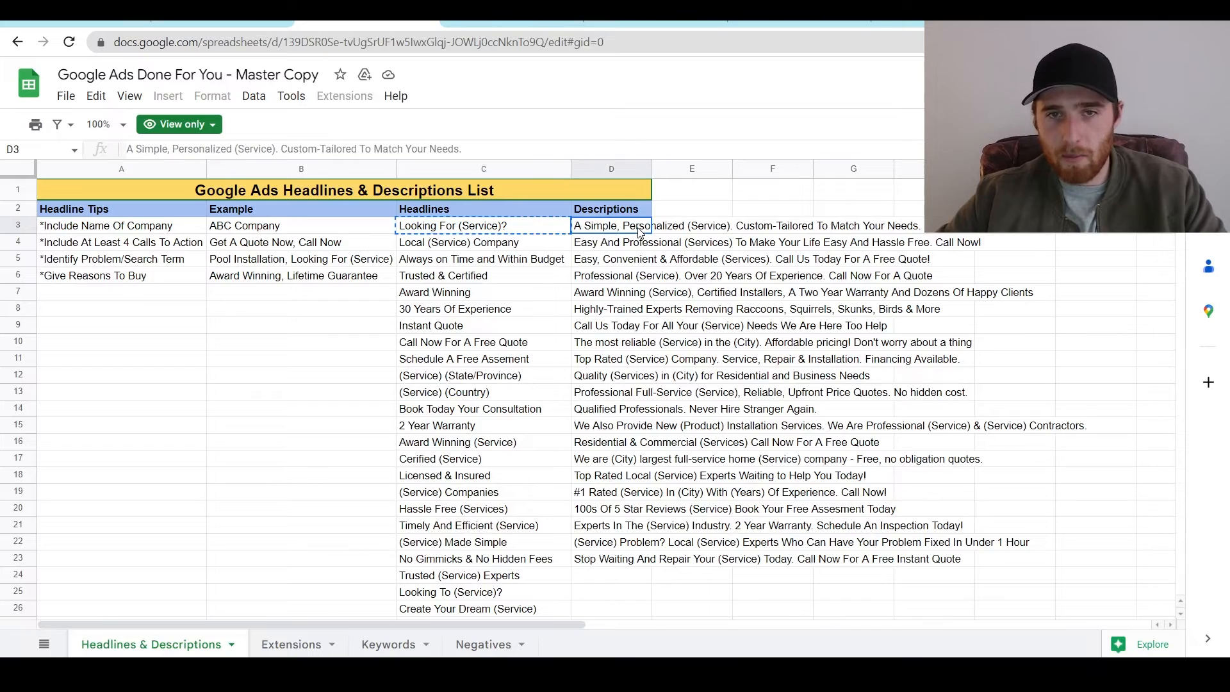
pyautogui.hotkey('ctrl', 'shift', 'Tab')
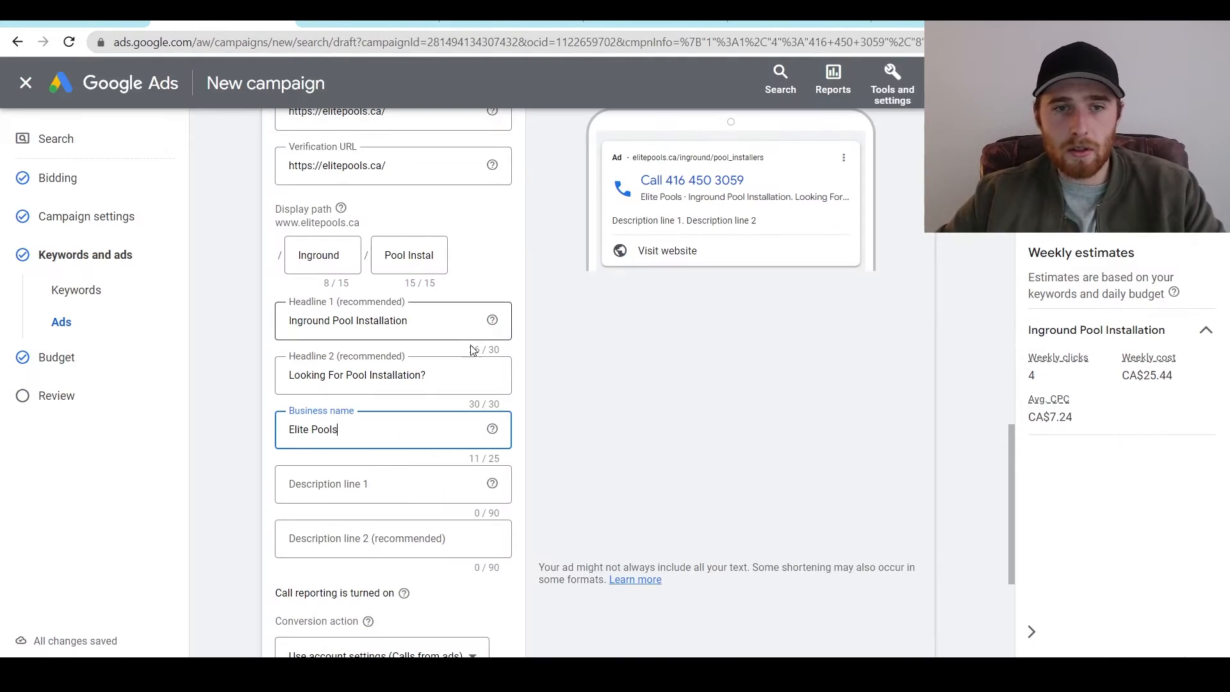
pyautogui.click(377, 486)
pyautogui.write('A Simple, Personalized (Service). Custom-Tailored To Match Your Needs.')
# Reword description line 1 to A Simple Inground Pool Installation Custom-Tailored To Match Your Needs., replacing the service placeholder and removing Personalized.
pyautogui.moveTo(377, 487); pyautogui.dragTo(338, 485)
pyautogui.doubleClick(417, 483)
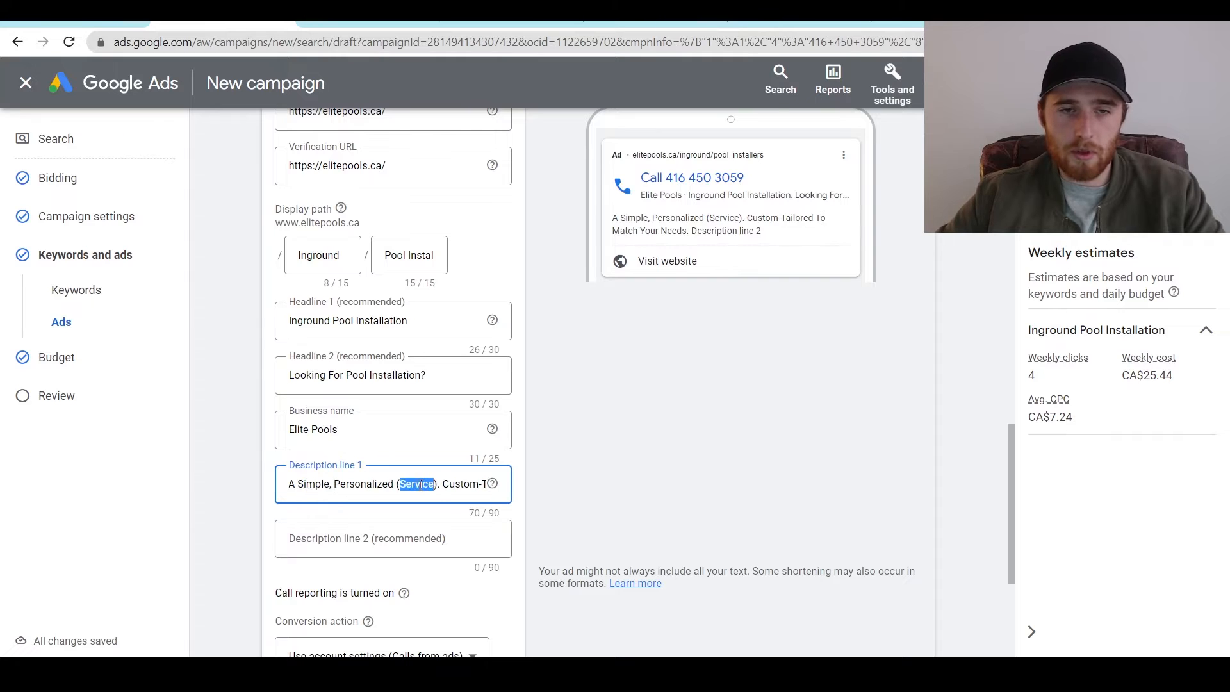
pyautogui.write('Inground Poo')
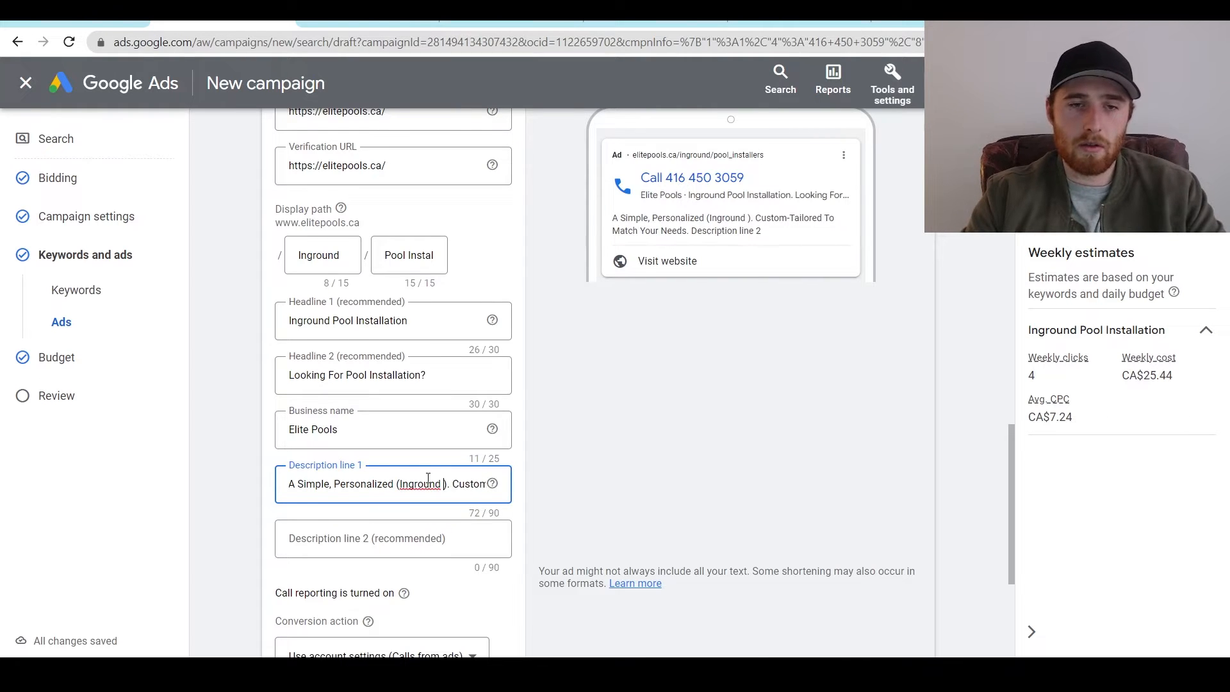
pyautogui.write('l Ins')
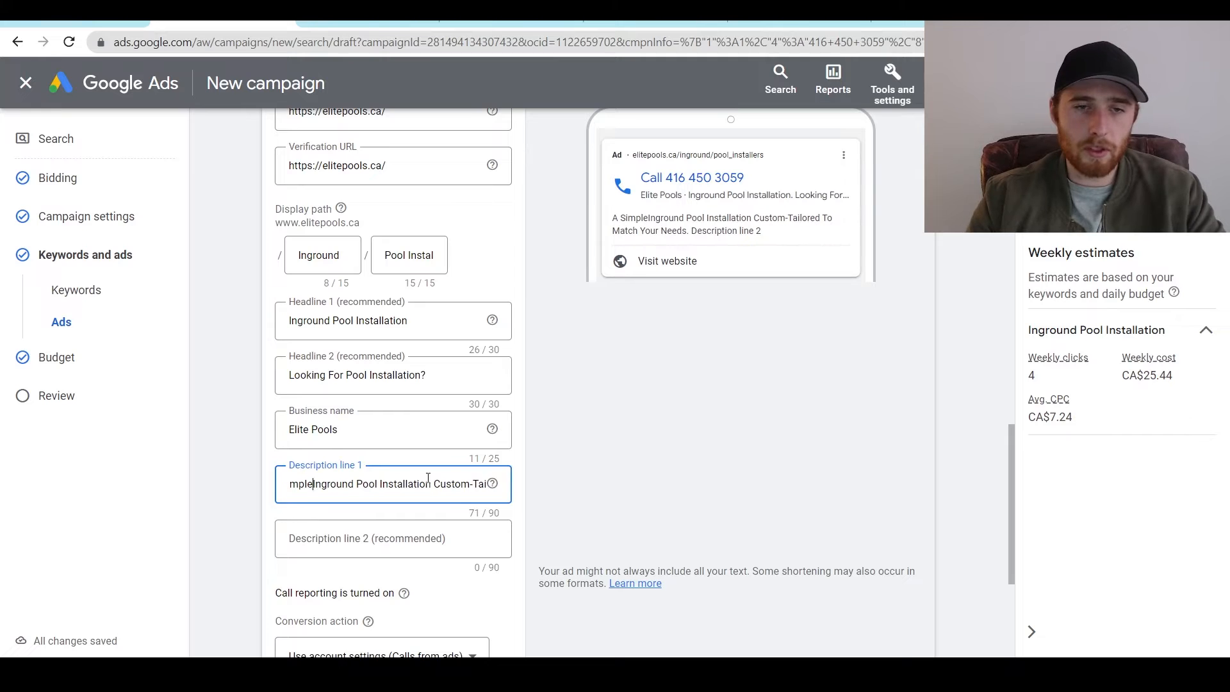
pyautogui.press('BackSpace')
pyautogui.press('BackSpace')
pyautogui.press('BackSpace')
pyautogui.press('BackSpace')
pyautogui.press('BackSpace')
pyautogui.press('BackSpace')
pyautogui.press('BackSpace')
pyautogui.press('BackSpace')
pyautogui.press('BackSpace')
pyautogui.press('BackSpace')
pyautogui.press('BackSpace')
pyautogui.press('BackSpace')
pyautogui.press('BackSpace')
pyautogui.press('BackSpace')
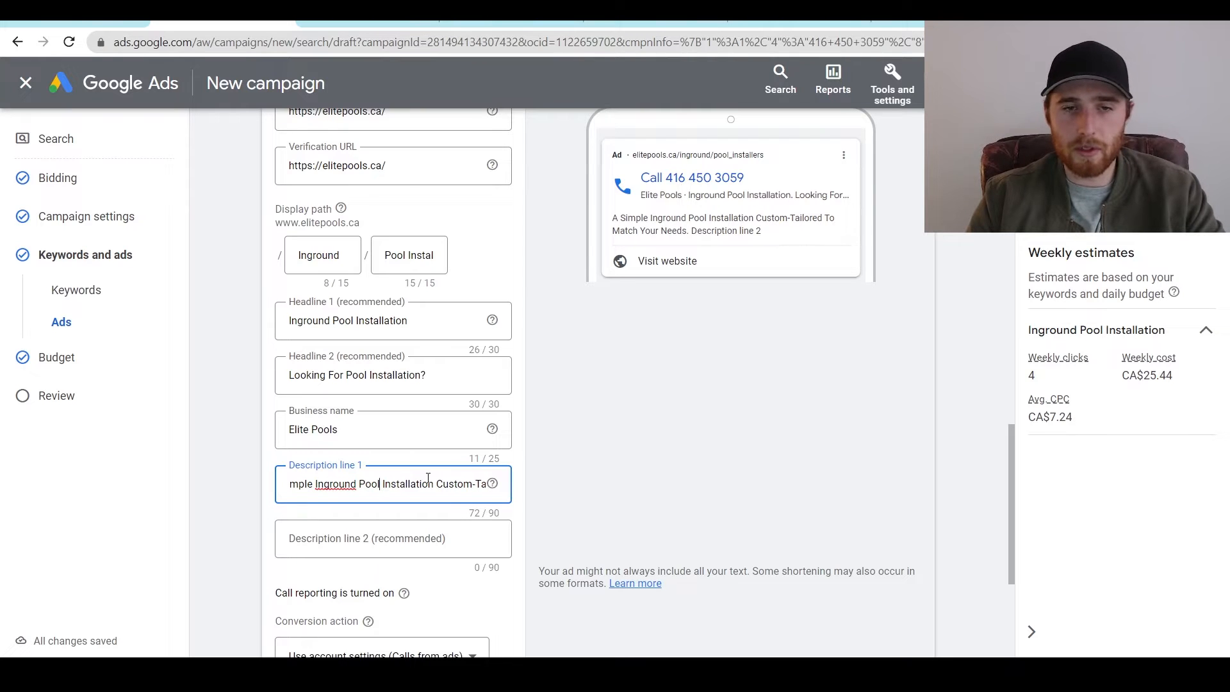
# Append the call to action Get A Quote Now to the end of description line 1.
pyautogui.press('Right')
pyautogui.press('Right')
pyautogui.press('Right')
pyautogui.press('Right')
pyautogui.press('Right')
pyautogui.press('Right')
pyautogui.press('Right')
pyautogui.press('Right')
pyautogui.press('Right')
pyautogui.press('Right')
pyautogui.press('Right')
pyautogui.press('Right')
pyautogui.press('Right')
pyautogui.press('Right')
pyautogui.press('Right')
pyautogui.press('Right')
pyautogui.press('Right')
pyautogui.press('Right')
pyautogui.press('Right')
pyautogui.press('Right')
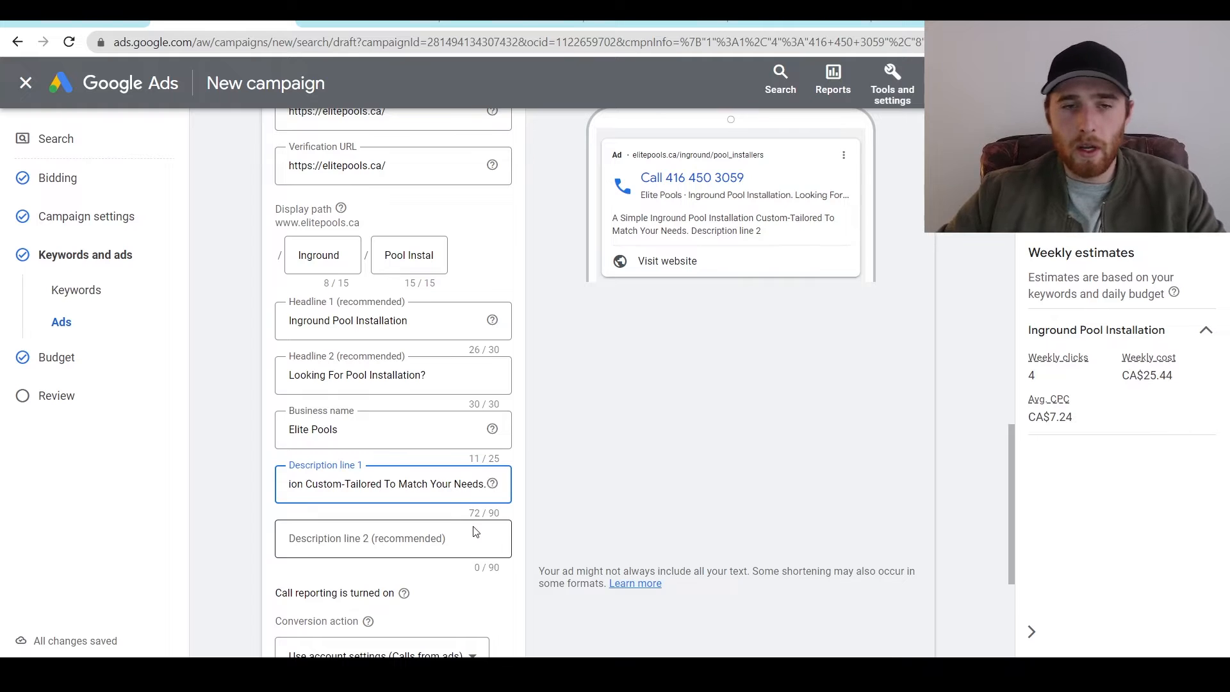
pyautogui.write('Get A')
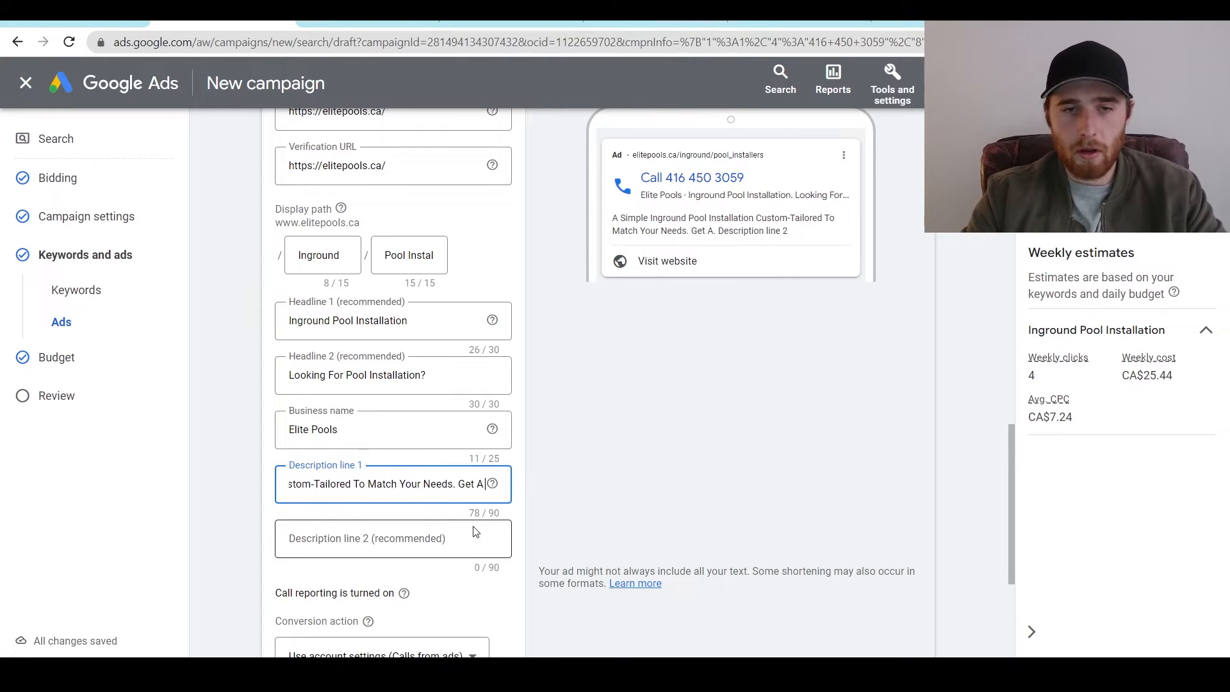
pyautogui.write(' Quote Now')
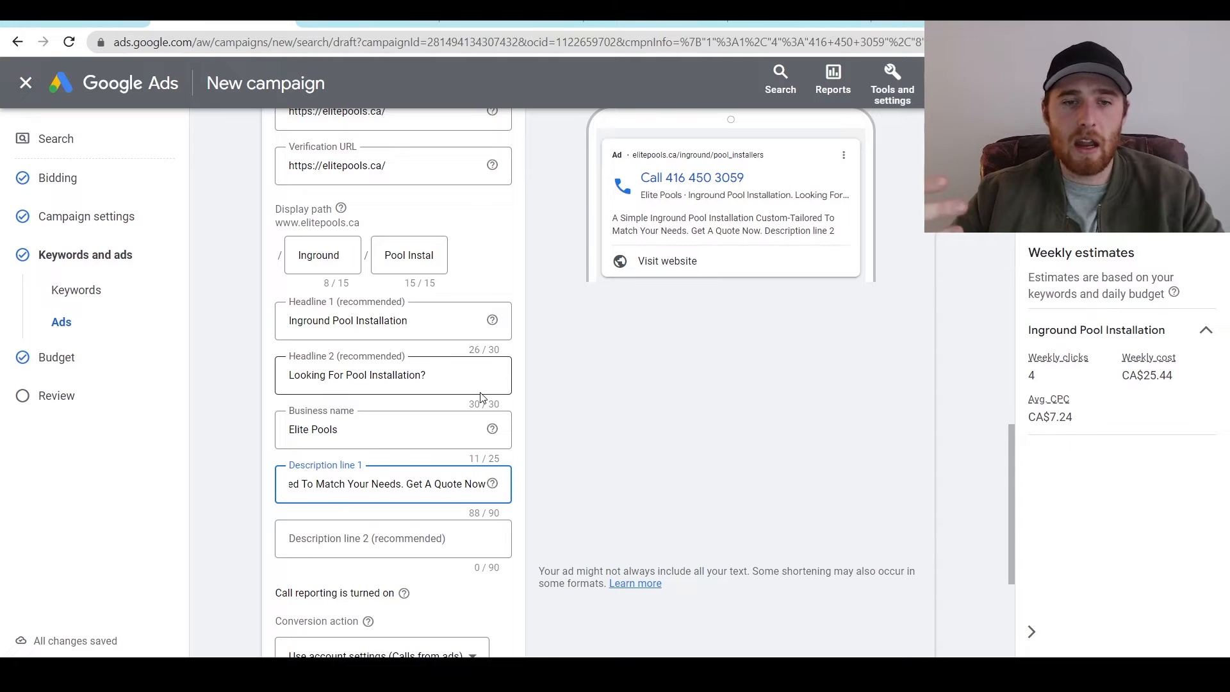
pyautogui.moveTo(404, 484); pyautogui.dragTo(515, 497)
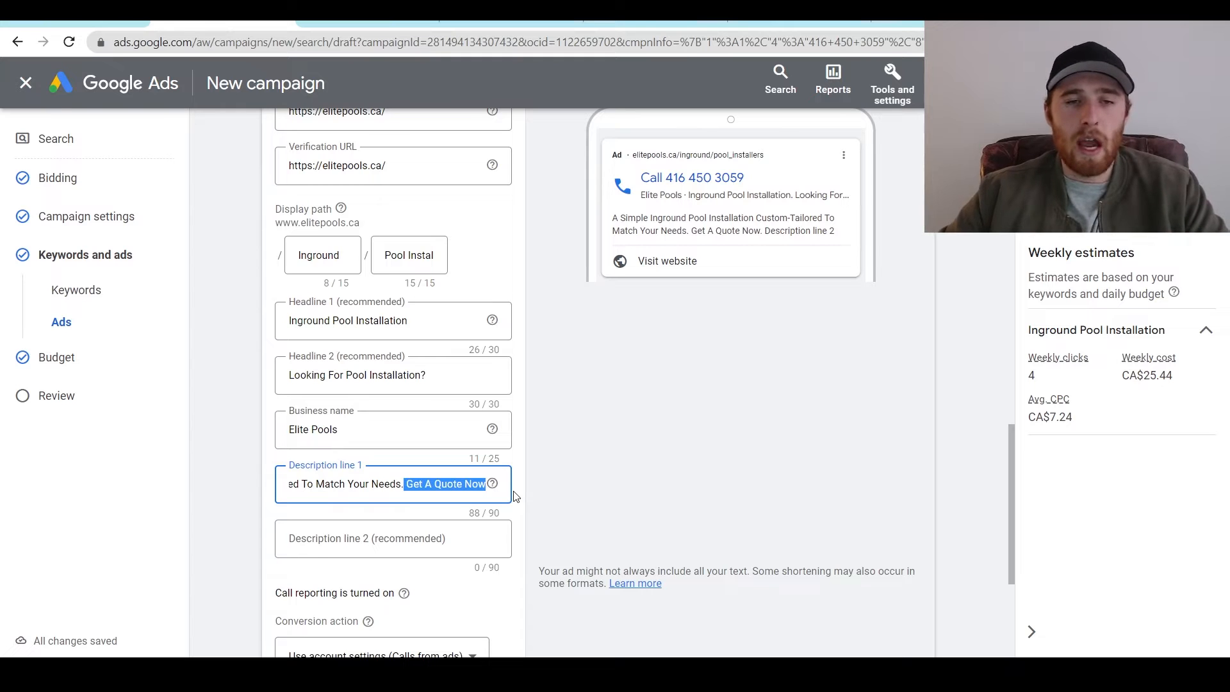
# Fill description line 2 with Easy And Professional Inground Pool Installation To Make Your Life Easy And Hassle Free. Call Now!, replacing the services placeholder.
pyautogui.click(413, 535)
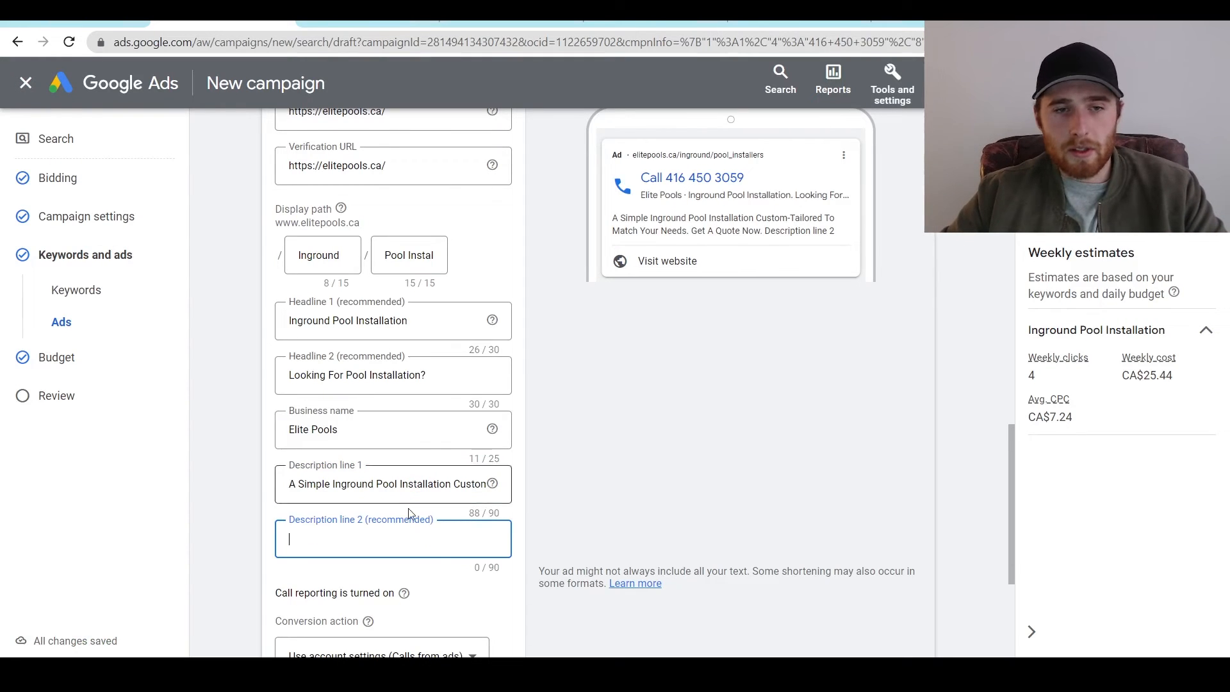
pyautogui.write('Easy And Professional (Services) To Make Your Life Easy And Hassle Free. Call Now!')
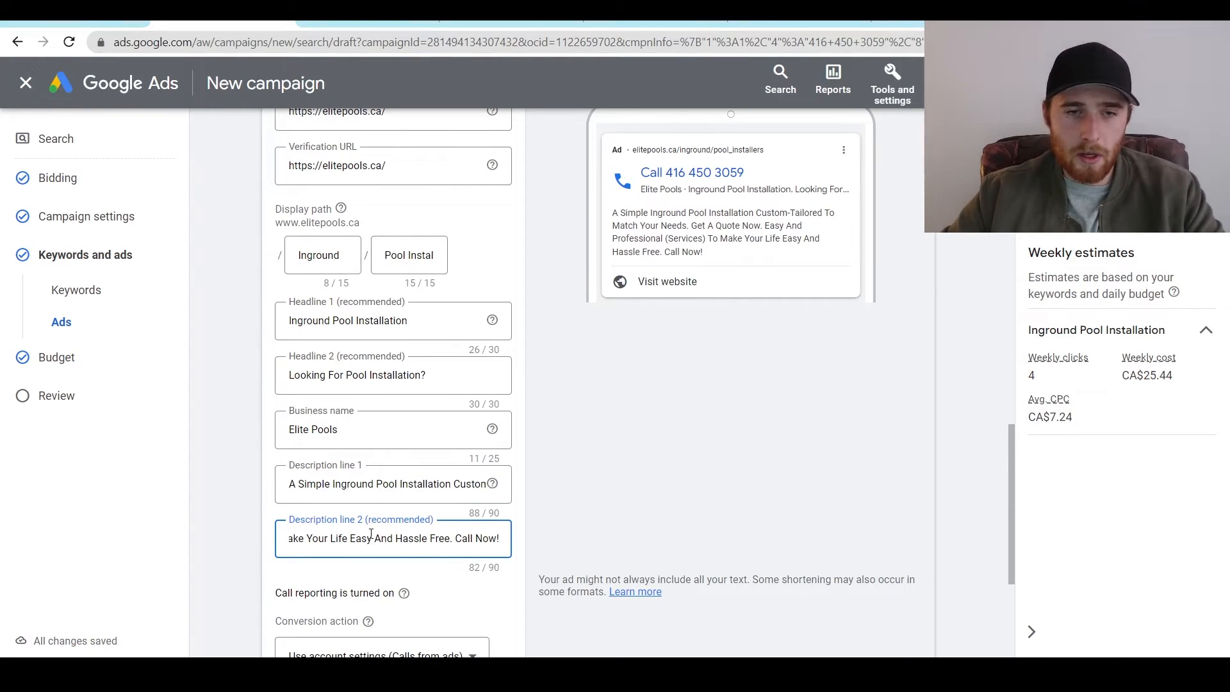
pyautogui.tripleClick(422, 540)
pyautogui.moveTo(398, 540); pyautogui.dragTo(441, 539)
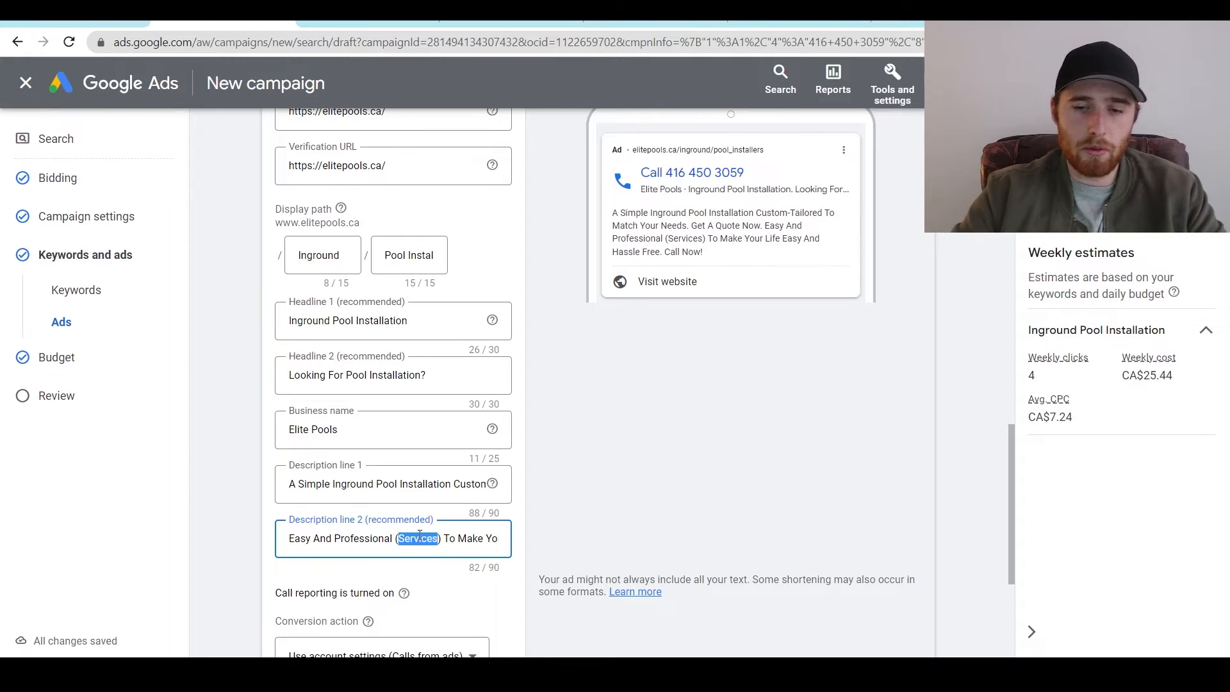
pyautogui.press('BackSpace')
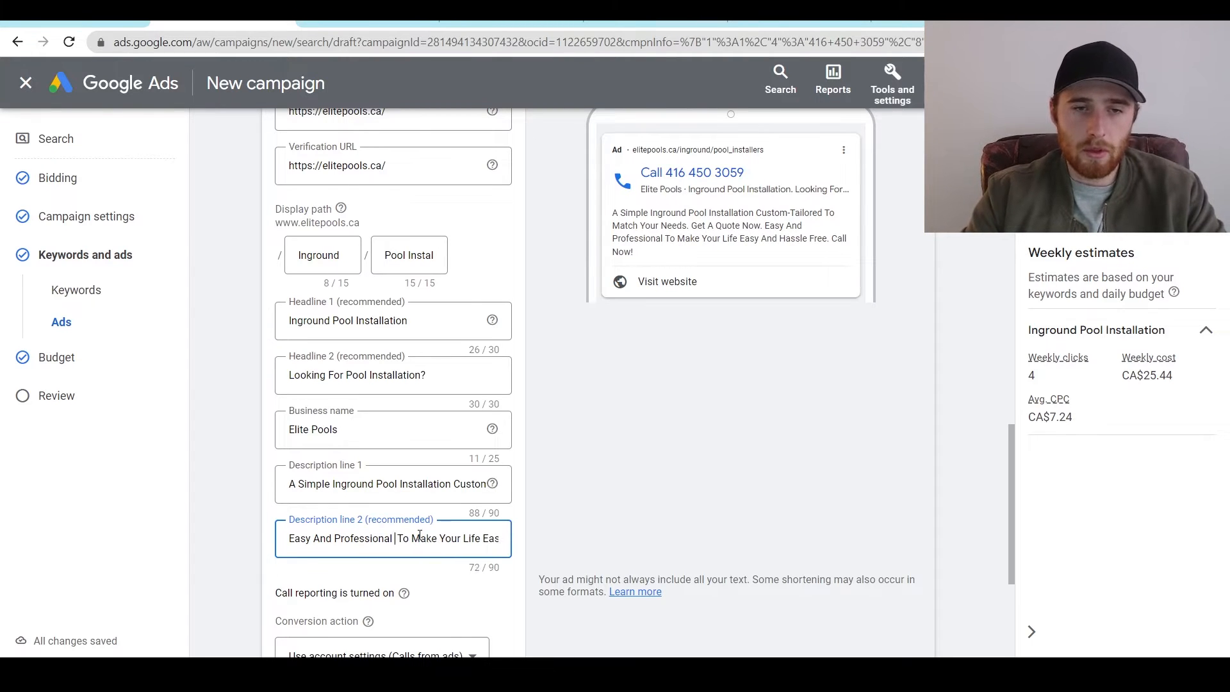
pyautogui.write('Pool ')
pyautogui.write('Installati')
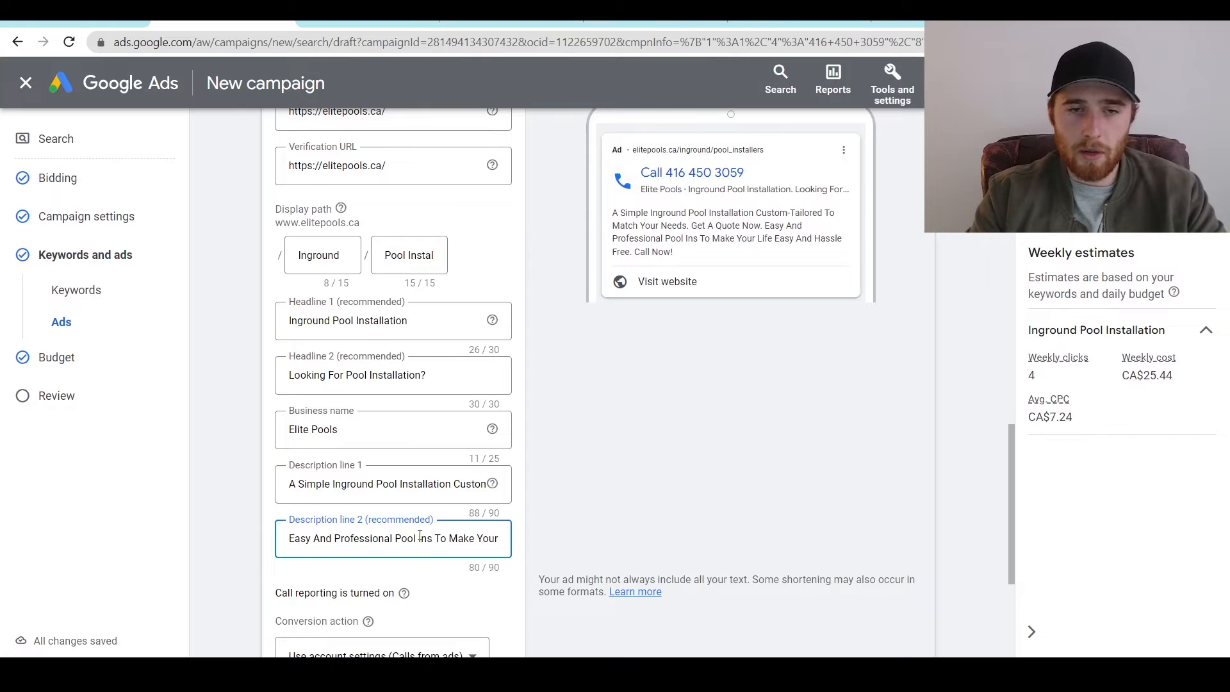
pyautogui.write('on')
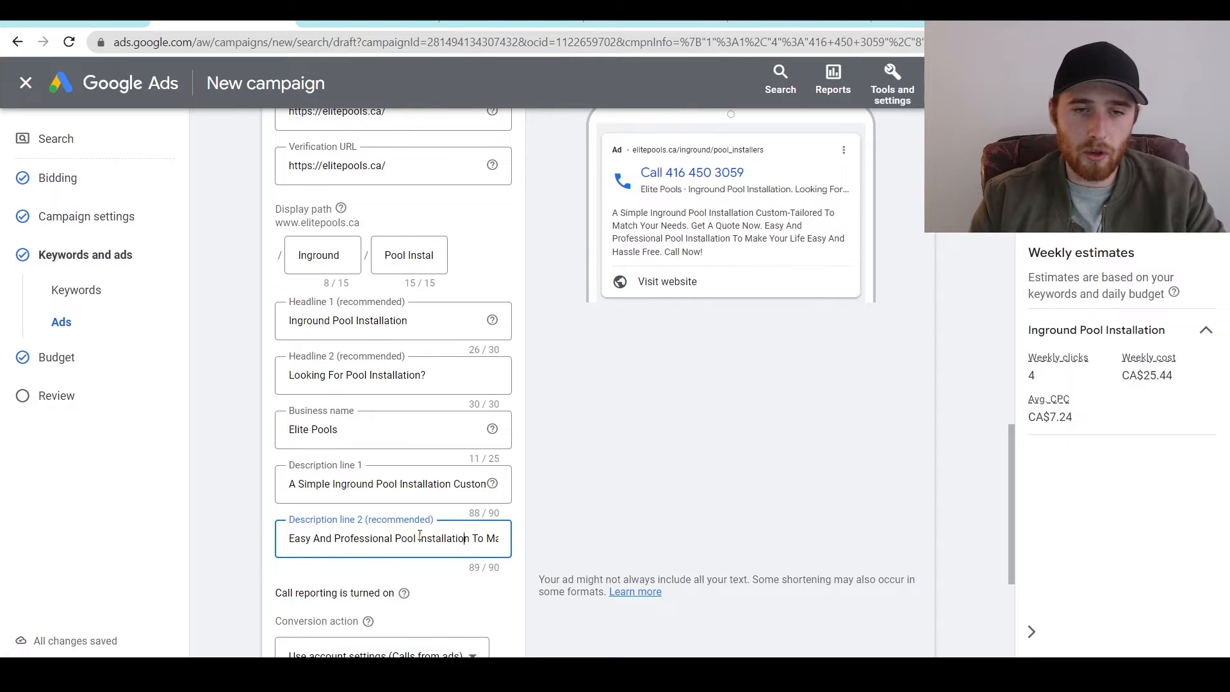
pyautogui.hotkey('ctrl', 'Left')
pyautogui.hotkey('ctrl', 'Left')
pyautogui.write('Inground')
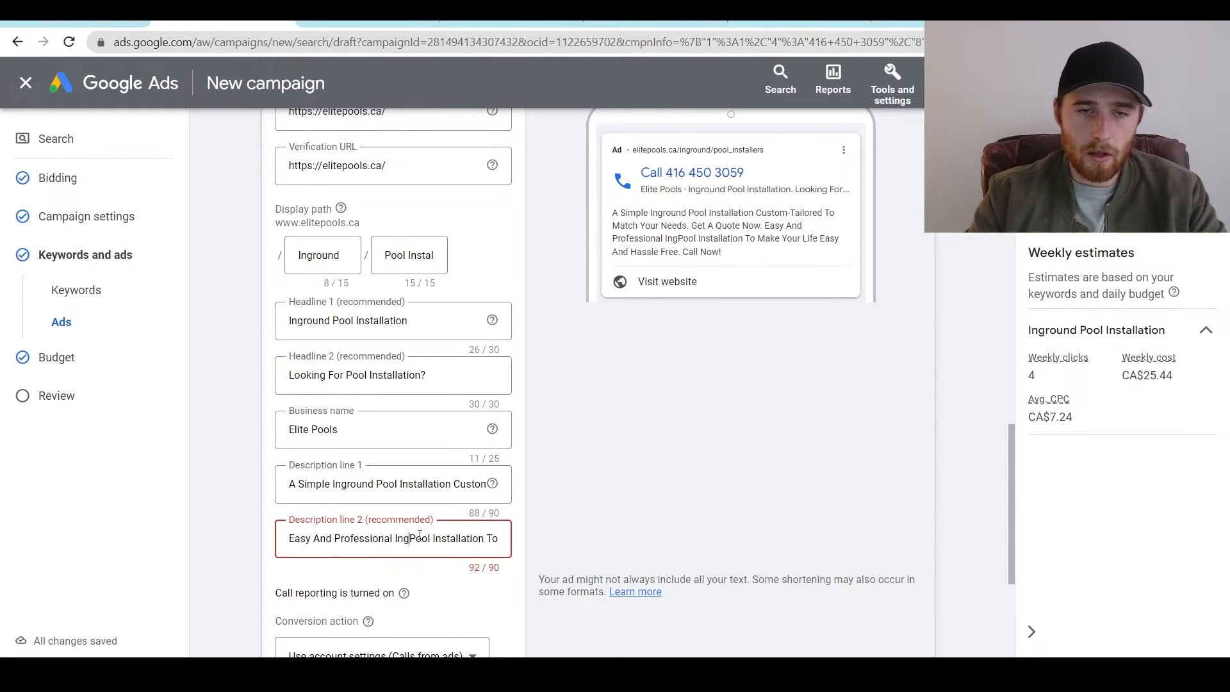
# Shorten description line 2 by removing And Hassle Free while keeping the Call Now! ending.
pyautogui.hotkey('ctrl', 'Right')
pyautogui.hotkey('ctrl', 'Right')
pyautogui.hotkey('ctrl', 'Right')
pyautogui.hotkey('ctrl', 'Right')
pyautogui.hotkey('ctrl', 'Right')
pyautogui.hotkey('ctrl', 'Right')
pyautogui.hotkey('ctrl', 'Right')
pyautogui.hotkey('ctrl', 'Right')
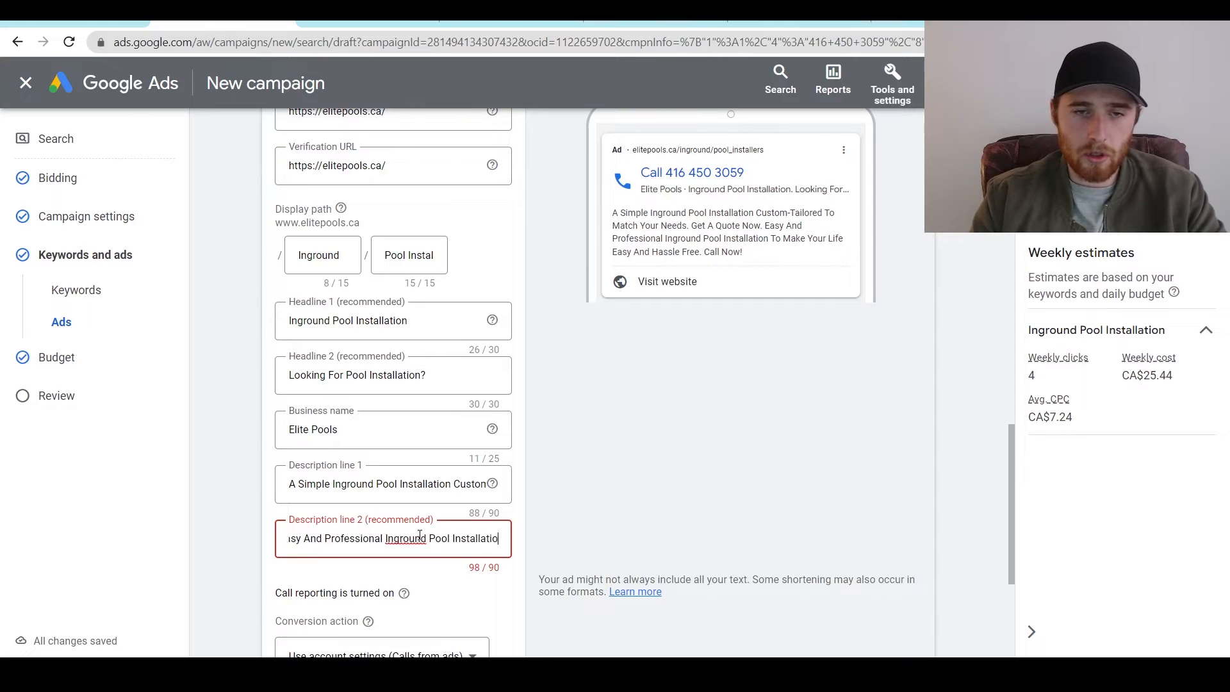
pyautogui.hotkey('ctrl', 'Right')
pyautogui.hotkey('ctrl', 'Right')
pyautogui.hotkey('ctrl', 'Right')
pyautogui.hotkey('ctrl', 'Right')
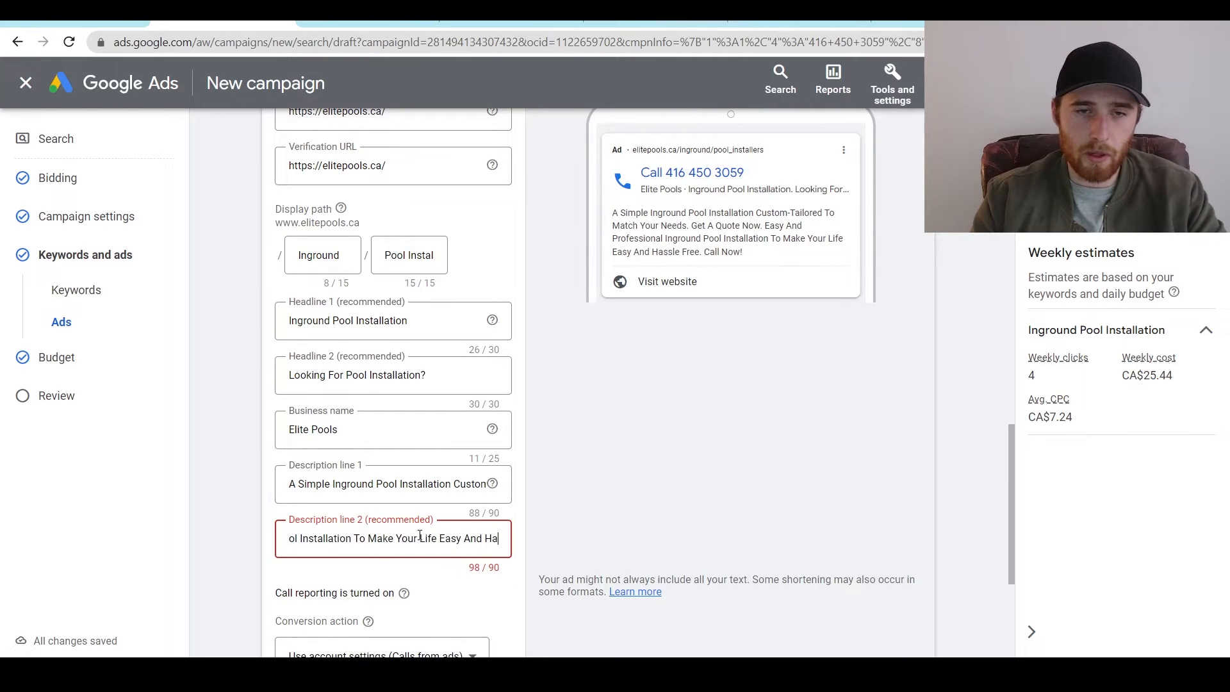
pyautogui.press('Left')
pyautogui.press('Left')
pyautogui.press('Left')
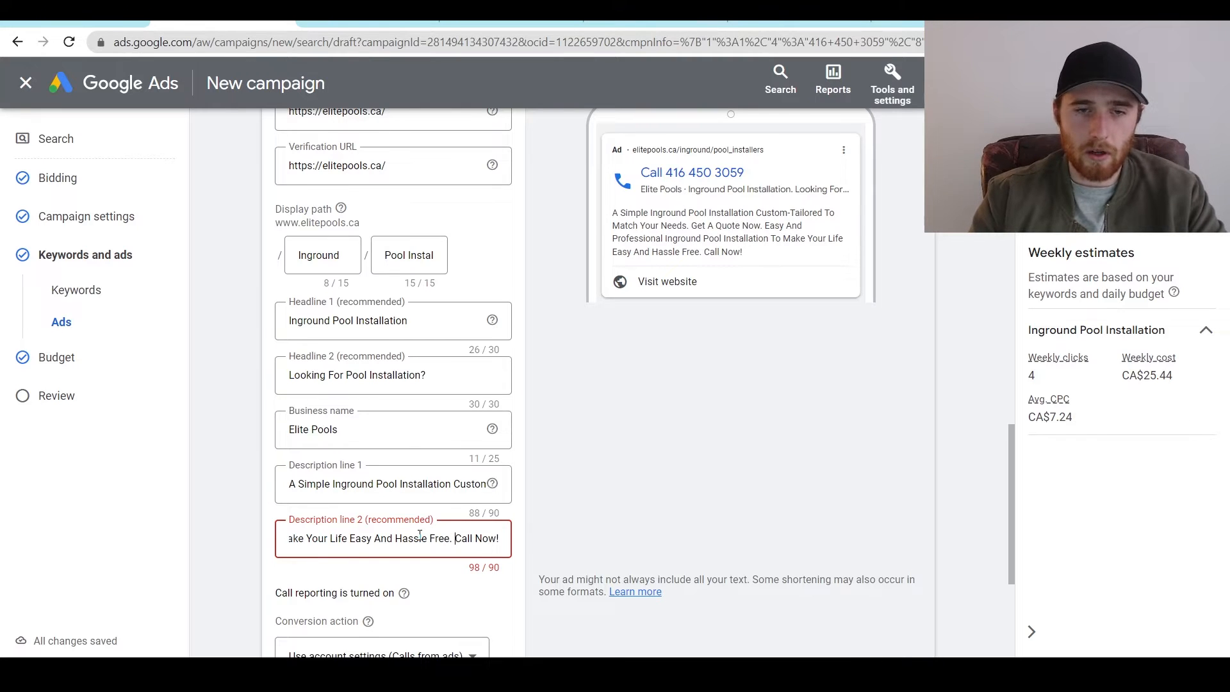
pyautogui.press('BackSpace')
pyautogui.press('BackSpace')
pyautogui.press('BackSpace')
pyautogui.press('BackSpace')
pyautogui.press('BackSpace')
pyautogui.press('BackSpace')
pyautogui.press('BackSpace')
pyautogui.press('BackSpace')
pyautogui.press('BackSpace')
pyautogui.press('BackSpace')
pyautogui.press('BackSpace')
pyautogui.press('BackSpace')
pyautogui.press('BackSpace')
pyautogui.press('BackSpace')
pyautogui.press('BackSpace')
pyautogui.press('BackSpace')
pyautogui.press('Left')
pyautogui.press('Left')
pyautogui.press('Left')
pyautogui.press('Left')
pyautogui.press('Left')
pyautogui.press('Left')
pyautogui.press('Left')
pyautogui.press('Left')
pyautogui.press('Left')
pyautogui.press('Left')
pyautogui.press('Left')
pyautogui.press('Left')
pyautogui.press('Left')
pyautogui.press('Left')
pyautogui.press('Left')
pyautogui.press('Left')
pyautogui.press('Left')
pyautogui.press('Left')
pyautogui.press('Left')
pyautogui.press('Left')
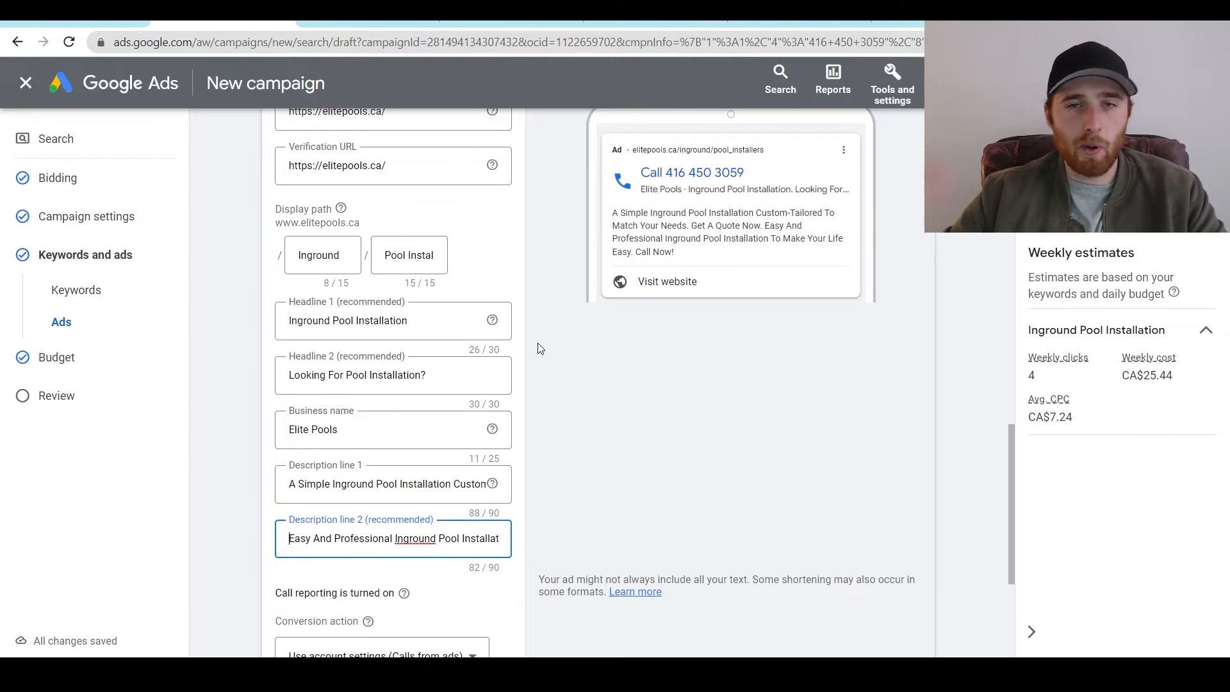
# Continue from the finished call ad to the budget stage and set a custom average daily budget of CA$75.25.
pyautogui.middleClick(661, 404)
pyautogui.scroll(-2, 660, 404)
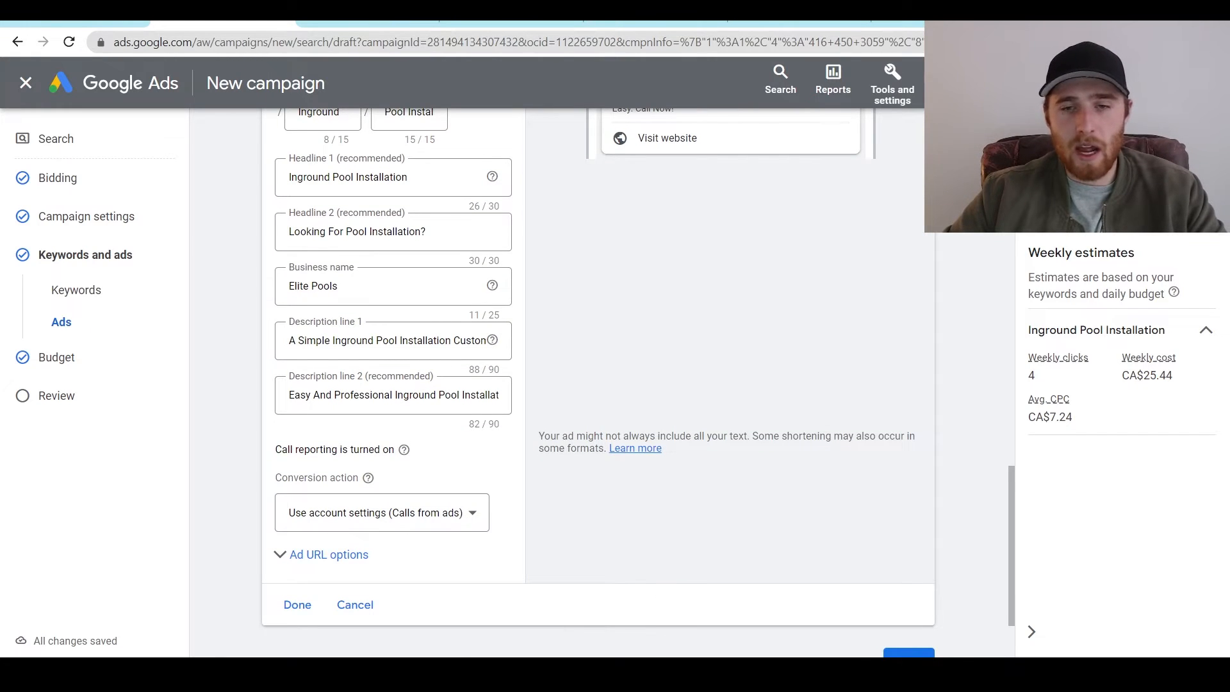
pyautogui.scroll(-2, 923, 554)
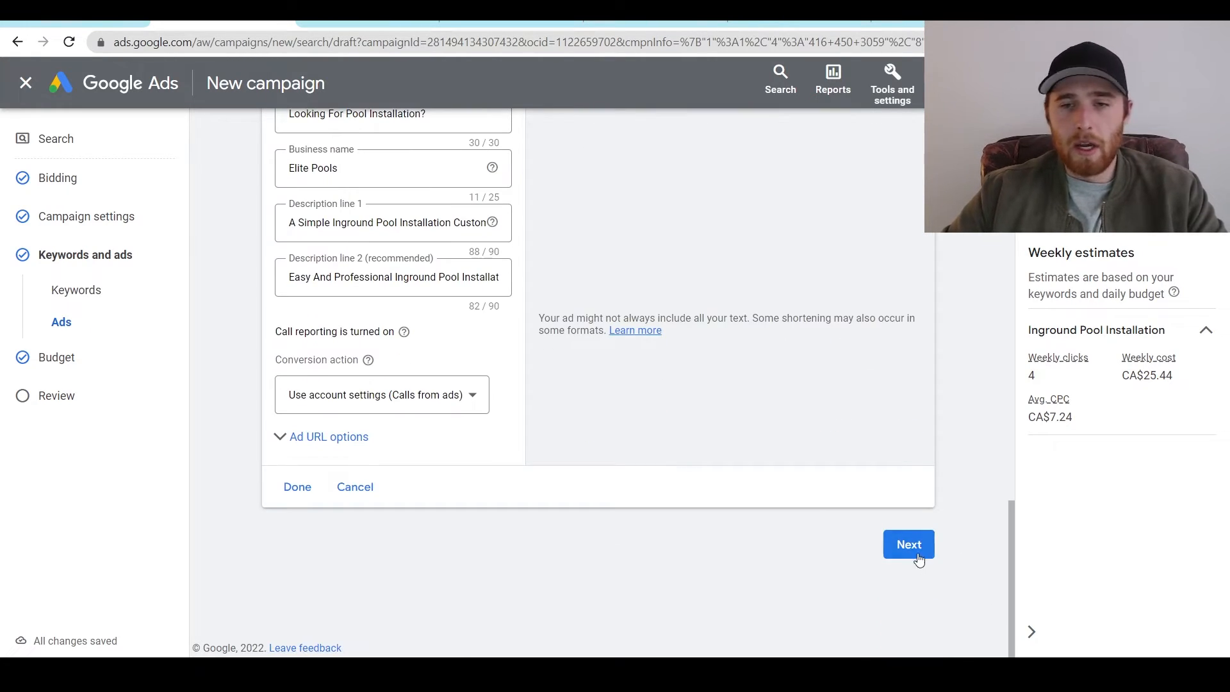
pyautogui.click(917, 555)
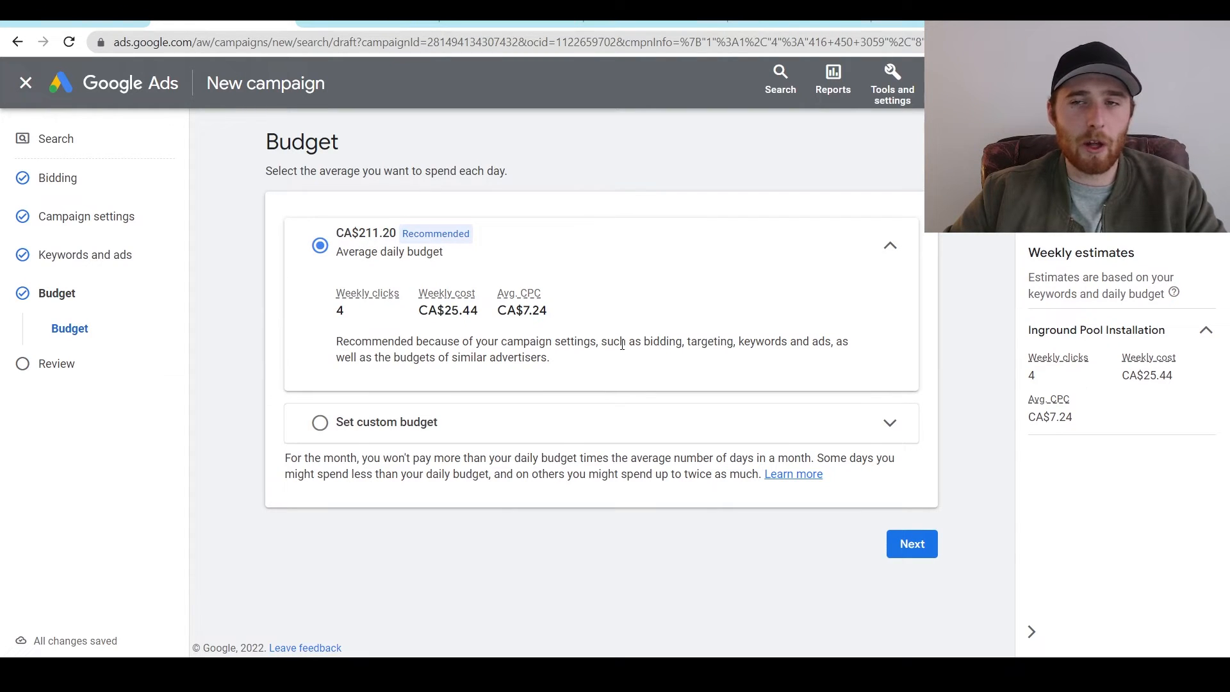
pyautogui.click(352, 424)
pyautogui.moveTo(426, 350); pyautogui.dragTo(279, 344)
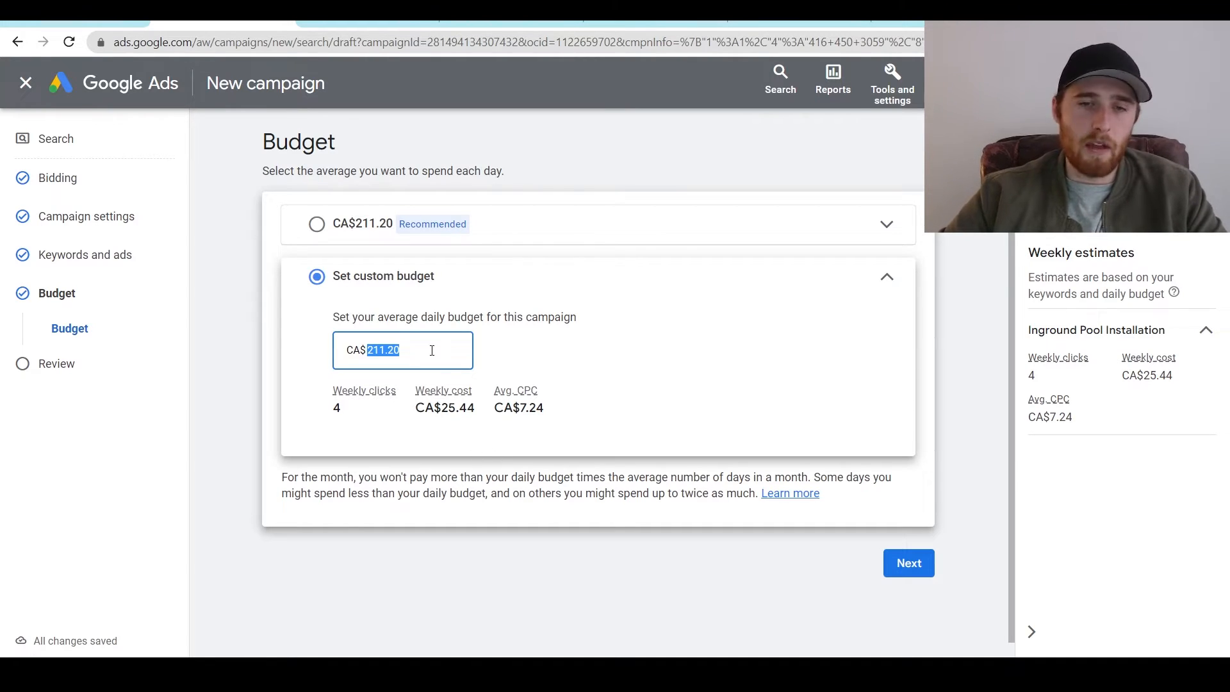
pyautogui.write('75')
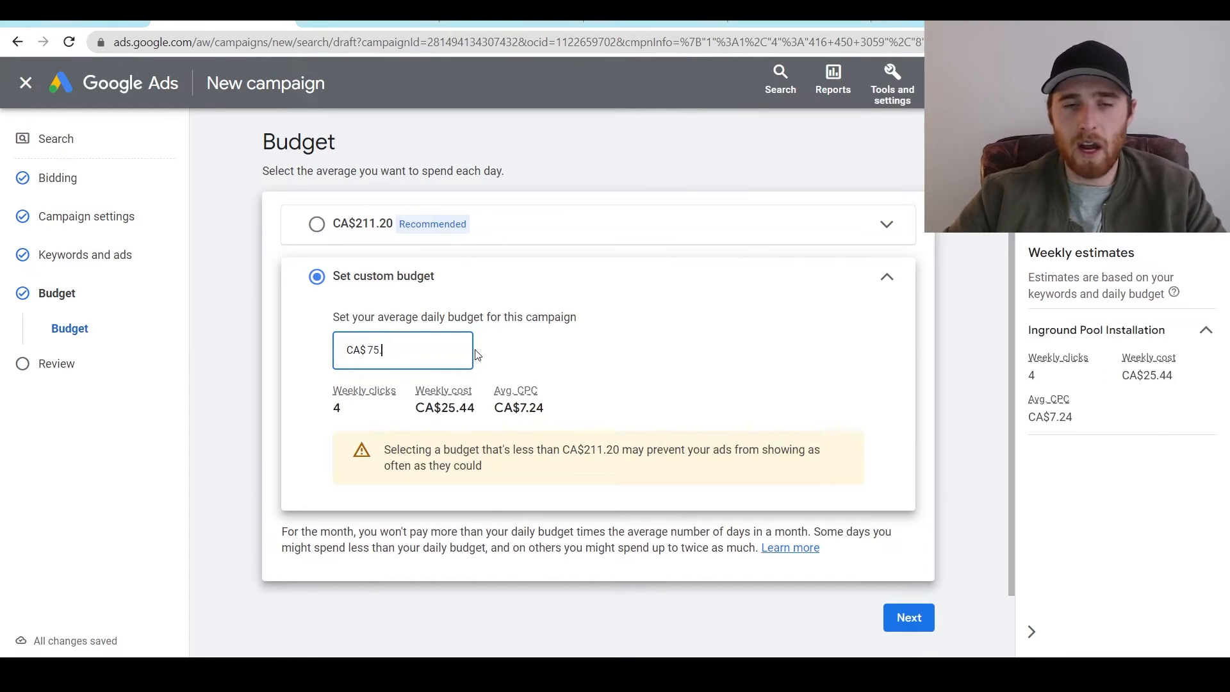
pyautogui.write('.25')
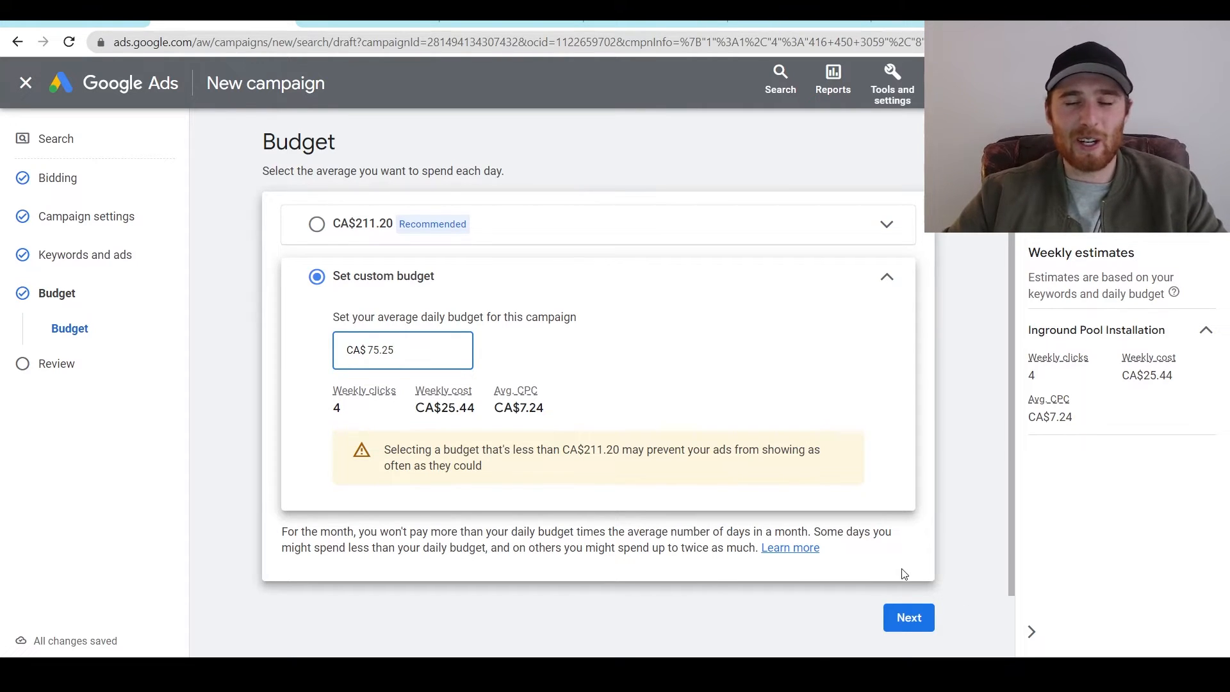
# Continue to the campaign review and publish the Pool Installation campaign.
pyautogui.click(908, 618)
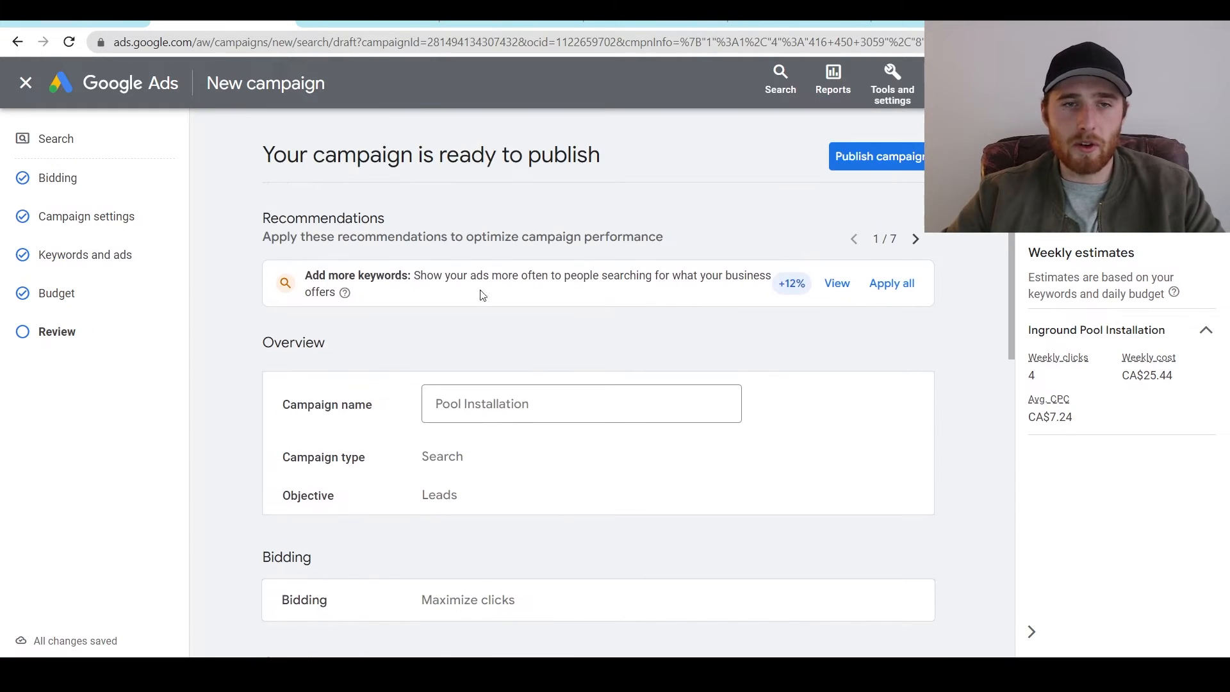
pyautogui.scroll(-10, 515, 305)
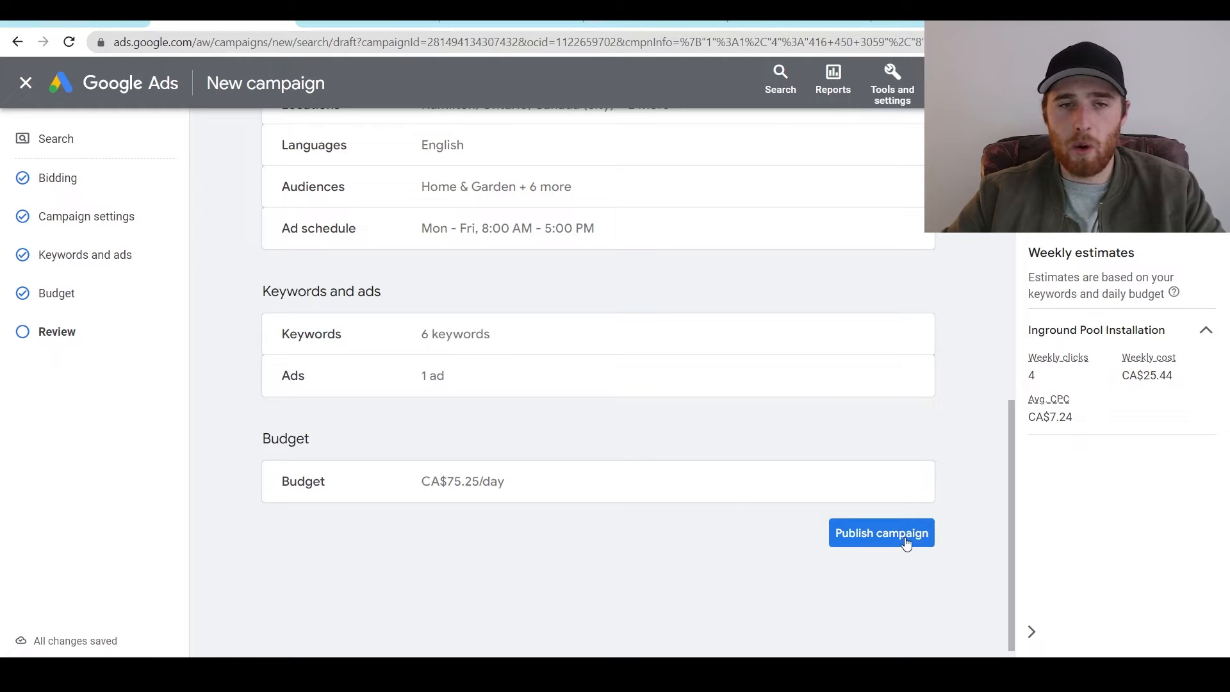
pyautogui.click(878, 540)
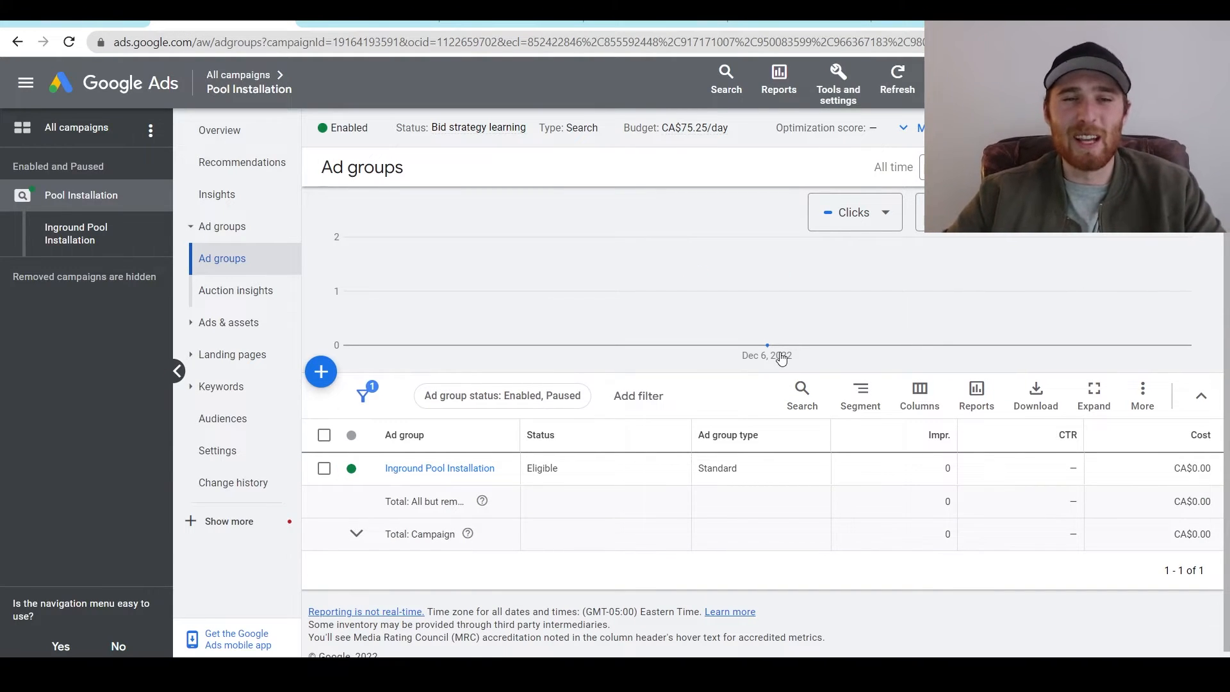
# Pause the newly published Pool Installation campaign.
pyautogui.moveTo(691, 308)
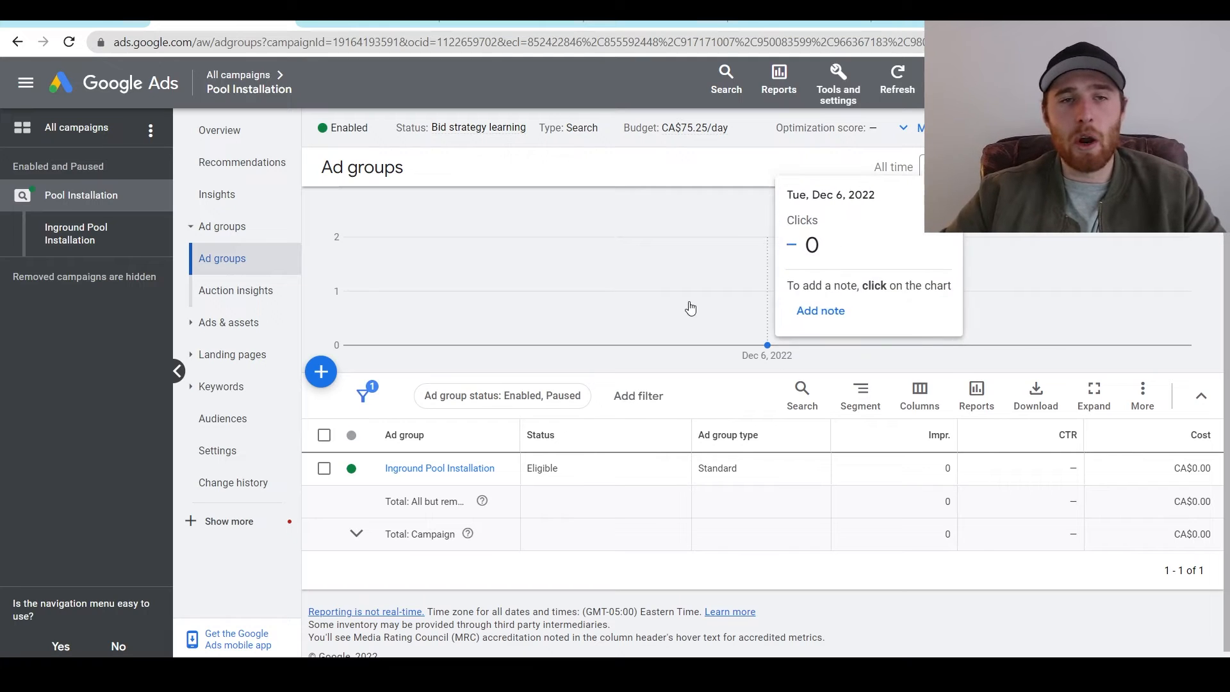
pyautogui.click(349, 128)
pyautogui.click(359, 169)
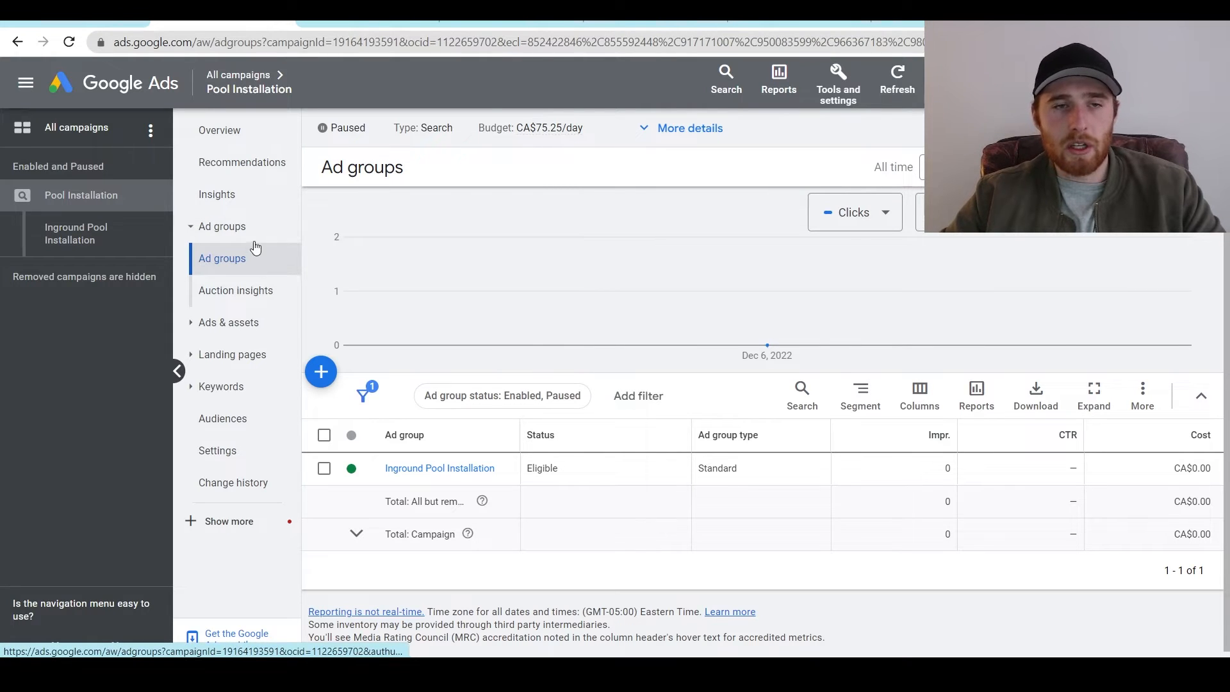
# Copy the call ad and paste it into the Inground Pool Installation ad group, pausing the new ad and allowing a duplicate.
pyautogui.click(253, 323)
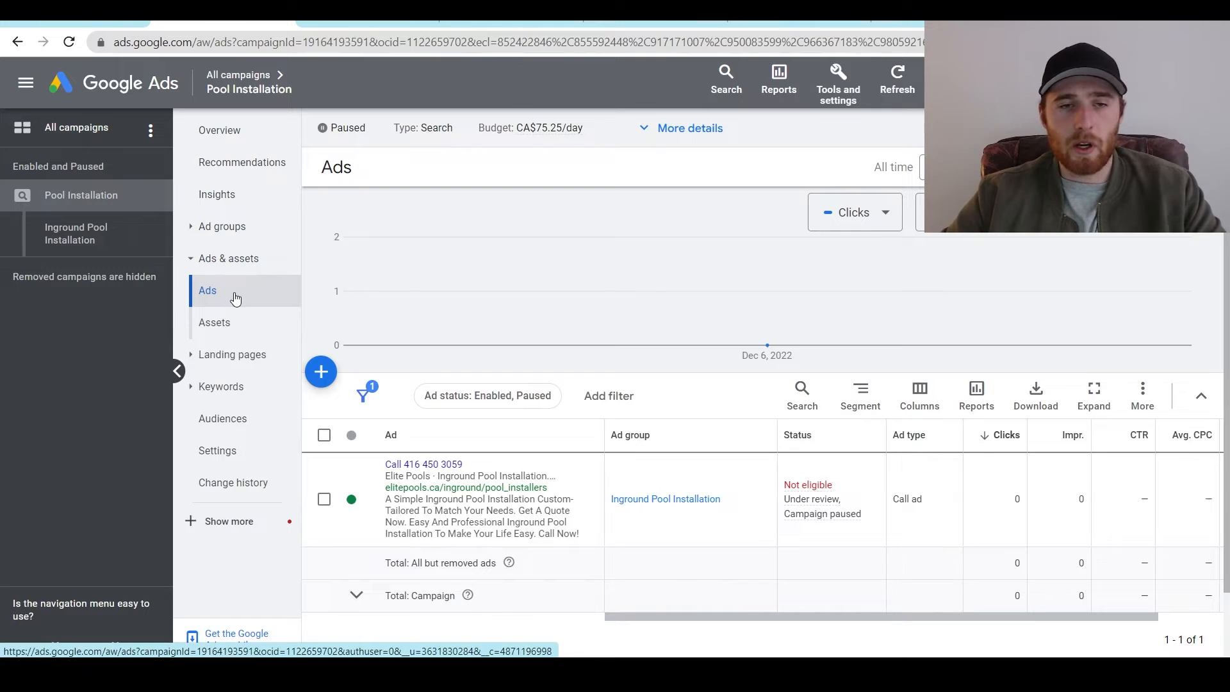
pyautogui.click(323, 499)
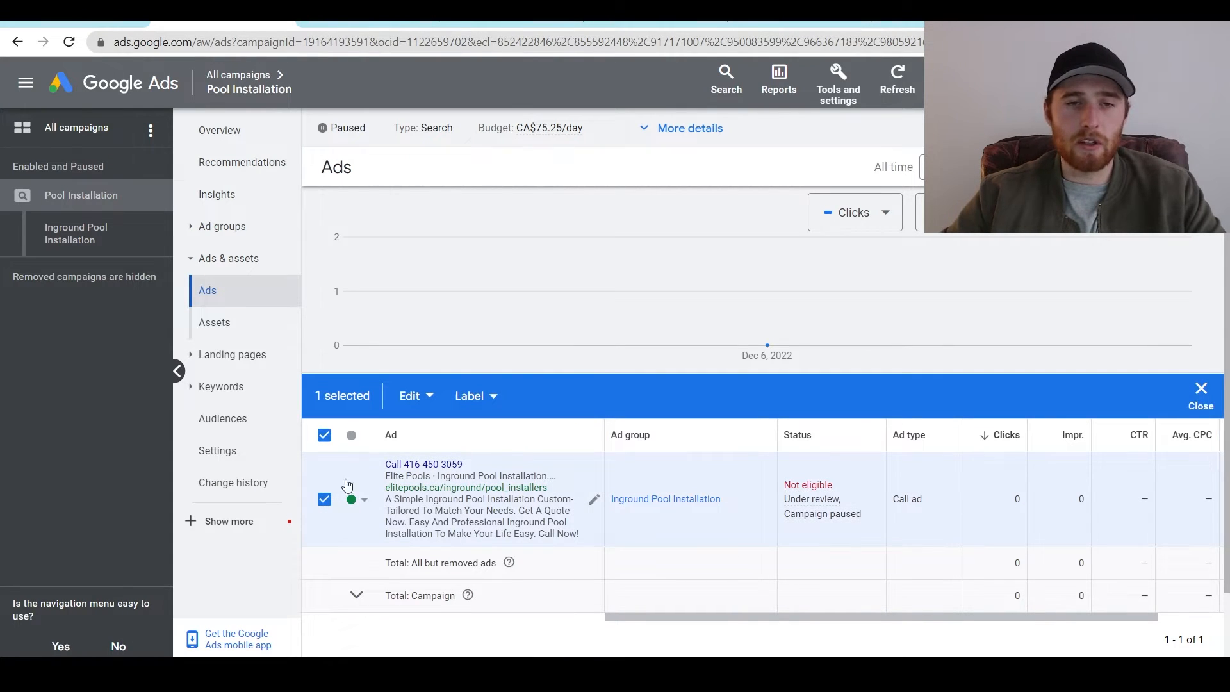
pyautogui.click(409, 397)
pyautogui.click(291, 210)
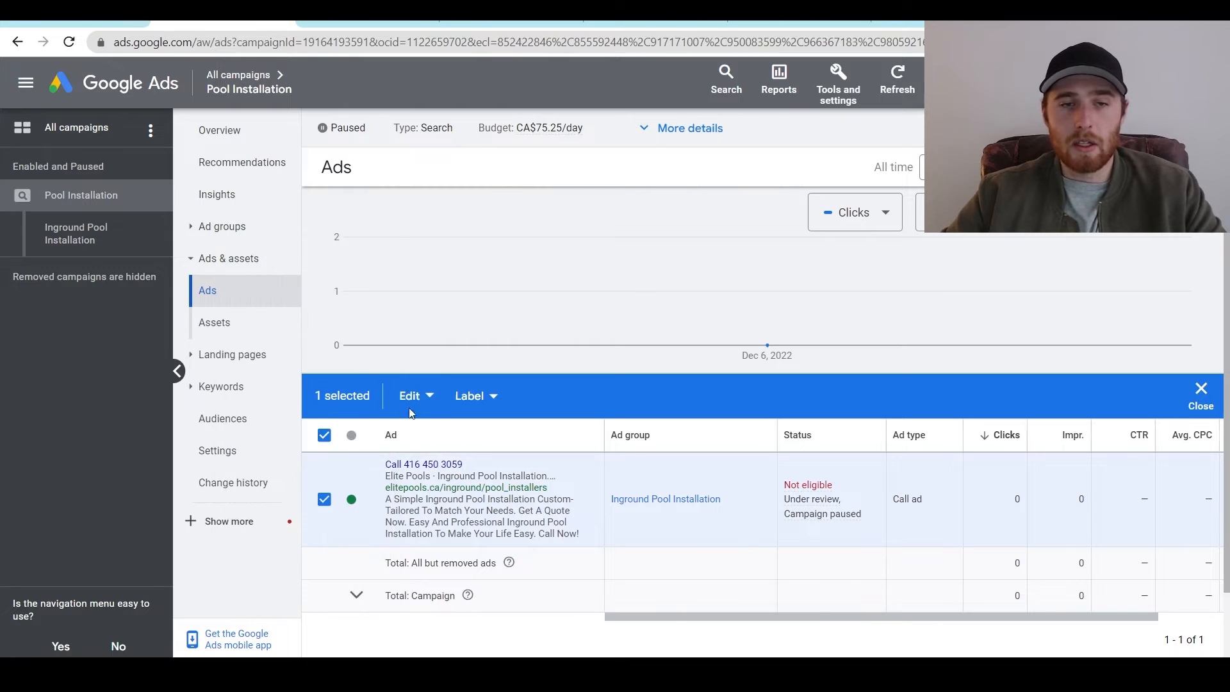
pyautogui.click(415, 407)
pyautogui.click(305, 289)
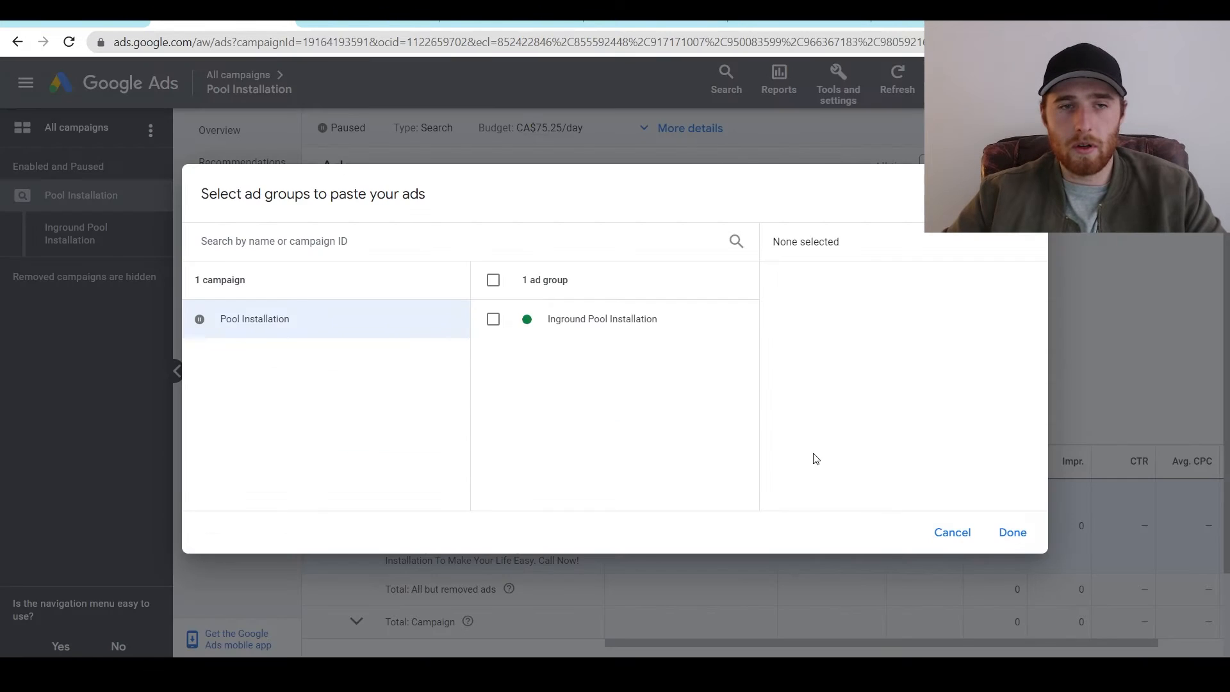
pyautogui.click(585, 320)
pyautogui.click(1013, 533)
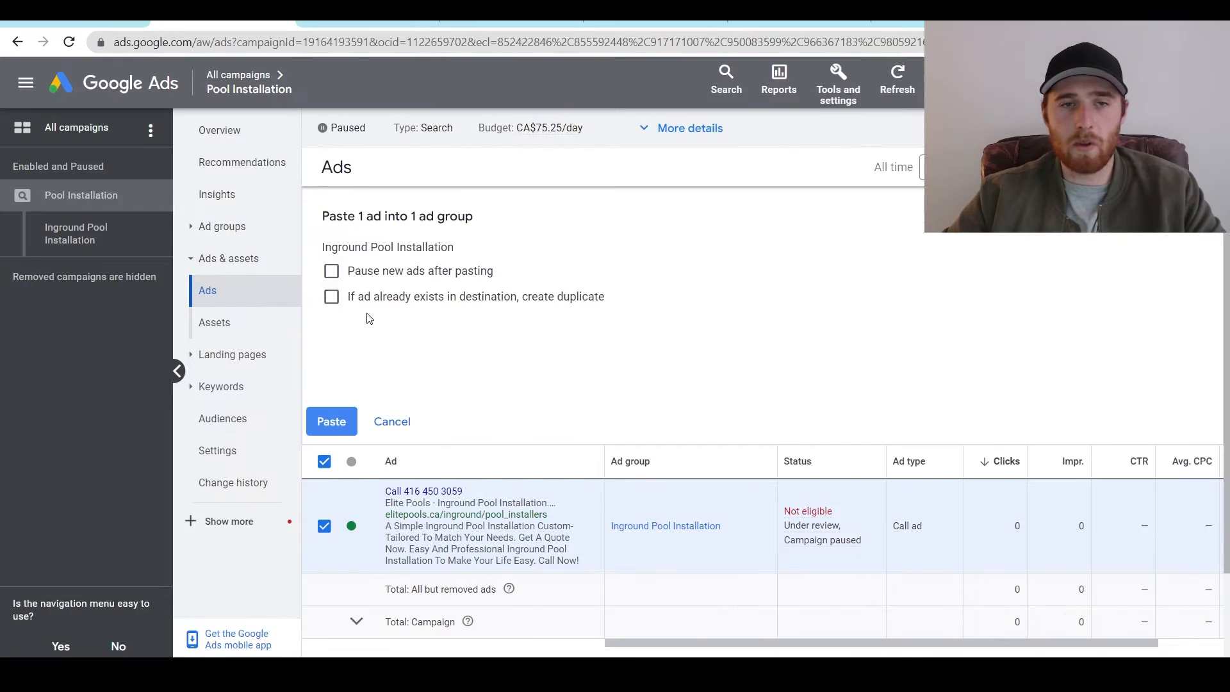
pyautogui.click(332, 271)
pyautogui.click(331, 297)
pyautogui.click(331, 421)
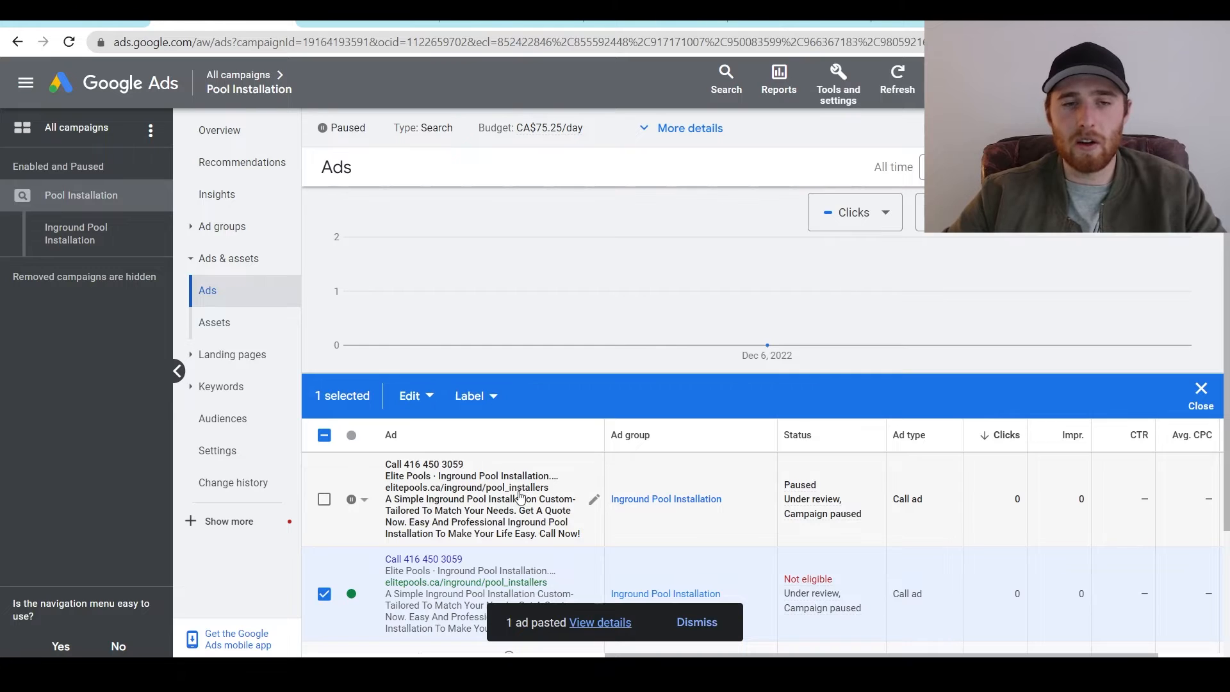
# Paste a second paused duplicate of the call ad into the Inground Pool Installation ad group and clear the ad selection.
pyautogui.click(416, 396)
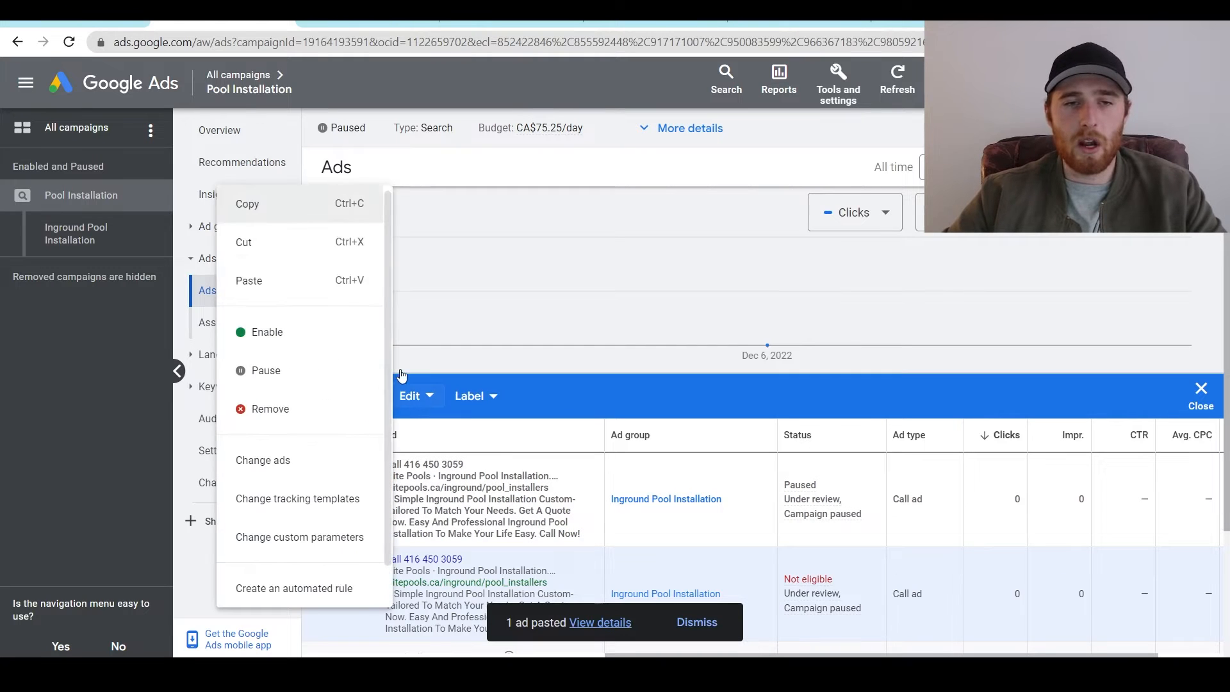
pyautogui.click(322, 222)
pyautogui.click(413, 396)
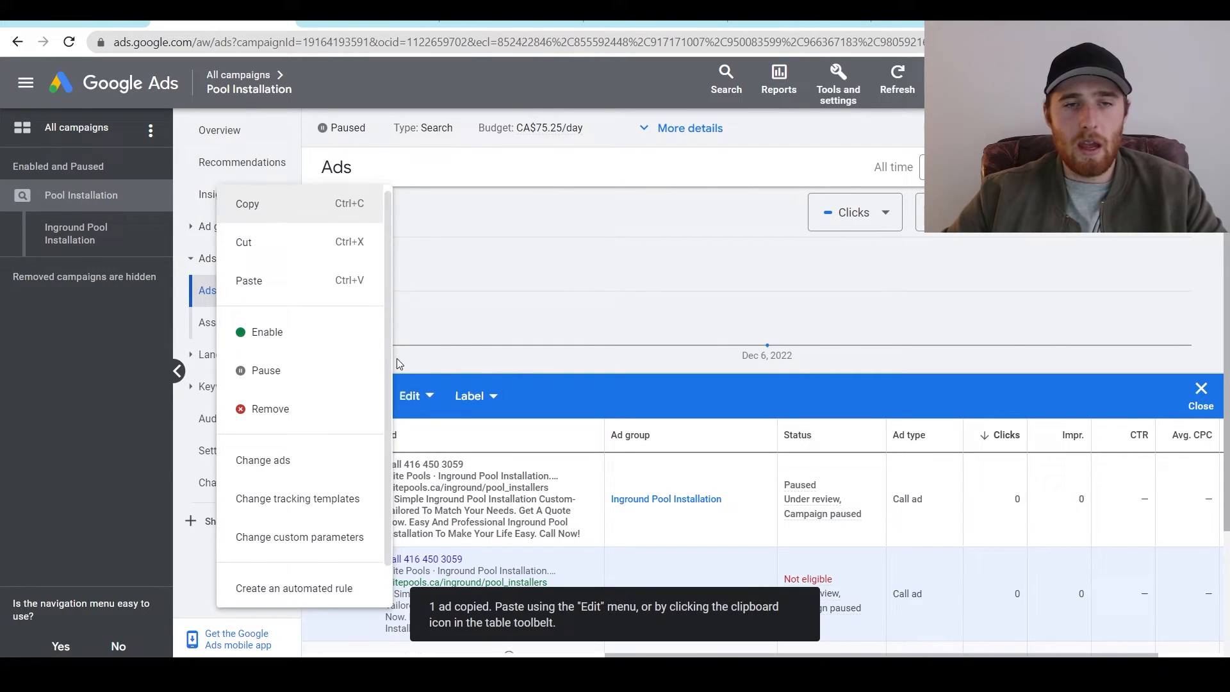
pyautogui.click(344, 295)
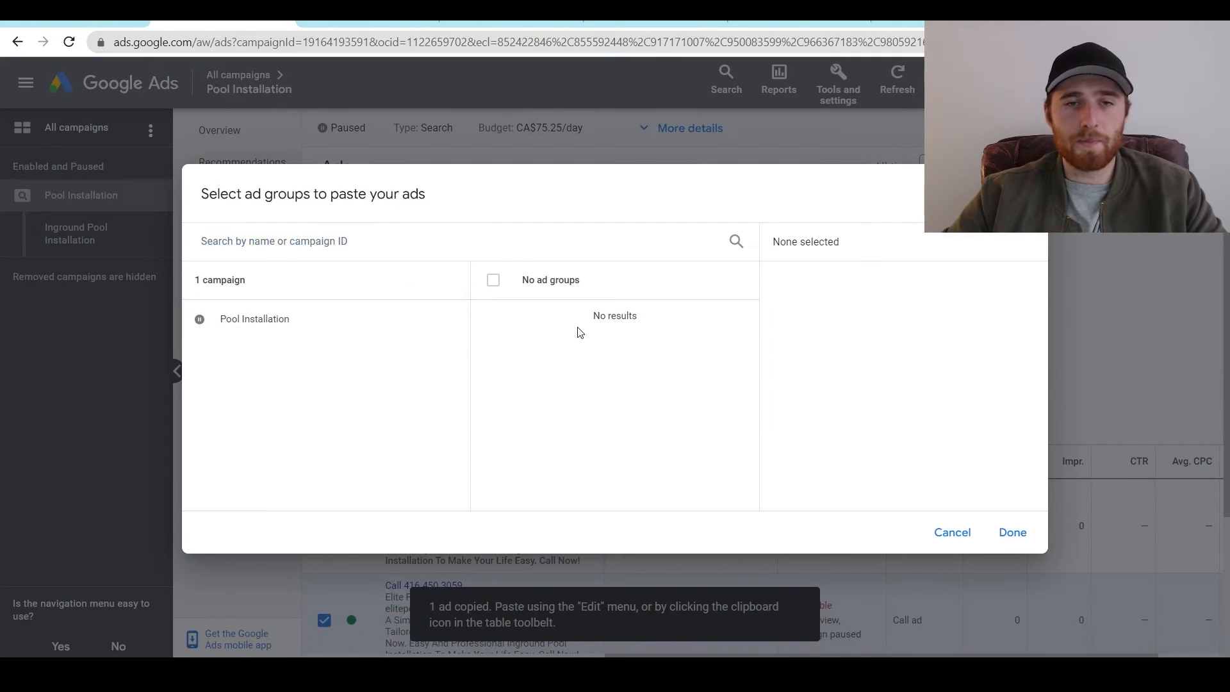
pyautogui.click(420, 324)
pyautogui.click(607, 330)
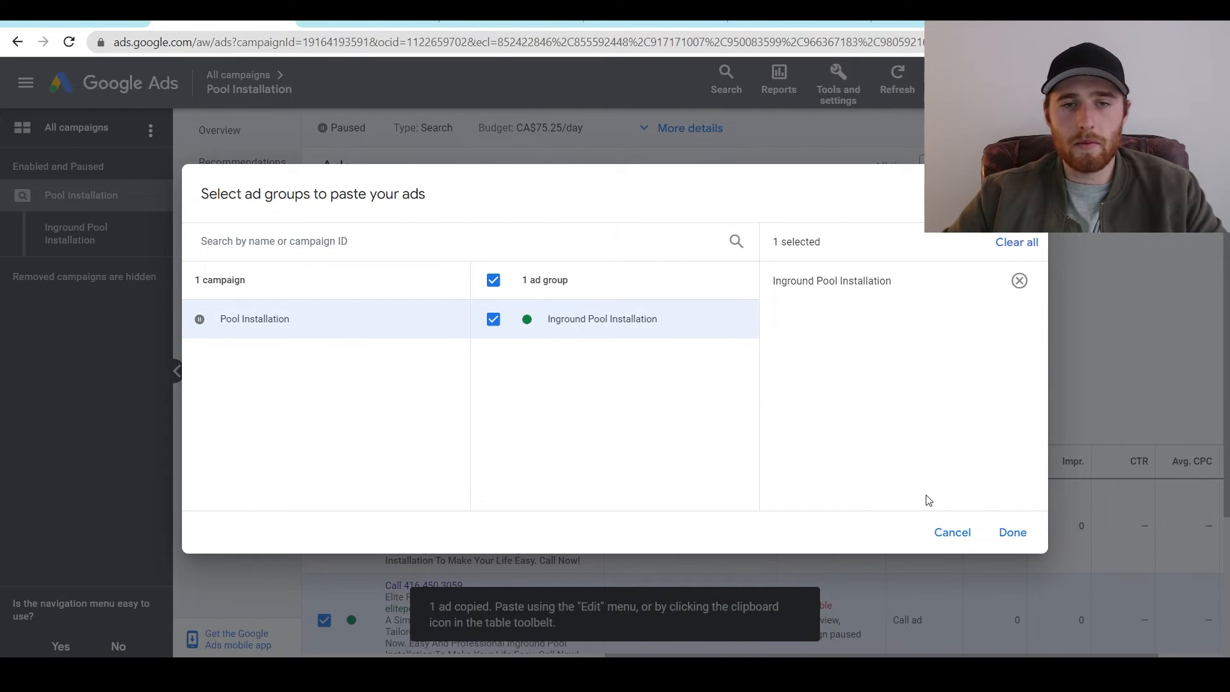
pyautogui.click(1013, 533)
pyautogui.click(403, 270)
pyautogui.click(398, 298)
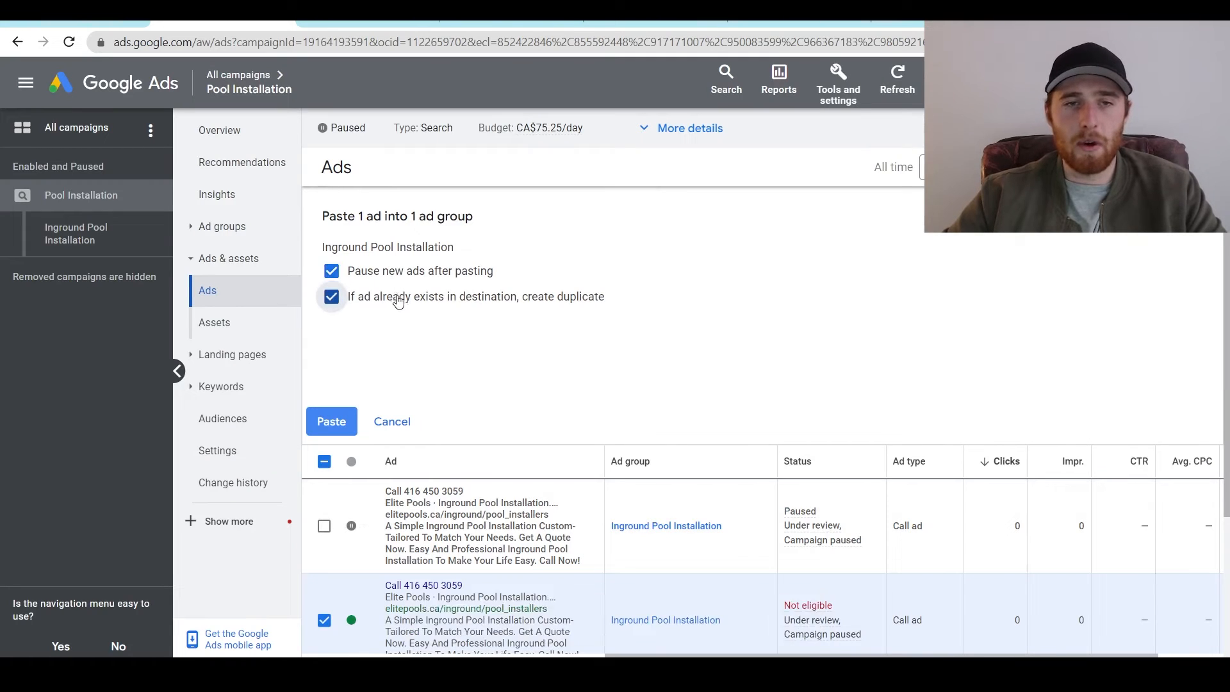
pyautogui.click(343, 423)
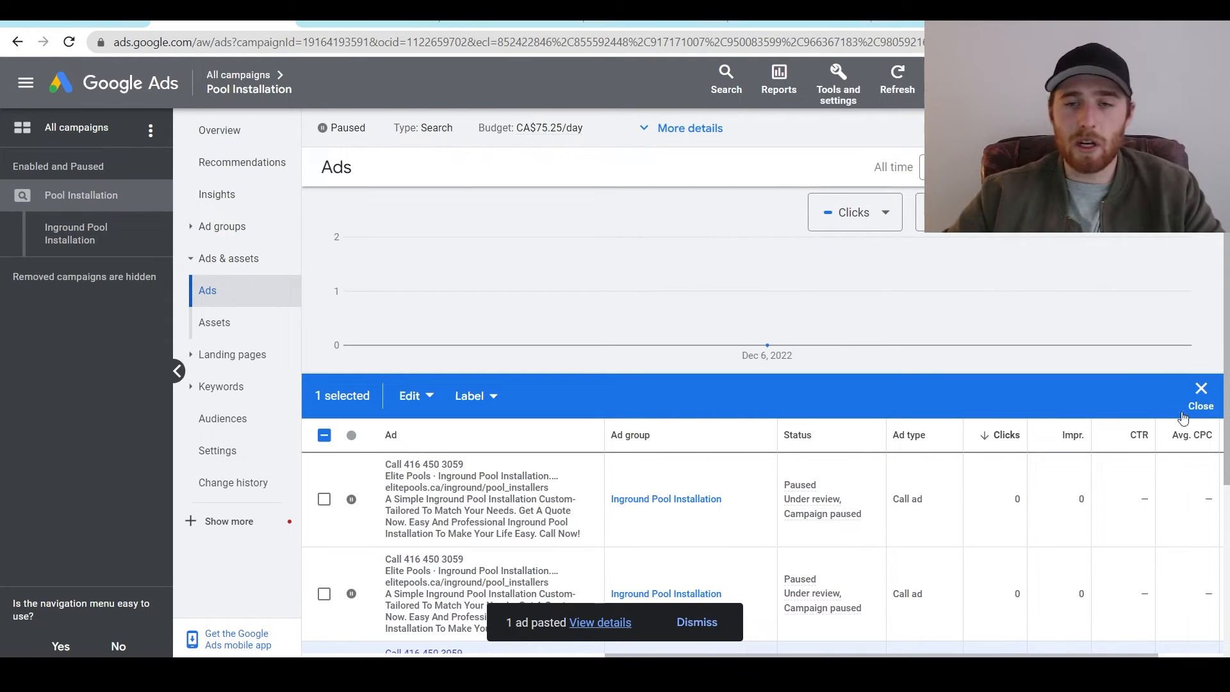
pyautogui.click(1201, 393)
pyautogui.scroll(-2, 673, 557)
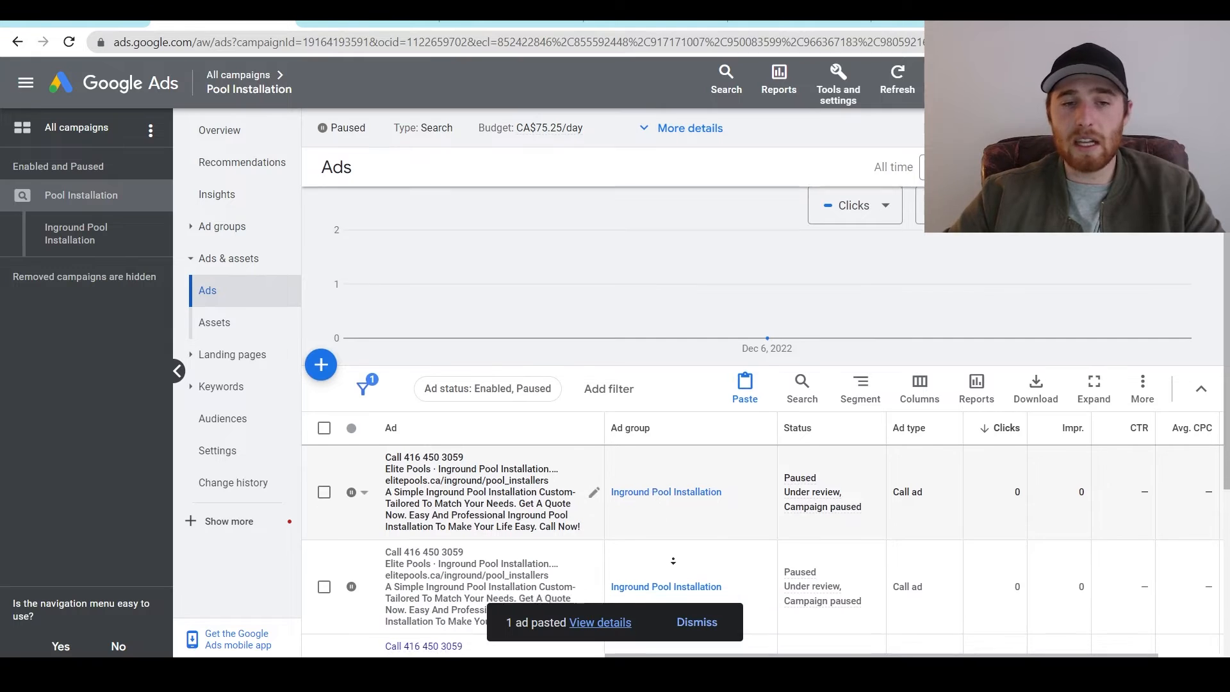
# Open the first paused call ad for editing and replace its Headline 2 with "Get A Free Quote Now".
pyautogui.scroll(-1, 673, 544)
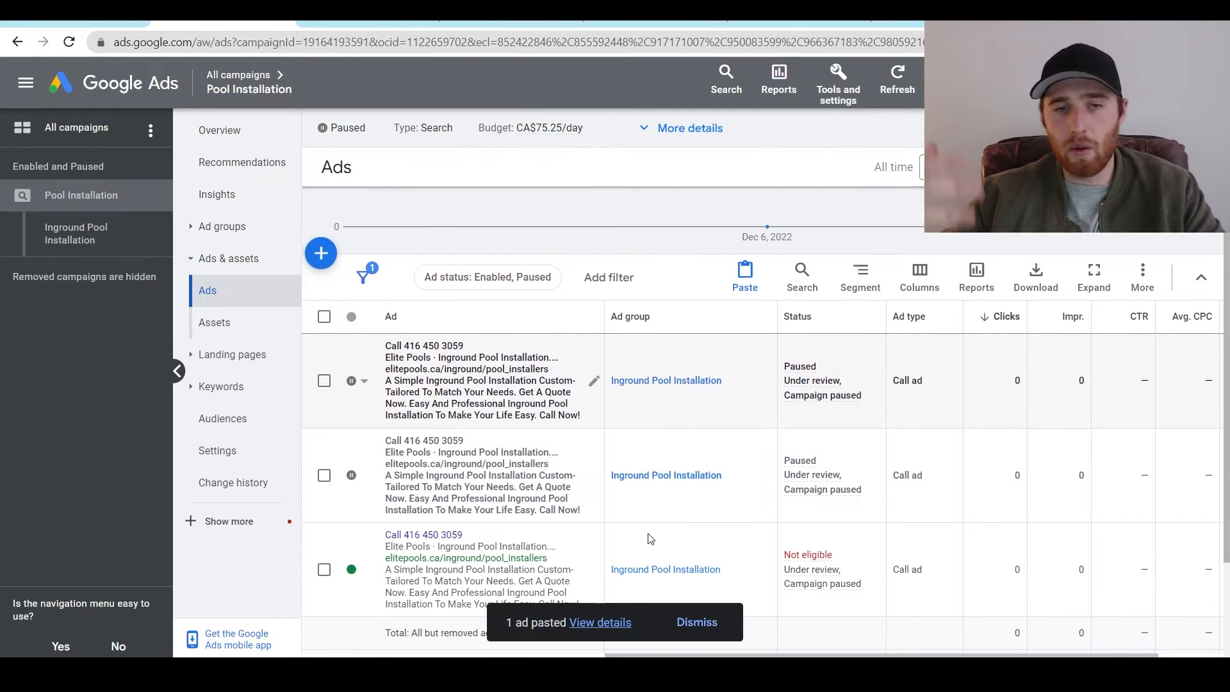
pyautogui.click(595, 389)
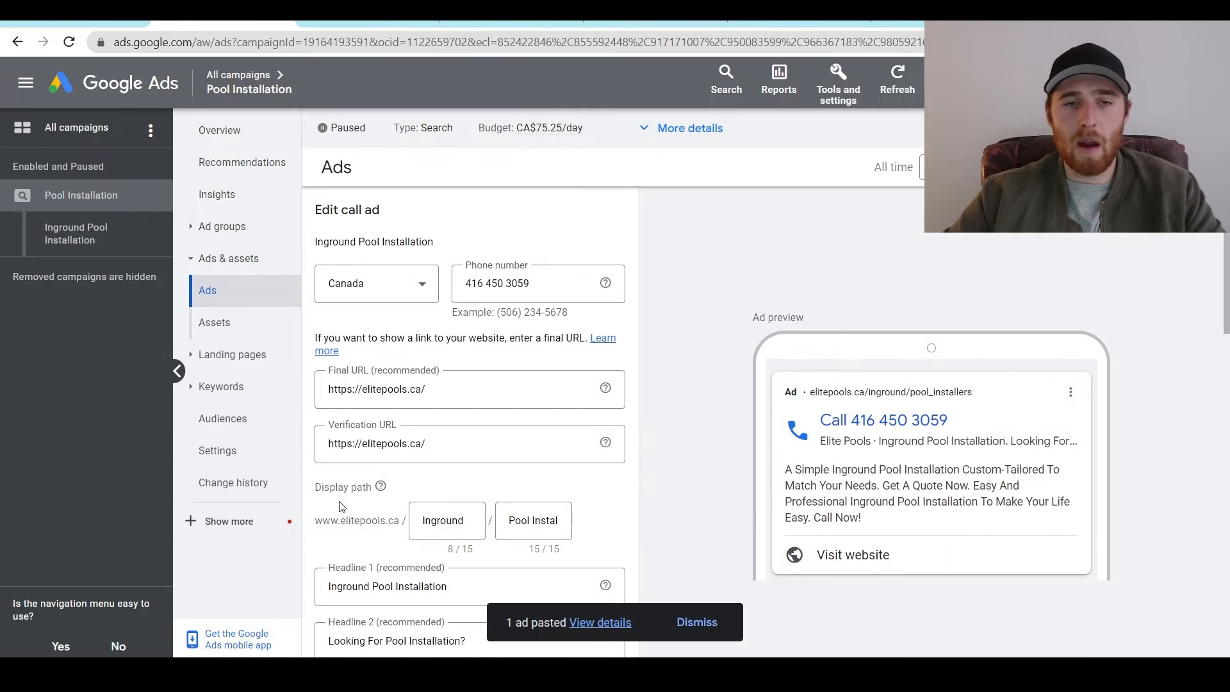
pyautogui.scroll(-3, 478, 429)
pyautogui.moveTo(481, 442); pyautogui.dragTo(300, 443)
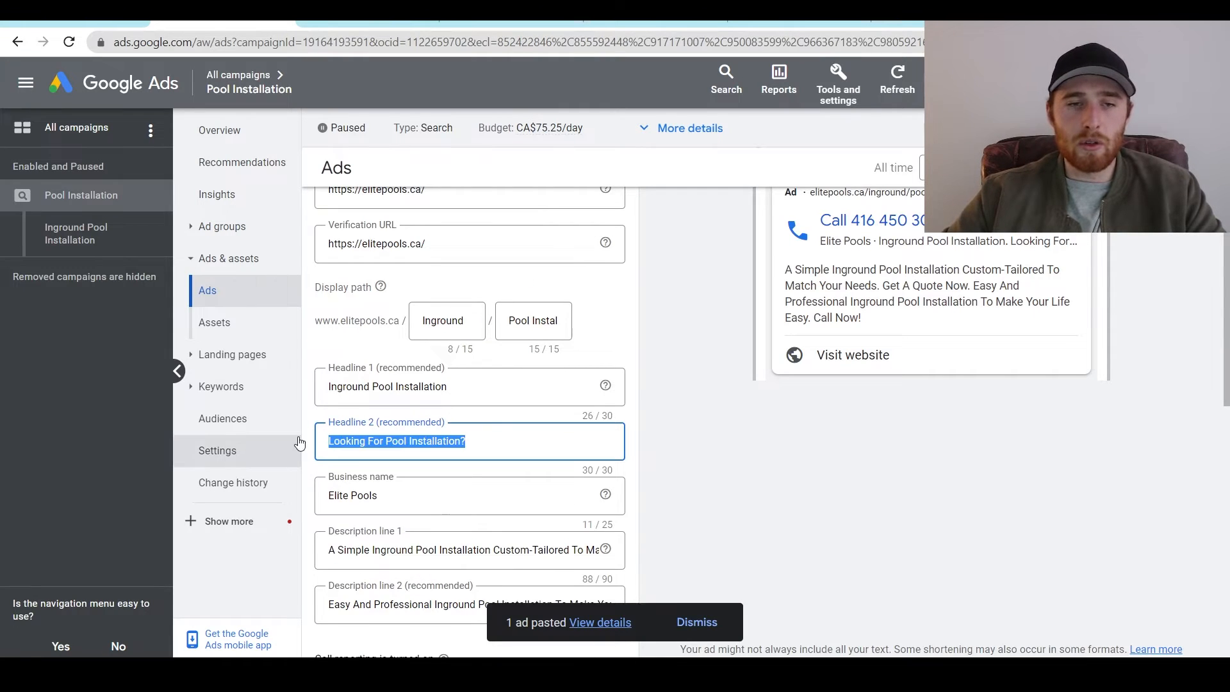
pyautogui.write('Get A Free Quote Now')
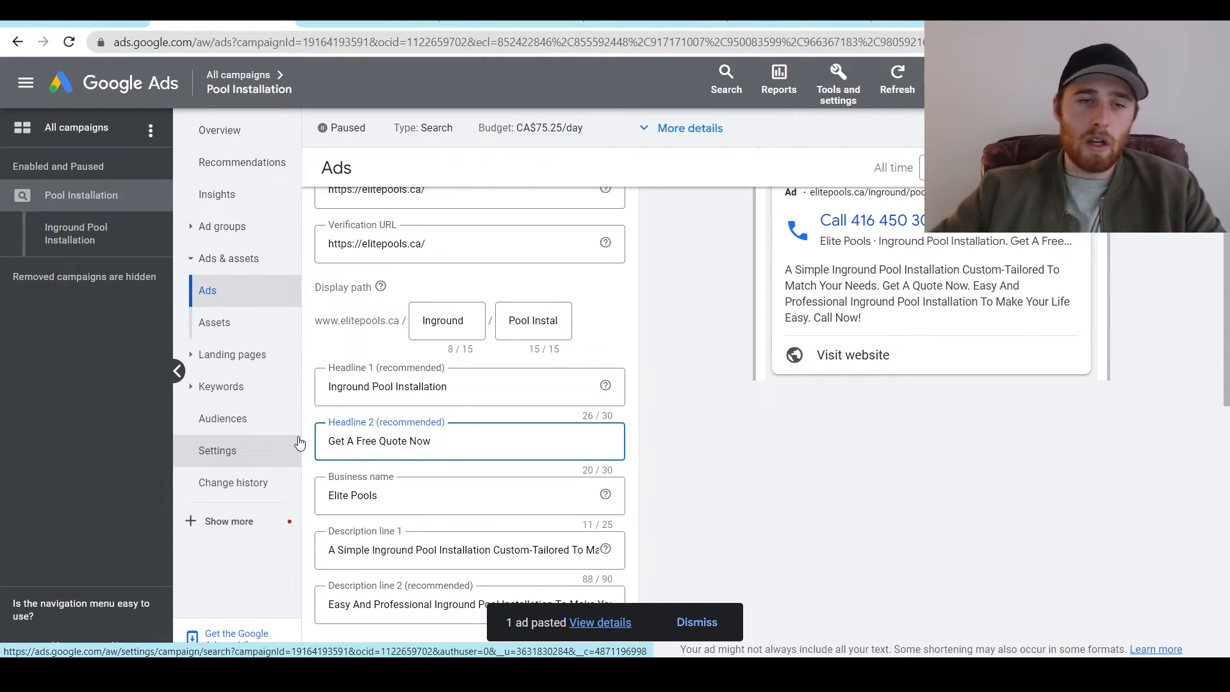
# Change Headline 1 of the call ad to "Local Inground Pool Installers".
pyautogui.doubleClick(437, 385)
pyautogui.write('Installers')
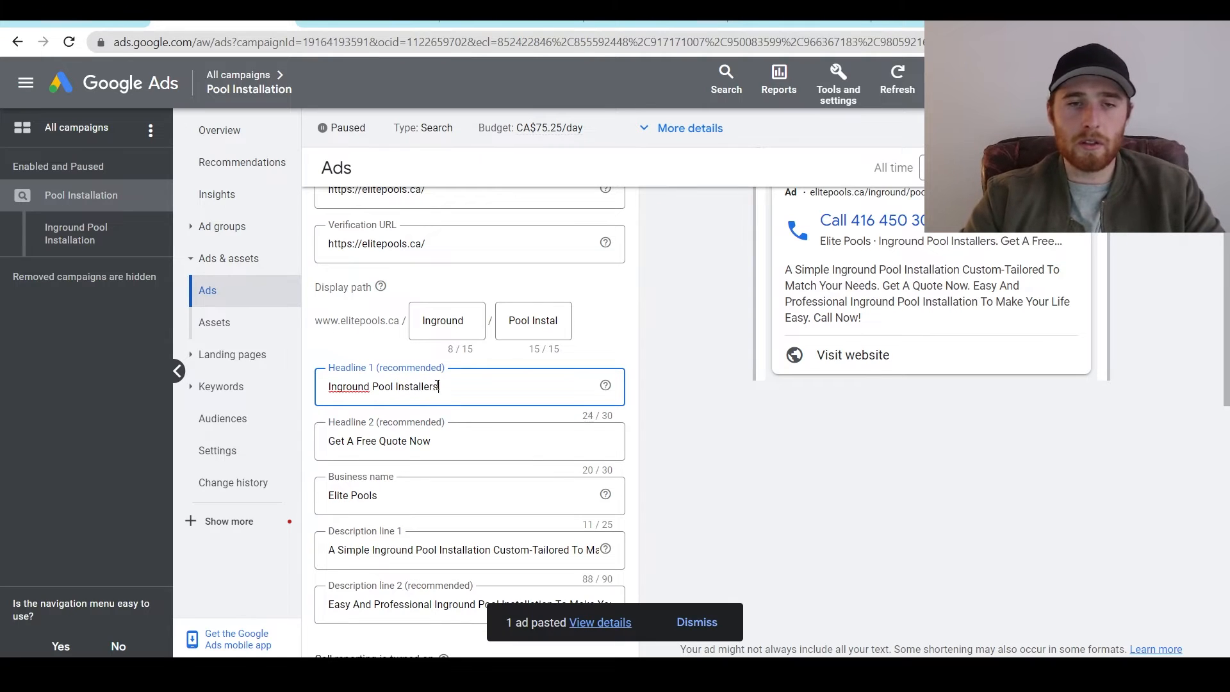
pyautogui.click(330, 387)
pyautogui.write('Local')
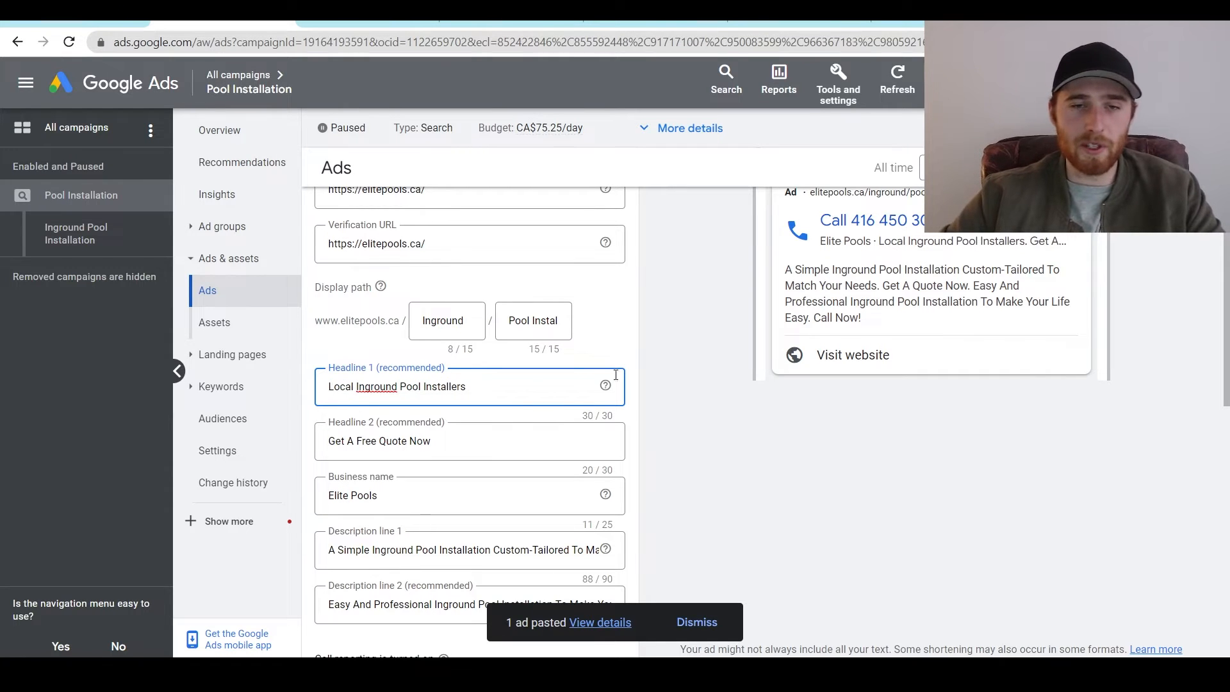
pyautogui.click(716, 440)
# Copy the "Award Winning (Service), Certified Installers" description from the Google Sheets list and paste it over Description line 1 of the call ad.
pyautogui.scroll(-2, 717, 440)
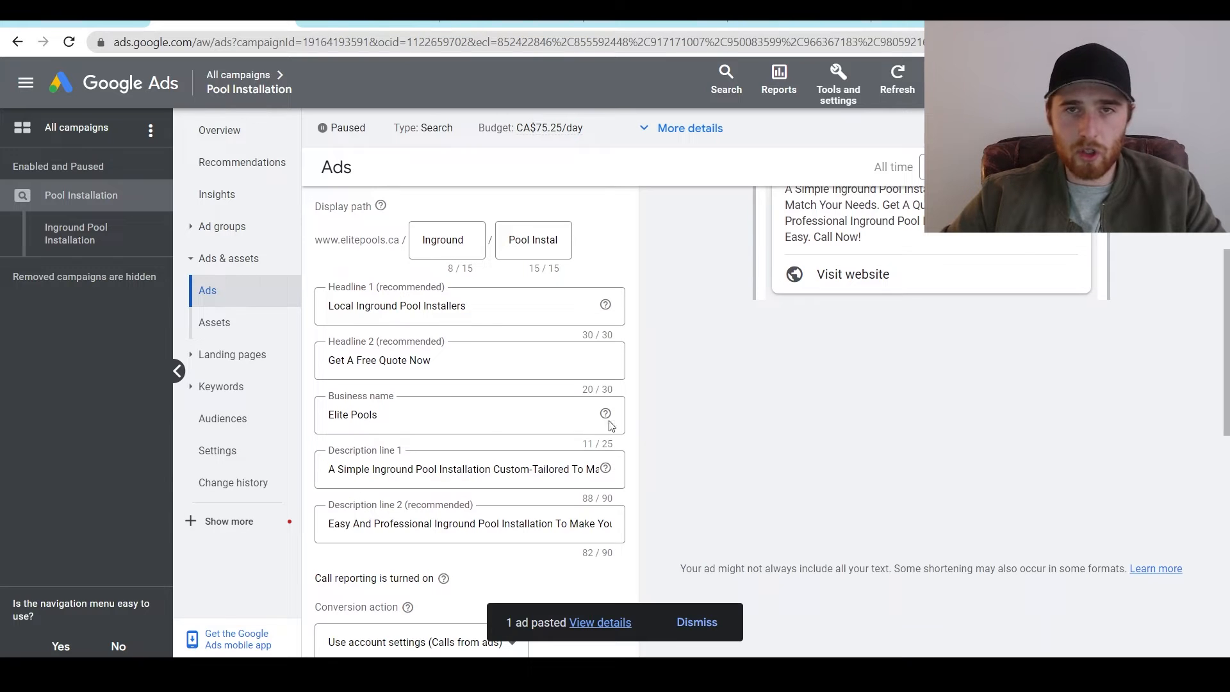
pyautogui.click(511, 23)
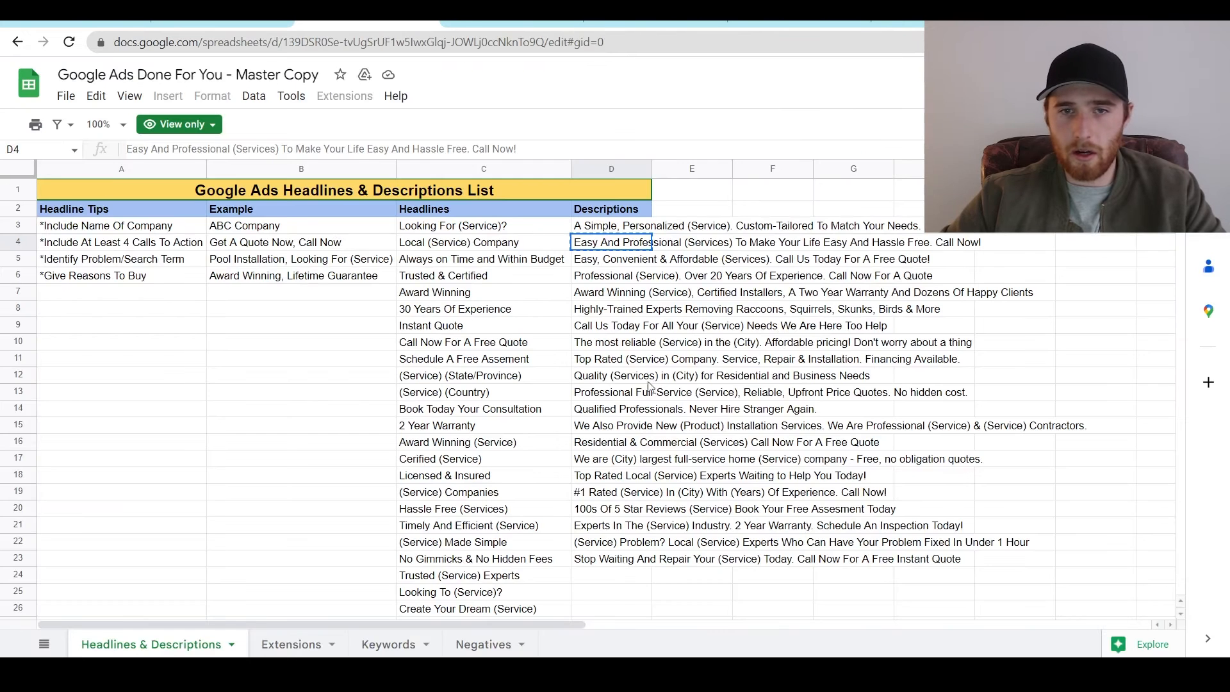
pyautogui.hotkey('ctrl', 'c')
pyautogui.click(627, 362)
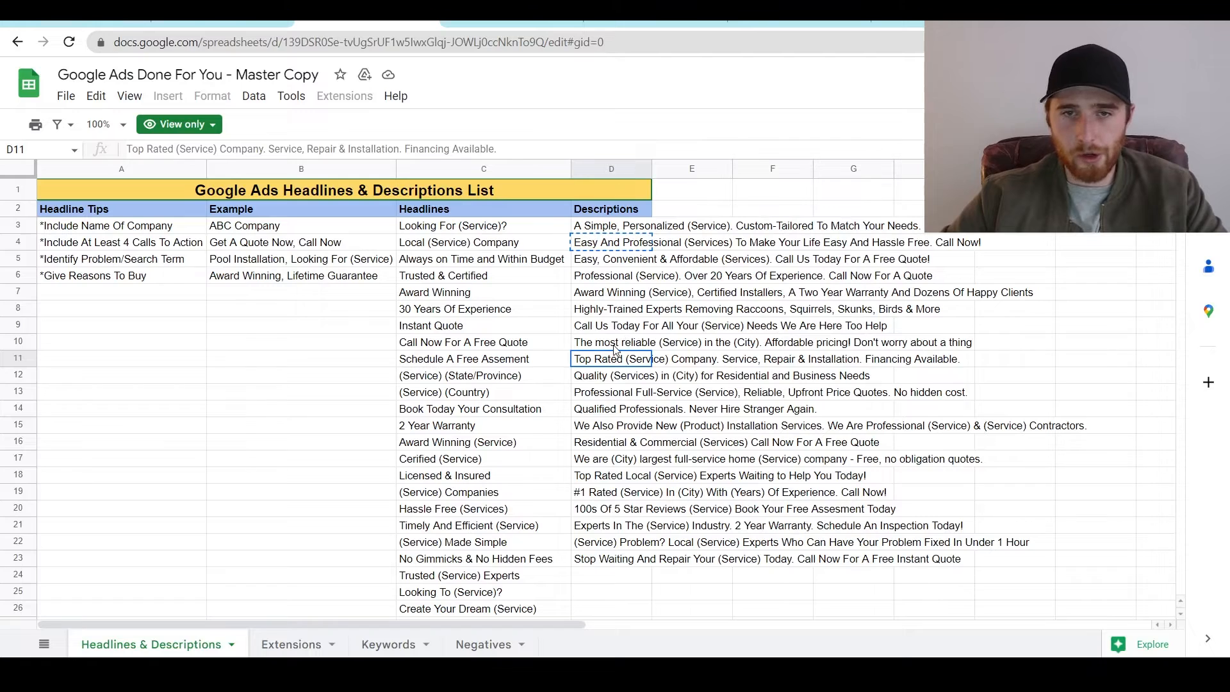
pyautogui.click(615, 348)
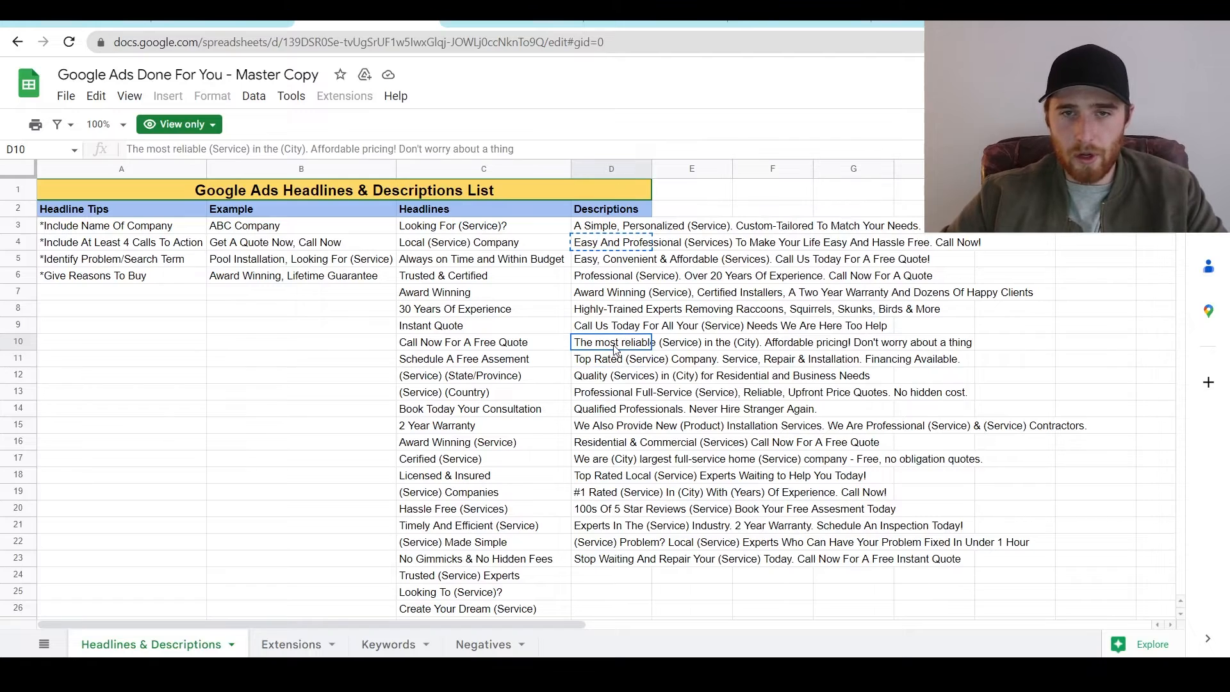
pyautogui.click(615, 300)
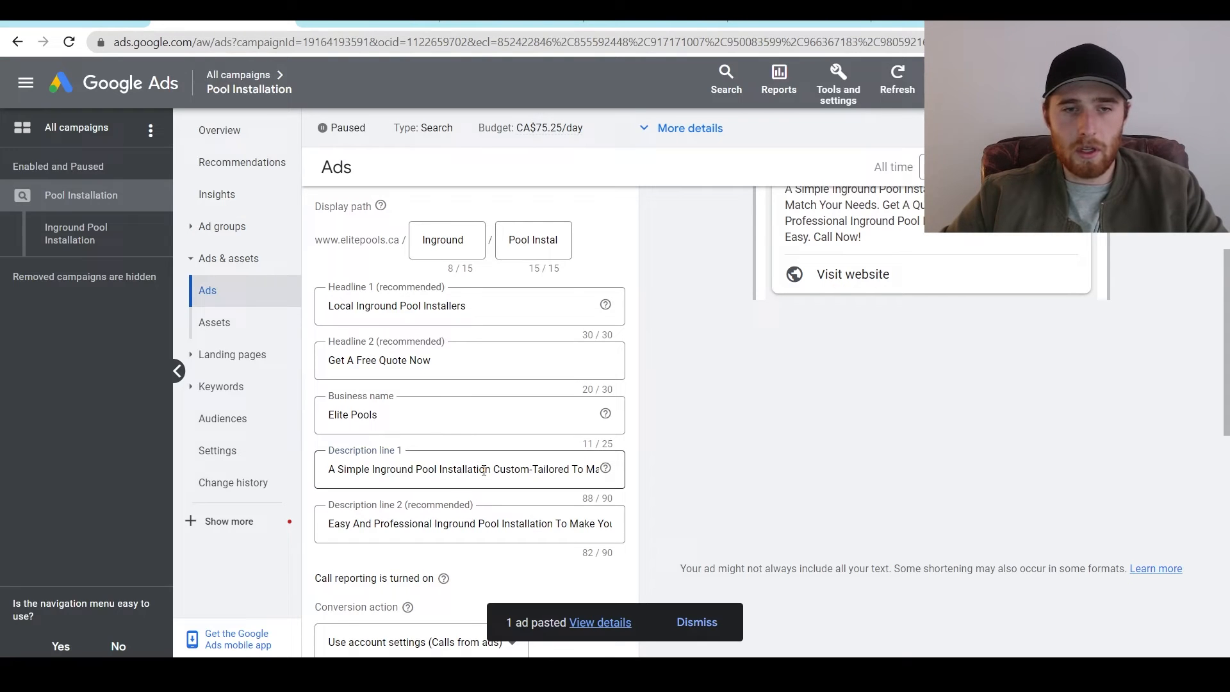
pyautogui.tripleClick(484, 469)
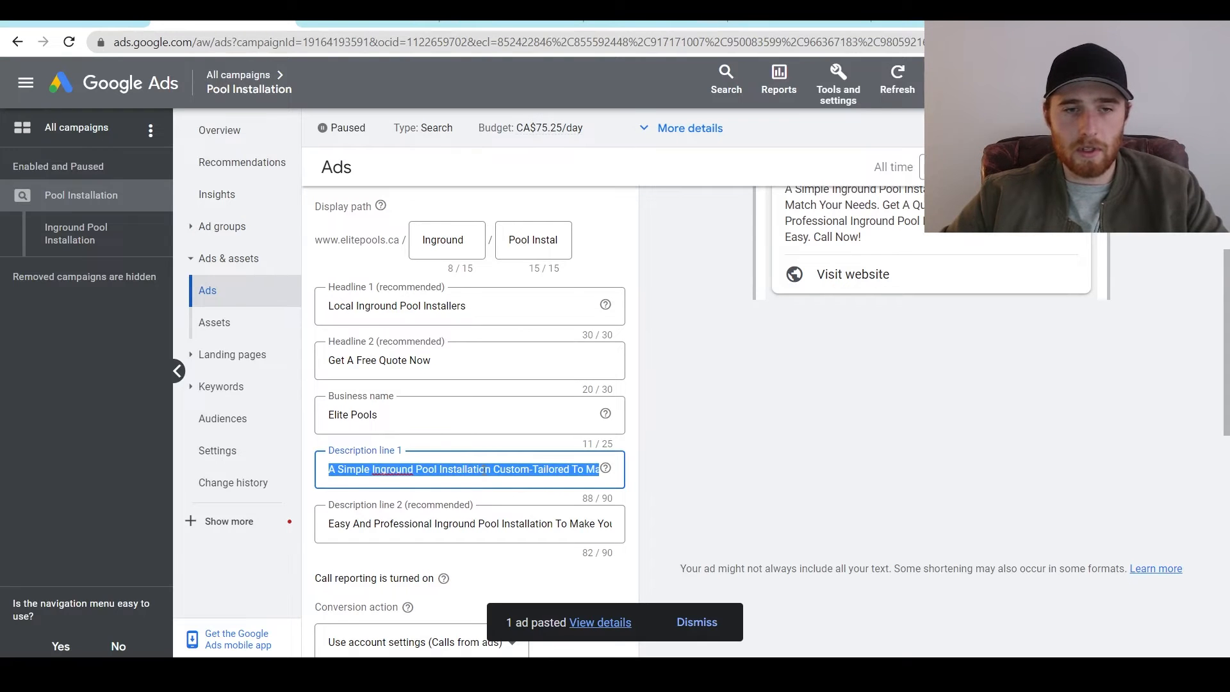
pyautogui.hotkey('ctrl', 'v')
# Replace the "(Service)" placeholder in Description line 1 with "Inground Pool Installation".
pyautogui.moveTo(390, 471); pyautogui.dragTo(269, 482)
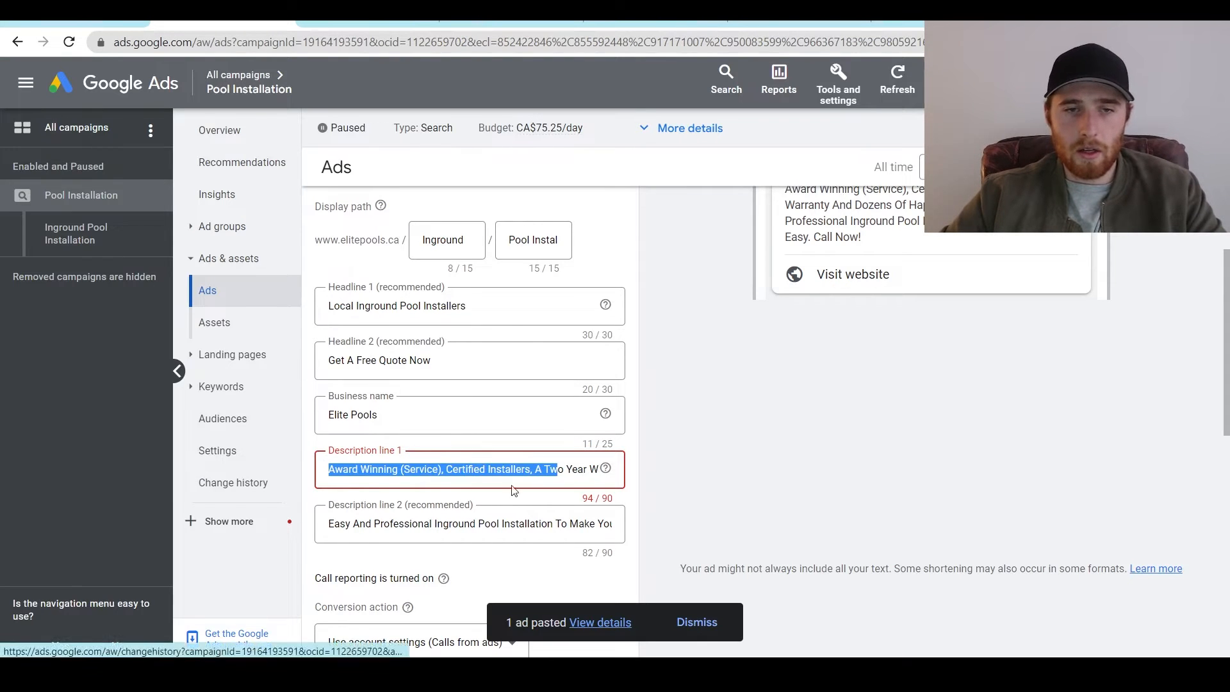
pyautogui.click(471, 470)
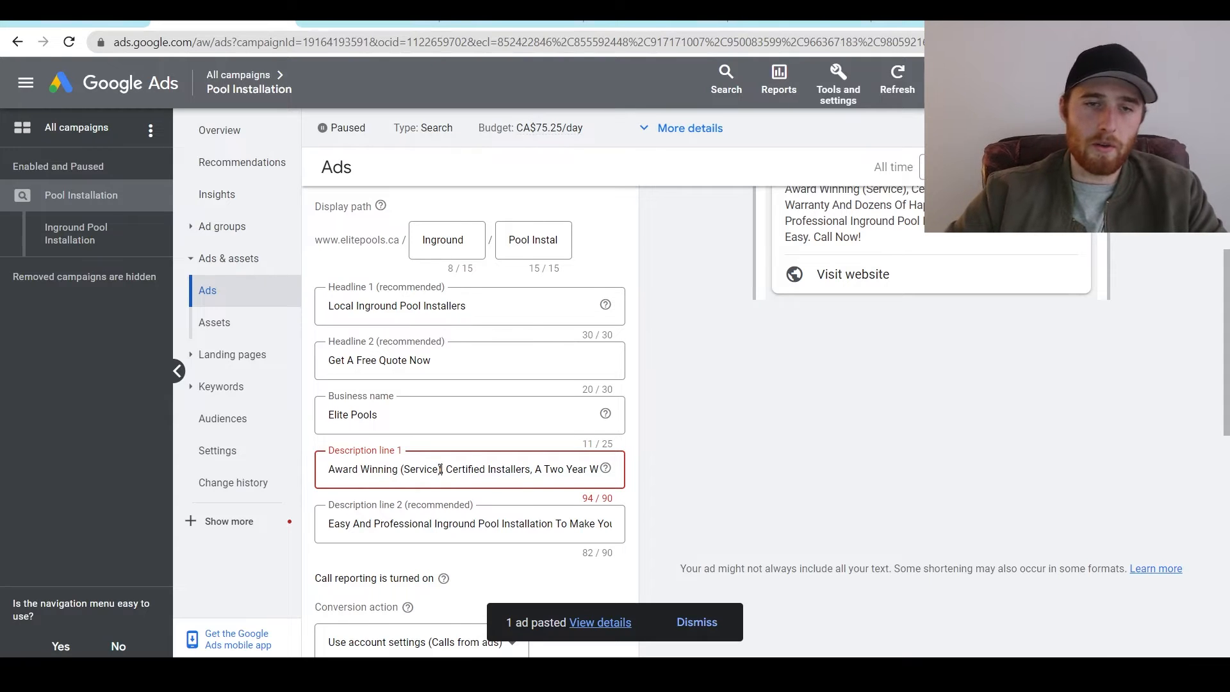
pyautogui.press('BackSpace')
pyautogui.press('BackSpace')
pyautogui.press('BackSpace')
pyautogui.press('BackSpace')
pyautogui.press('BackSpace')
pyautogui.press('BackSpace')
pyautogui.press('BackSpace')
pyautogui.press('BackSpace')
pyautogui.press('BackSpace')
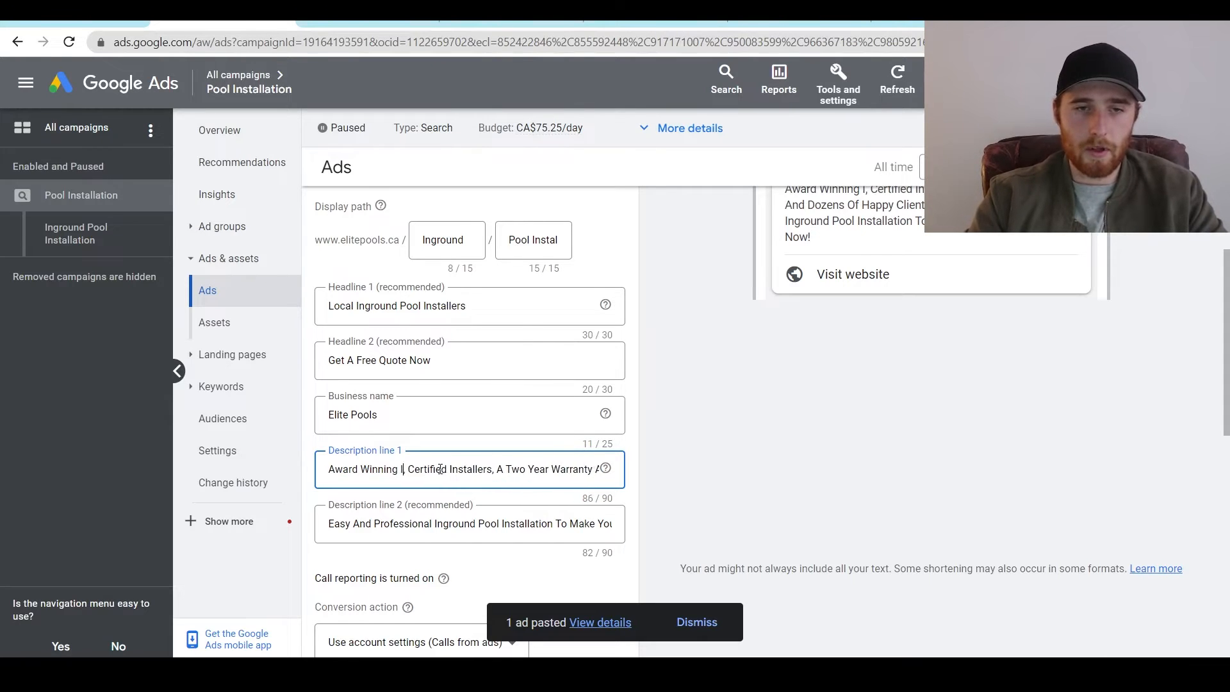
pyautogui.write('Inground Pool Installat')
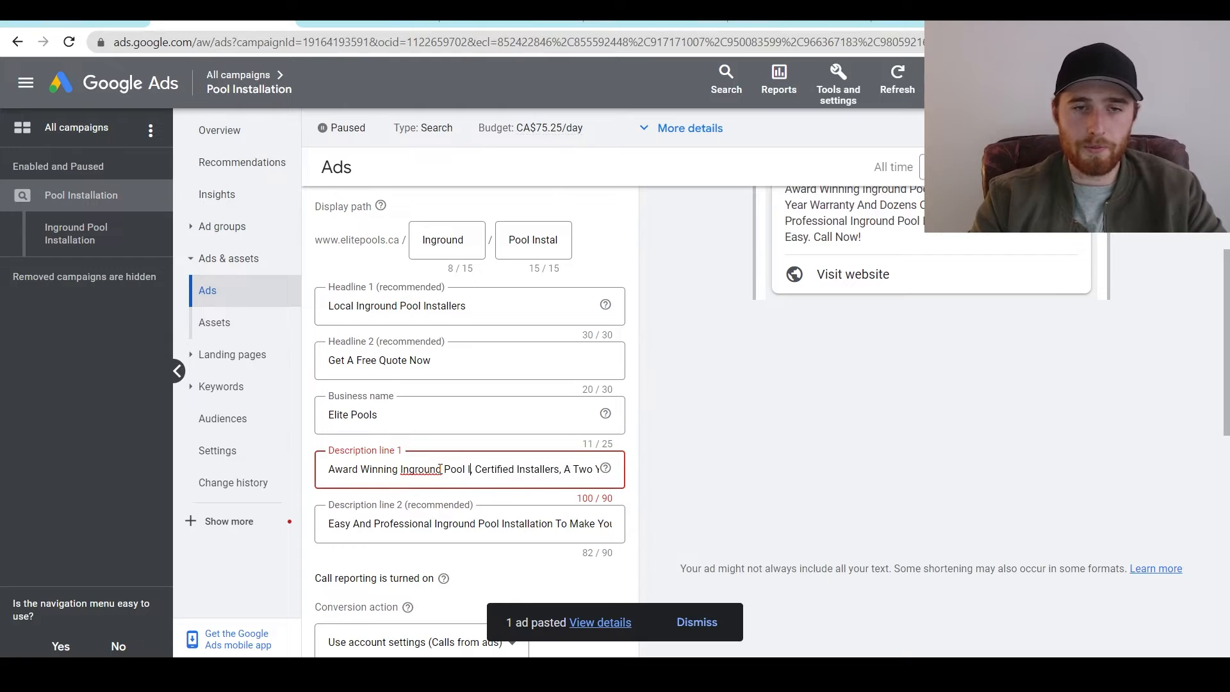
pyautogui.write('ion')
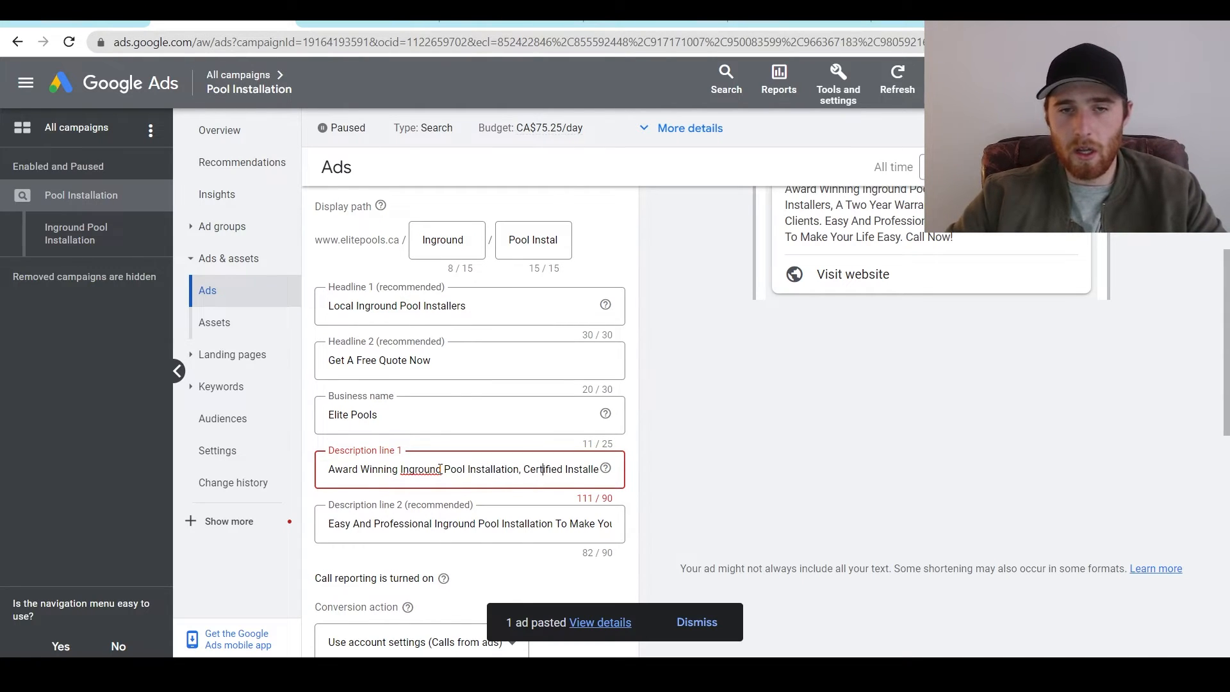
# Shorten Description line 1 by deleting "Installers" from the phrase "Certified Installers".
pyautogui.press('Right')
pyautogui.press('Right')
pyautogui.press('Right')
pyautogui.press('Right')
pyautogui.press('Right')
pyautogui.press('Right')
pyautogui.press('Right')
pyautogui.press('Right')
pyautogui.press('Right')
pyautogui.press('Right')
pyautogui.press('Right')
pyautogui.press('Right')
pyautogui.press('Right')
pyautogui.press('Right')
pyautogui.press('Right')
pyautogui.press('Right')
pyautogui.press('Right')
pyautogui.press('Right')
pyautogui.press('Right')
pyautogui.press('Right')
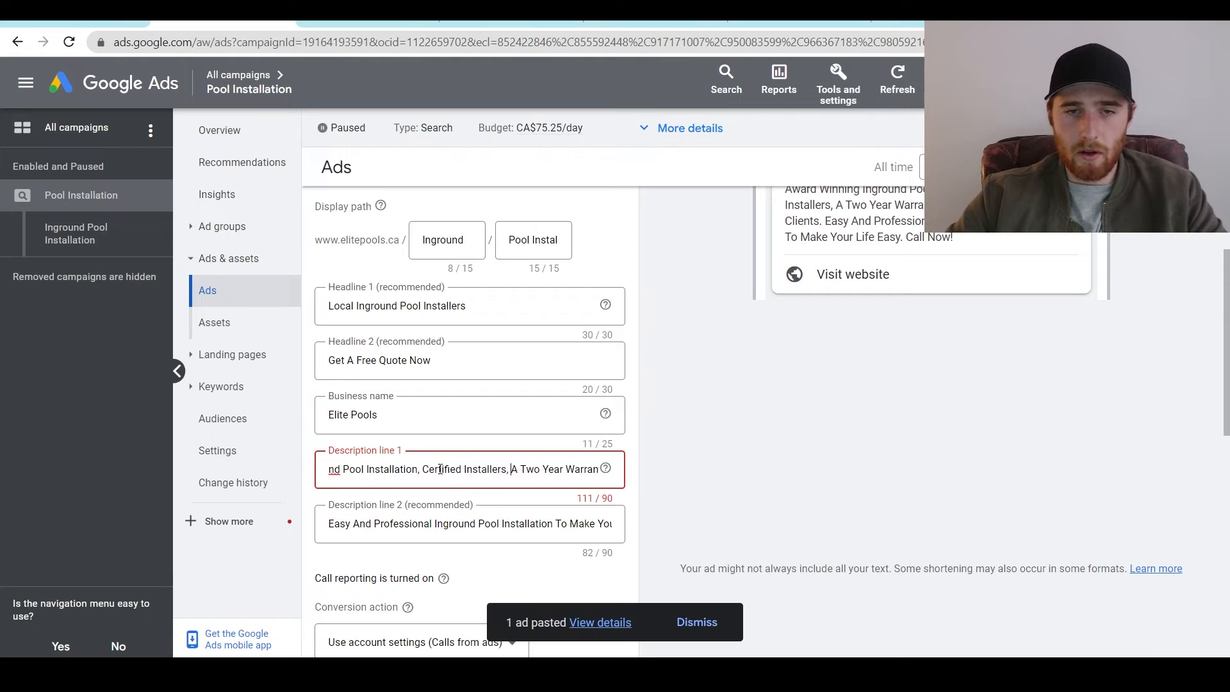
pyautogui.press('BackSpace')
pyautogui.press('BackSpace')
pyautogui.press('BackSpace')
pyautogui.press('BackSpace')
pyautogui.press('BackSpace')
pyautogui.press('BackSpace')
pyautogui.press('BackSpace')
pyautogui.press('BackSpace')
pyautogui.press('BackSpace')
pyautogui.press('BackSpace')
pyautogui.press('BackSpace')
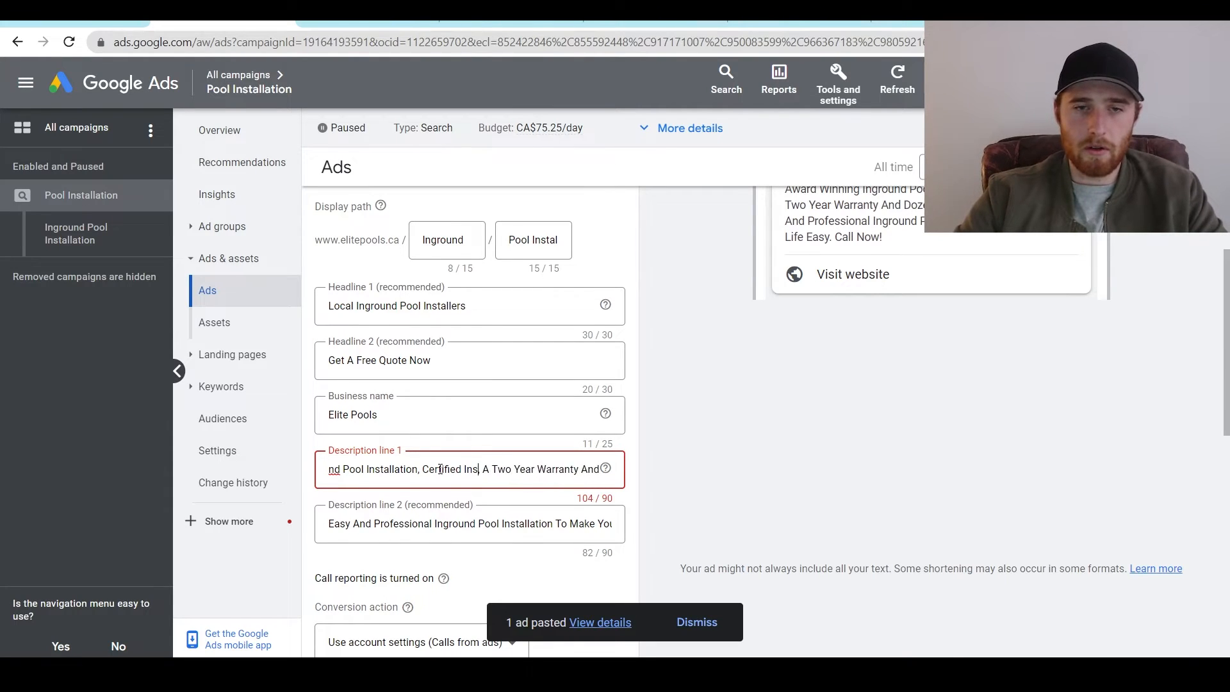
# Shorten description line 1 by removing the "Certified Installers" phrase between "Pool Installation," and "A Two Year Warranty".
pyautogui.press('BackSpace')
pyautogui.press('BackSpace')
pyautogui.press('BackSpace')
pyautogui.press('BackSpace')
pyautogui.press('BackSpace')
pyautogui.press('BackSpace')
pyautogui.press('BackSpace')
pyautogui.press('BackSpace')
pyautogui.press('BackSpace')
pyautogui.press('BackSpace')
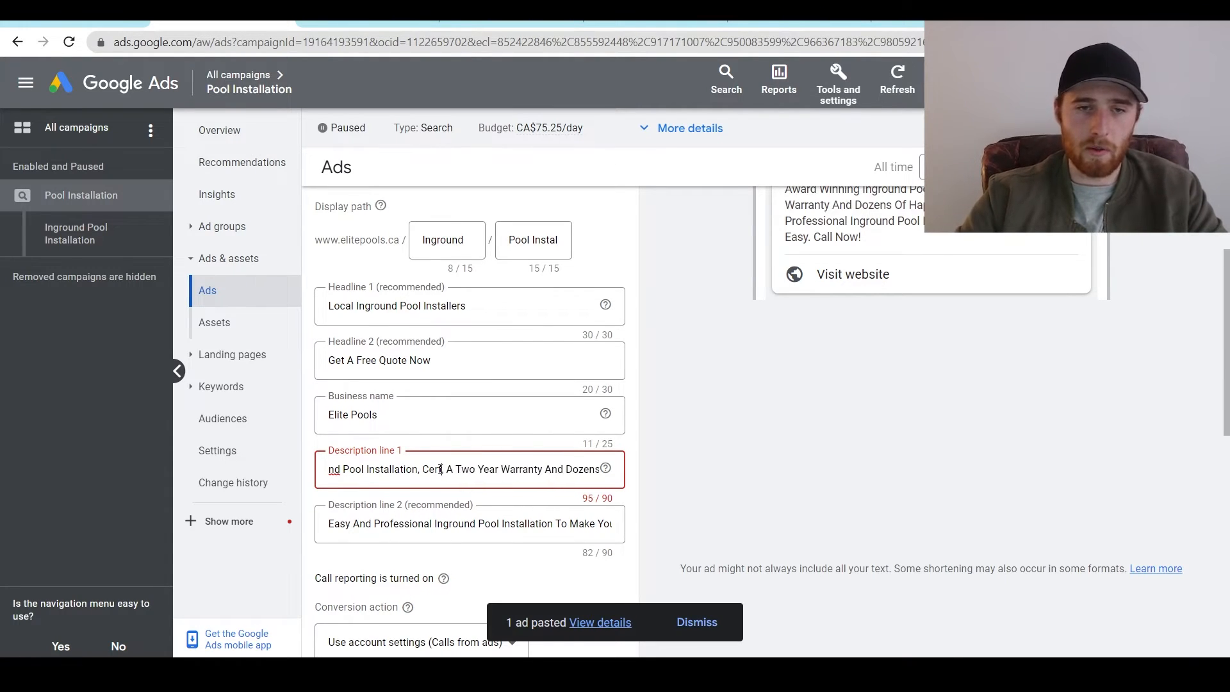
pyautogui.press('BackSpace')
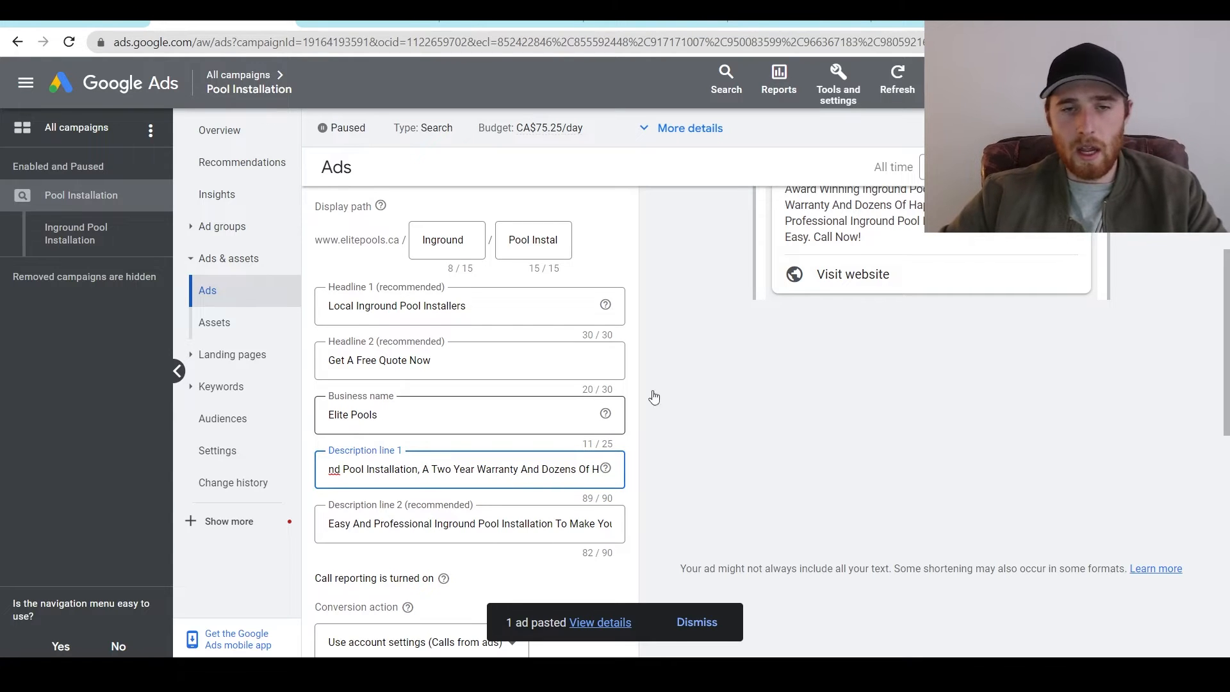
# Save the new version of the "Local Inground Pool Installers" ad and enable it.
pyautogui.click(679, 392)
pyautogui.scroll(-1, 691, 448)
pyautogui.scroll(-3, 417, 464)
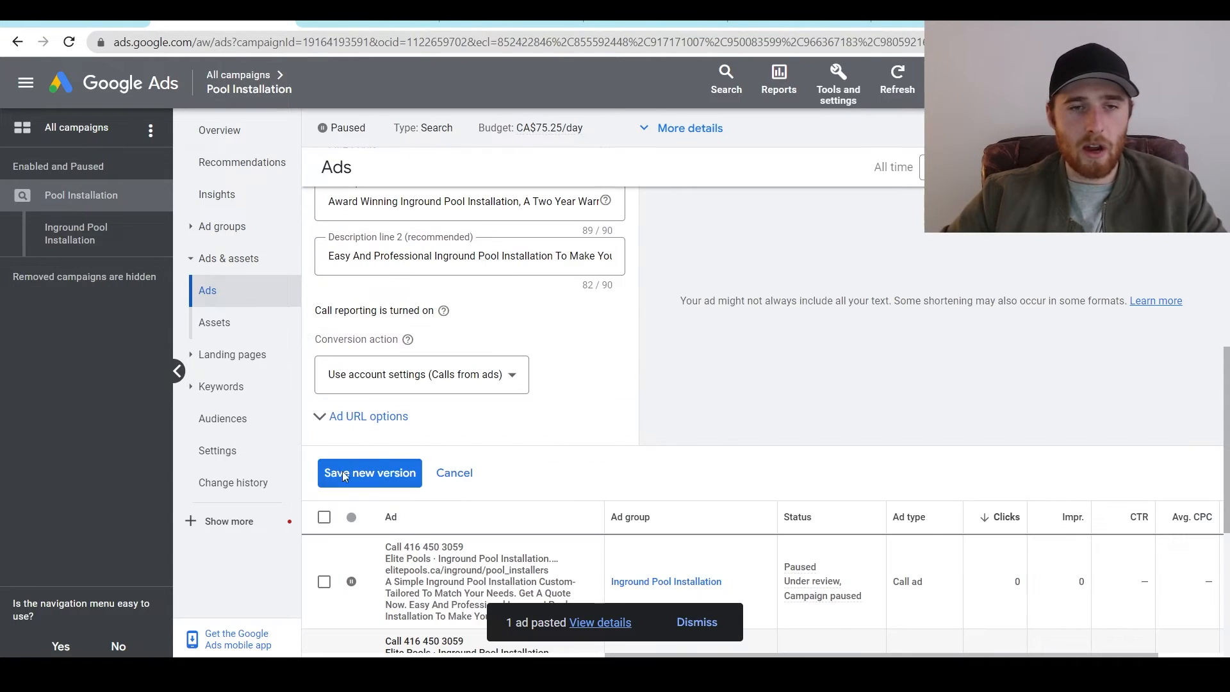
pyautogui.click(377, 479)
pyautogui.moveTo(359, 410)
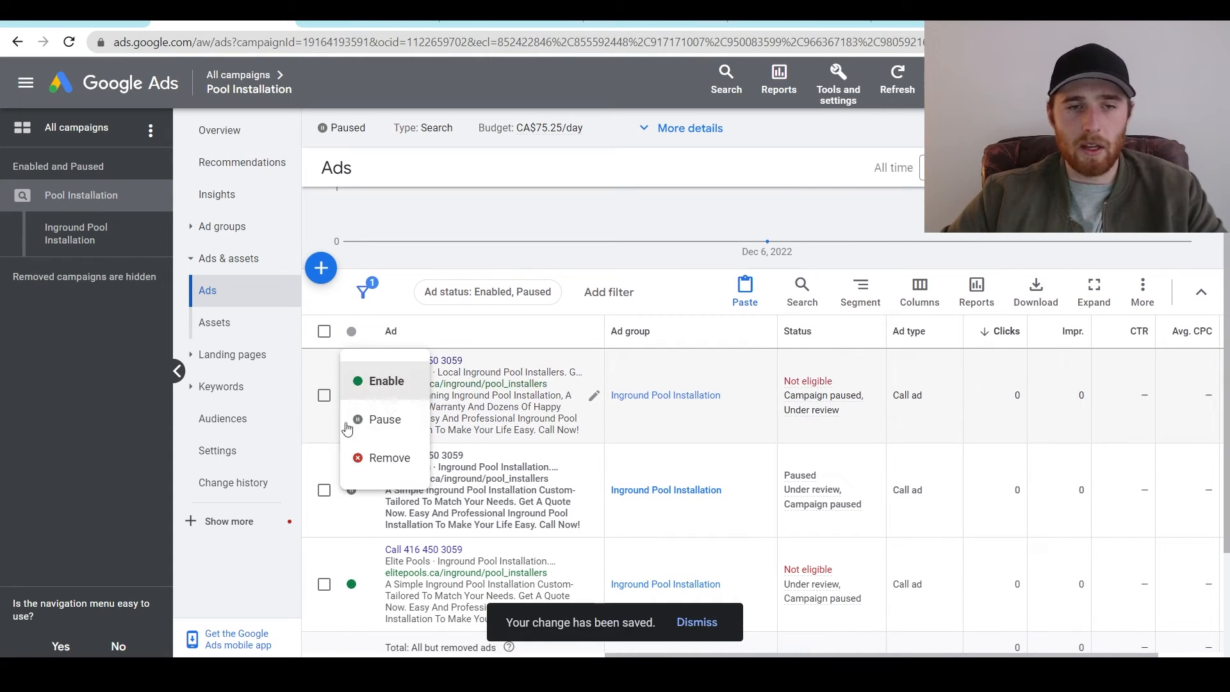
pyautogui.click(380, 387)
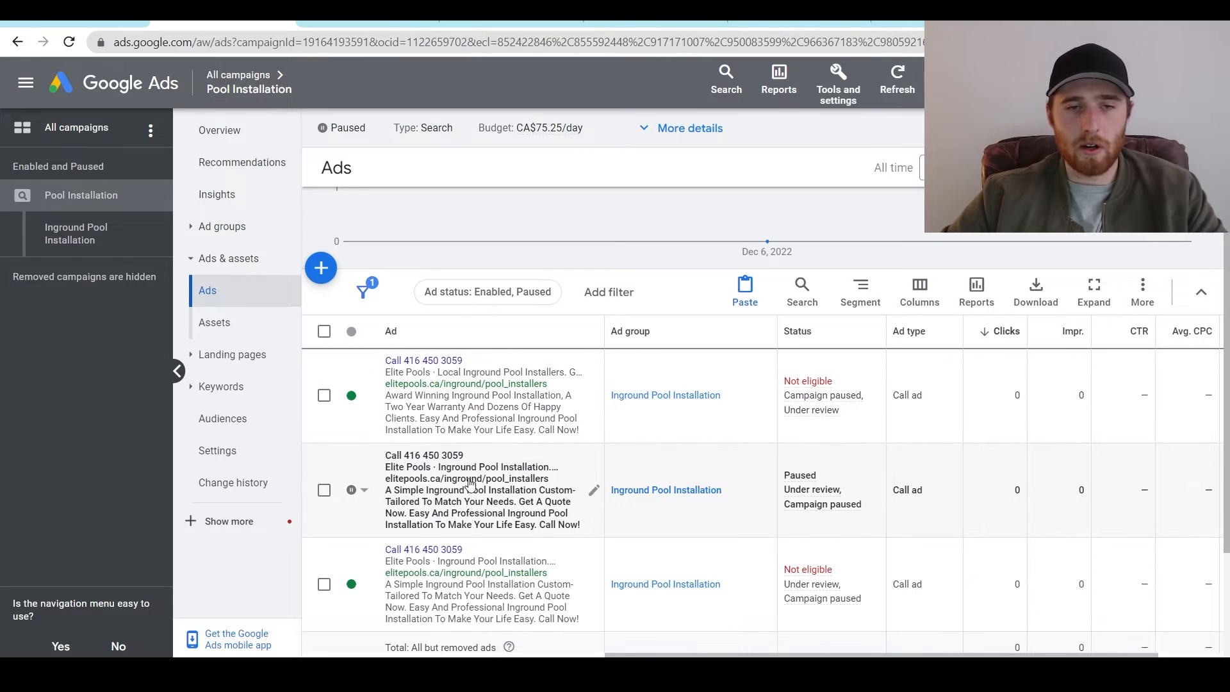
# Open the remaining paused call ad for editing and consult the headline ideas in the Google Ads Done For You spreadsheet.
pyautogui.click(594, 493)
pyautogui.scroll(-3, 562, 438)
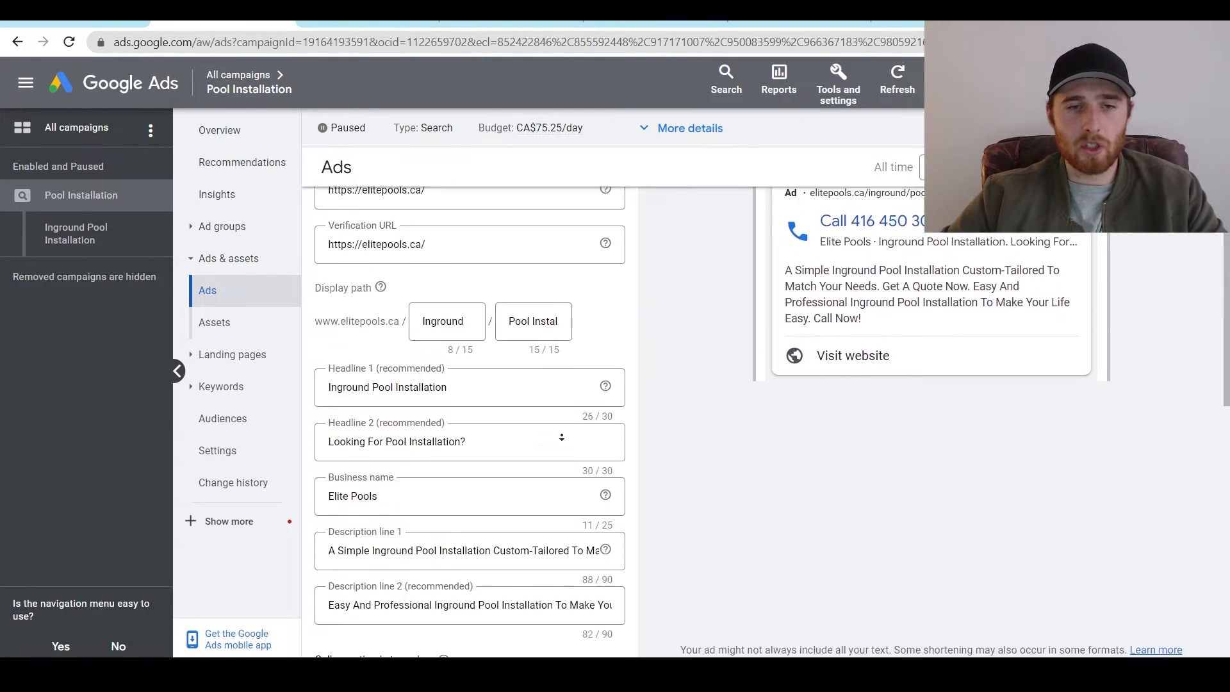
pyautogui.scroll(-1, 562, 438)
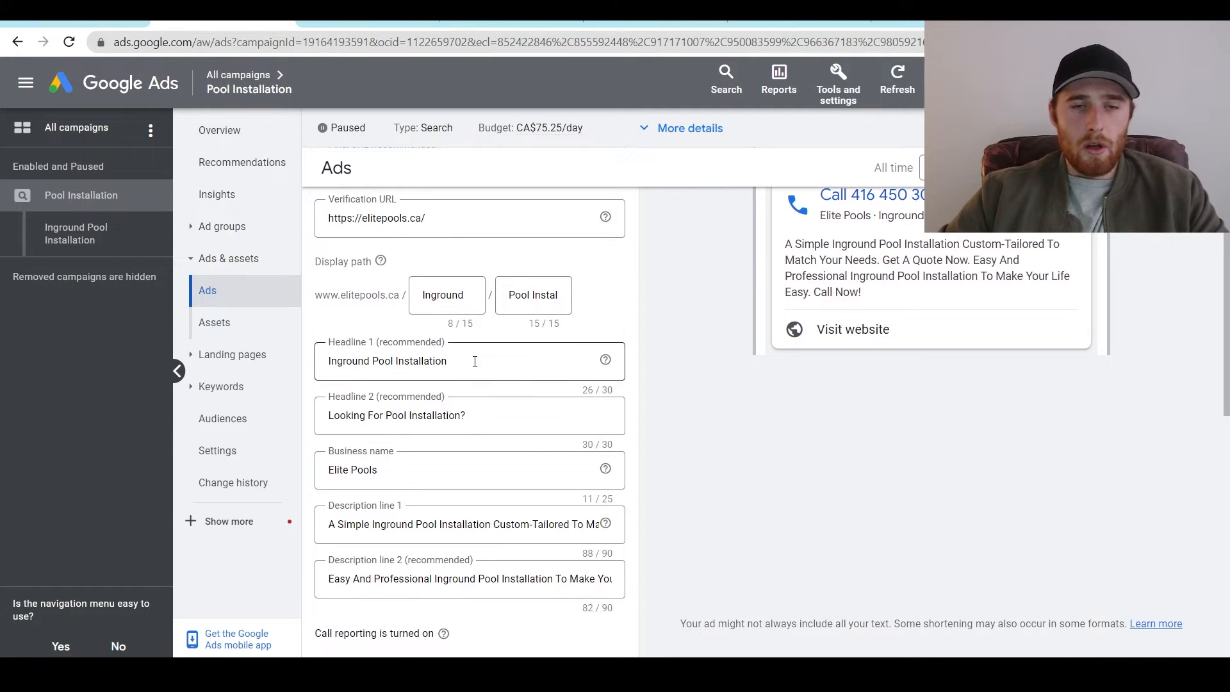
pyautogui.moveTo(475, 361); pyautogui.dragTo(423, 358)
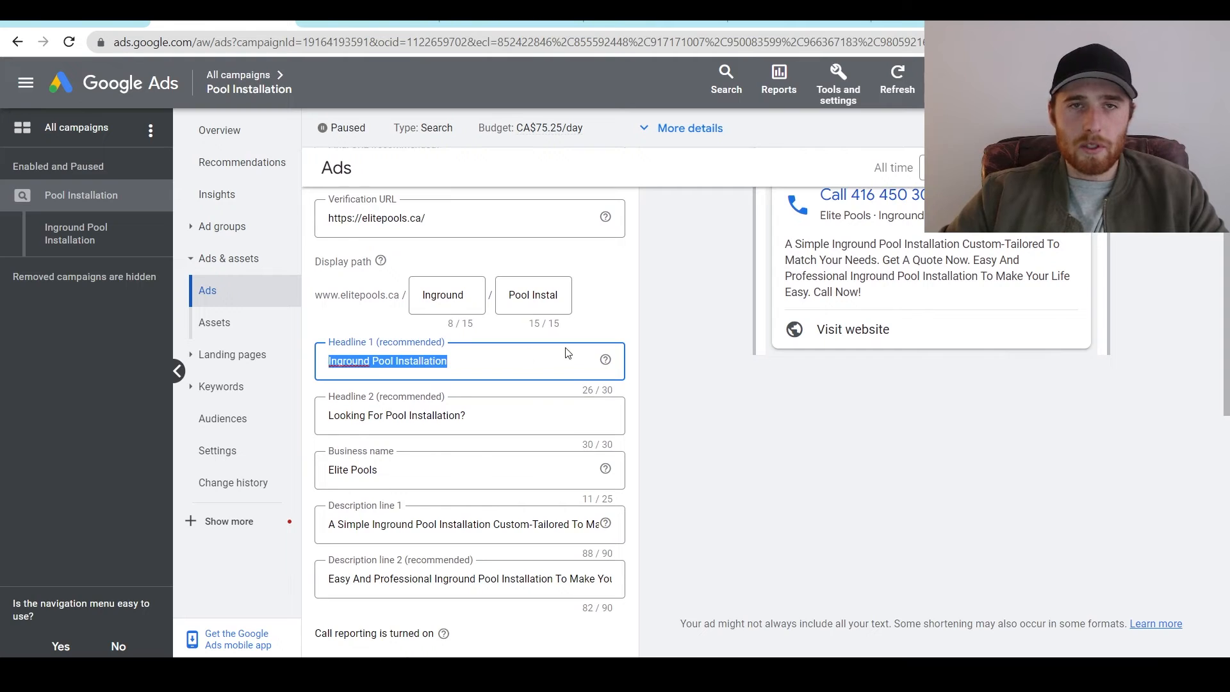
pyautogui.click(378, 23)
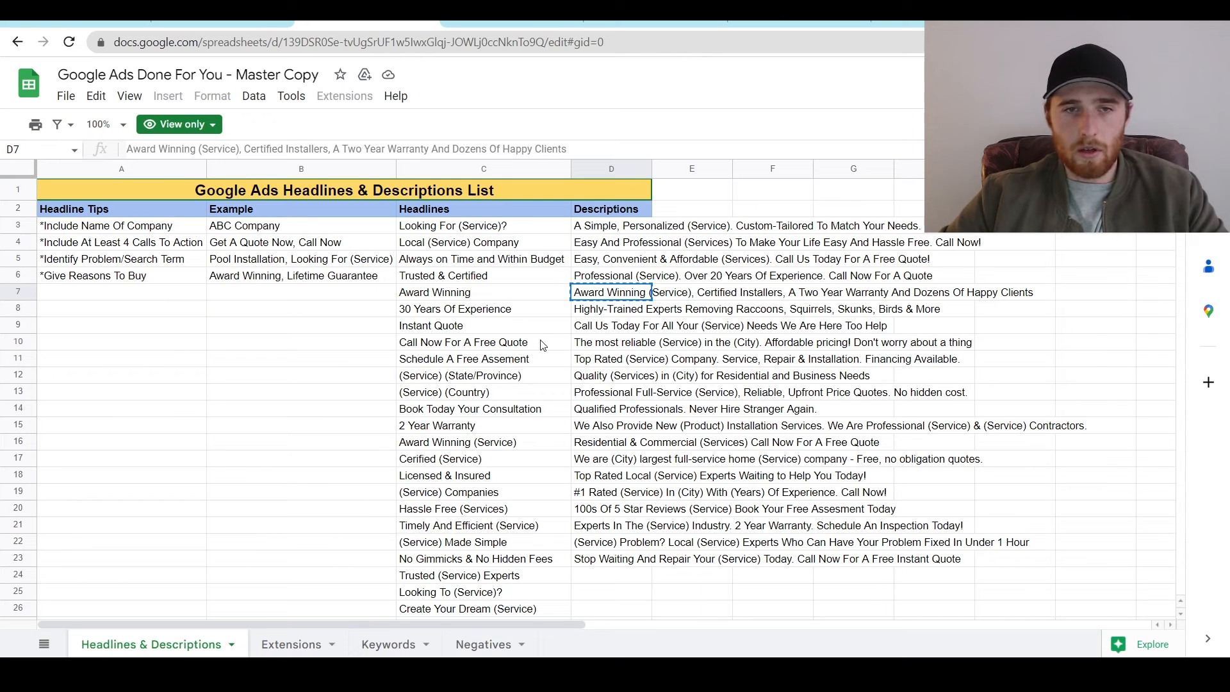
pyautogui.click(221, 24)
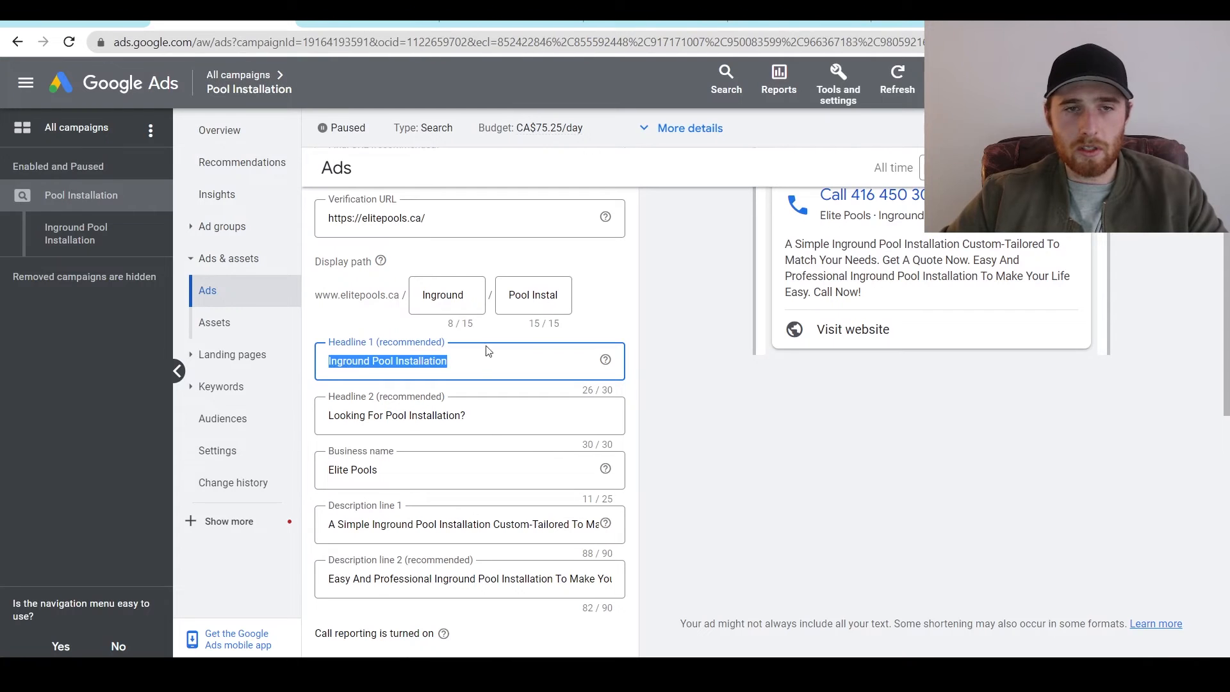
# Replace the ad's headline 2 with "Trusted & Certified".
pyautogui.click(480, 414)
pyautogui.tripleClick(399, 414)
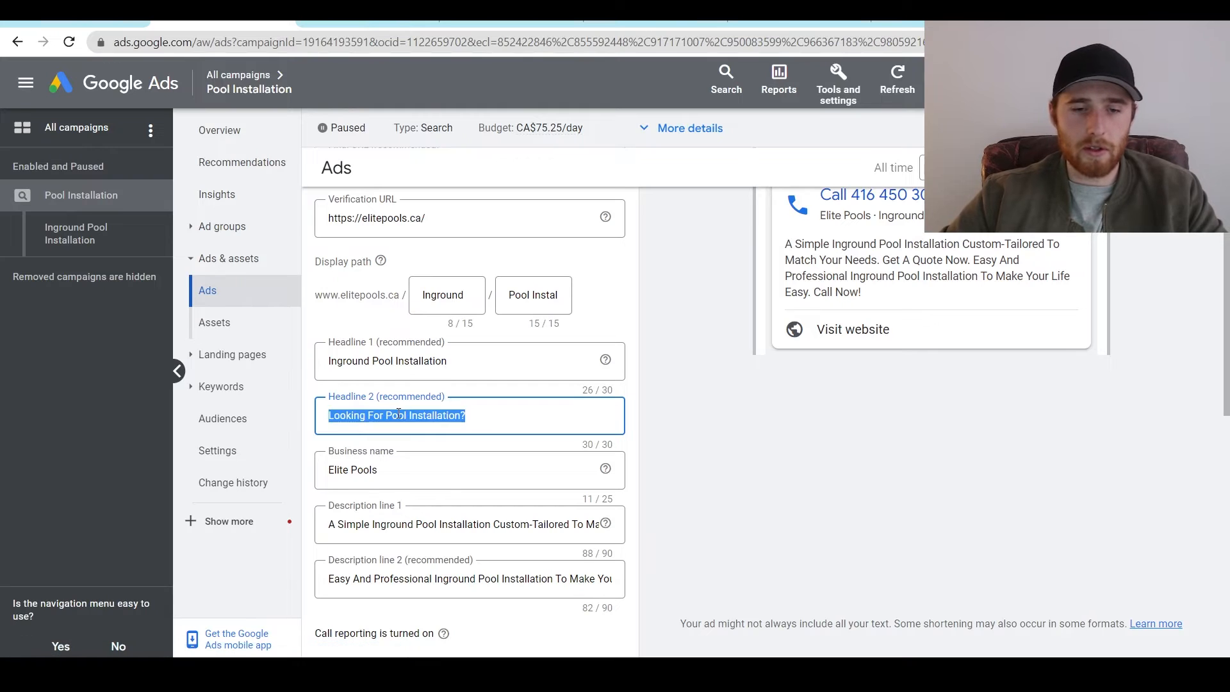
pyautogui.write('Trusted')
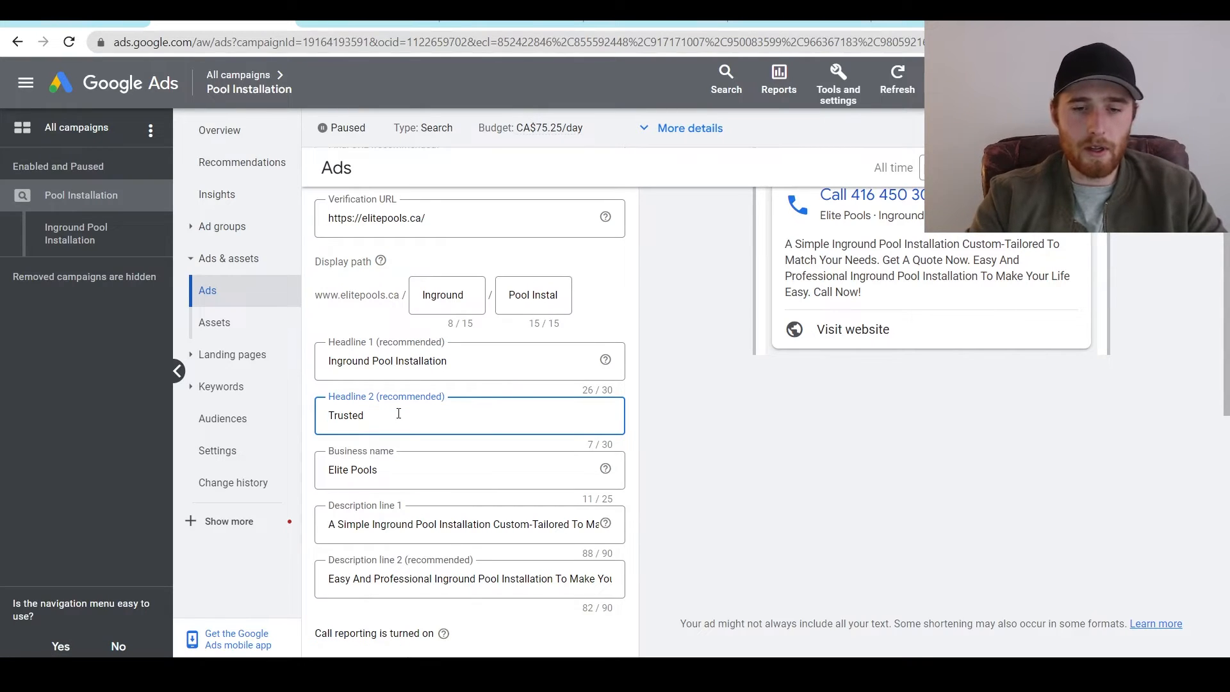
pyautogui.write(' & Cert')
pyautogui.press('BackSpace')
pyautogui.write('rtifit')
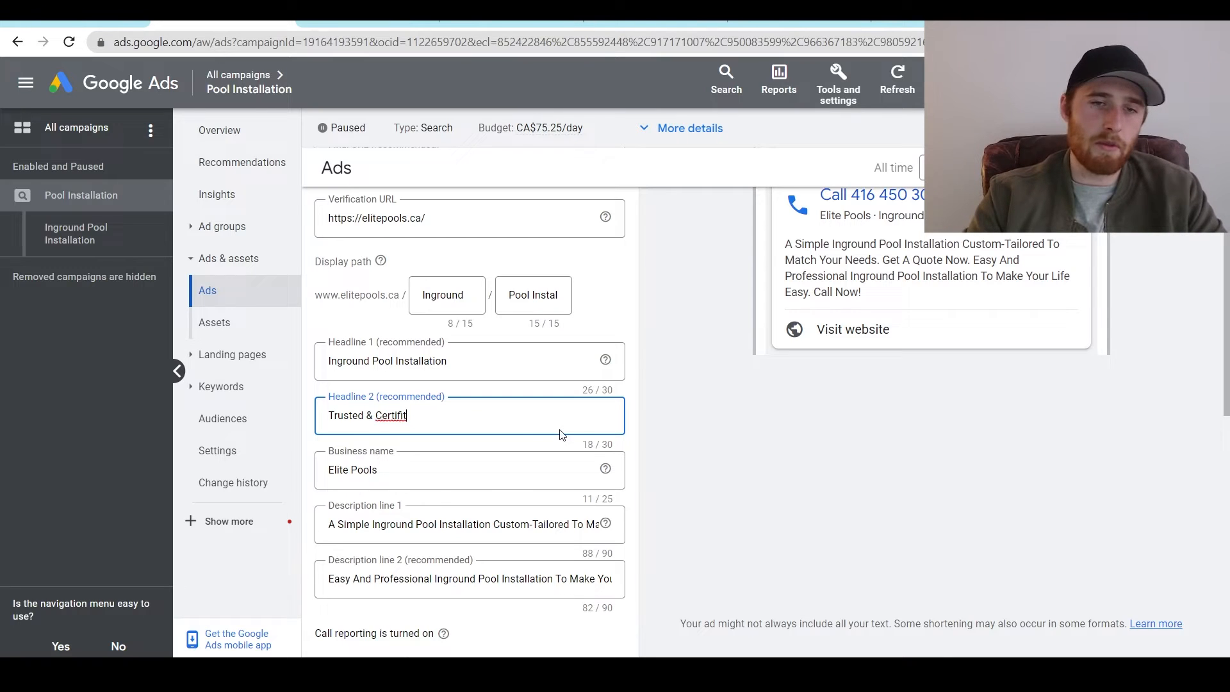
pyautogui.press('BackSpace')
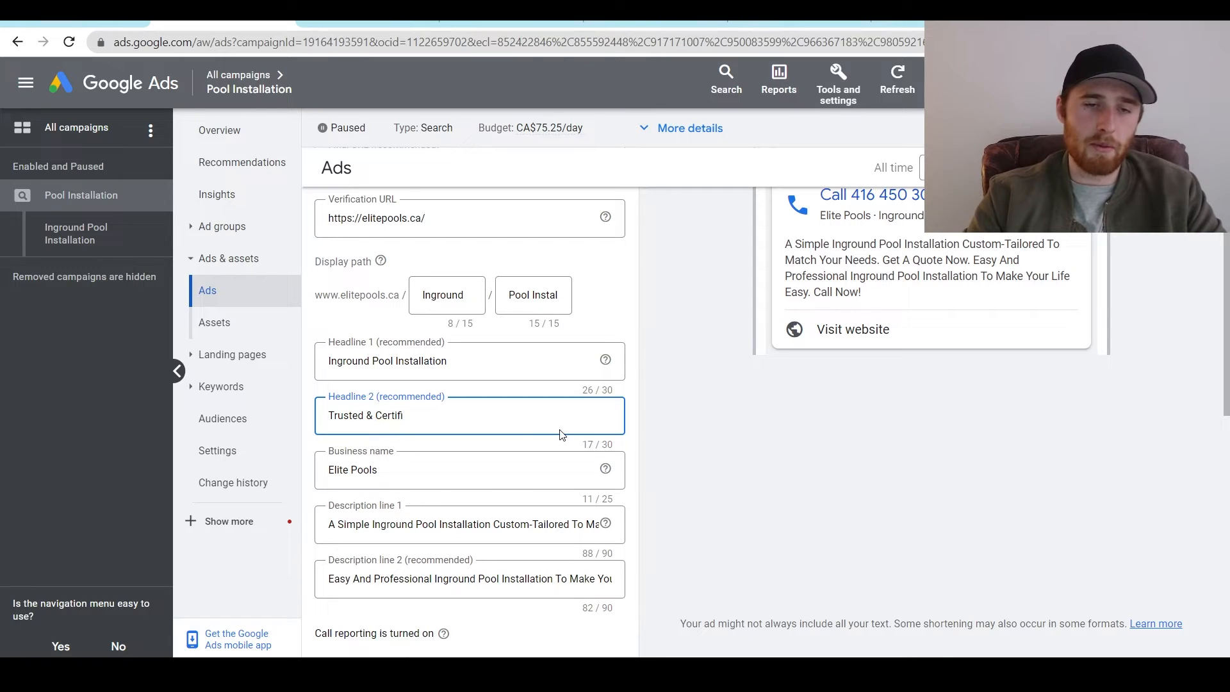
pyautogui.write('ed')
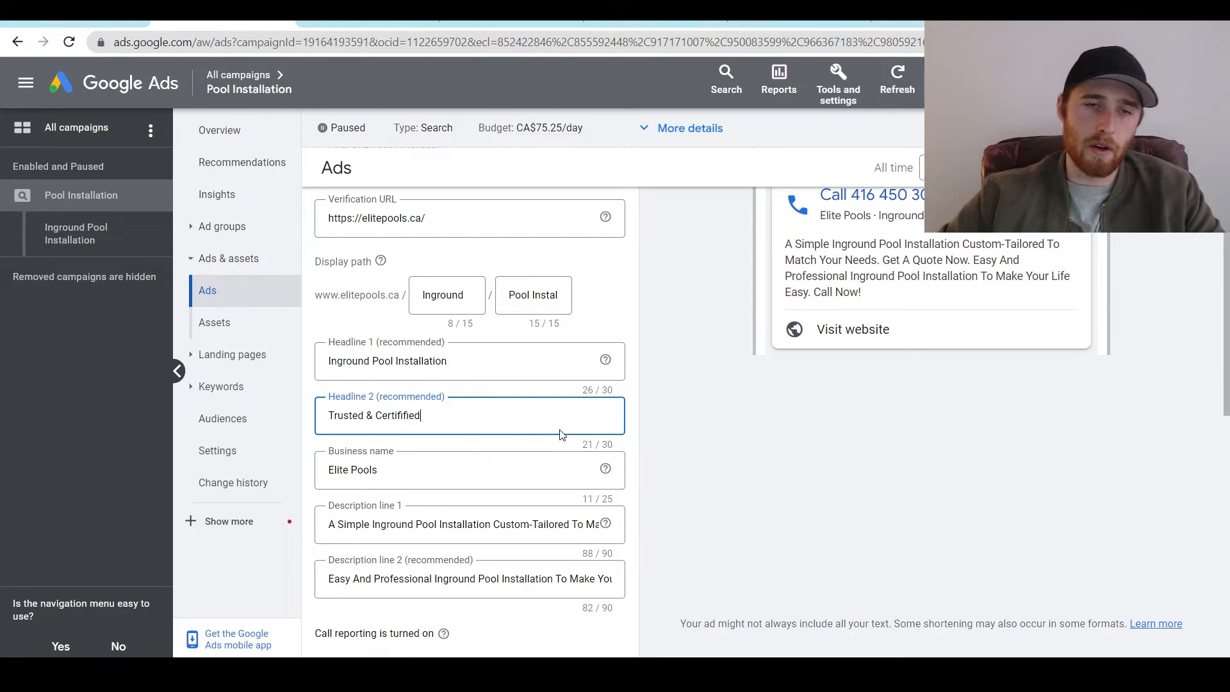
pyautogui.click(403, 417)
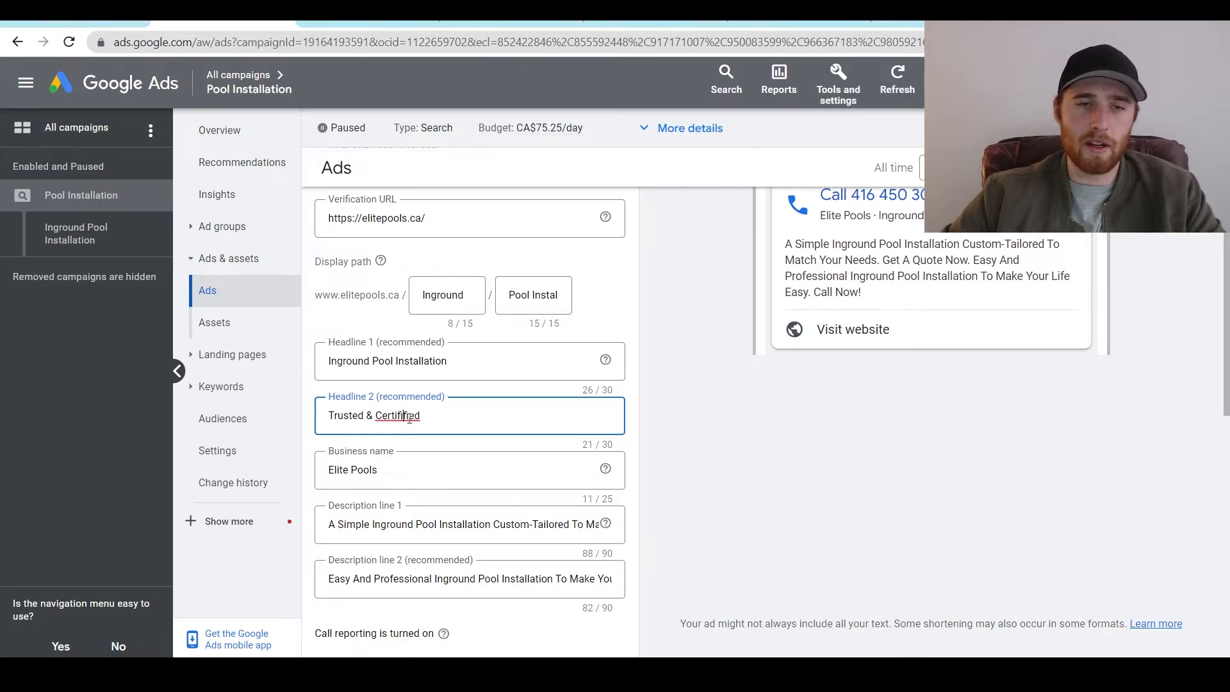
pyautogui.rightClick(416, 417)
pyautogui.click(441, 427)
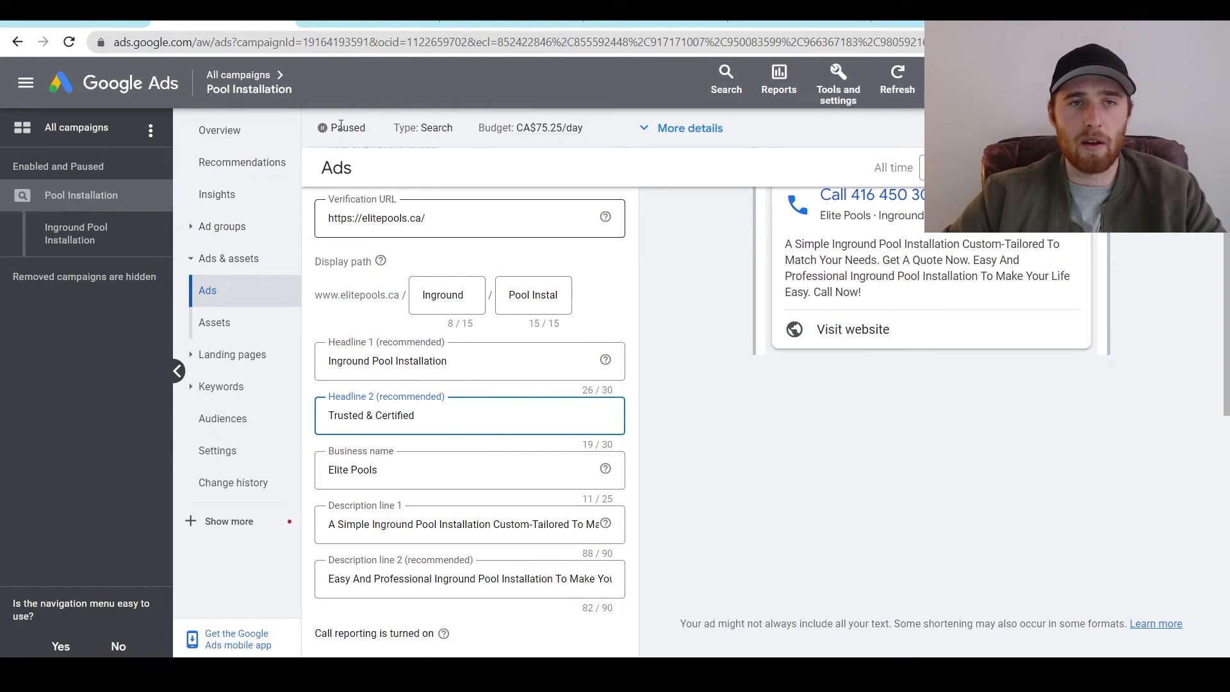
# Copy "Qualified Professionals. Never Hire Stranger Again." from the descriptions spreadsheet and use it to replace the ad's description line 1.
pyautogui.hotkey('ctrl', 'Tab')
pyautogui.click(628, 431)
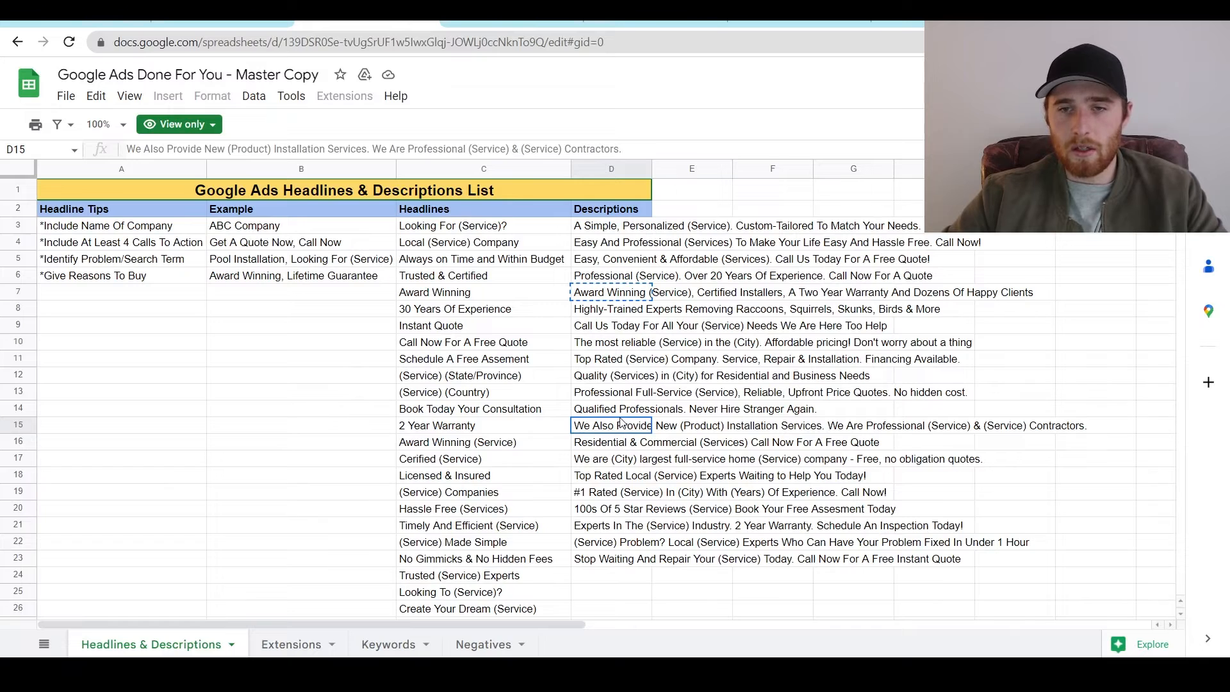
pyautogui.click(620, 411)
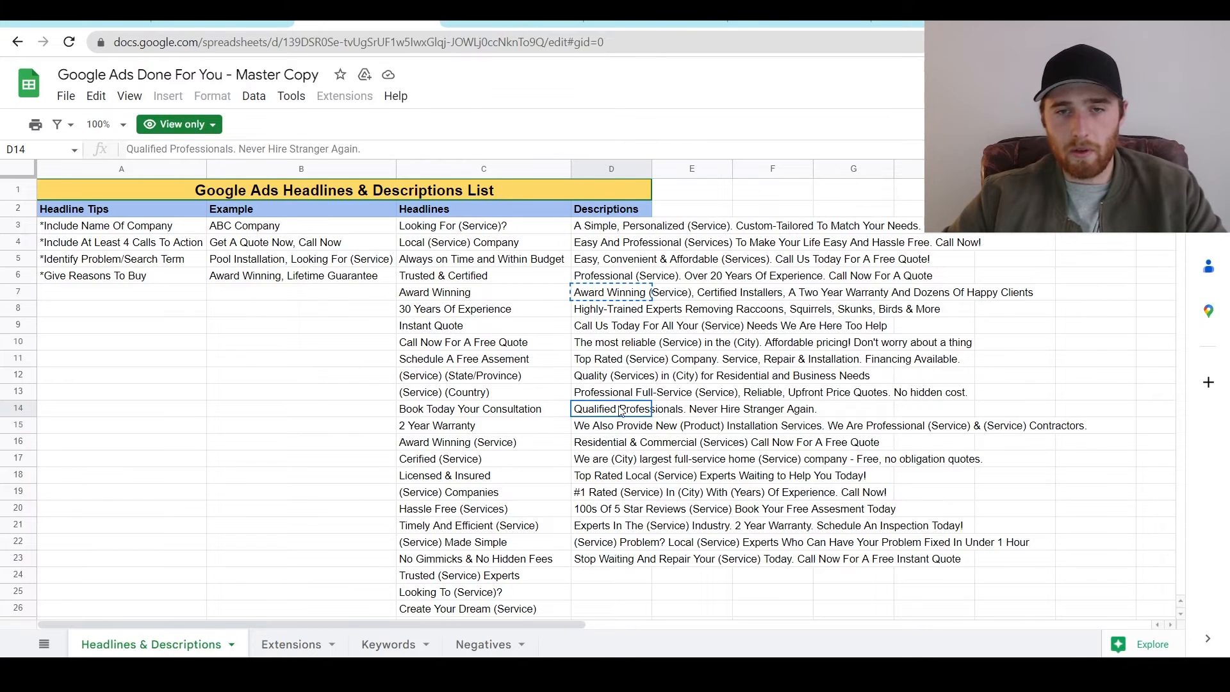
pyautogui.hotkey('ctrl', 'Tab')
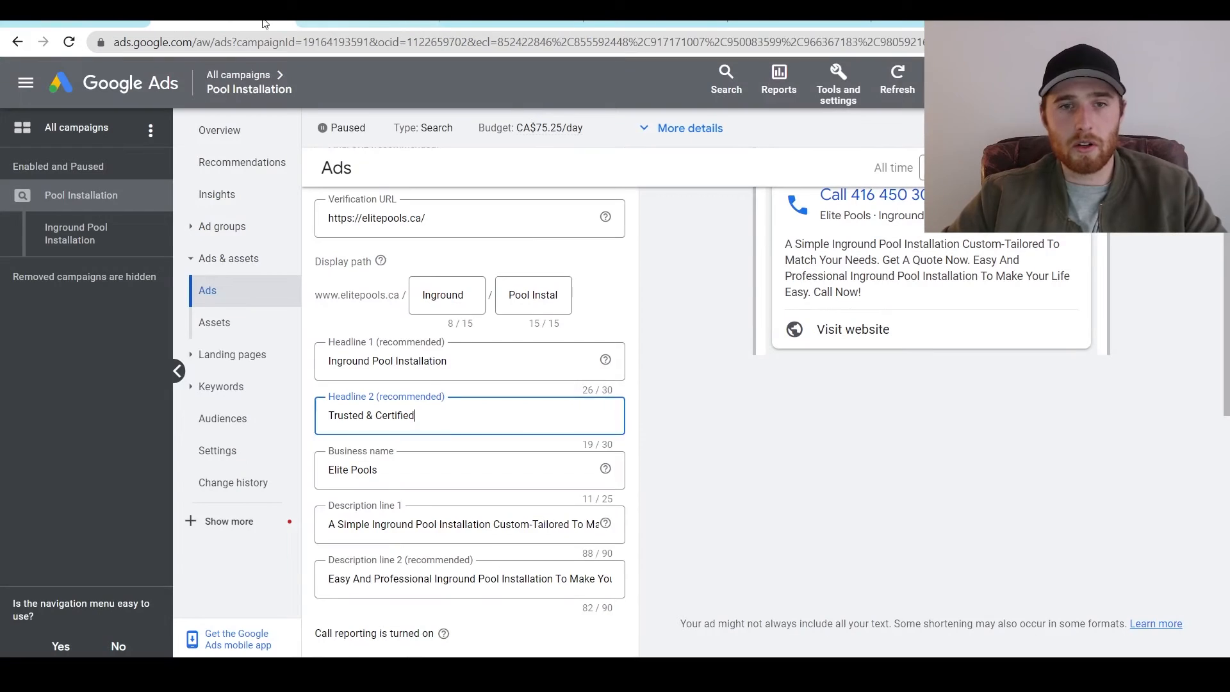
pyautogui.tripleClick(430, 524)
pyautogui.write('Qualified Professionals. Never Hire Stranger Again.')
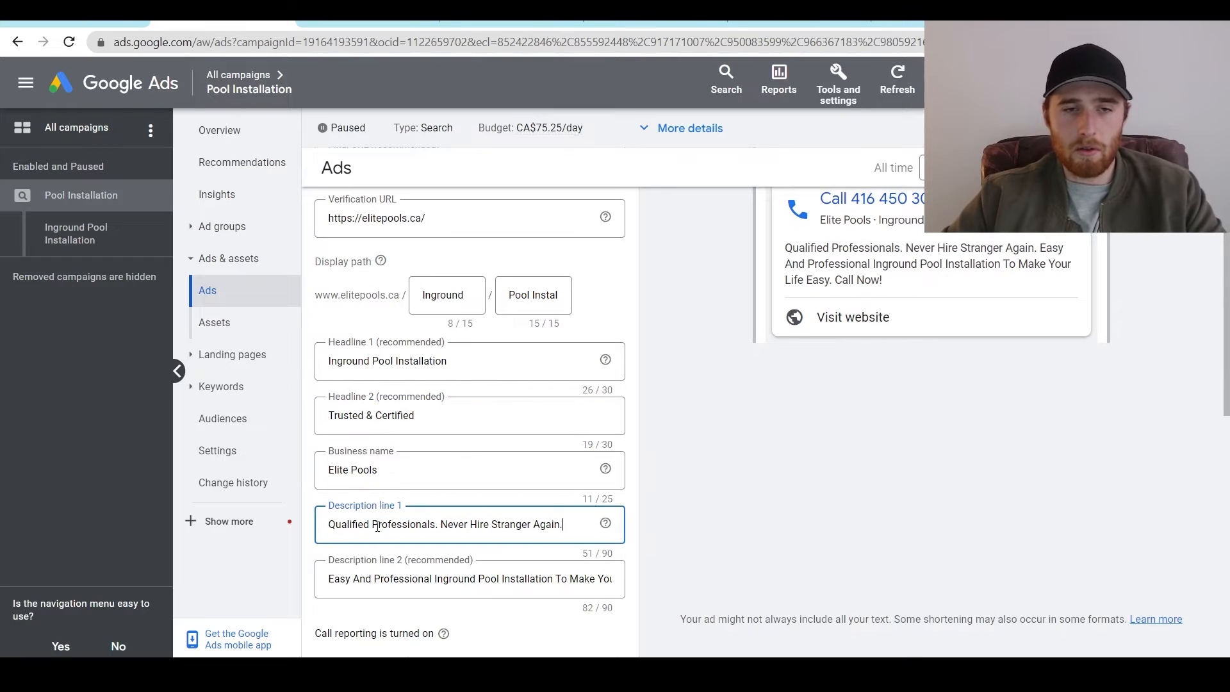
# Insert "Inground Pool Installation" after "Qualified Professionals" in description line 1.
pyautogui.click(437, 531)
pyautogui.write('Ingro')
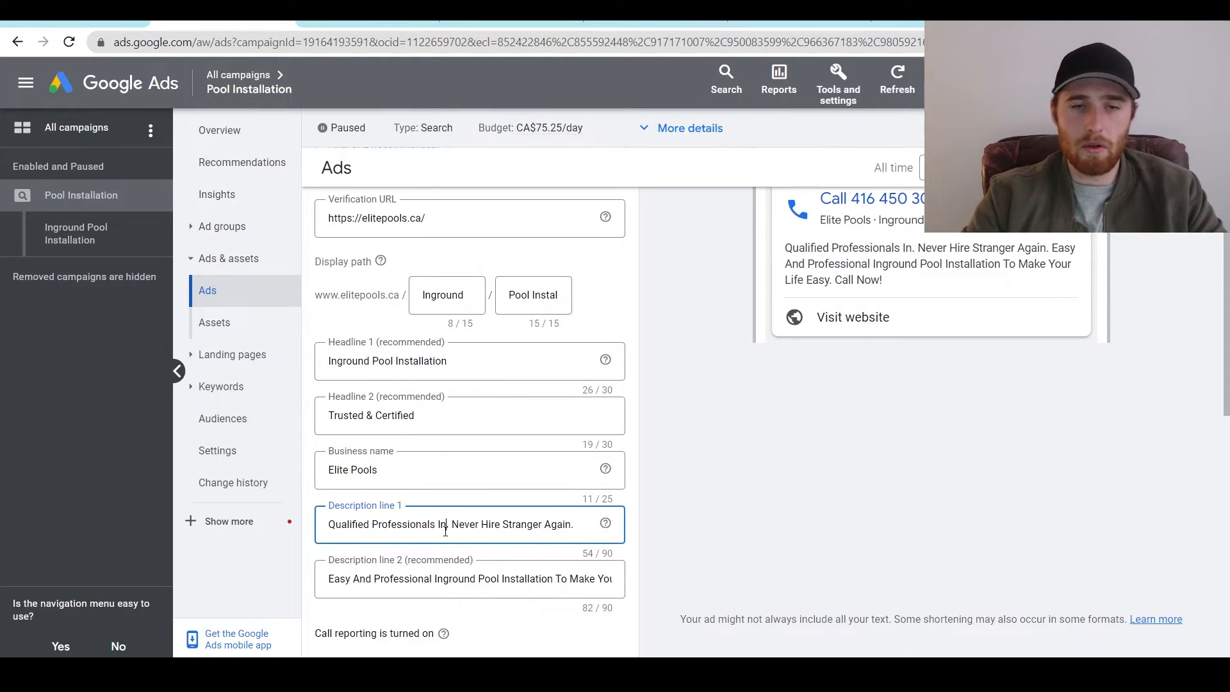
pyautogui.write('und Pool ')
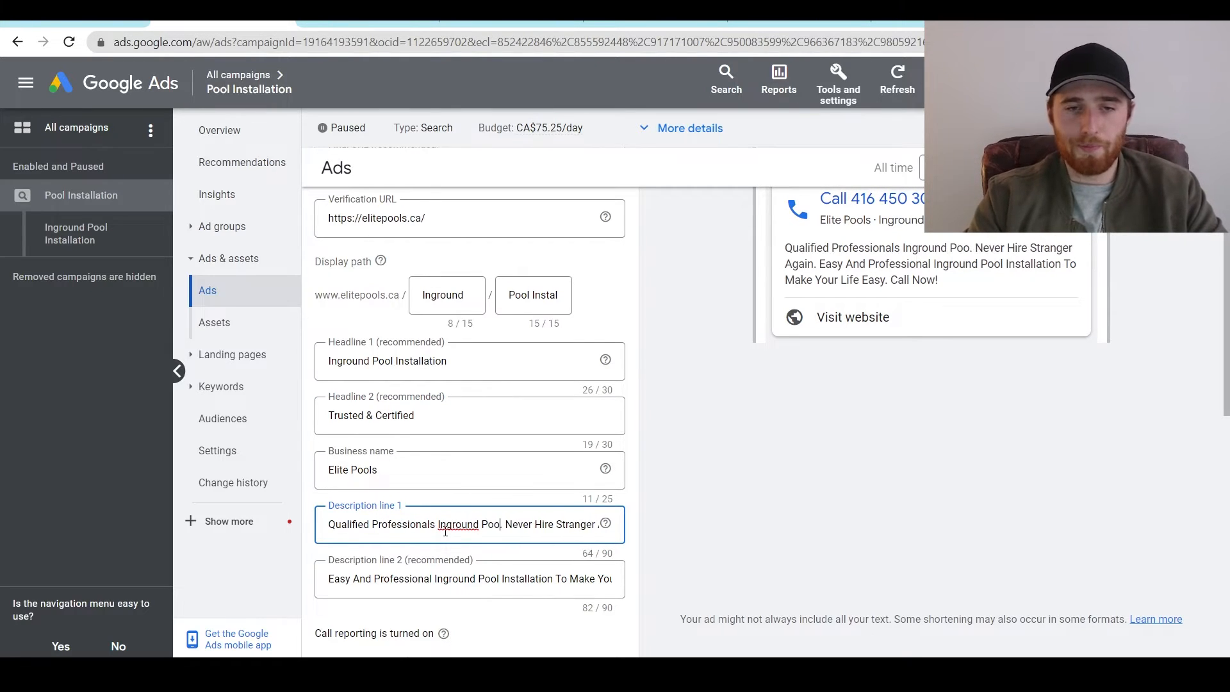
pyautogui.write('Instal')
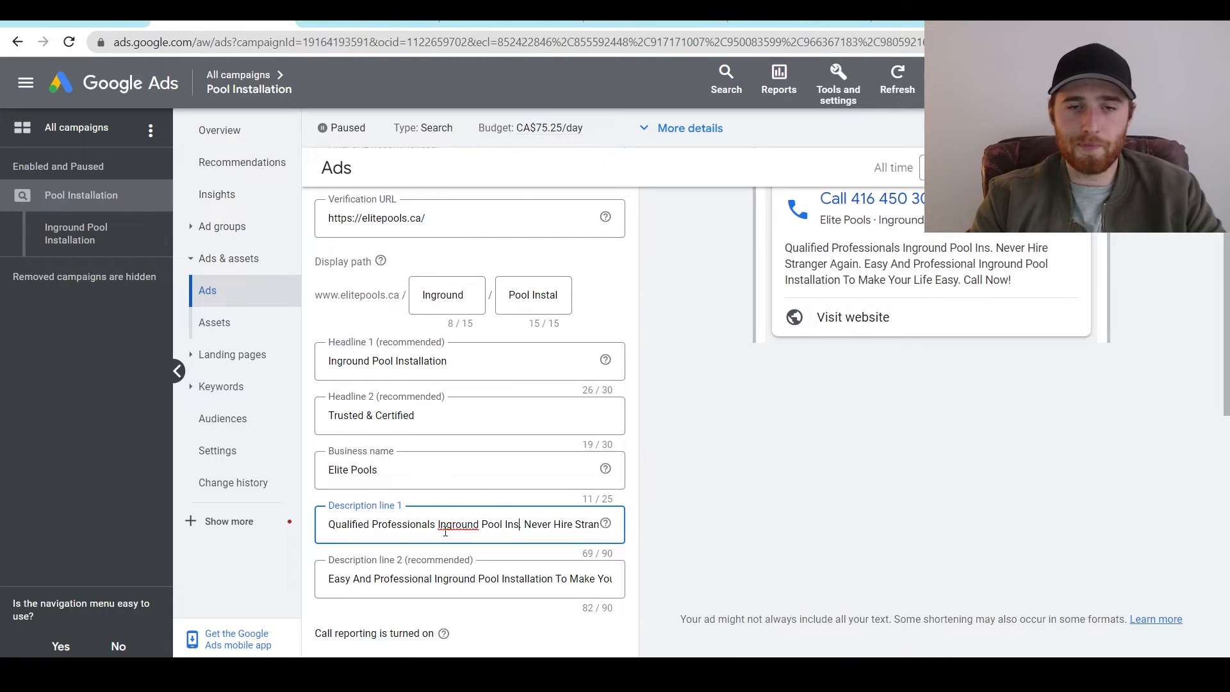
pyautogui.write('lation')
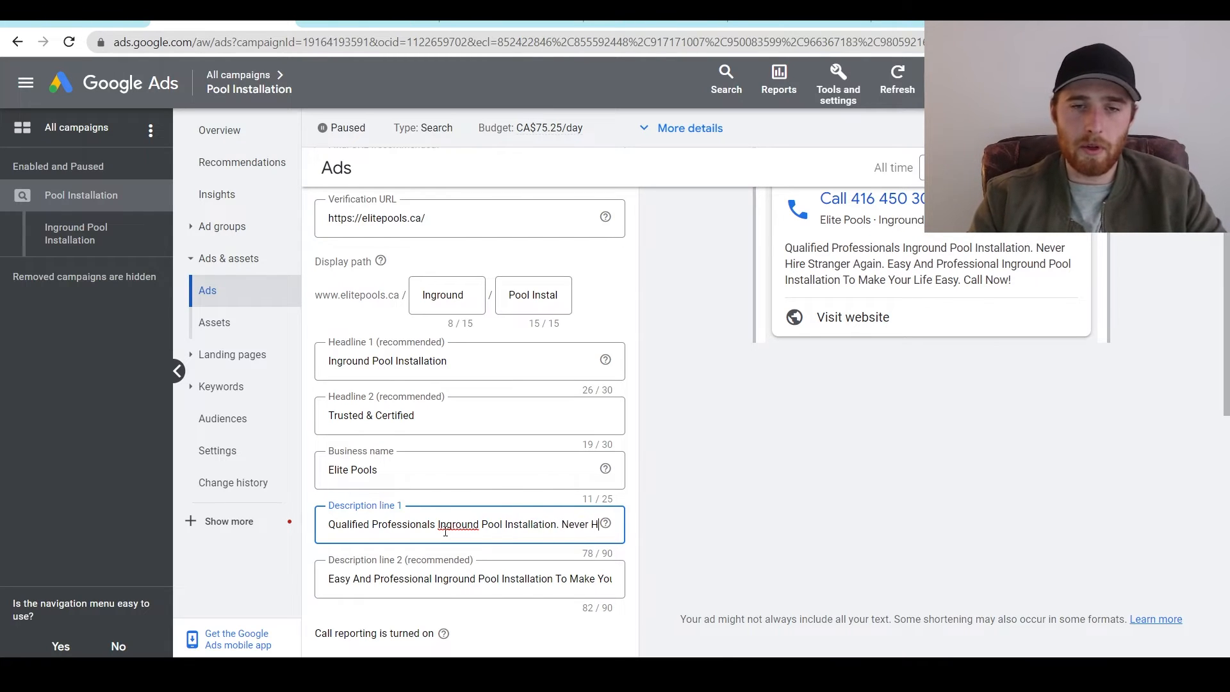
# Append "Get A Quote" to the end of description line 1, keeping the text within 90 characters.
pyautogui.press('Right')
pyautogui.press('Right')
pyautogui.press('Right')
pyautogui.press('Right')
pyautogui.press('Right')
pyautogui.press('Right')
pyautogui.press('Right')
pyautogui.press('Right')
pyautogui.press('Right')
pyautogui.press('Right')
pyautogui.press('Right')
pyautogui.press('Right')
pyautogui.press('Right')
pyautogui.press('Right')
pyautogui.press('Right')
pyautogui.press('Right')
pyautogui.press('Right')
pyautogui.press('Right')
pyautogui.press('Right')
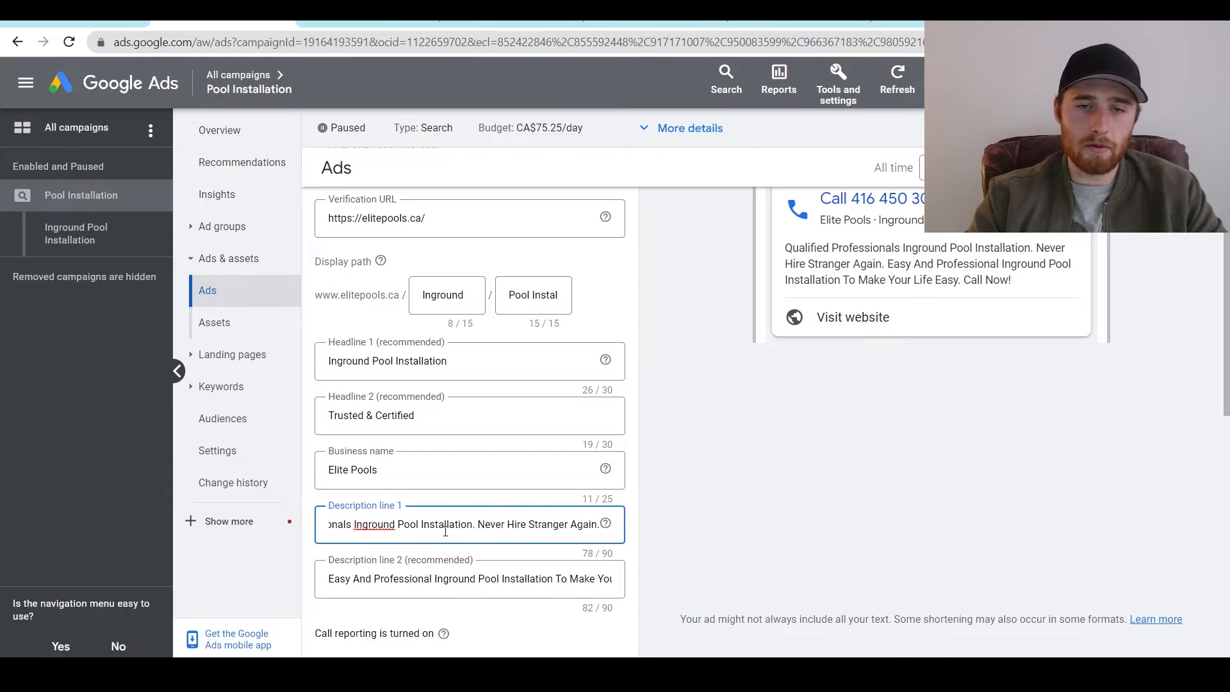
pyautogui.write('Get A Q')
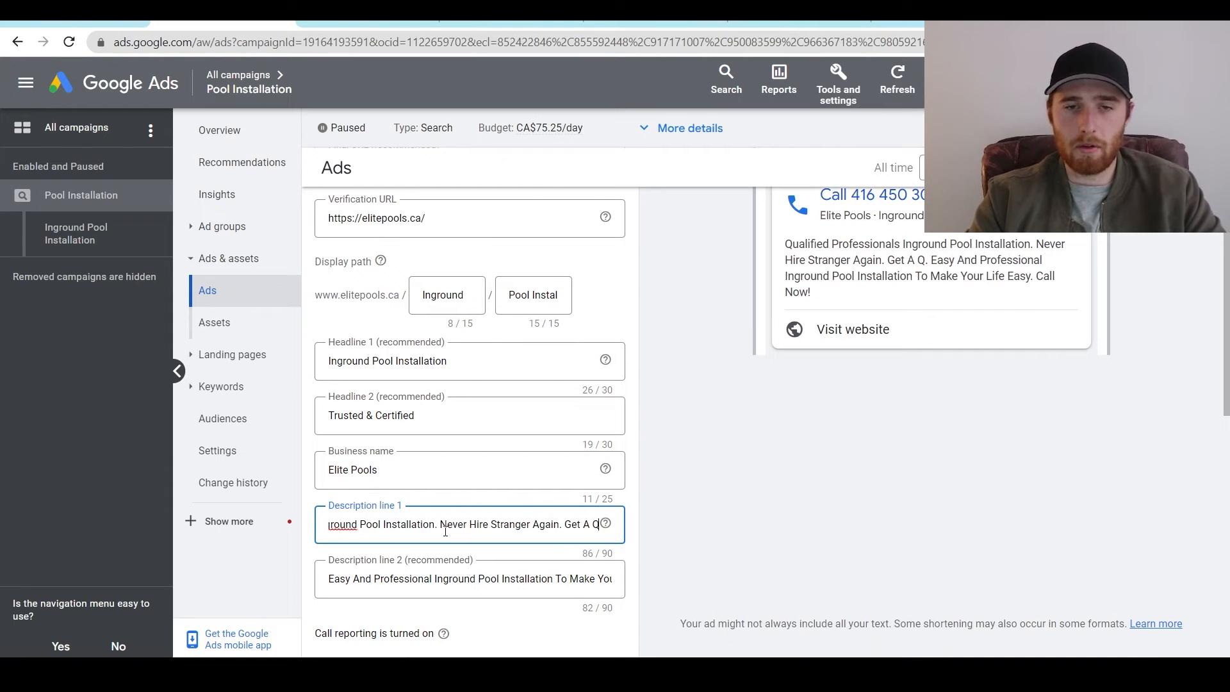
pyautogui.write('uote Now')
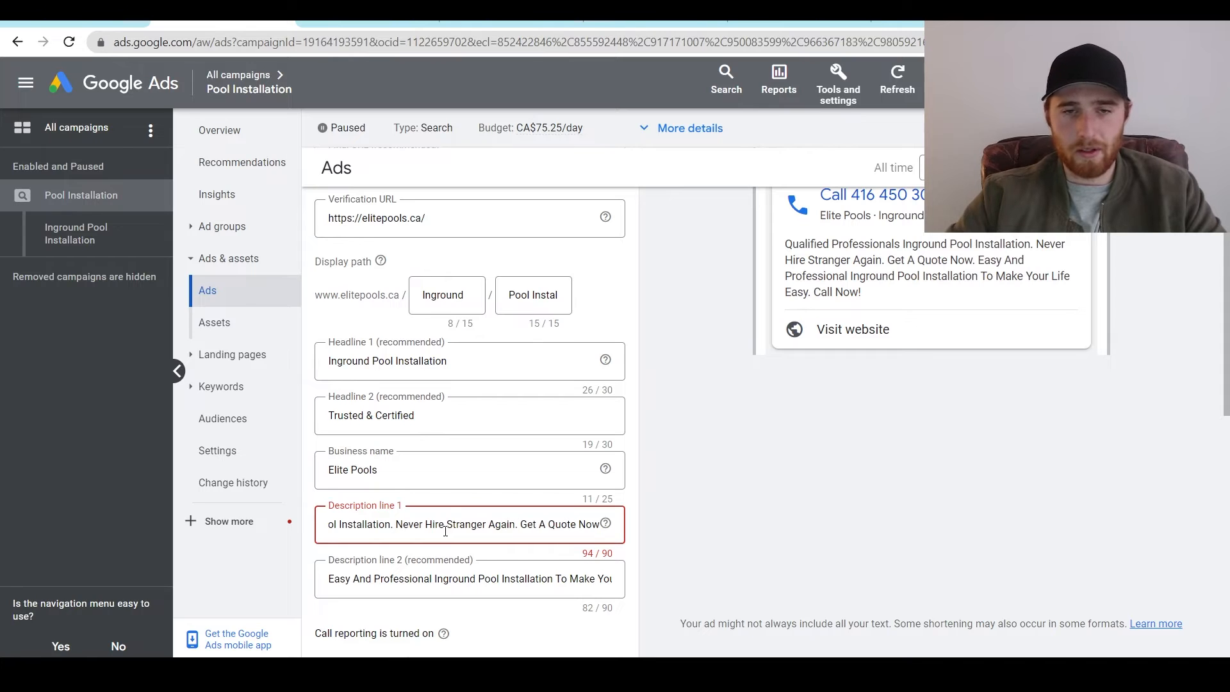
pyautogui.press('BackSpace')
pyautogui.press('BackSpace')
pyautogui.press('BackSpace')
pyautogui.press('BackSpace')
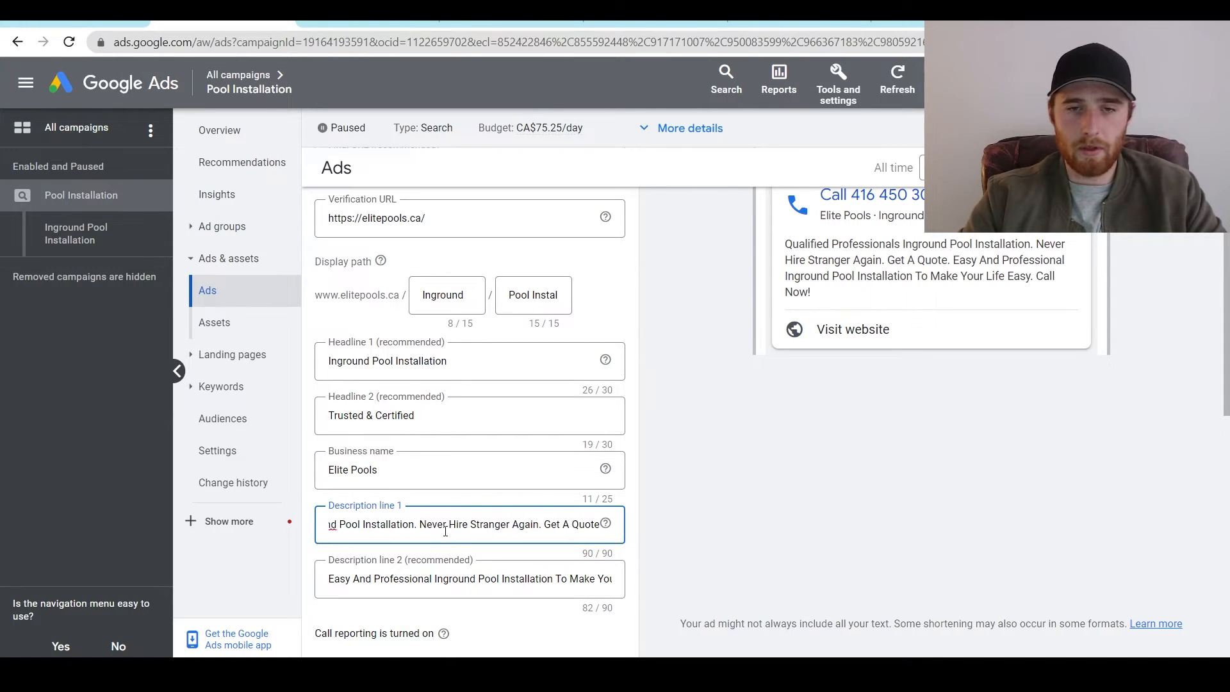
pyautogui.write('!')
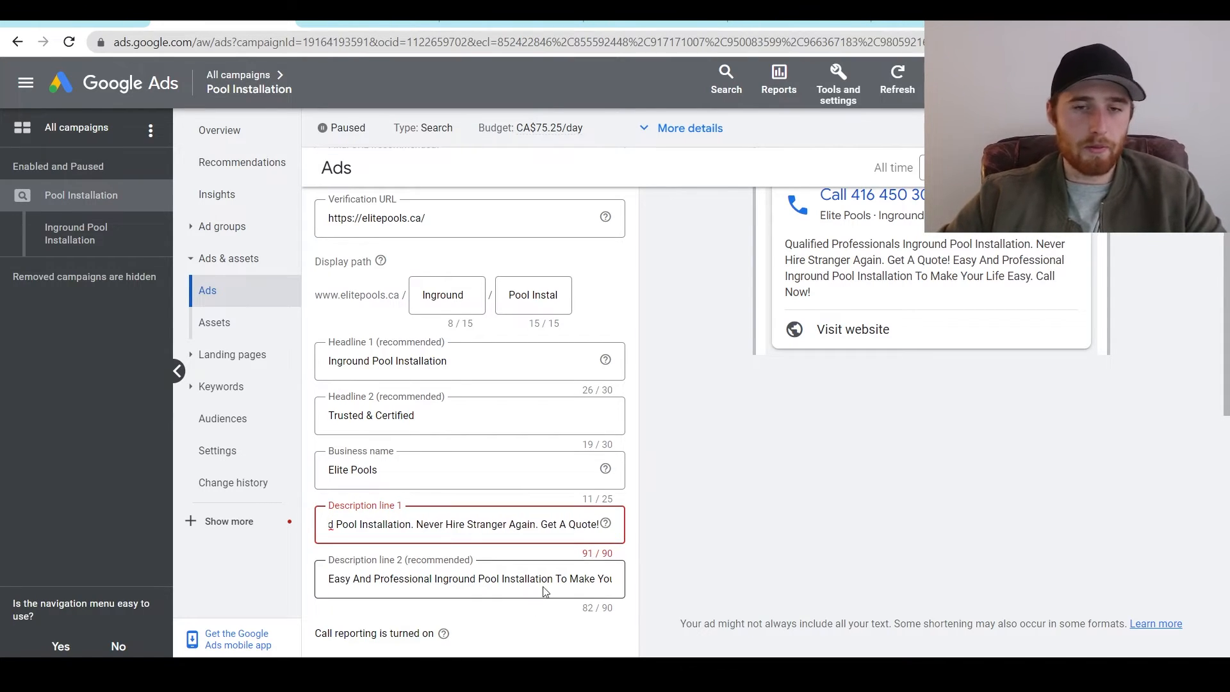
pyautogui.press('BackSpace')
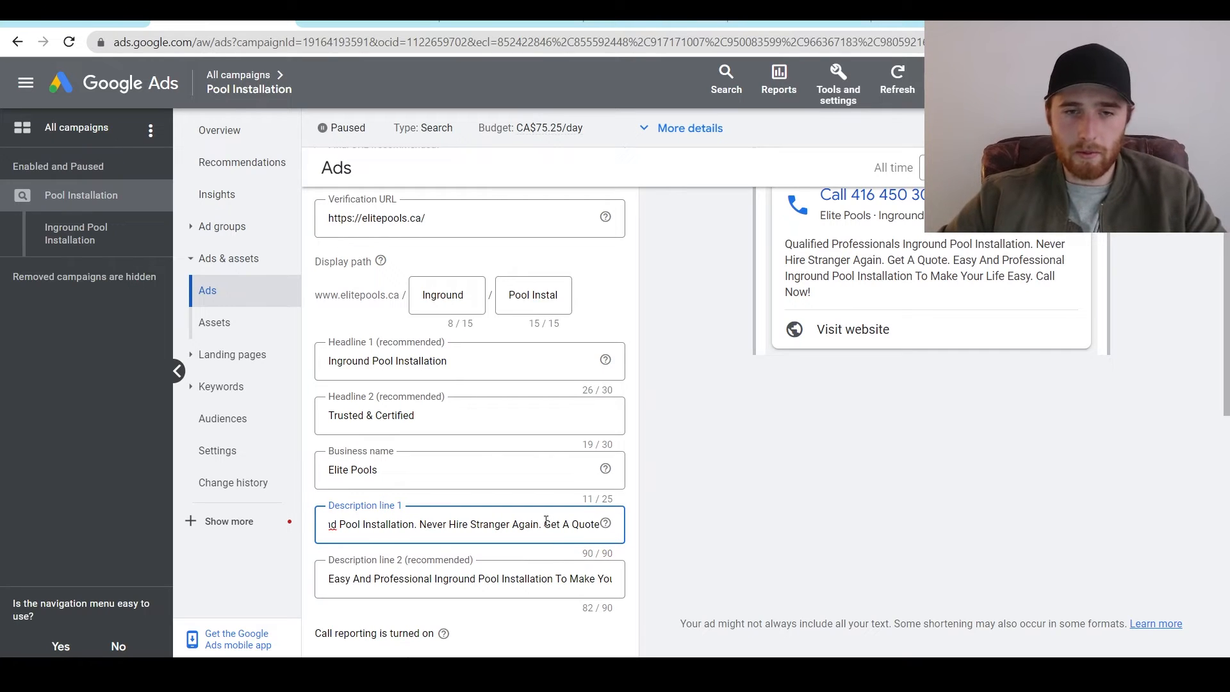
# Save the new version of the "Trusted & Certified" ad and enable it.
pyautogui.scroll(-3, 555, 541)
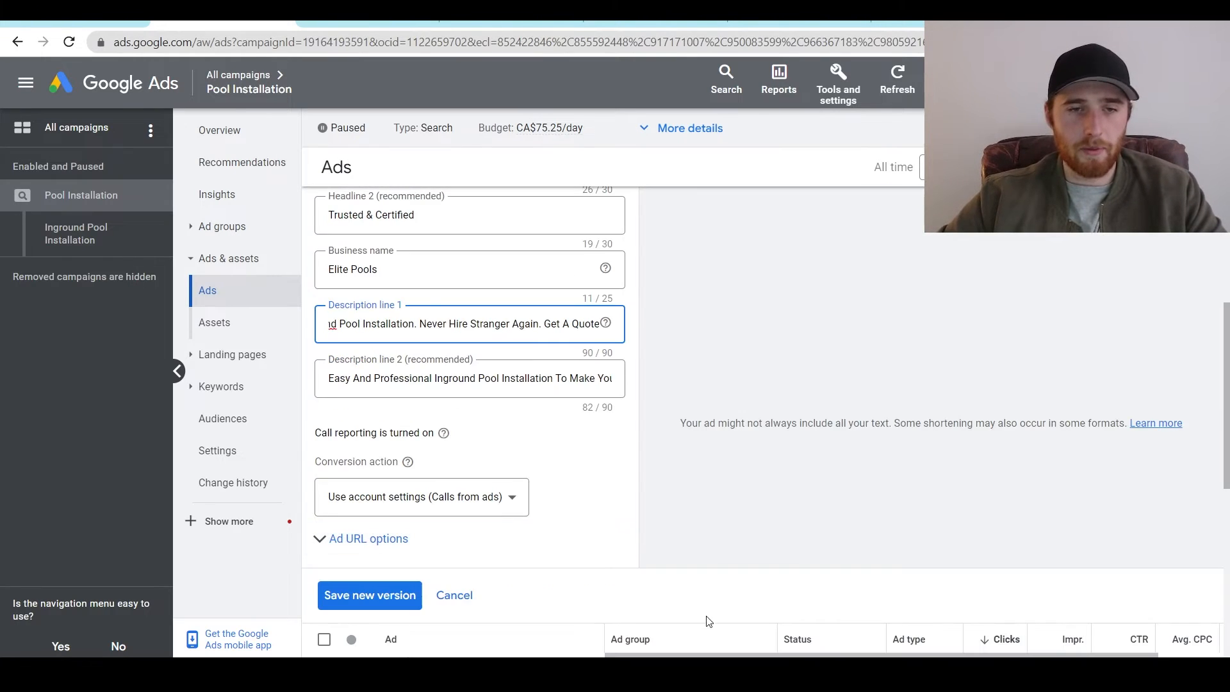
pyautogui.click(373, 596)
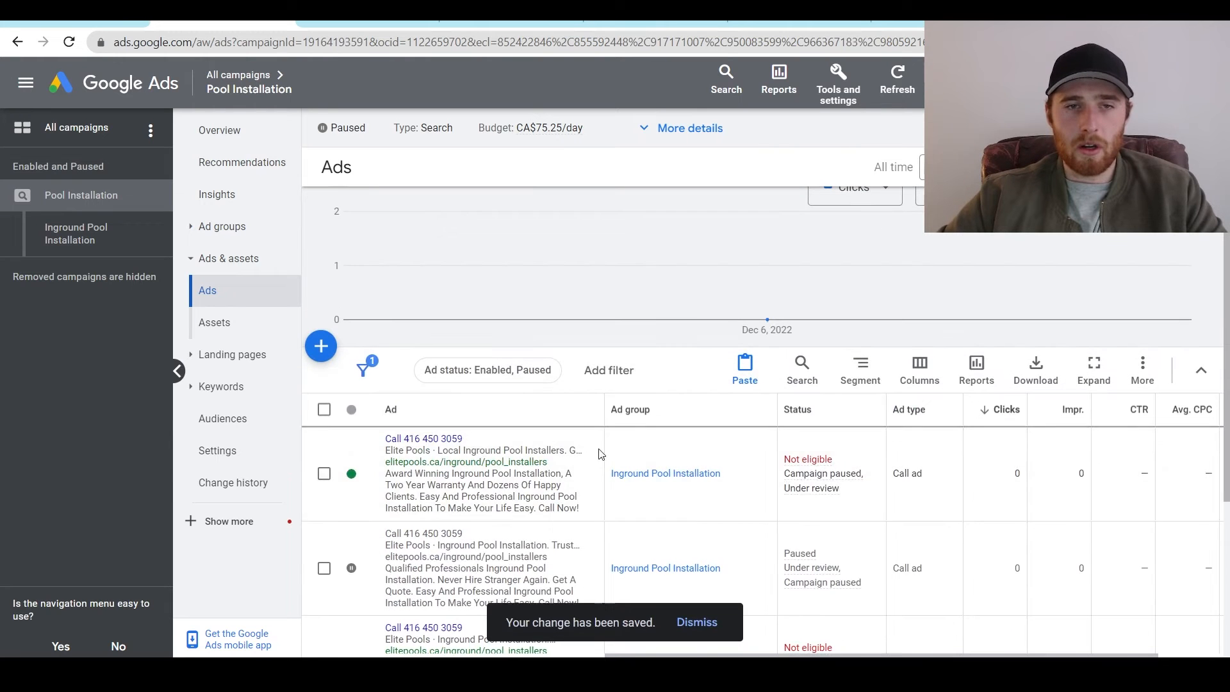
pyautogui.click(351, 568)
pyautogui.click(386, 553)
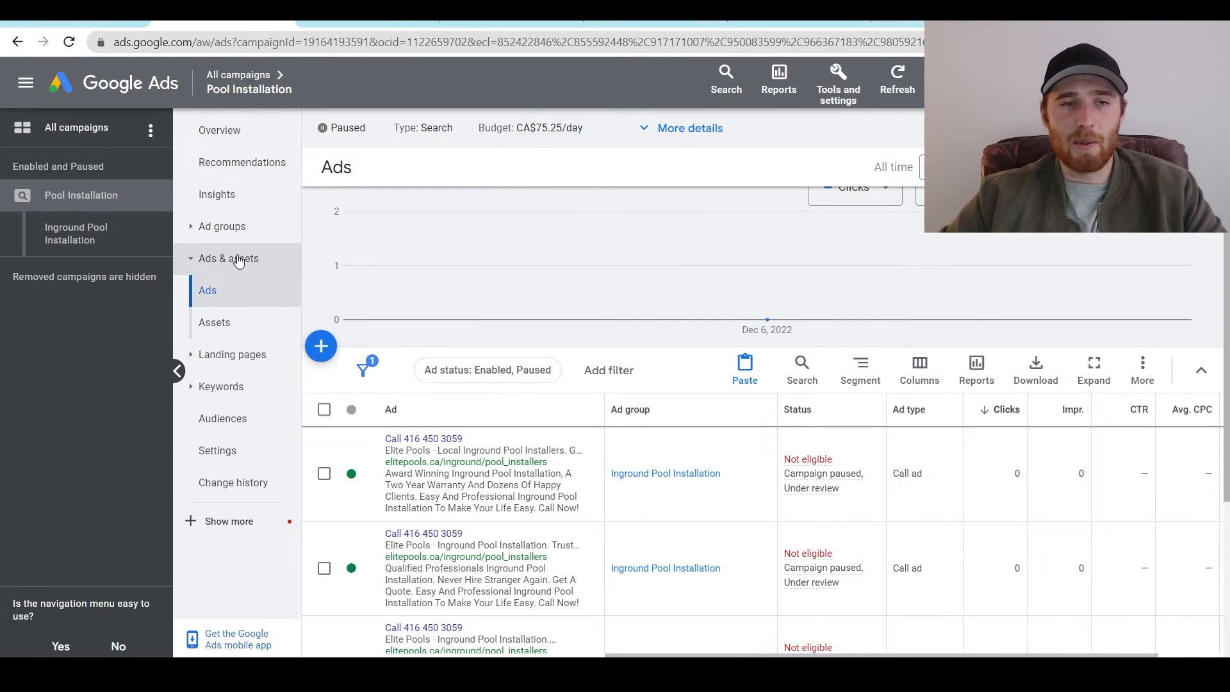
# Open the assets overview of the Pool Installation campaign.
pyautogui.click(238, 332)
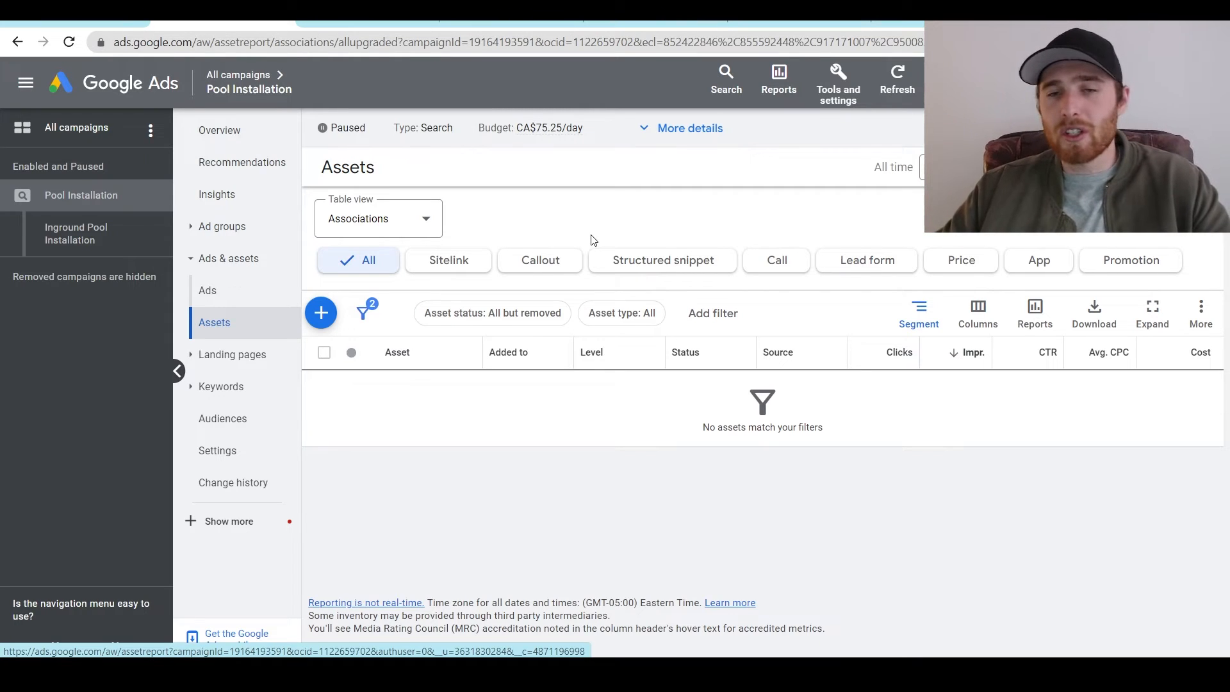
# Start a new callout asset for the Pool Installation campaign with "Vinyl Pool Installation" as callout text 1.
pyautogui.click(315, 324)
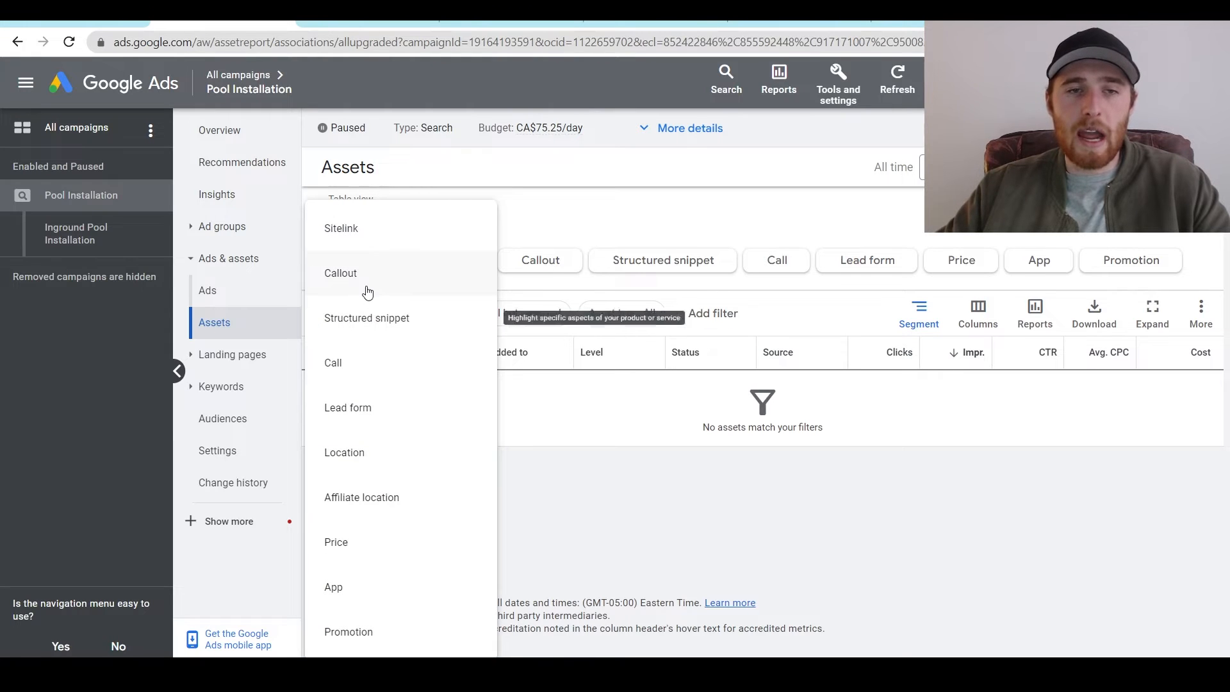
pyautogui.click(359, 286)
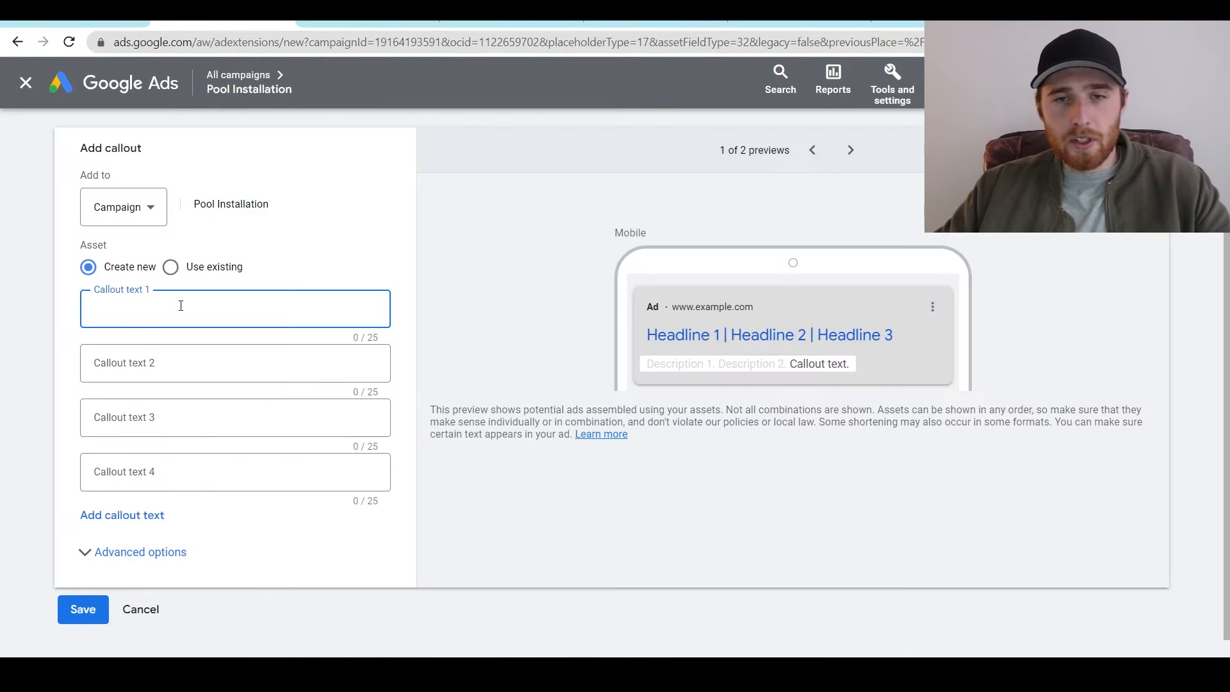
pyautogui.write('Vinyl Po')
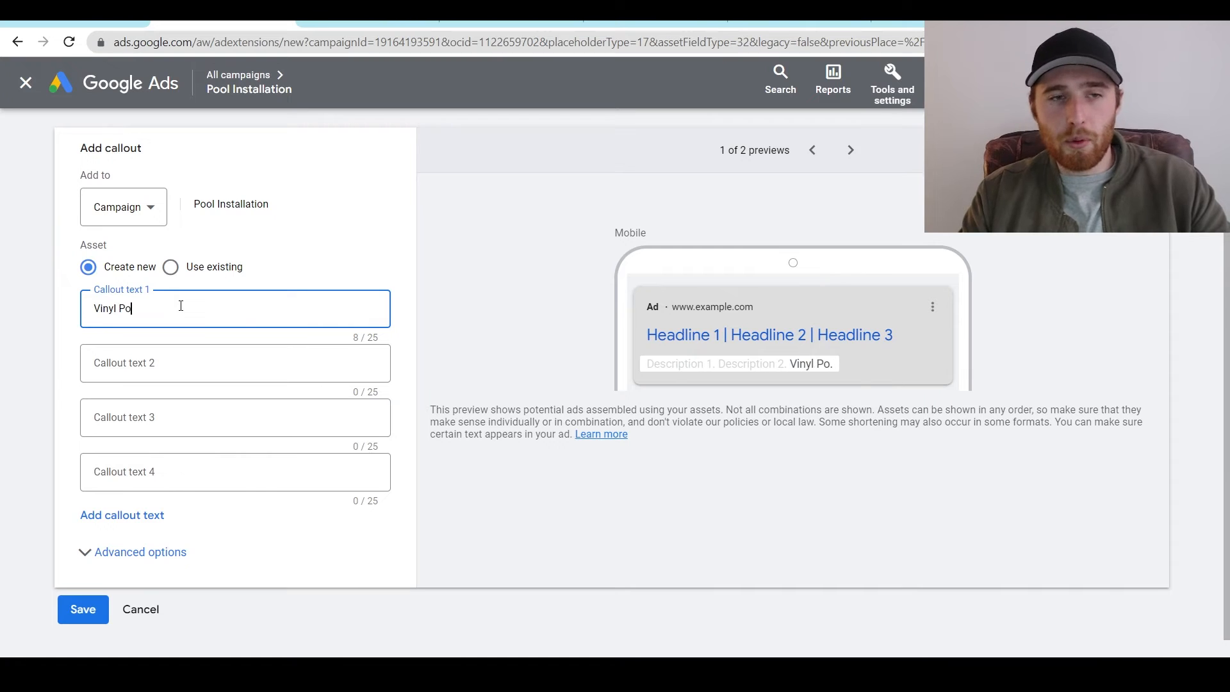
pyautogui.write('ol Installation')
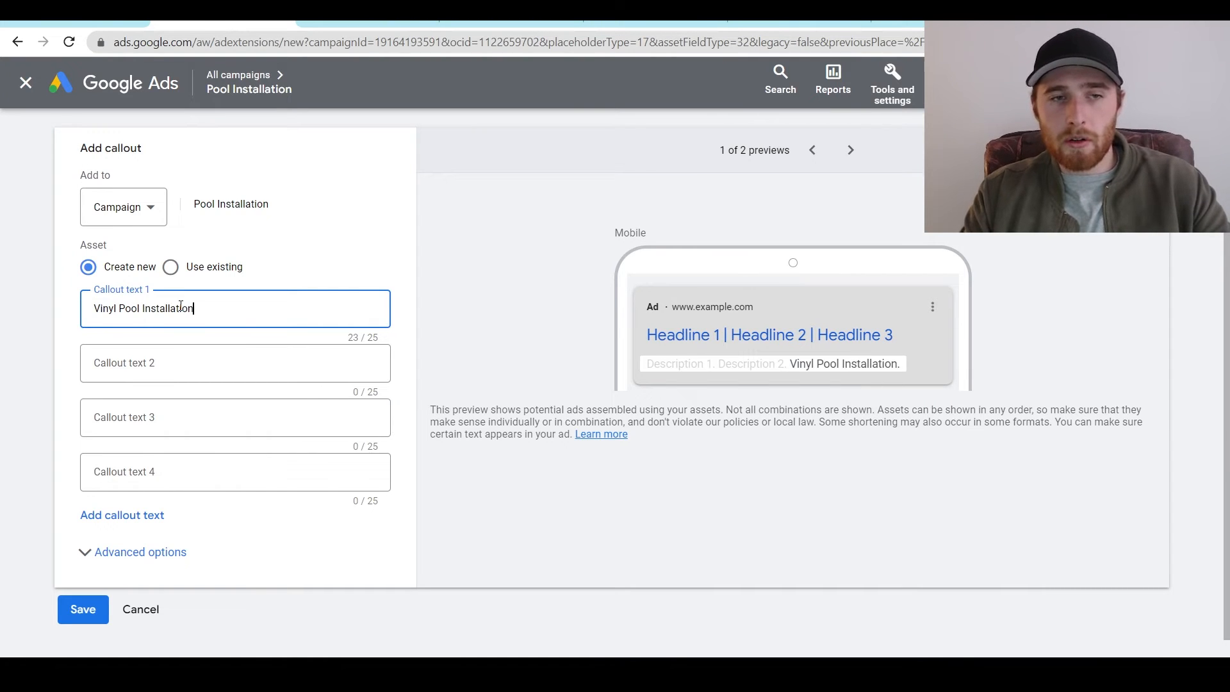
# Copy callout text 1 into callout text 2 and edit the copy to read "Fiberglass Pools".
pyautogui.hotkey('ctrl', 'a')
pyautogui.hotkey('ctrl', 'c')
pyautogui.click(168, 363)
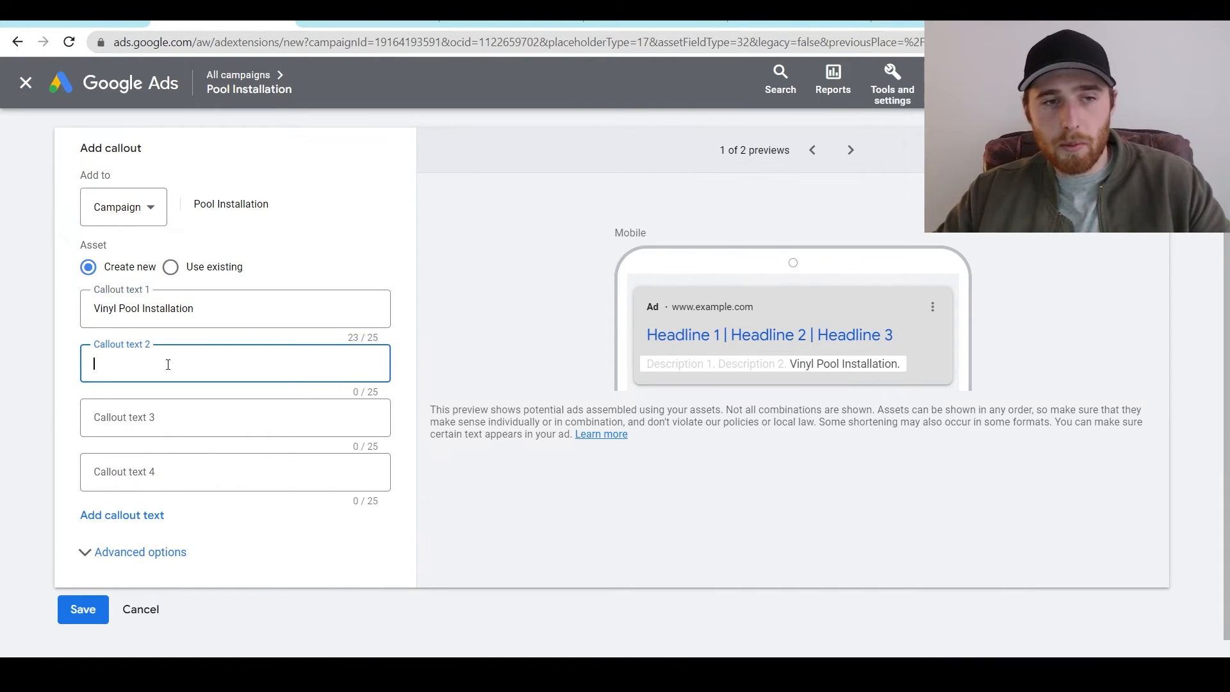
pyautogui.hotkey('ctrl', 'v')
pyautogui.doubleClick(102, 363)
pyautogui.write('Fiberglass')
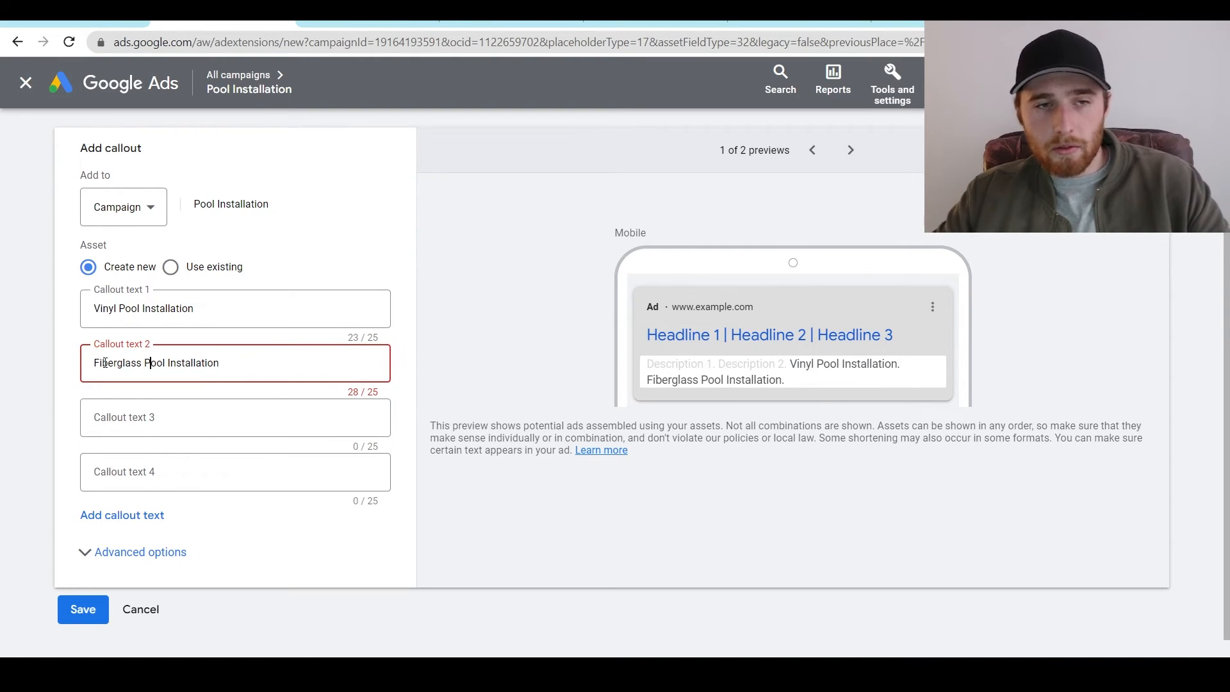
pyautogui.press('BackSpace')
pyautogui.press('BackSpace')
pyautogui.press('BackSpace')
pyautogui.press('BackSpace')
pyautogui.press('BackSpace')
pyautogui.press('BackSpace')
pyautogui.press('BackSpace')
pyautogui.press('BackSpace')
pyautogui.press('BackSpace')
pyautogui.press('BackSpace')
pyautogui.press('BackSpace')
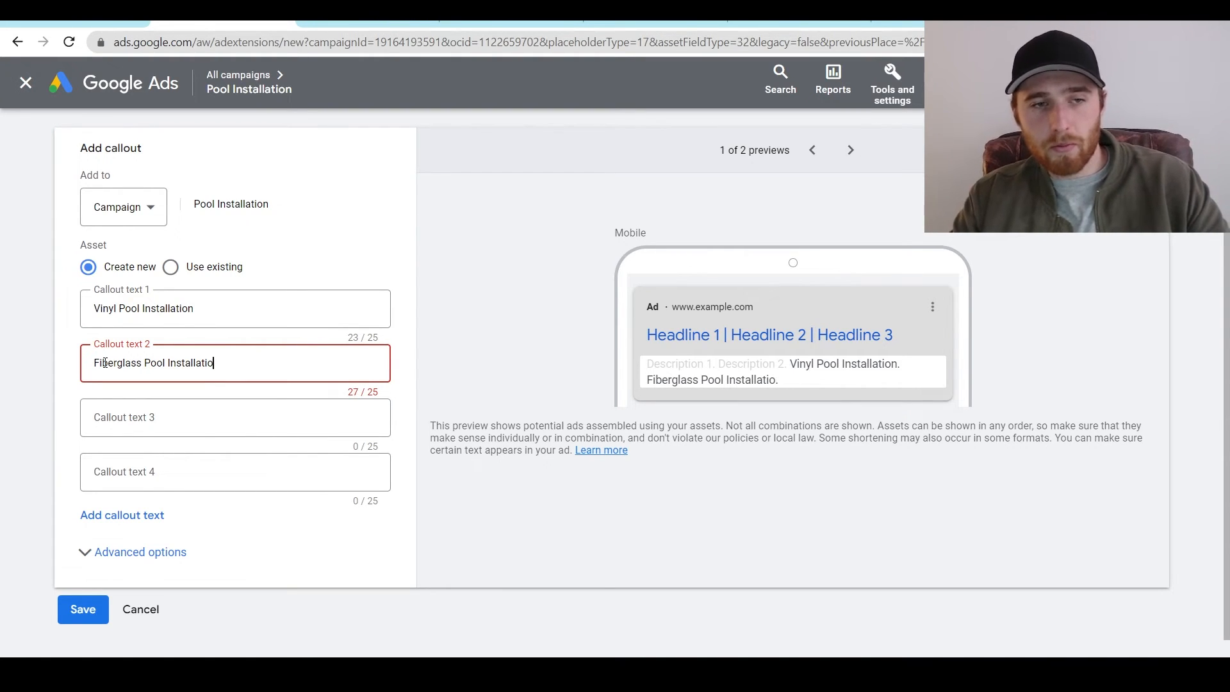
pyautogui.write('s')
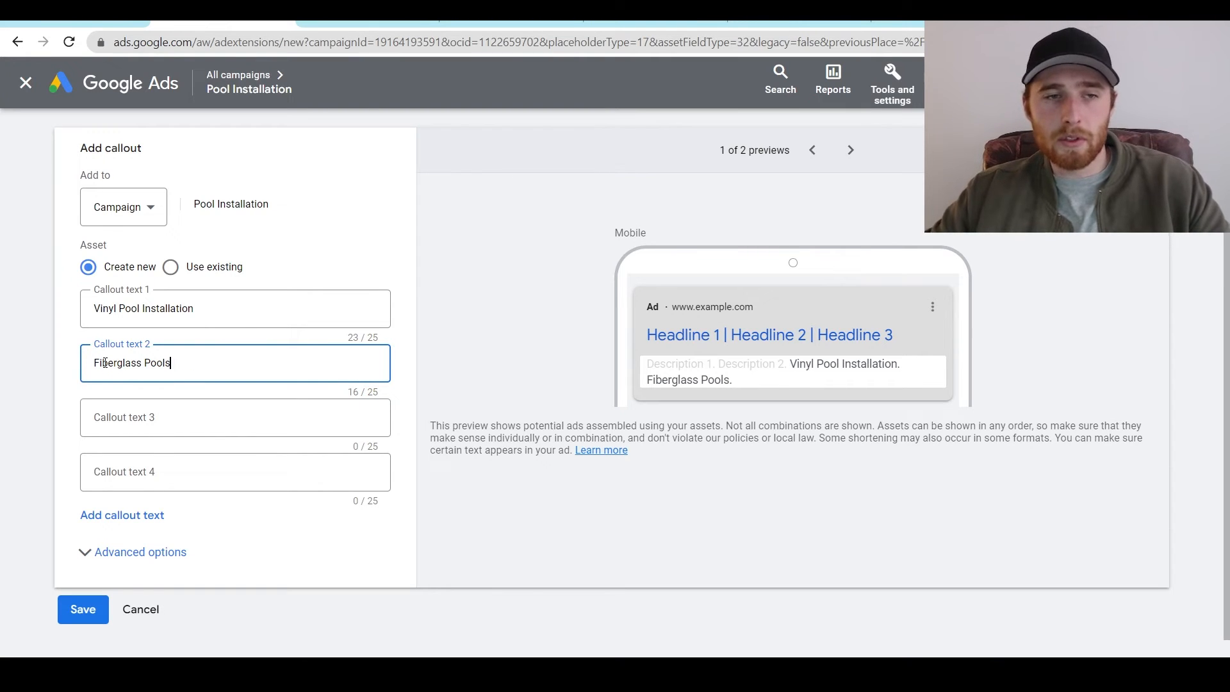
# Shorten callout text 1 to "Vinyl Pools".
pyautogui.click(184, 308)
pyautogui.doubleClick(184, 308)
pyautogui.click(236, 310)
pyautogui.press('BackSpace')
pyautogui.press('BackSpace')
pyautogui.press('BackSpace')
pyautogui.press('BackSpace')
pyautogui.press('BackSpace')
pyautogui.press('BackSpace')
pyautogui.press('BackSpace')
pyautogui.press('BackSpace')
pyautogui.press('BackSpace')
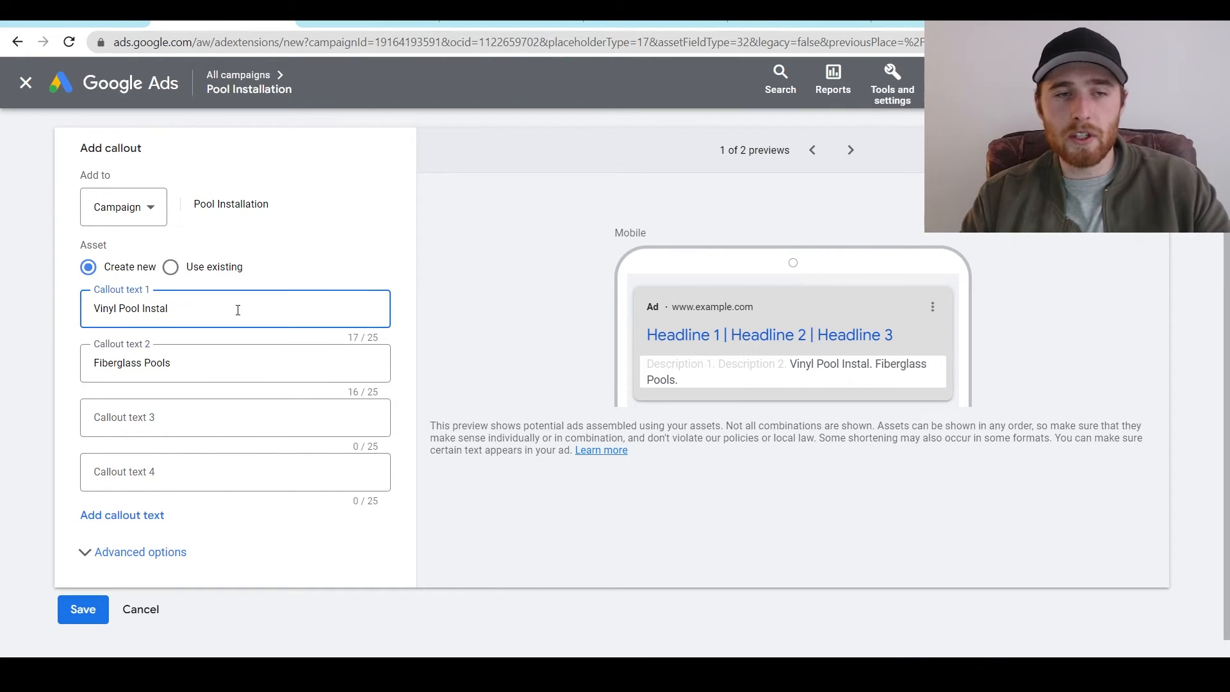
pyautogui.press('BackSpace')
pyautogui.press('BackSpace')
pyautogui.press('BackSpace')
pyautogui.press('BackSpace')
pyautogui.write('s')
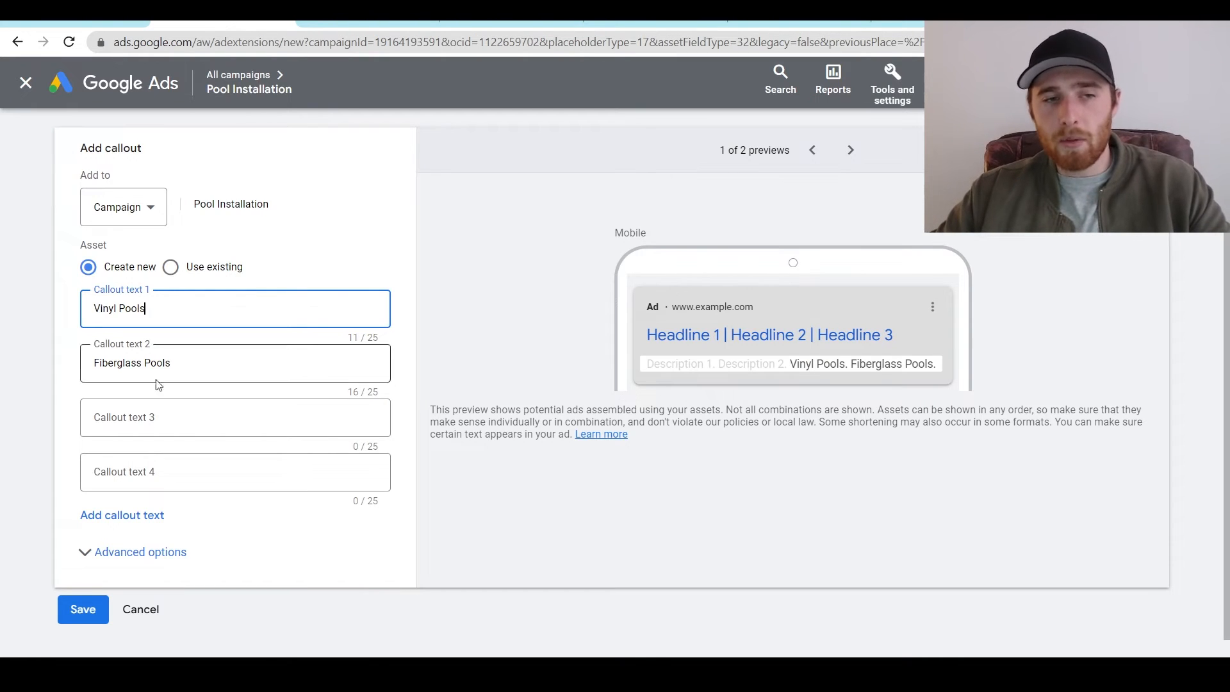
# Enter "Inground Pools" as callout text 3 and "Semi-Above Ground Pools" as callout text 4, and save the callouts.
pyautogui.click(170, 422)
pyautogui.write('Inground Pools')
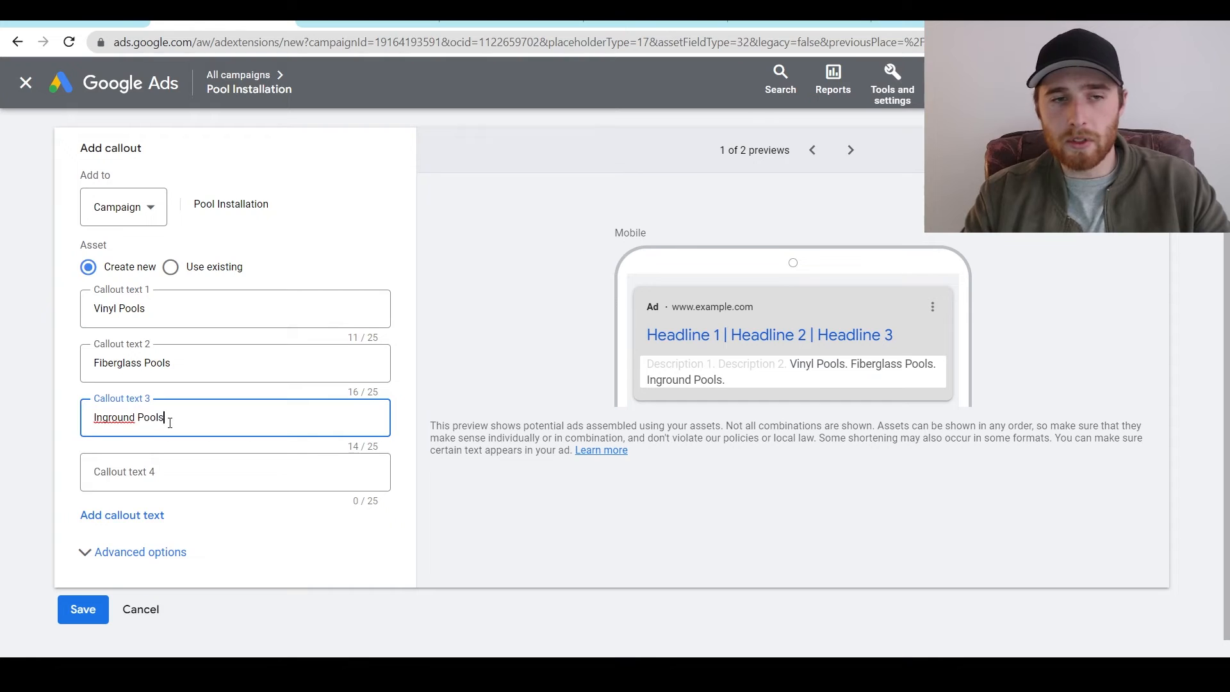
pyautogui.press('Tab')
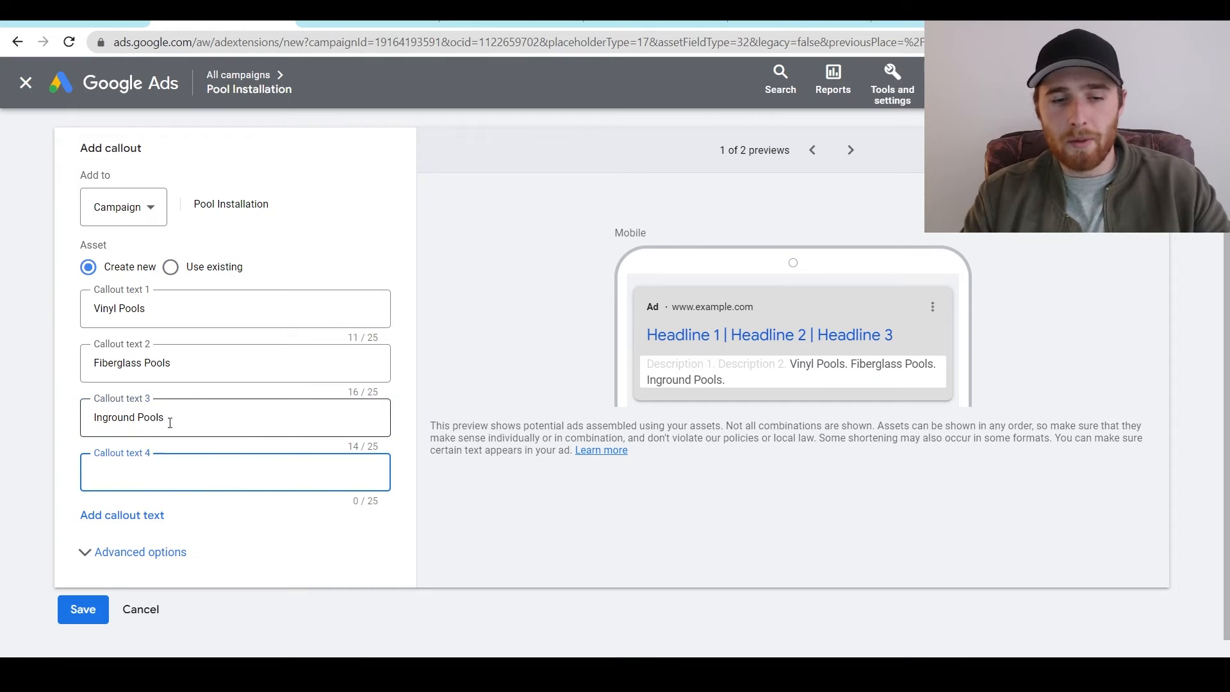
pyautogui.write('Semi-Above')
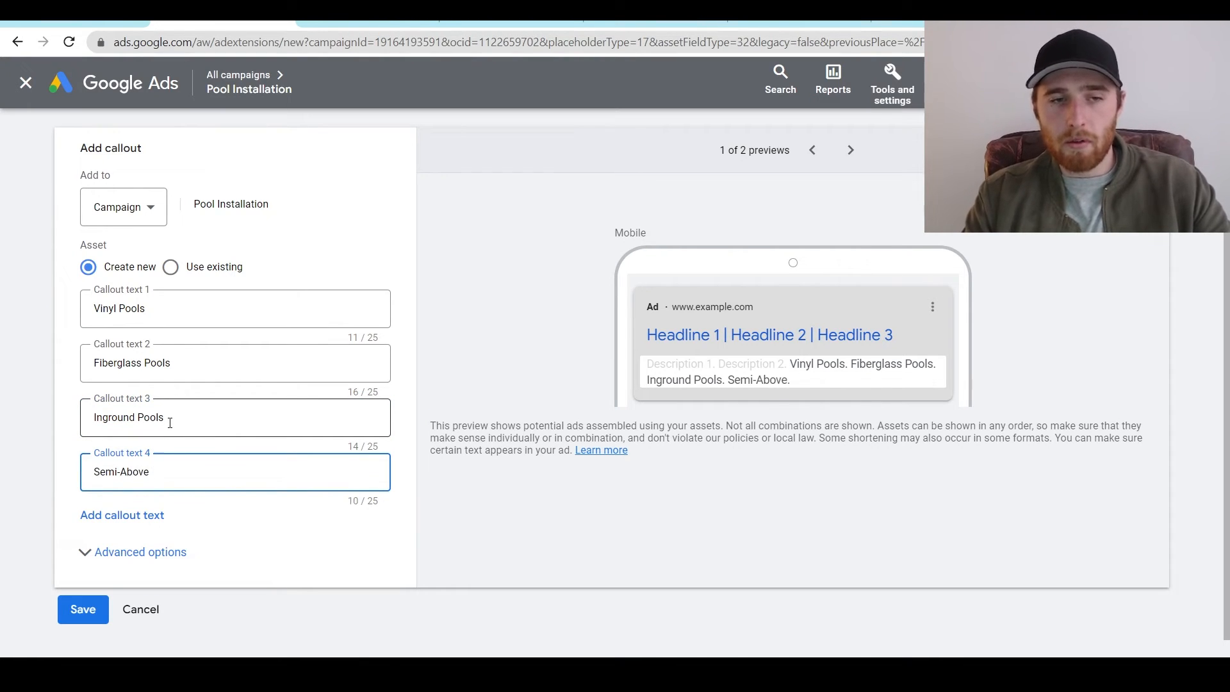
pyautogui.write(' Ground Pools')
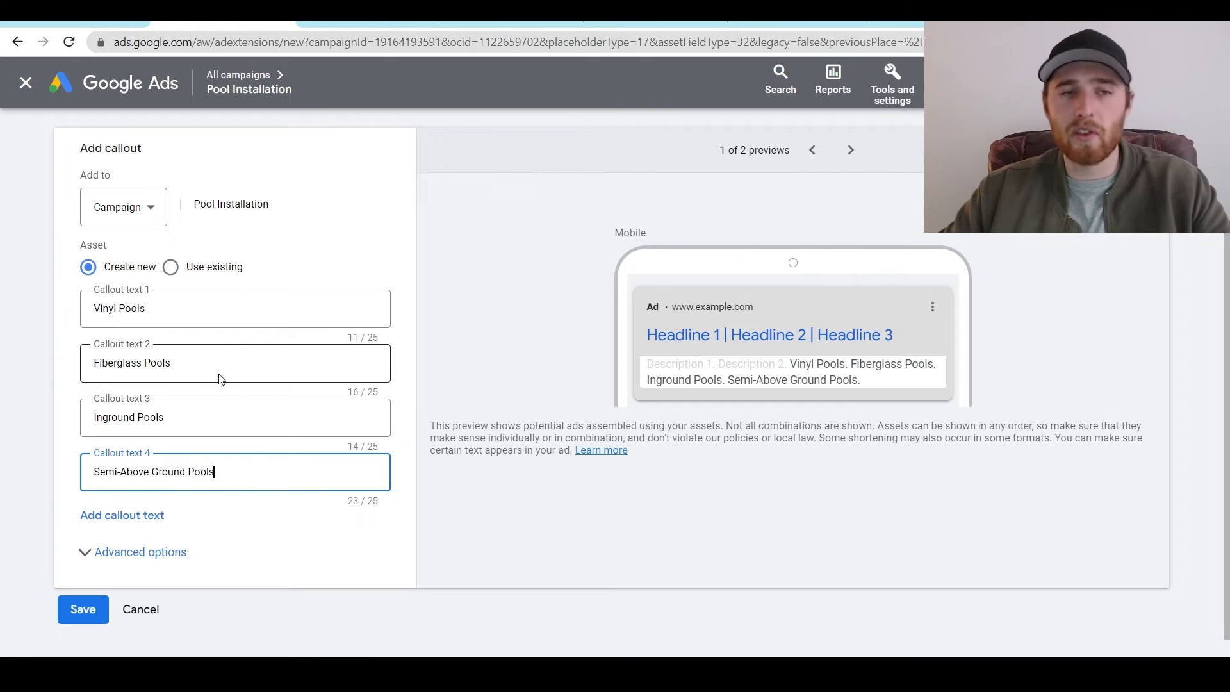
pyautogui.click(87, 607)
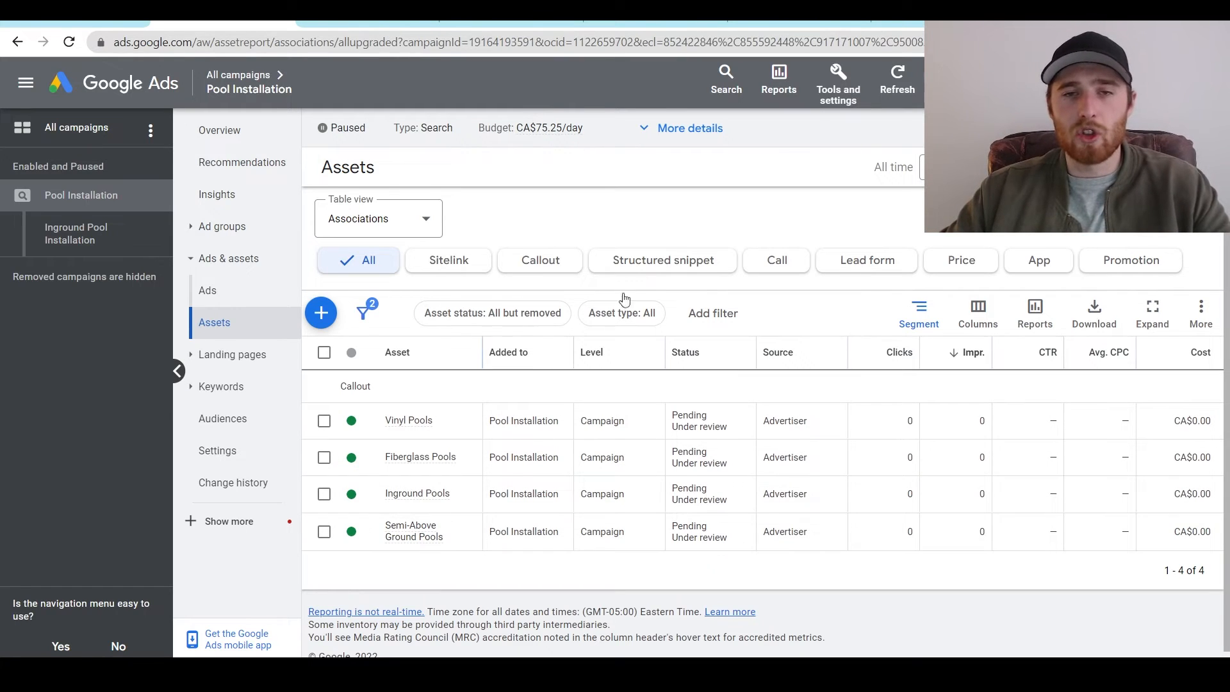
# Start a new structured snippet asset for the campaign and choose Styles as its header type.
pyautogui.click(320, 312)
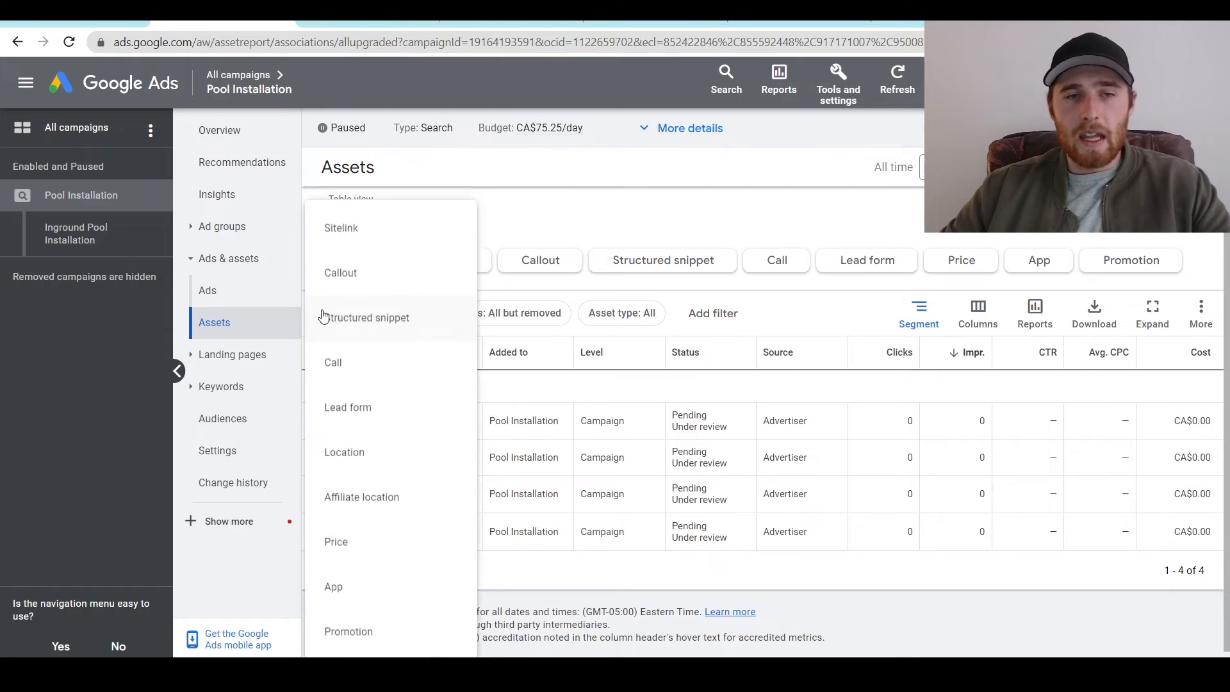
pyautogui.click(407, 319)
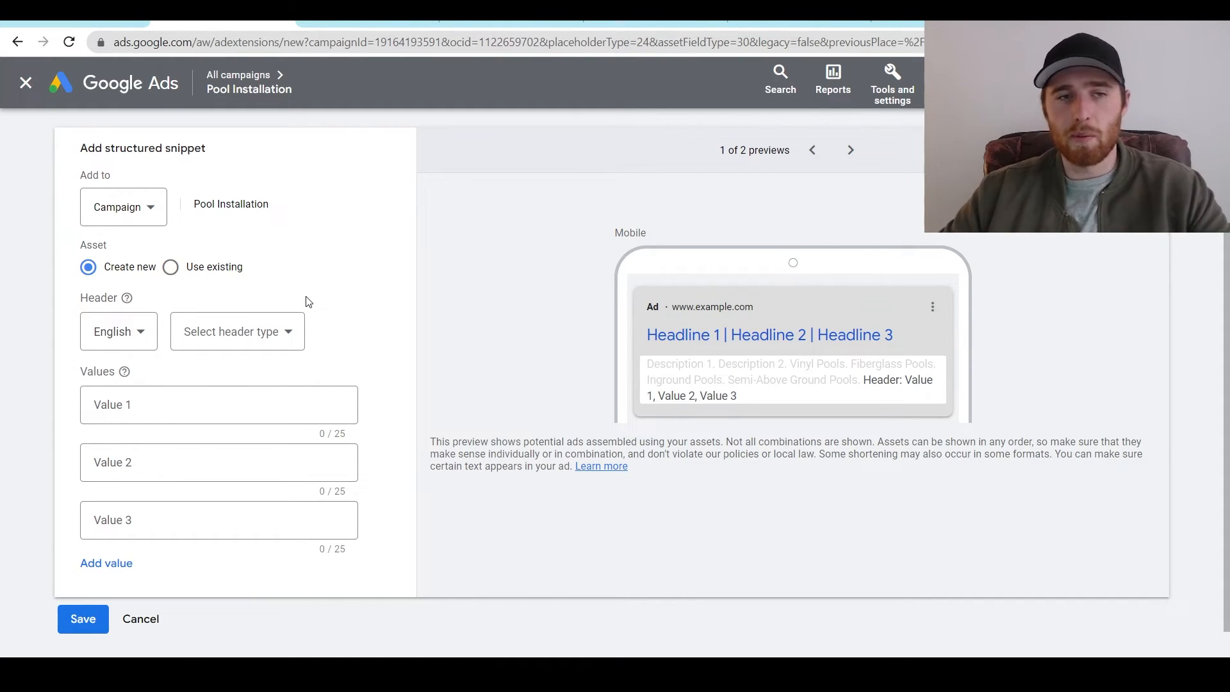
pyautogui.click(277, 333)
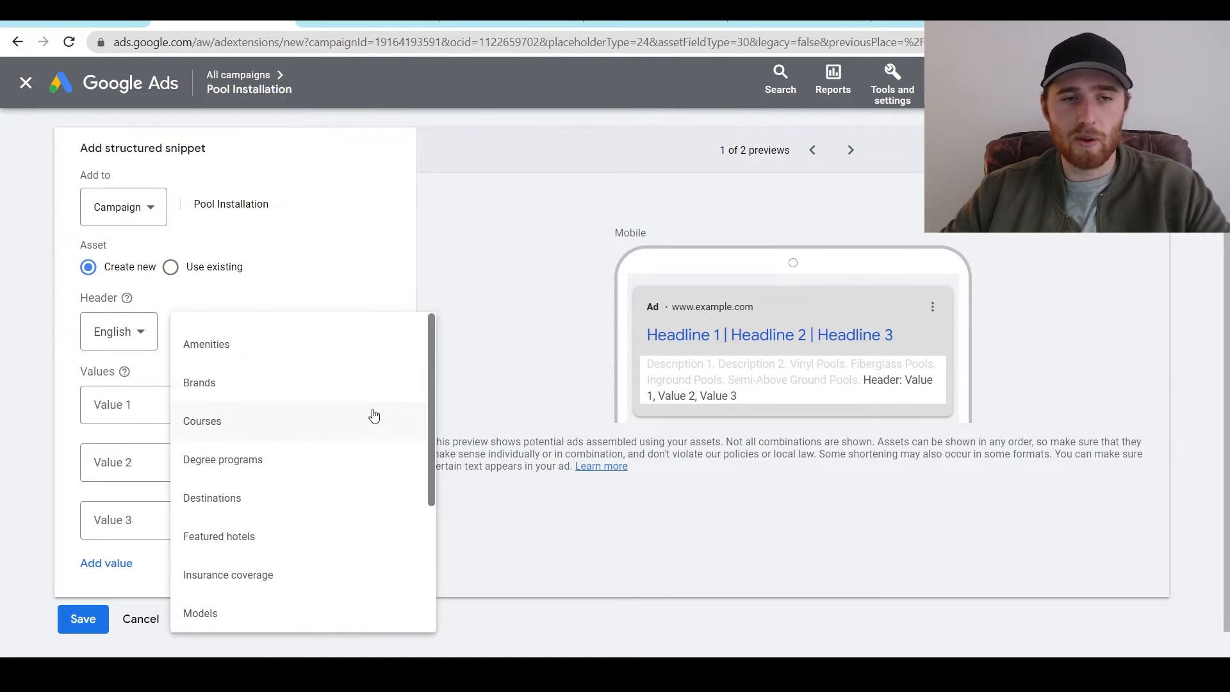
pyautogui.scroll(-3, 369, 423)
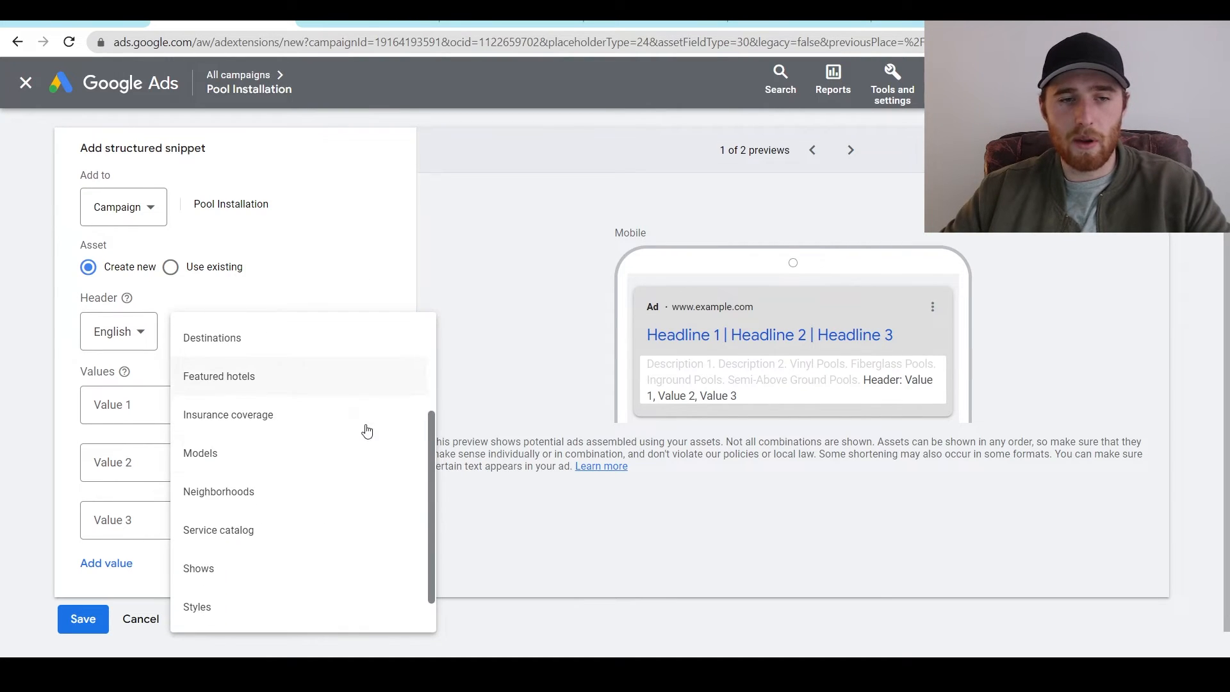
pyautogui.click(345, 600)
# Enter the snippet values "Fiberglass", "Vinyl" and "Inground", and add a fourth value "Semi Above Ground".
pyautogui.click(202, 403)
pyautogui.write('Fi')
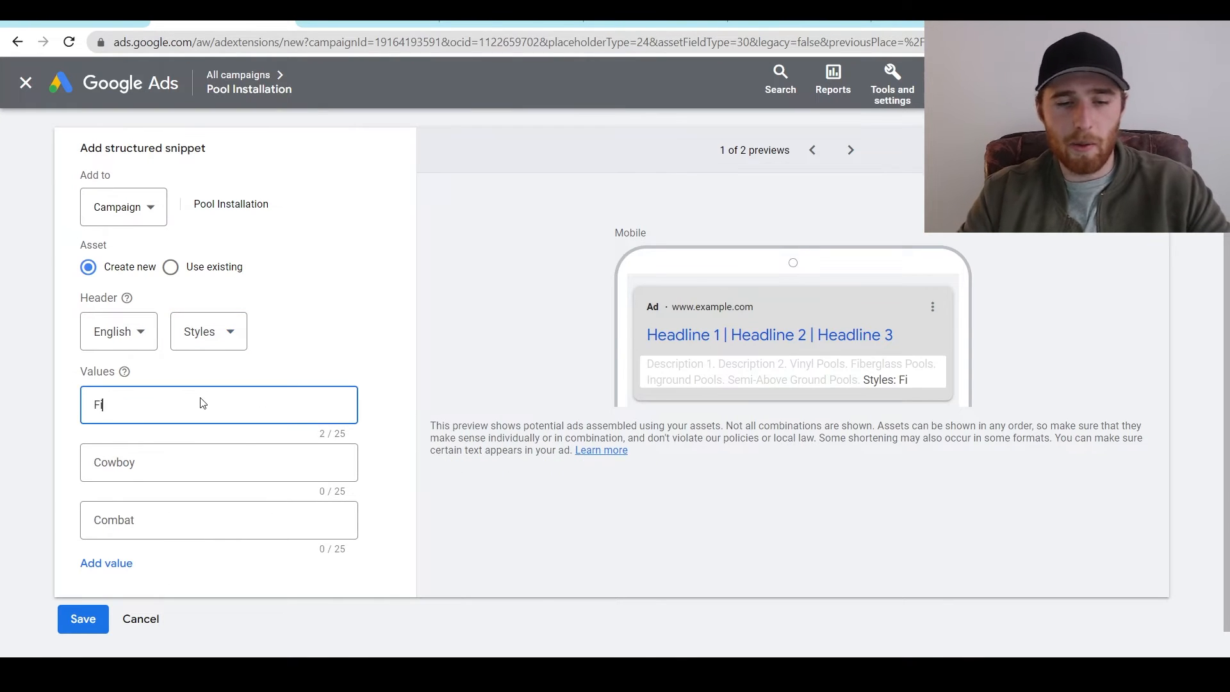
pyautogui.write('berglass')
pyautogui.press('Tab')
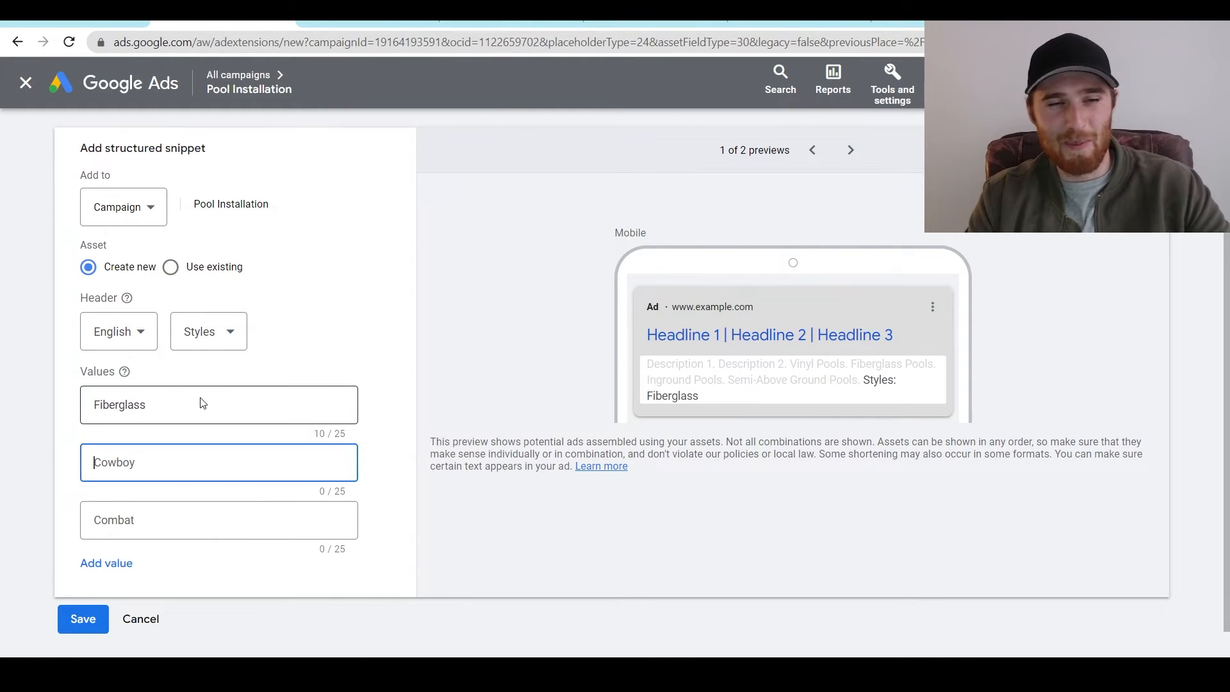
pyautogui.write('Vinyl')
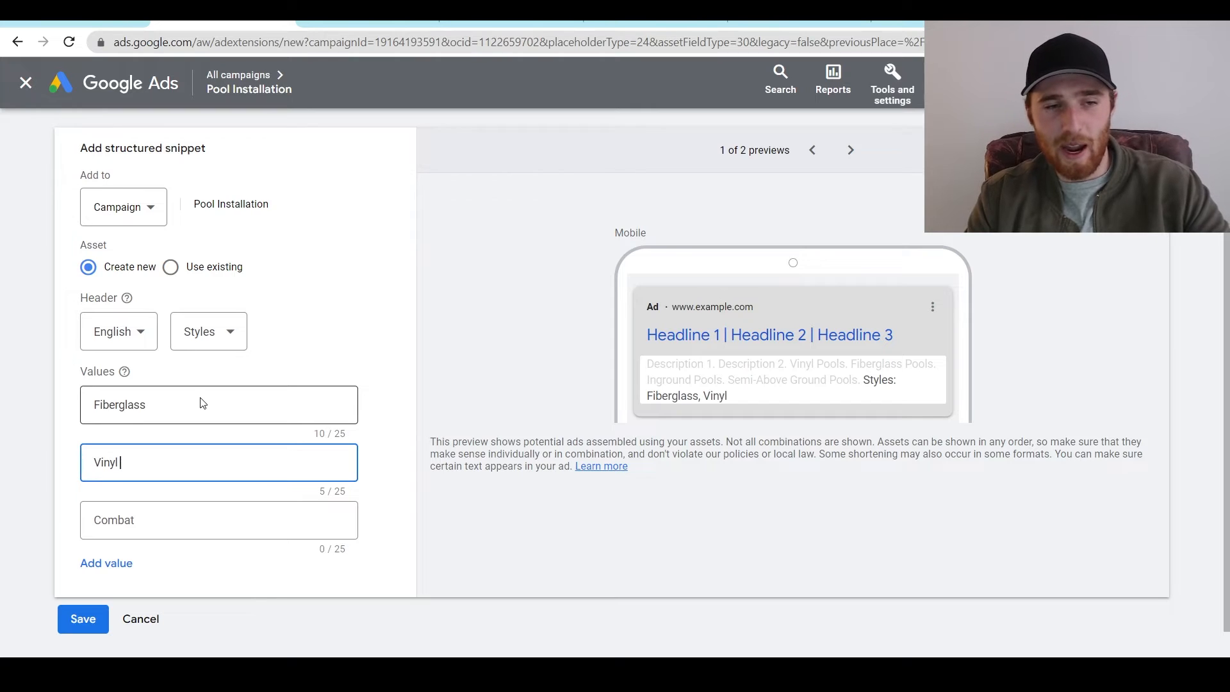
pyautogui.press('Tab')
pyautogui.write('Inground')
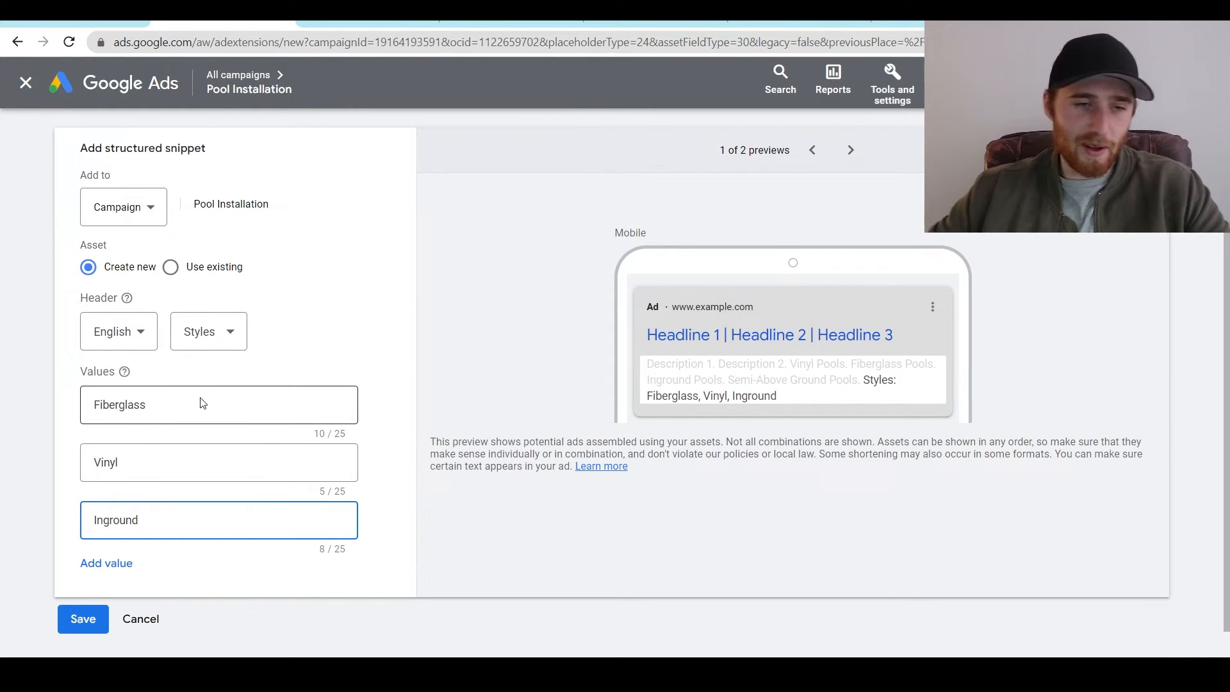
pyautogui.click(115, 563)
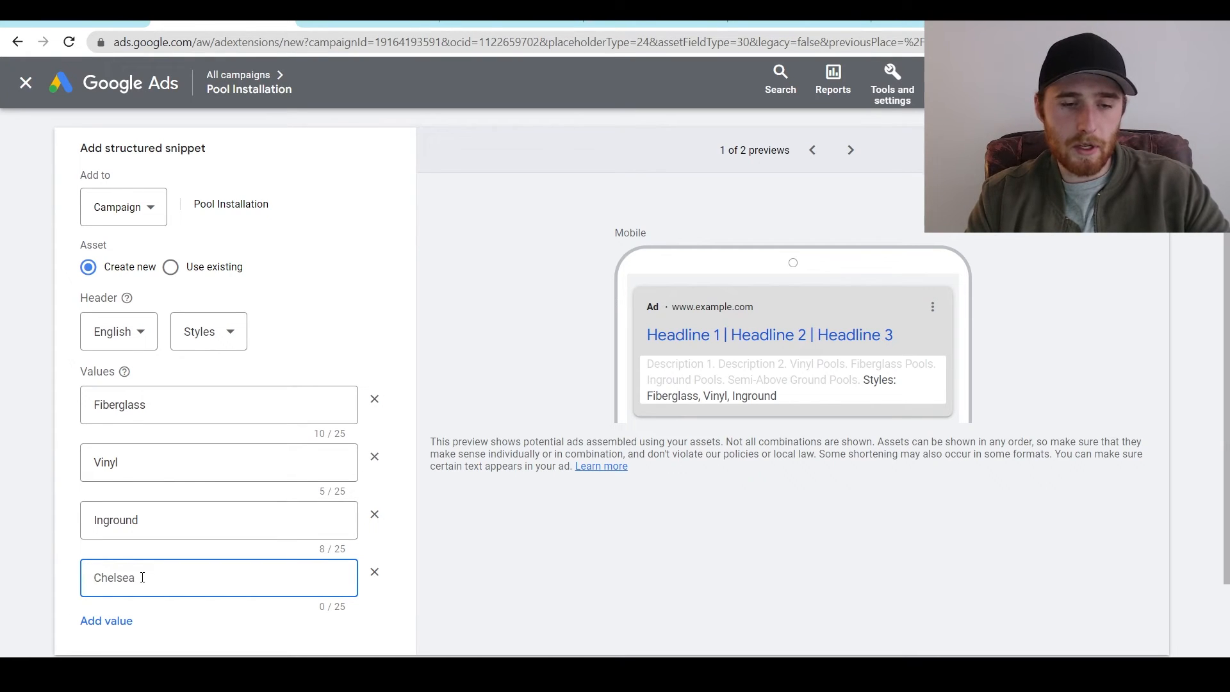
pyautogui.write('Semi Above Ground')
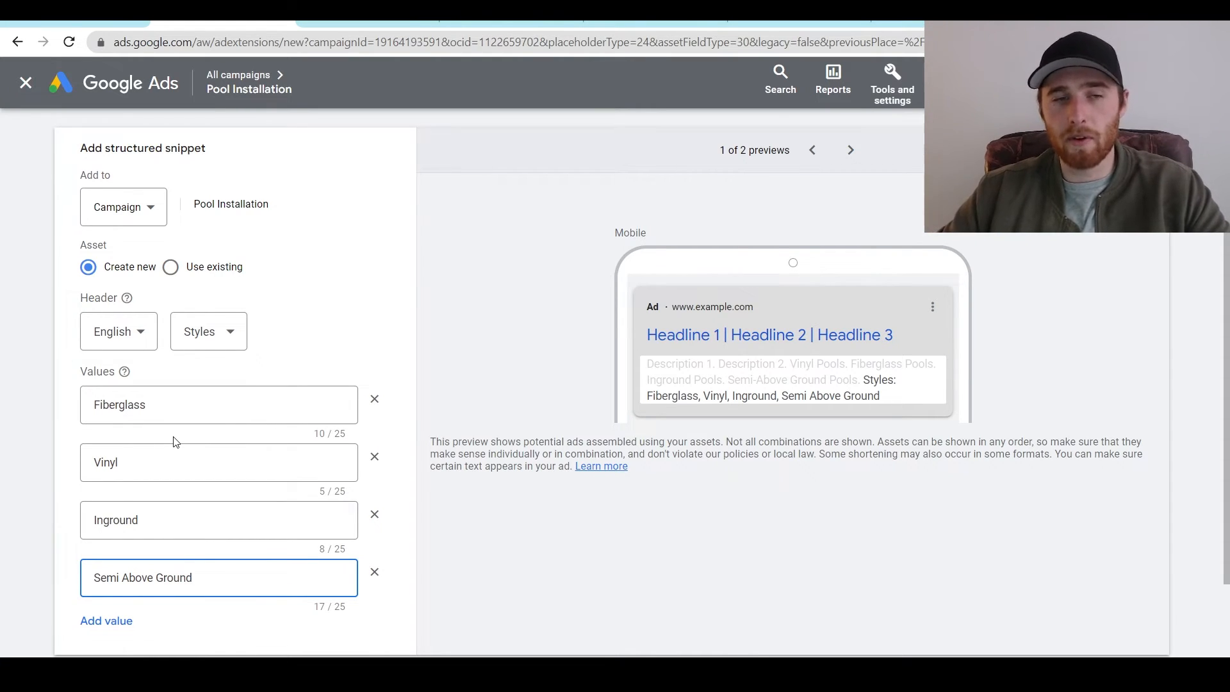
# Look through the other header types offered for the structured snippet, leaving the selection as it is.
pyautogui.click(202, 343)
pyautogui.scroll(3, 242, 385)
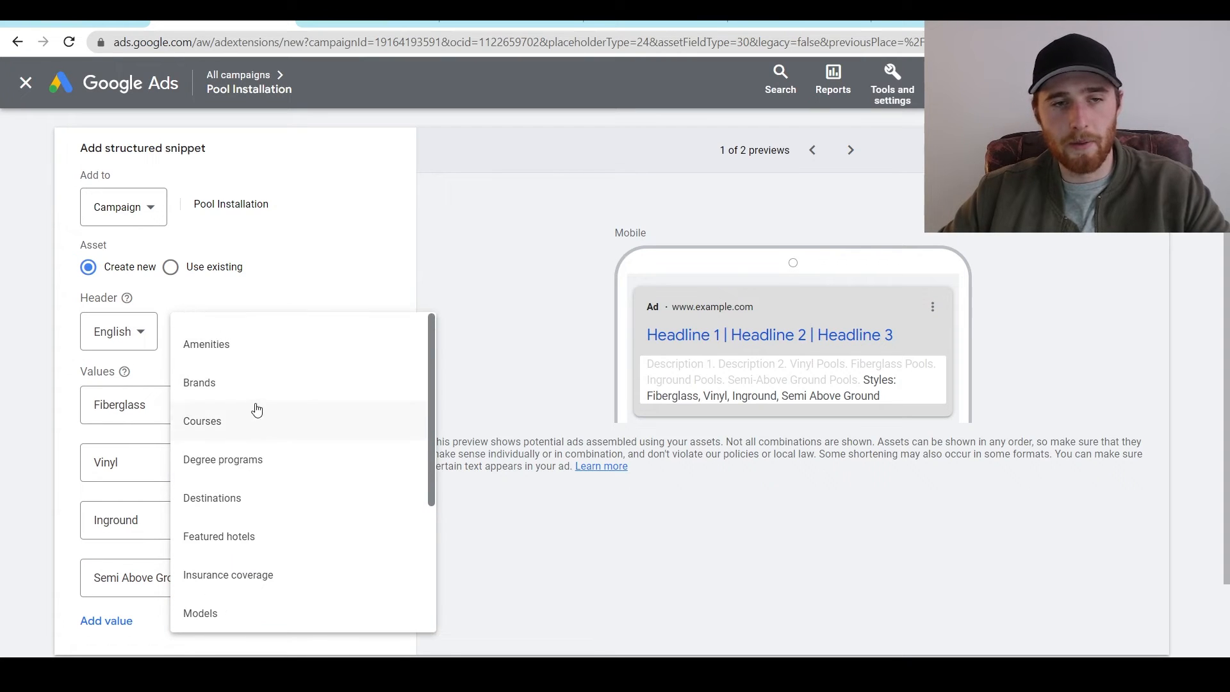
pyautogui.click(346, 310)
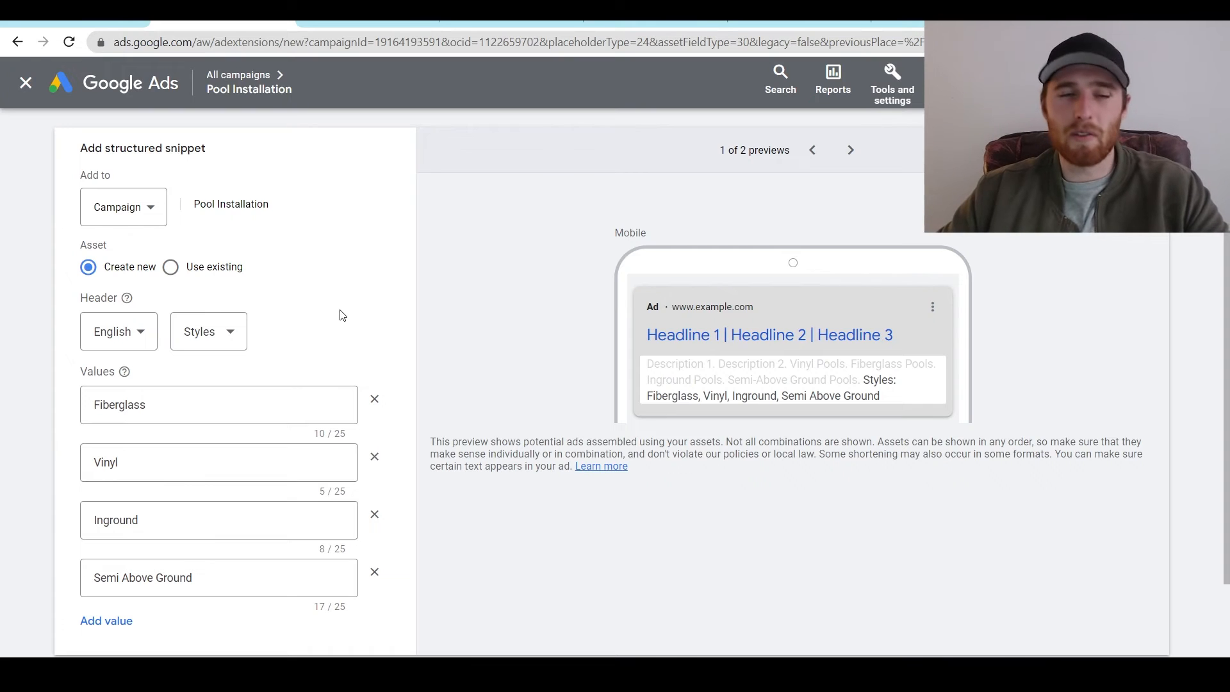
# Save the Styles structured snippet and check the campaign association of the "Quick & Reliable" callout and of the snippet.
pyautogui.scroll(-1, 369, 336)
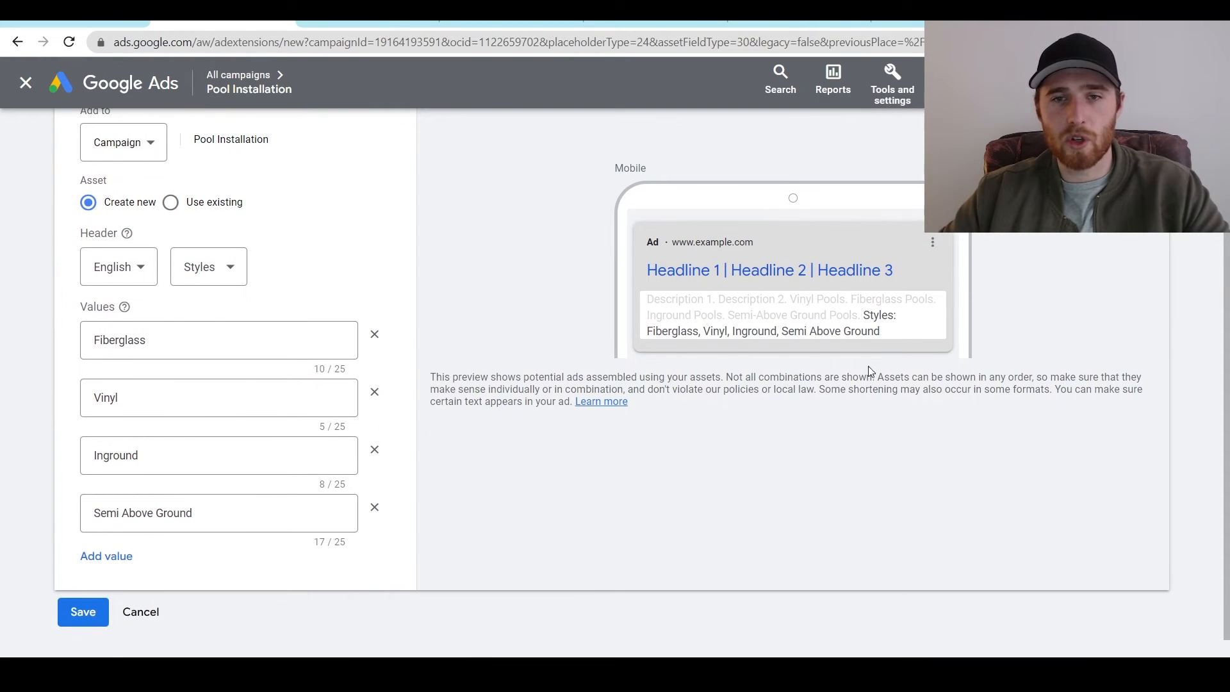
pyautogui.click(91, 608)
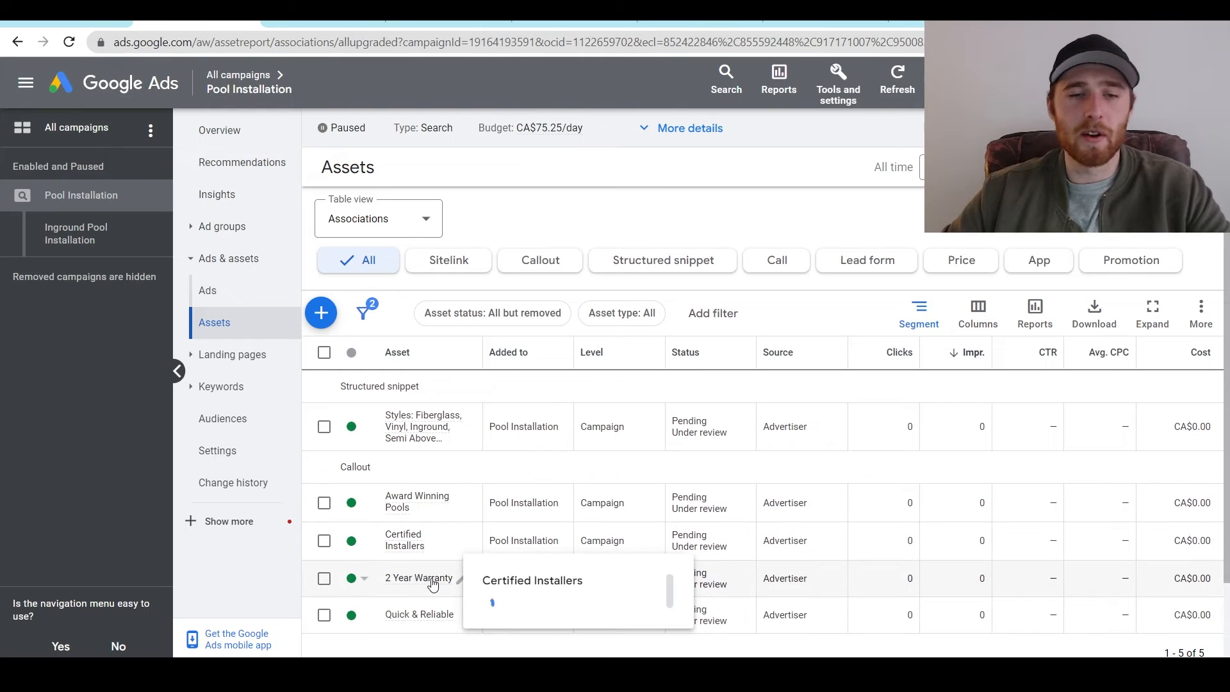
pyautogui.moveTo(438, 617)
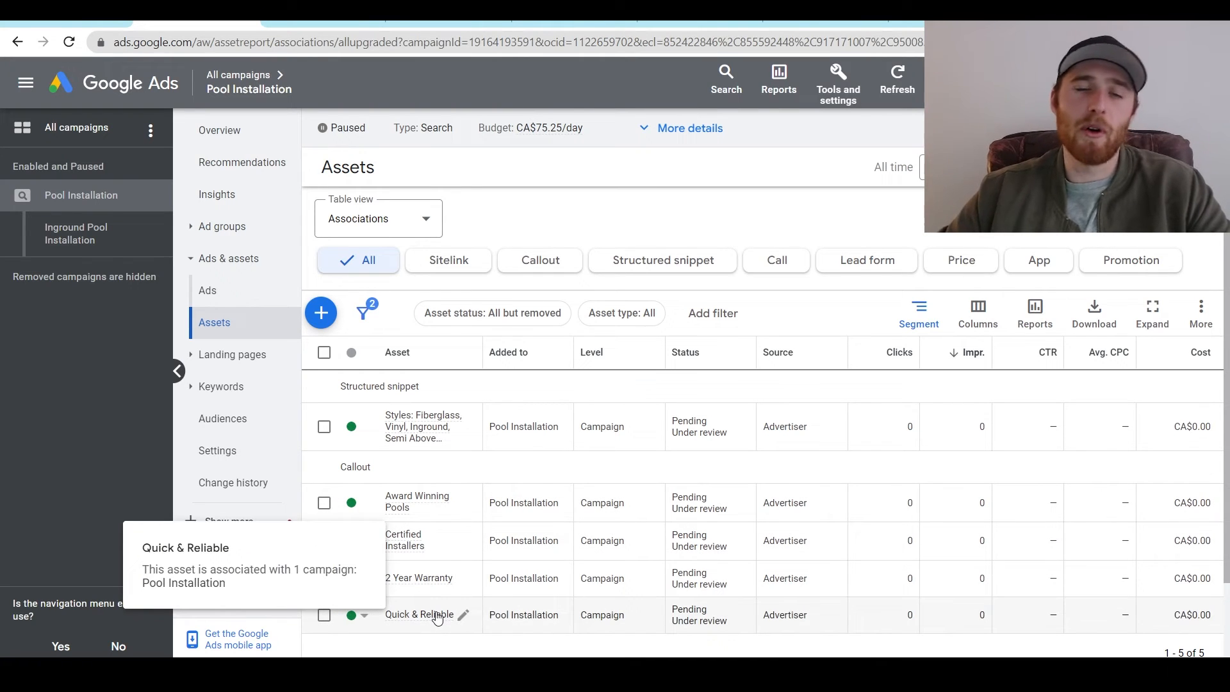
pyautogui.moveTo(406, 438)
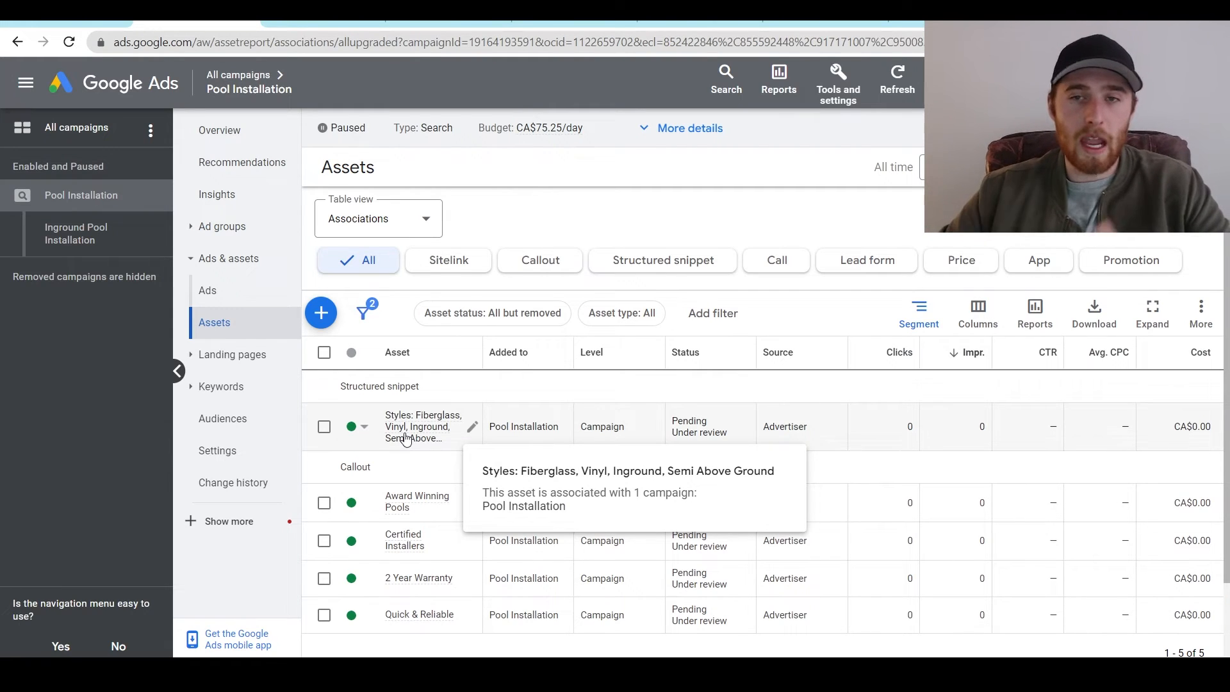
# Examine the curated and Business Profile Manager options for a location asset, and leave the setup without adding one.
pyautogui.click(322, 313)
pyautogui.click(420, 461)
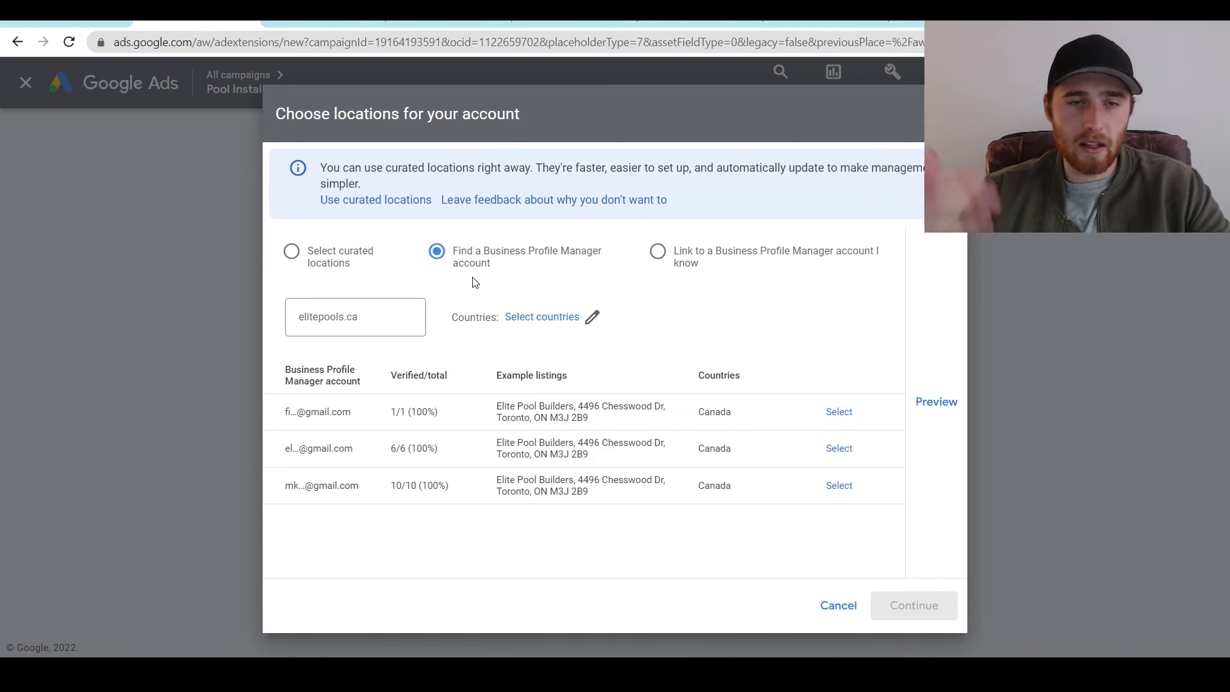
pyautogui.click(342, 250)
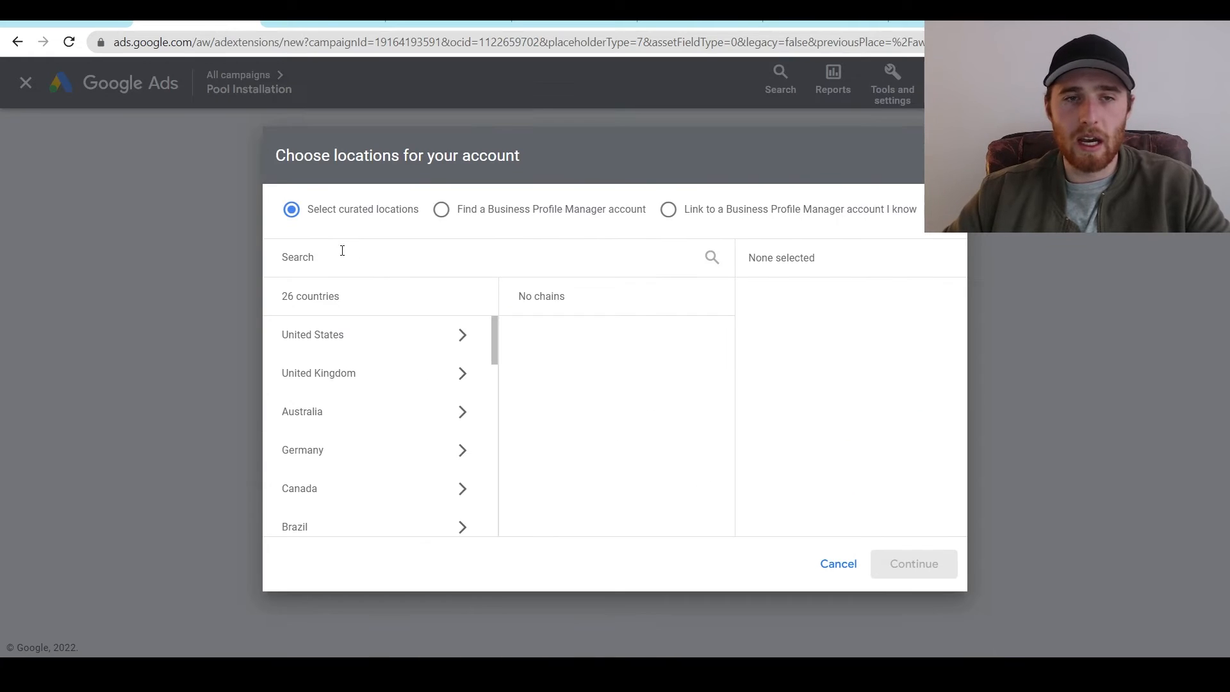
pyautogui.click(444, 213)
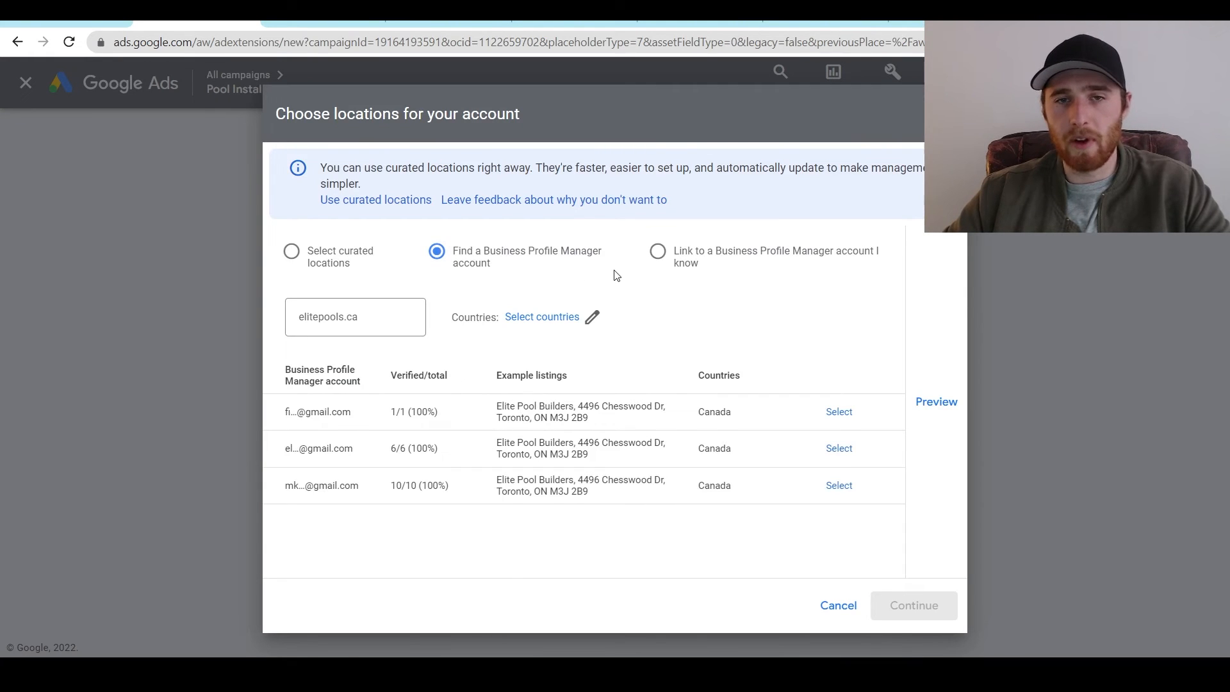
pyautogui.click(831, 611)
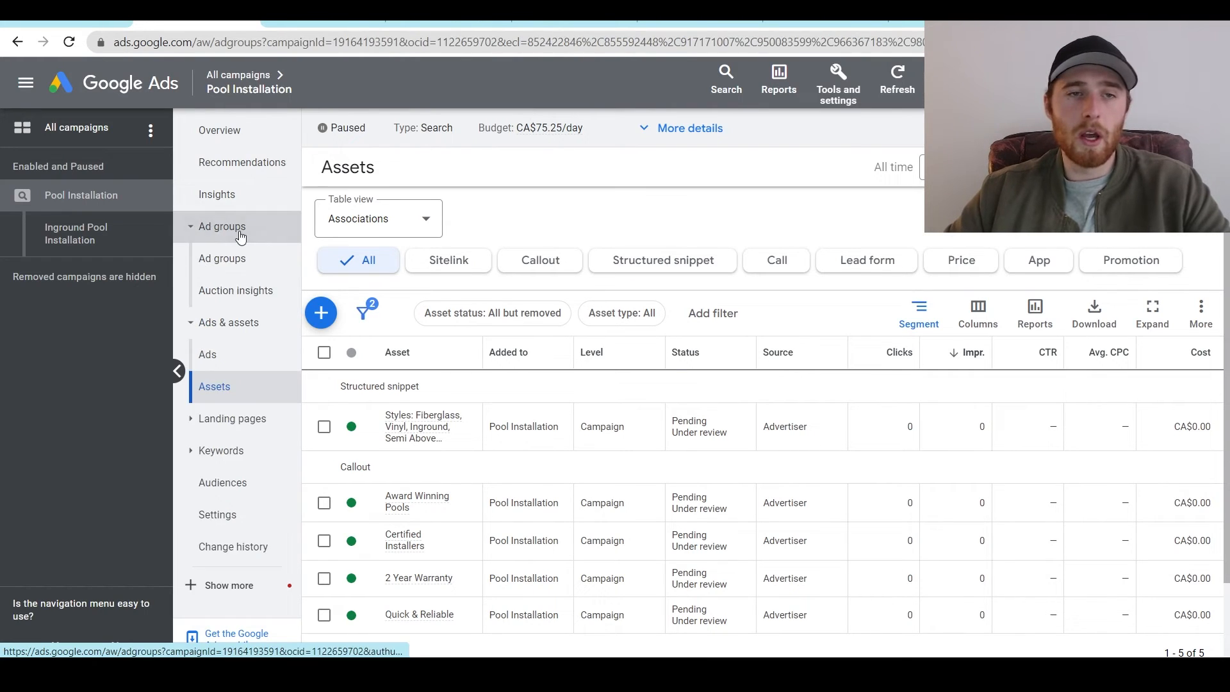
# Duplicate the Inground Pool Installation ad group within the Pool Installation campaign, with the new ad group paused after pasting.
pyautogui.click(224, 232)
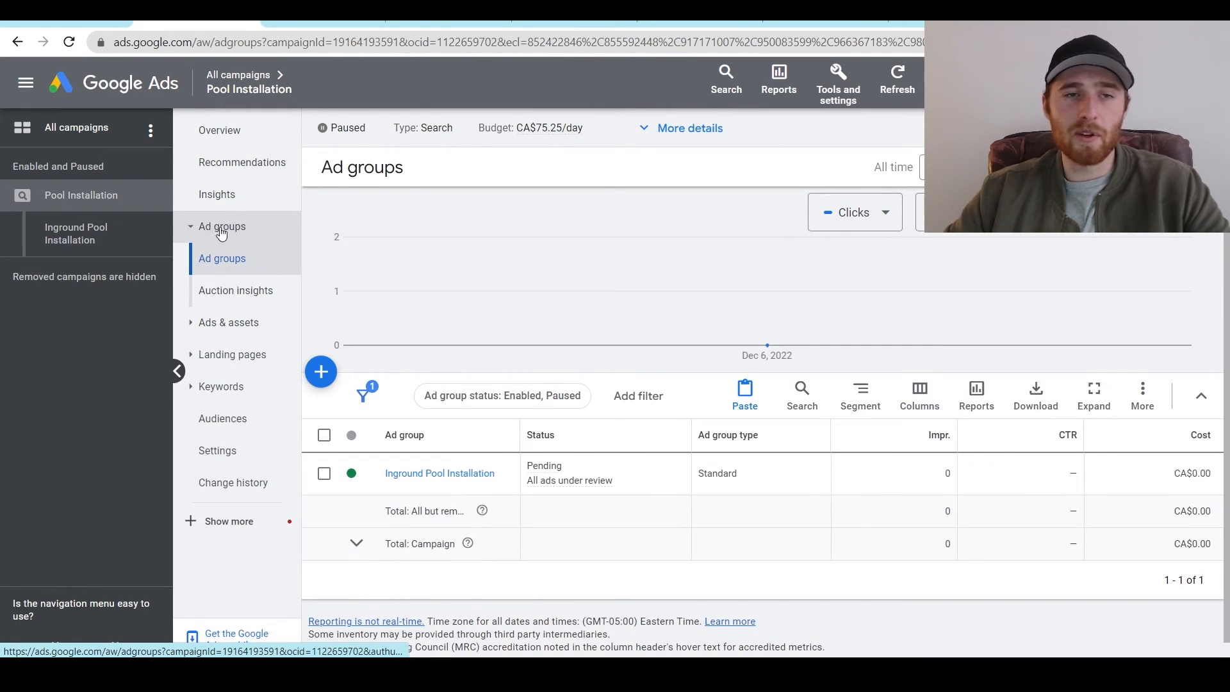
pyautogui.click(324, 473)
pyautogui.click(411, 397)
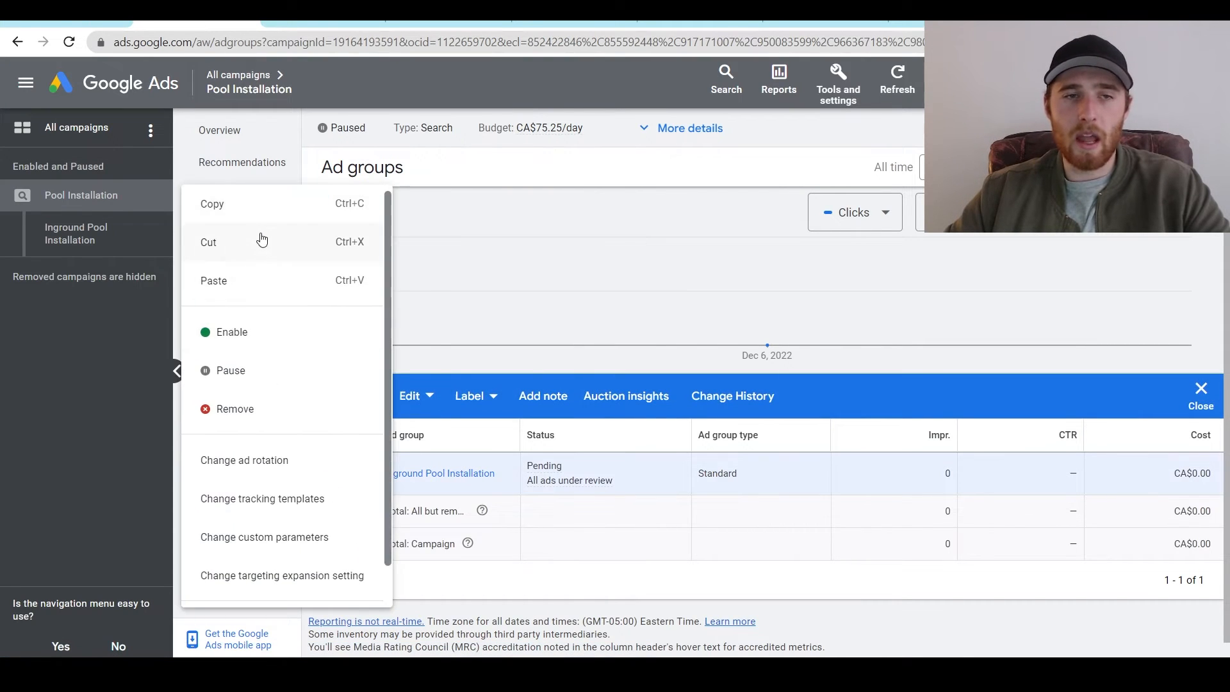
pyautogui.click(253, 217)
pyautogui.click(410, 403)
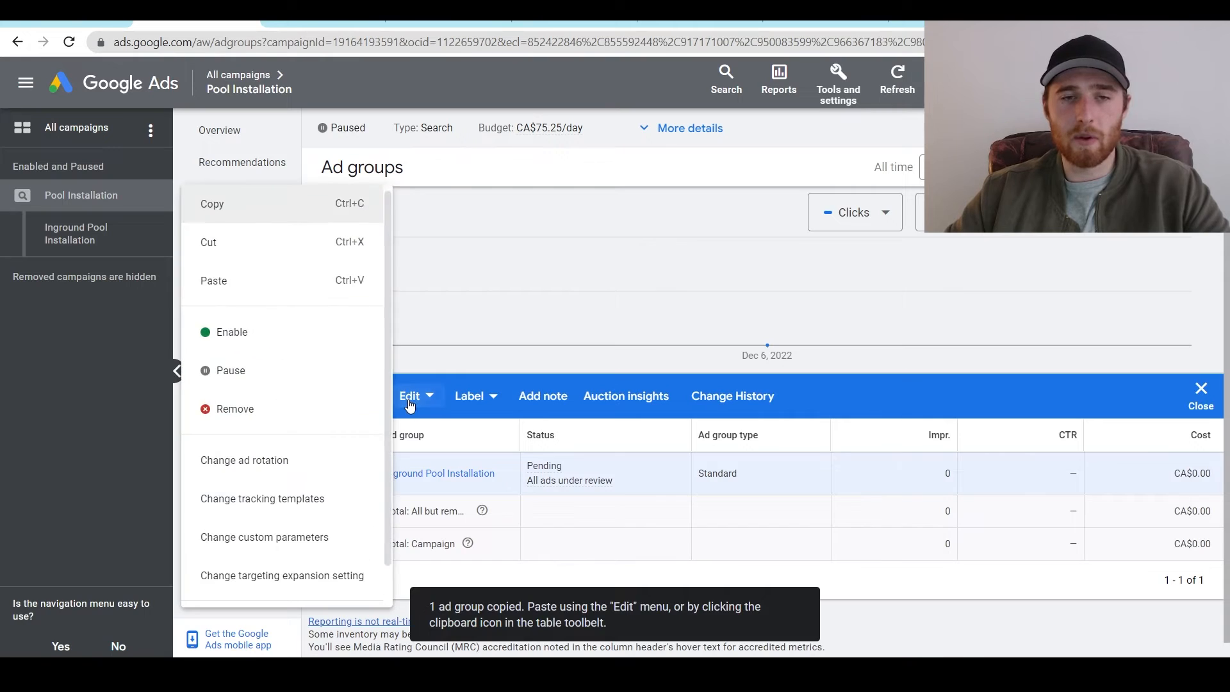
pyautogui.click(276, 296)
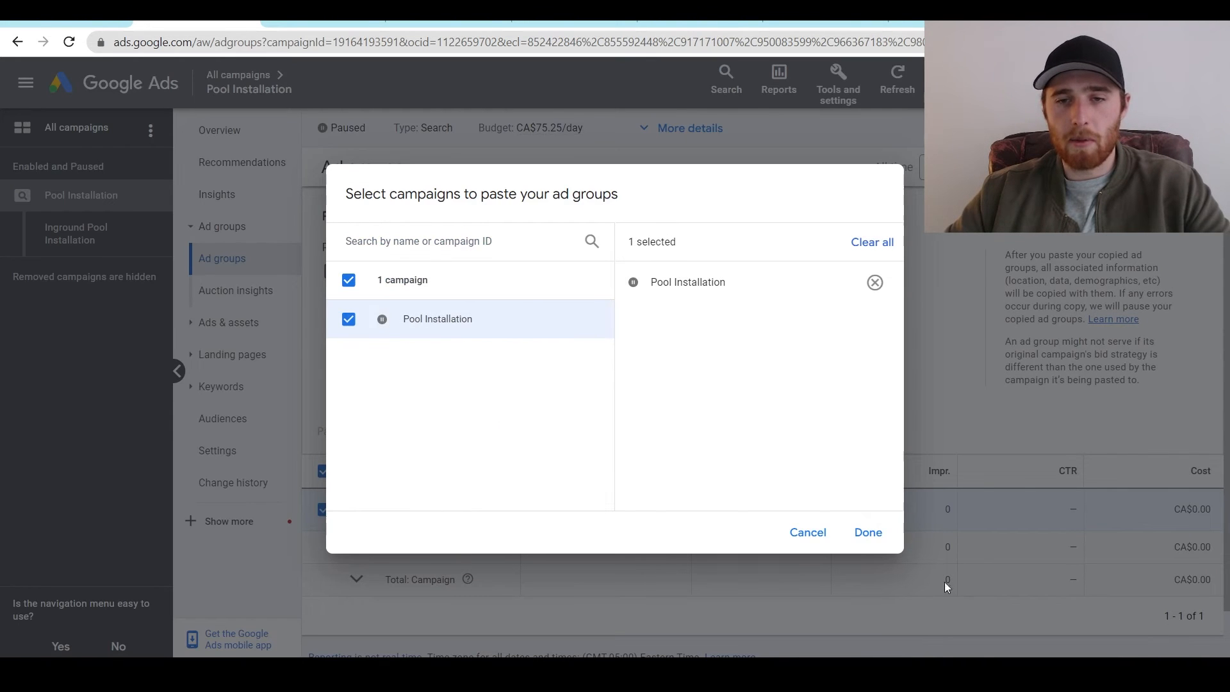
pyautogui.click(868, 532)
pyautogui.click(331, 271)
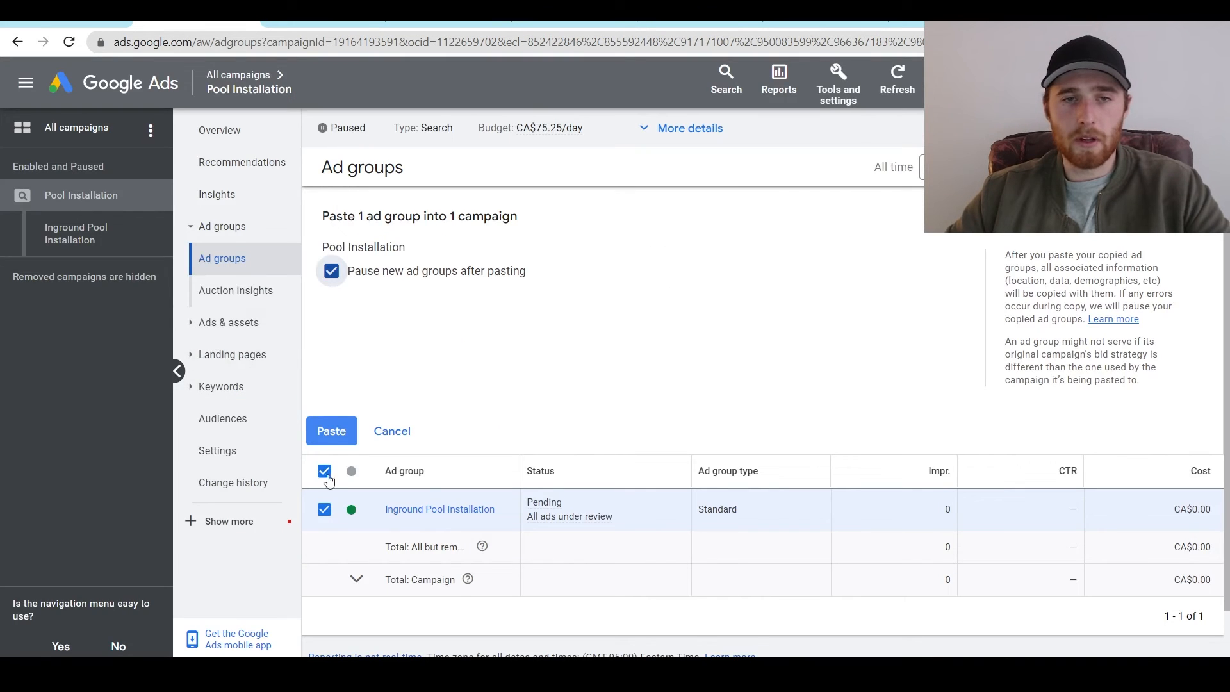
pyautogui.click(329, 428)
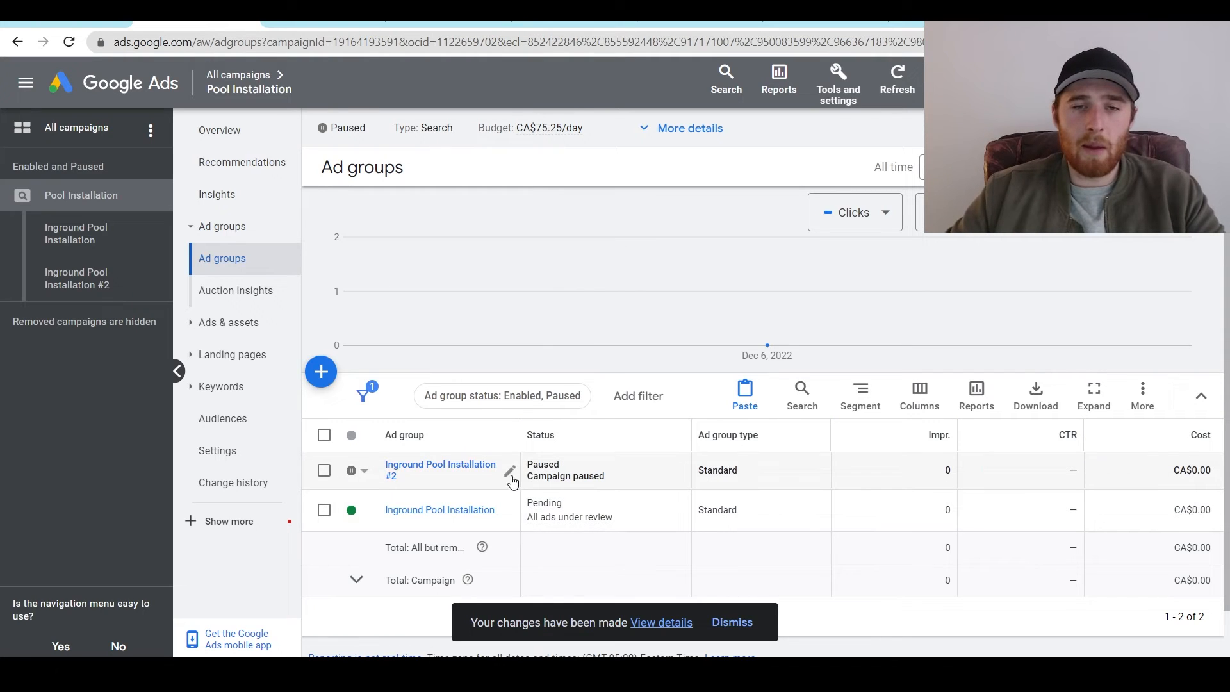
# Rename the duplicated ad group to "Pool Installation".
pyautogui.click(510, 473)
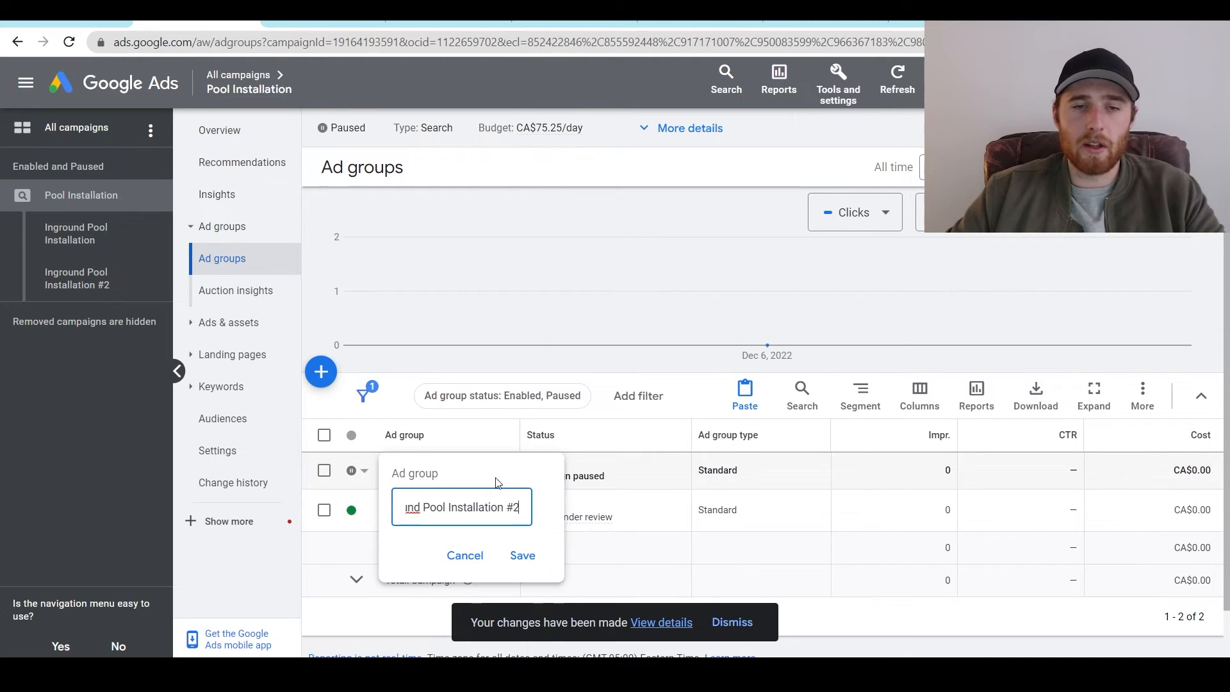
pyautogui.doubleClick(455, 509)
pyautogui.doubleClick(416, 508)
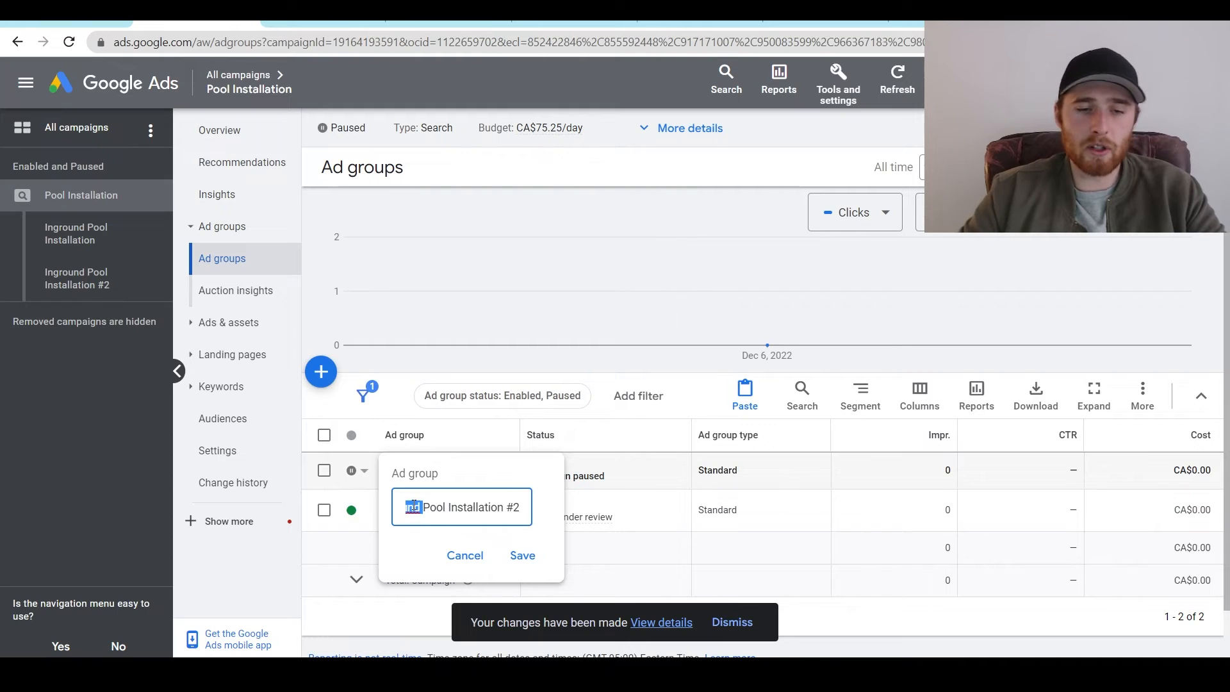
pyautogui.press('BackSpace')
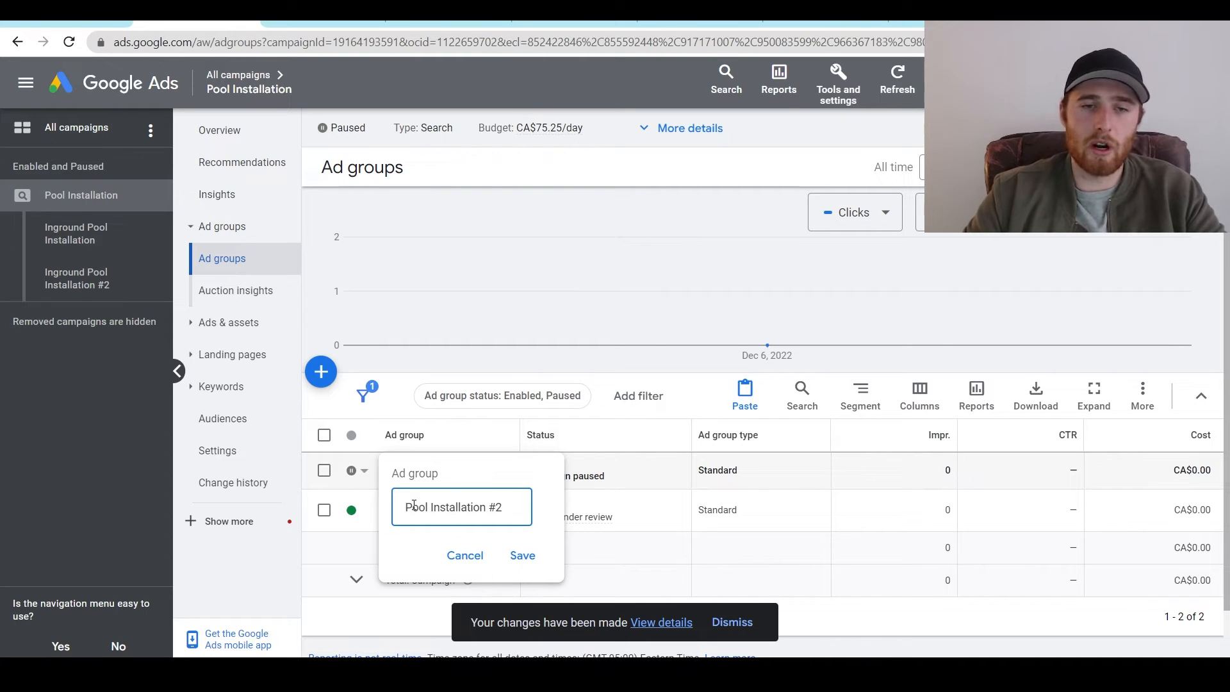
pyautogui.press('Delete')
pyautogui.press('Delete')
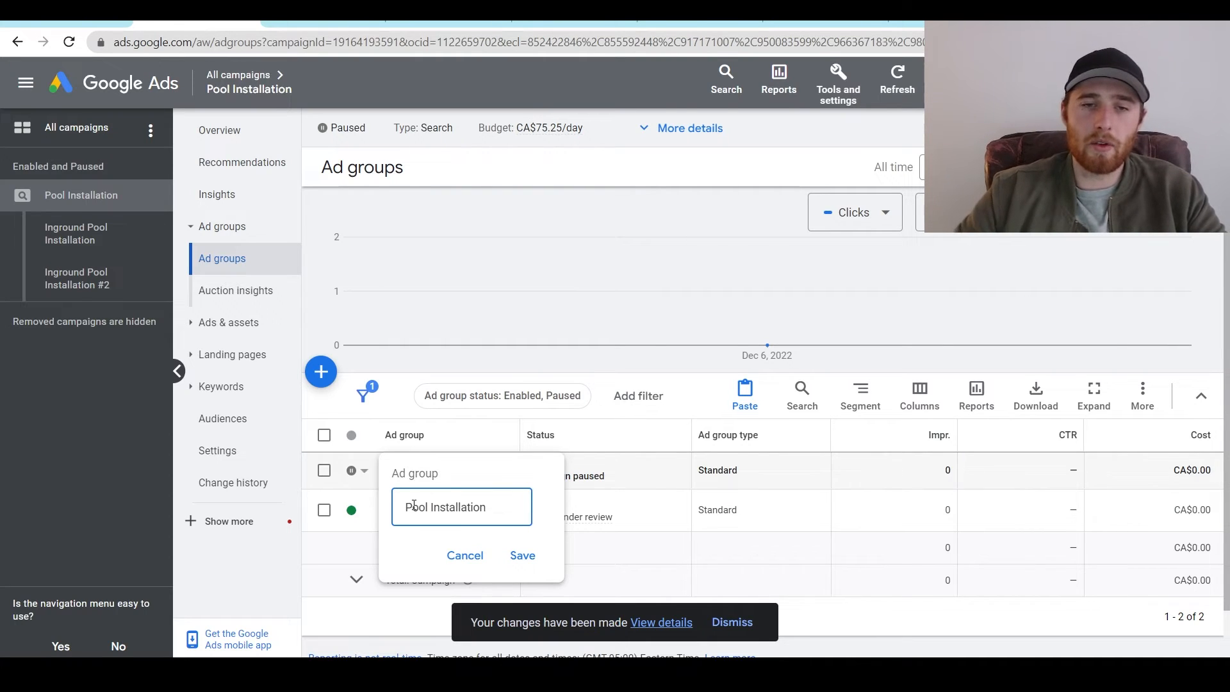
pyautogui.click(513, 566)
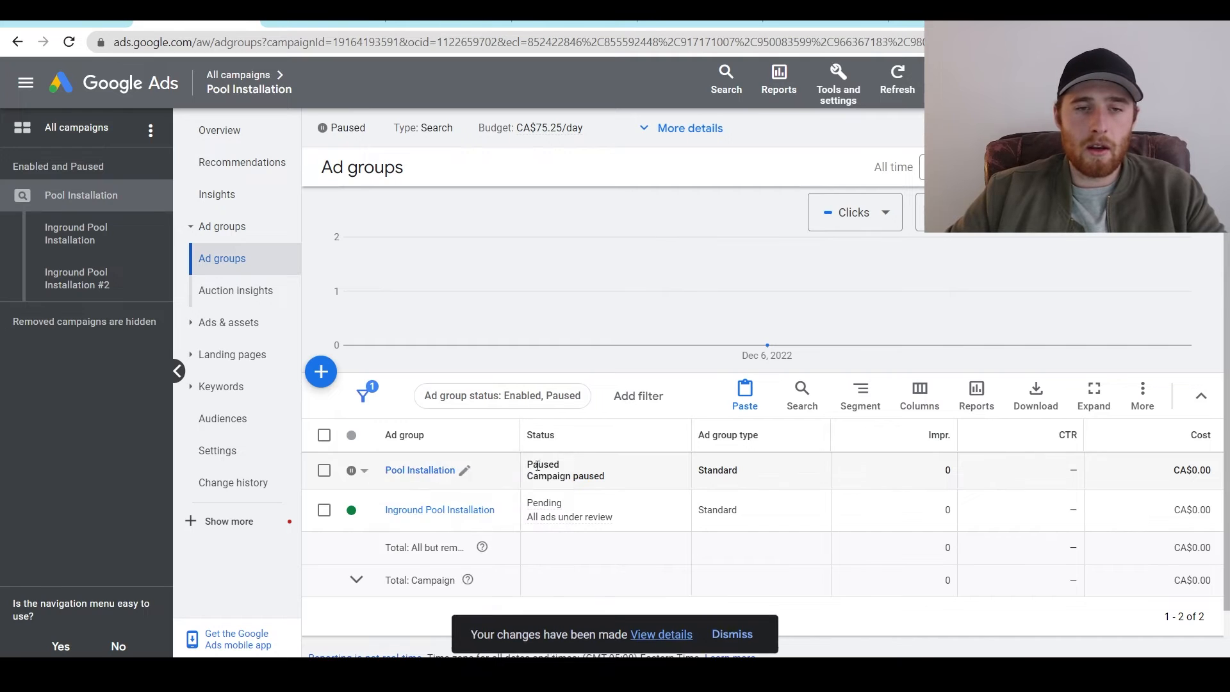
# Open the Pool Installation ad group's keywords and look up "pool installation" in the Keyword Planner ideas.
pyautogui.click(406, 472)
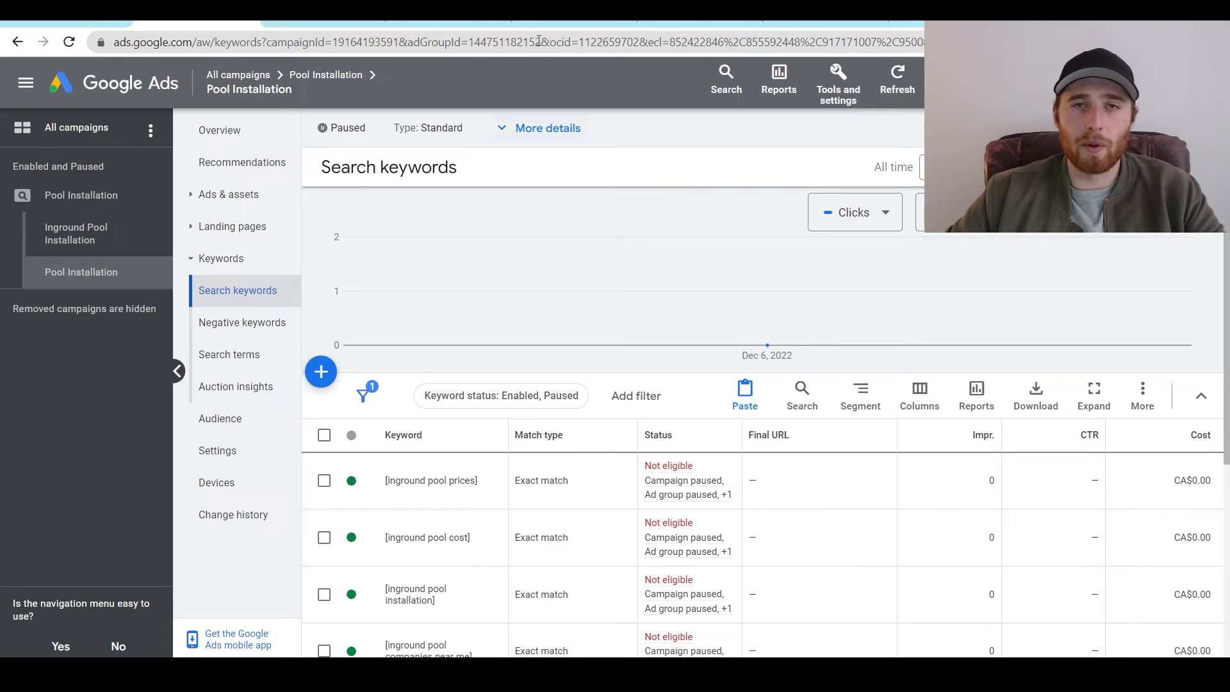
pyautogui.click(557, 23)
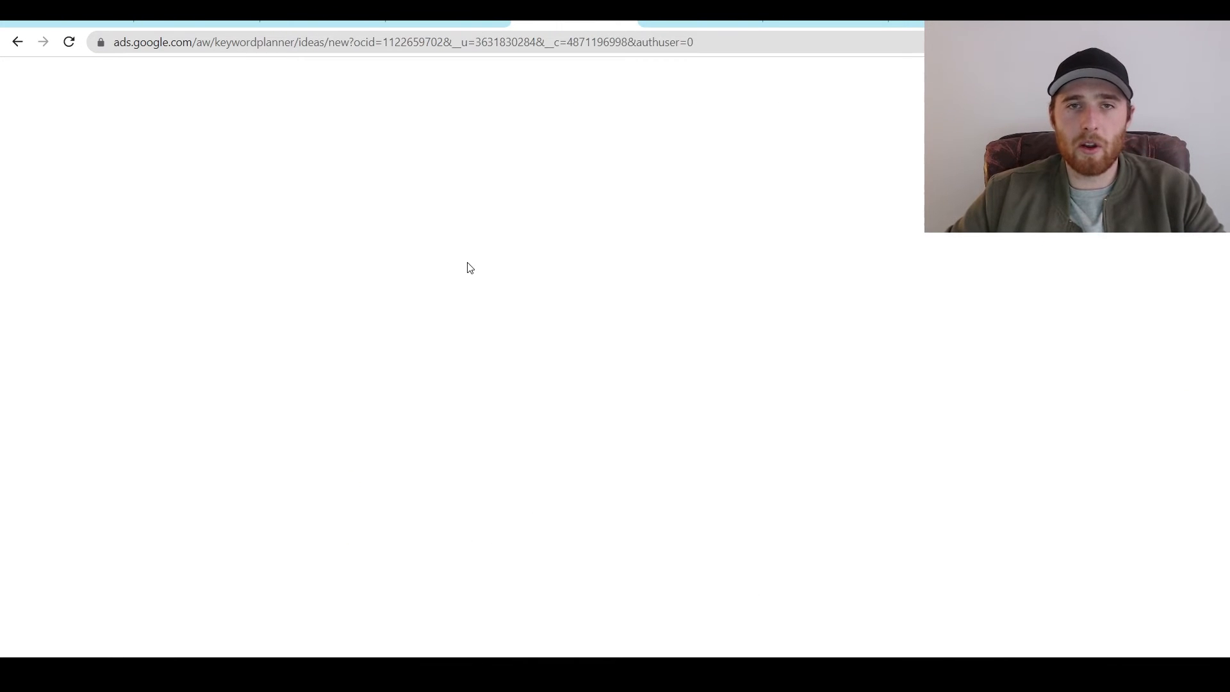
pyautogui.scroll(-1, 333, 443)
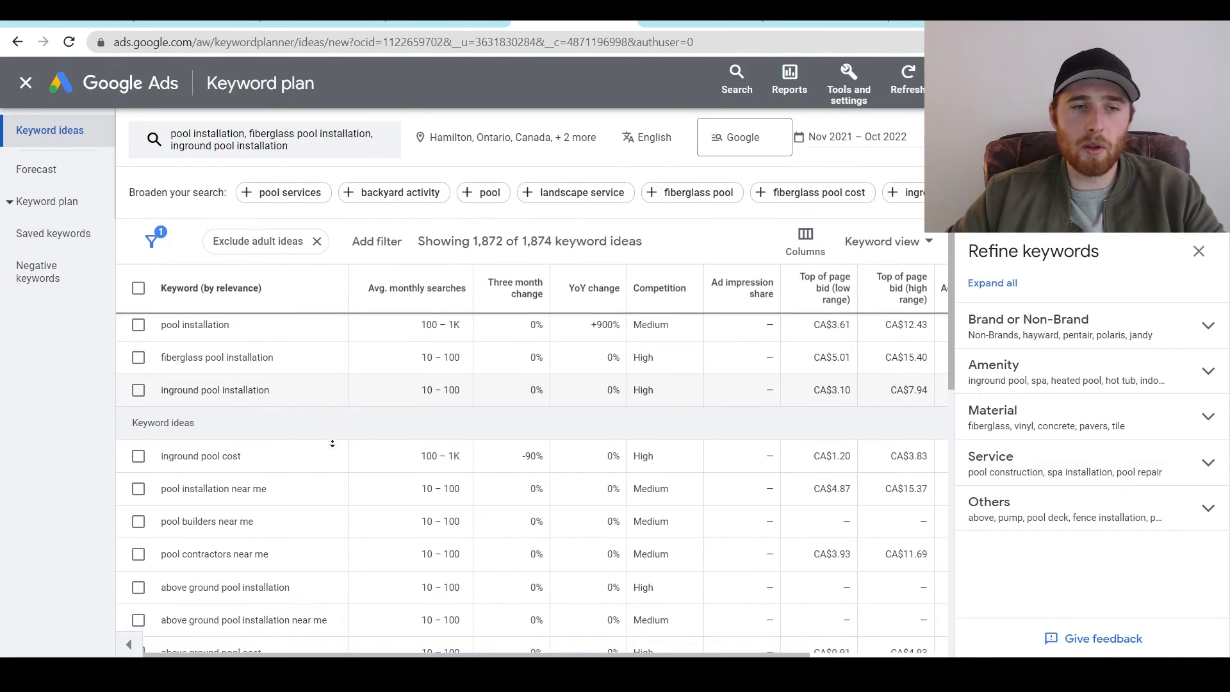
pyautogui.scroll(-1, 333, 443)
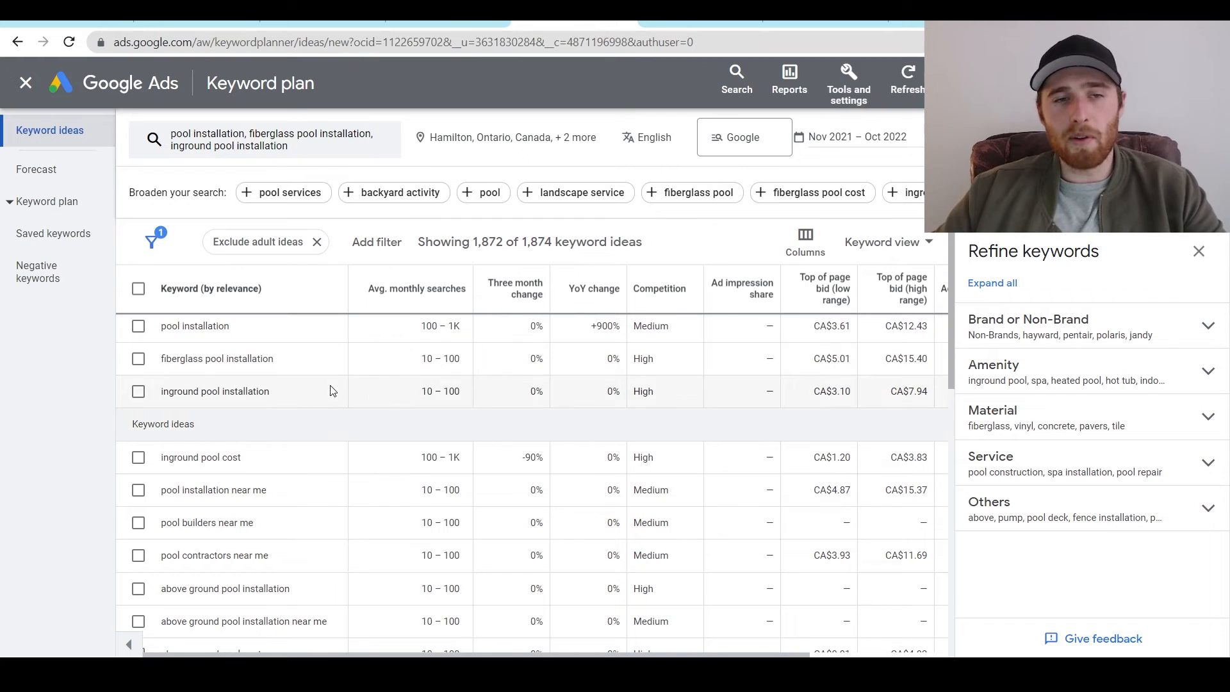
pyautogui.scroll(1, 256, 346)
pyautogui.tripleClick(175, 333)
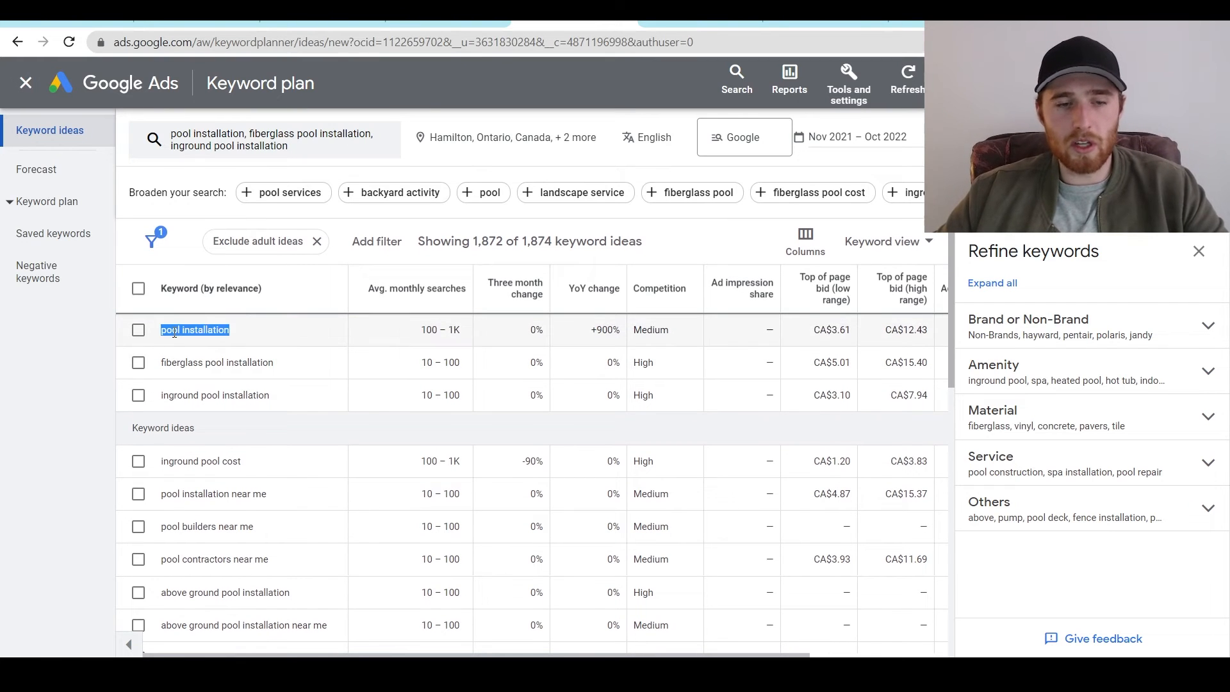
pyautogui.click(423, 23)
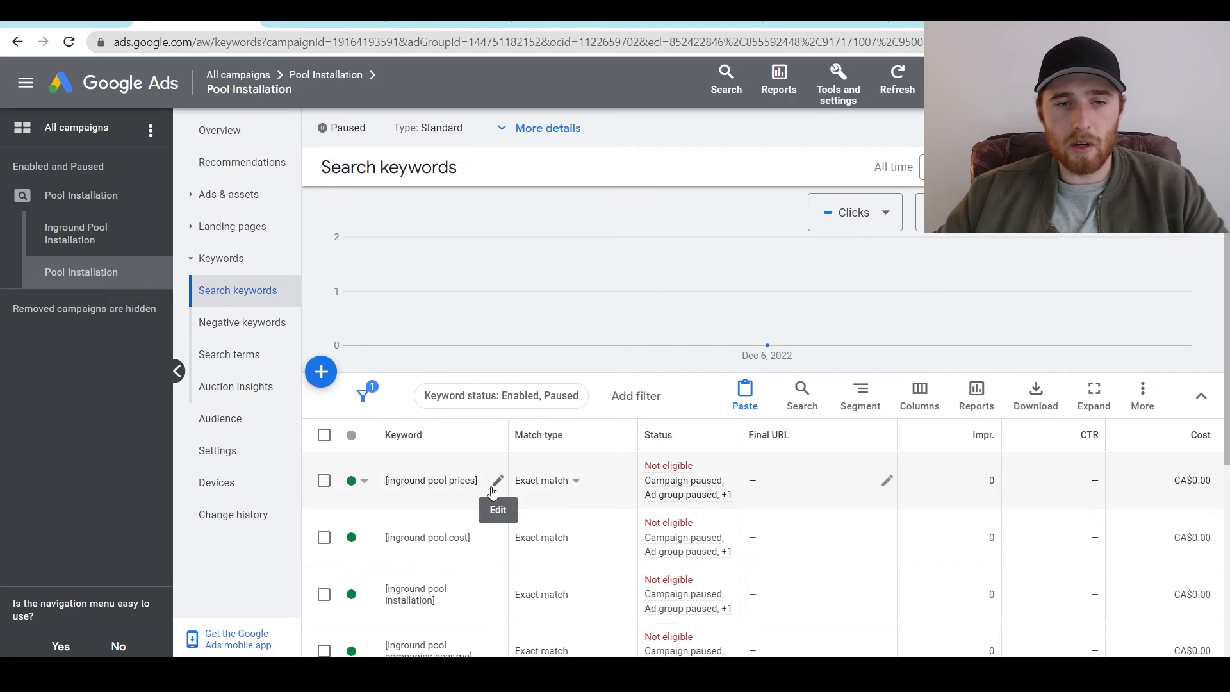
# Change the exact-match keyword [inground pool installation] to [pool installation] and save it.
pyautogui.click(493, 489)
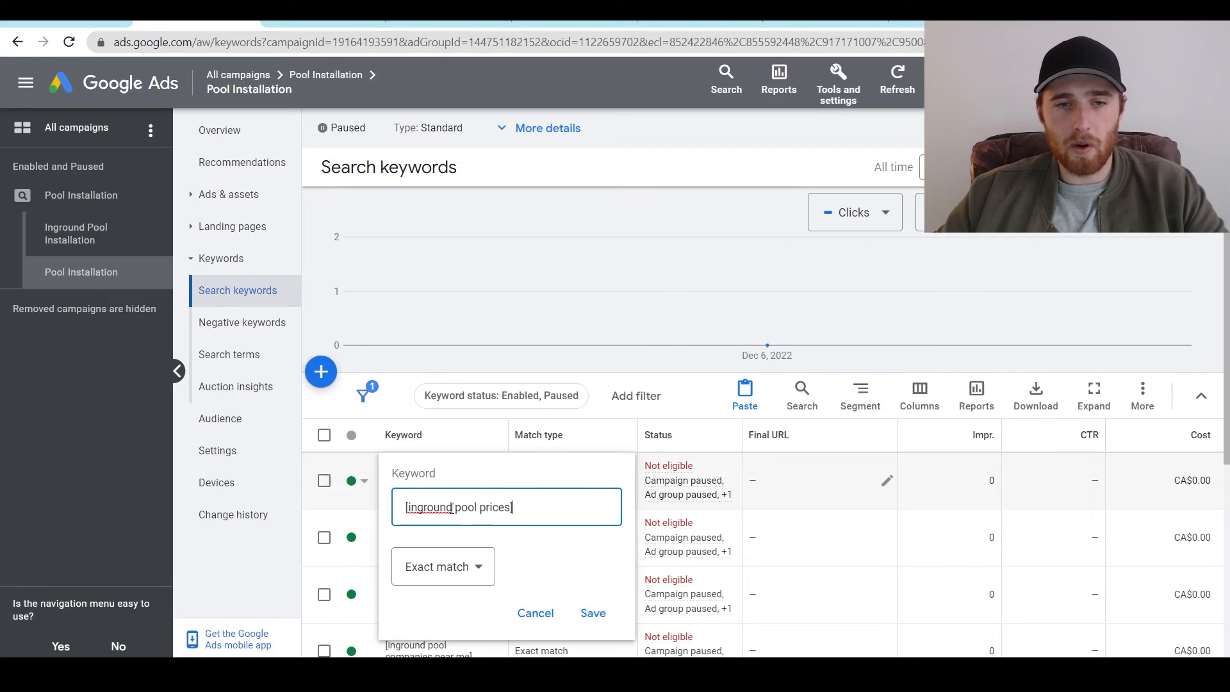
pyautogui.click(519, 612)
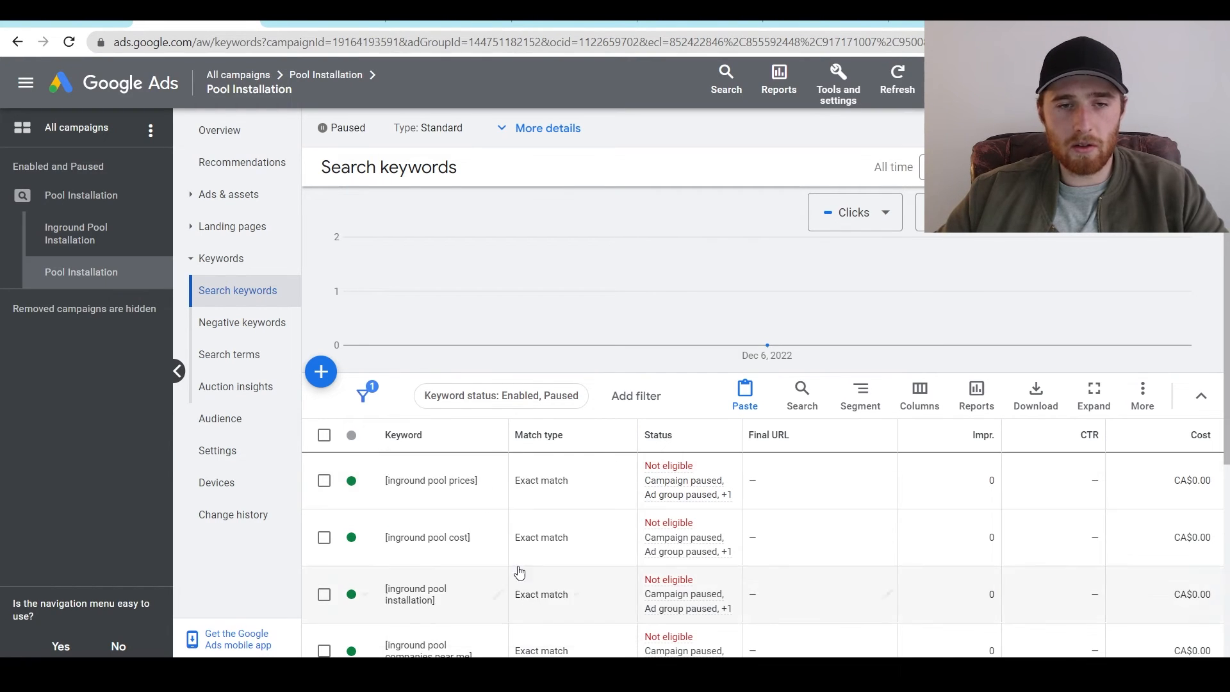
pyautogui.scroll(-1, 500, 532)
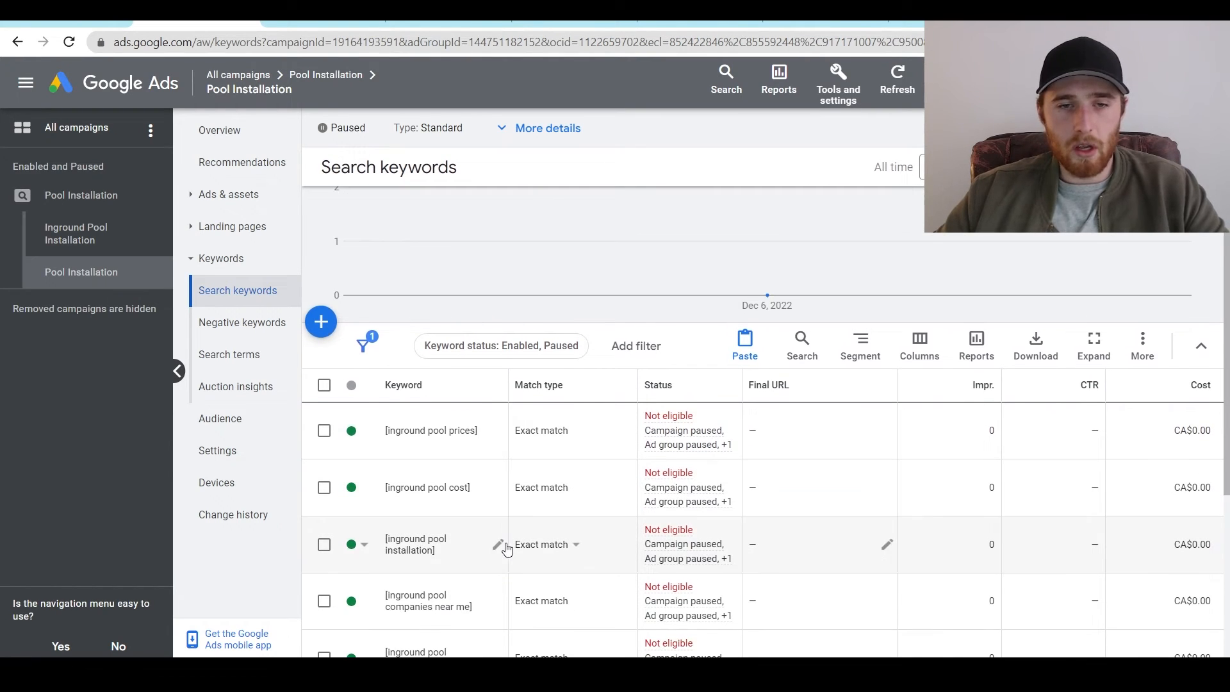
pyautogui.click(497, 548)
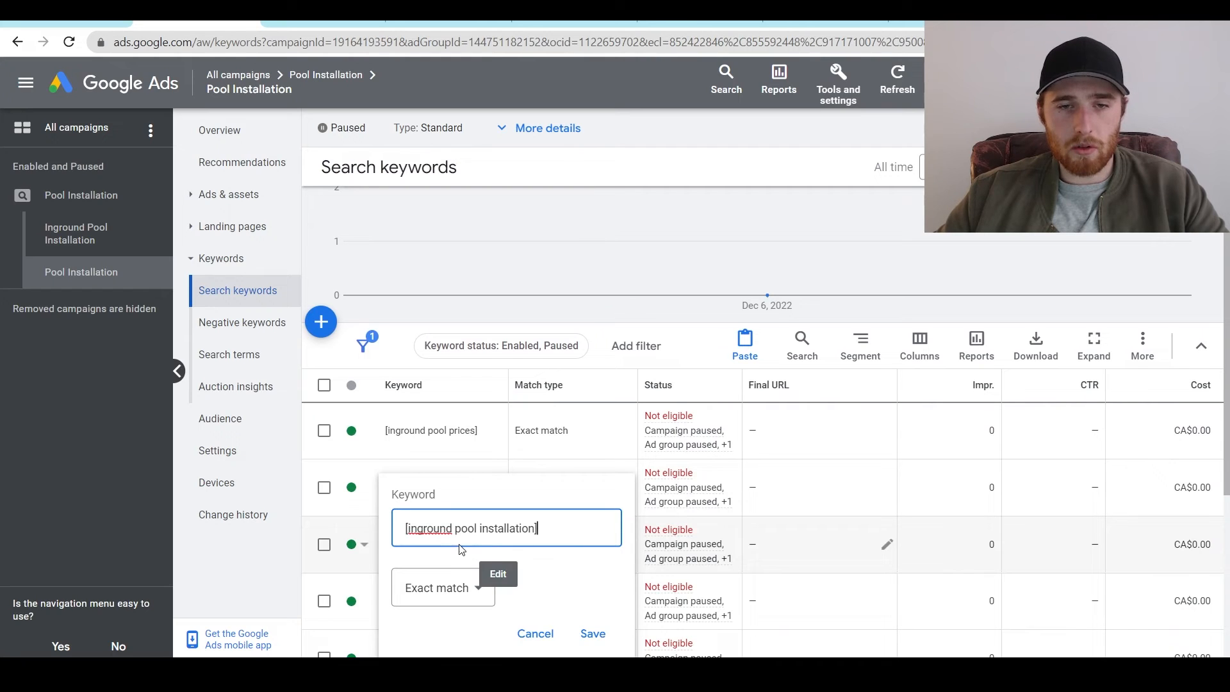
pyautogui.doubleClick(431, 524)
pyautogui.press('BackSpace')
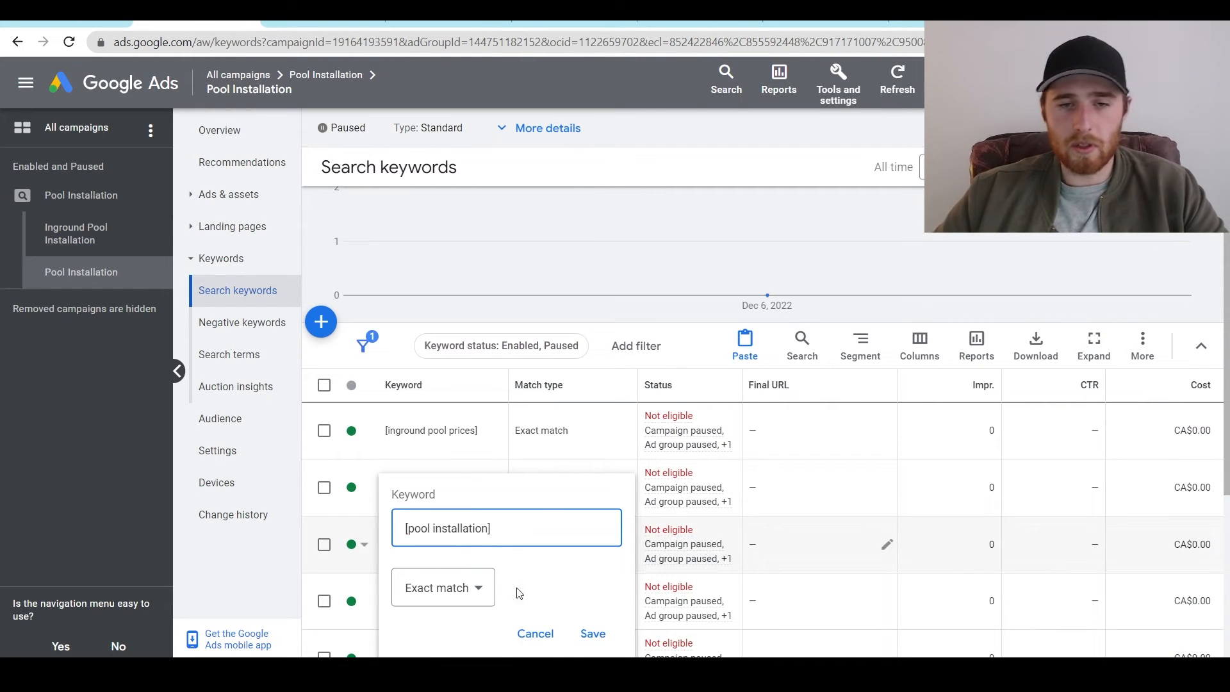
pyautogui.click(593, 635)
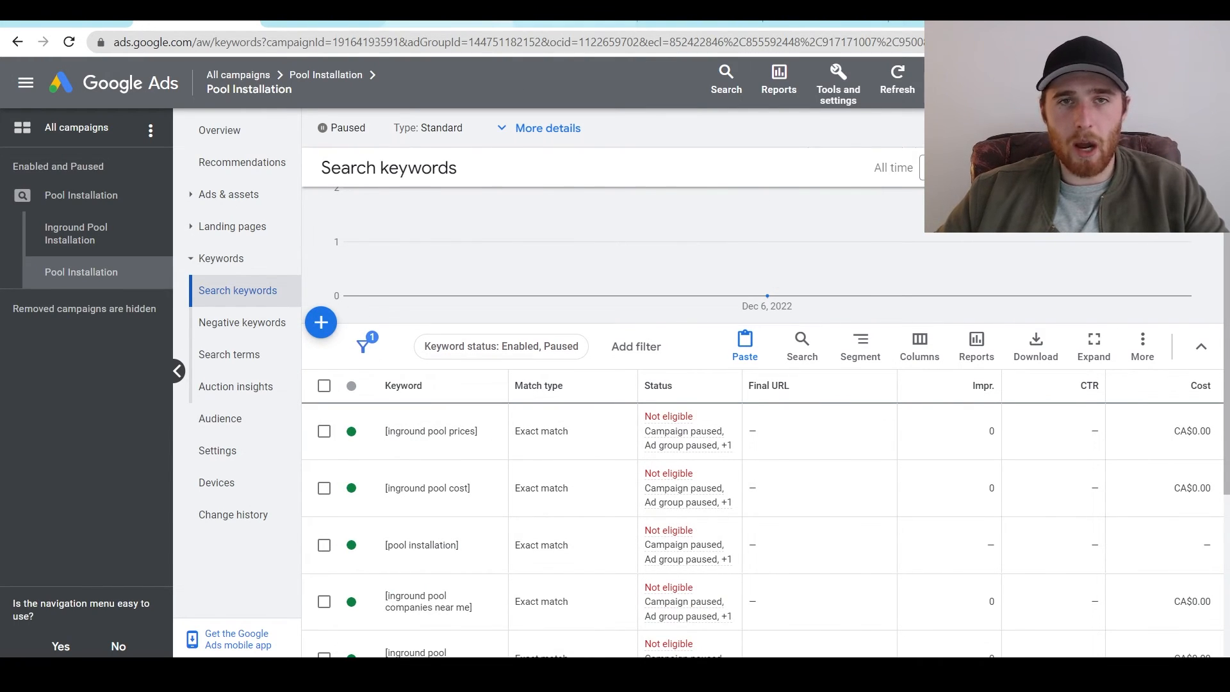
# Find "pool installation near me" in the Keyword Planner ideas and change the keyword [inground pool installation near me] to [pool installation near me].
pyautogui.click(550, 23)
pyautogui.scroll(-1, 352, 400)
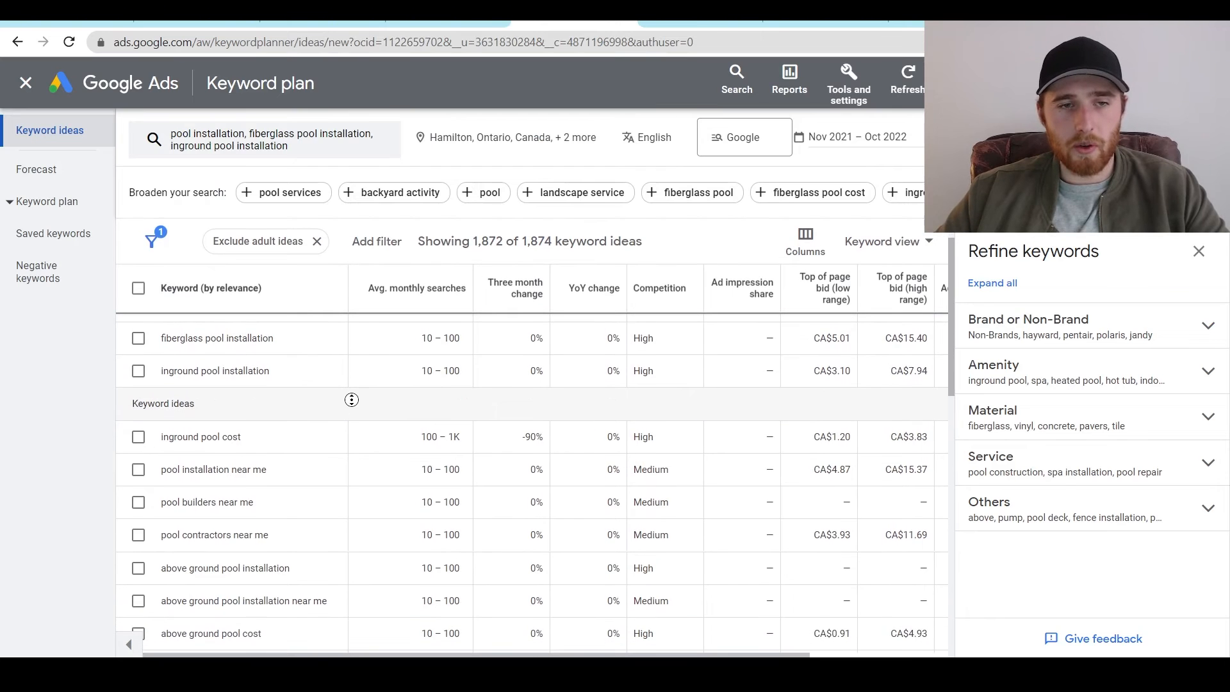
pyautogui.scroll(-1, 356, 428)
pyautogui.tripleClick(248, 421)
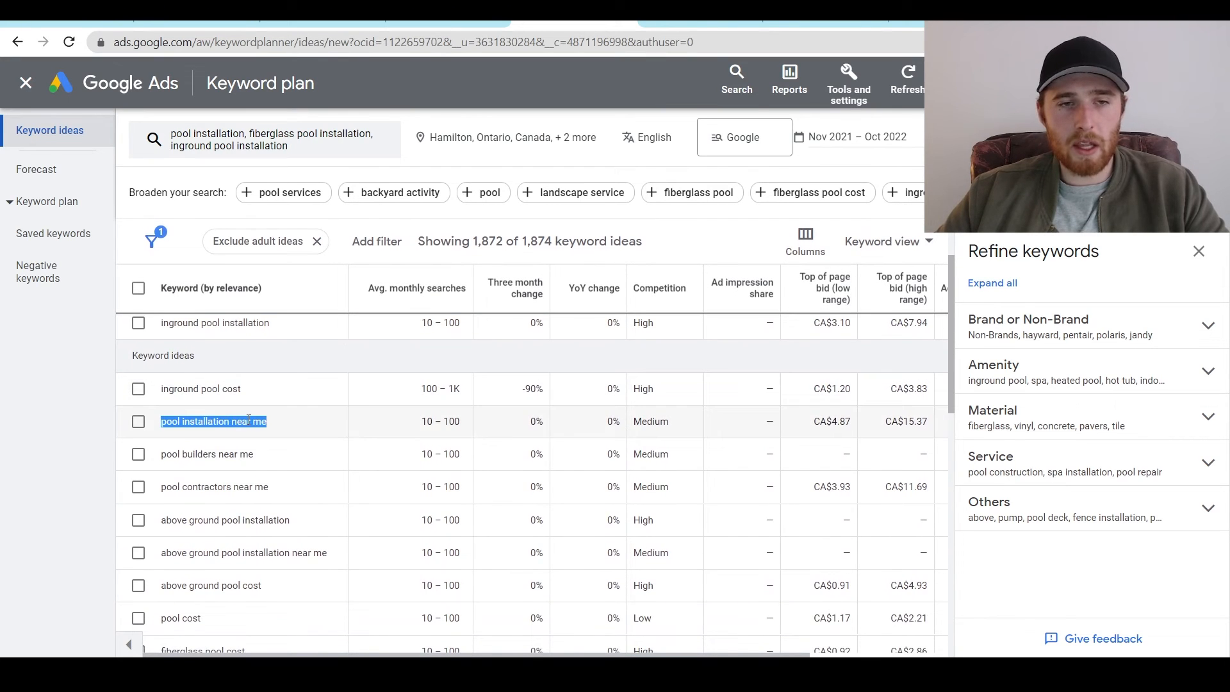
pyautogui.click(320, 23)
pyautogui.click(212, 24)
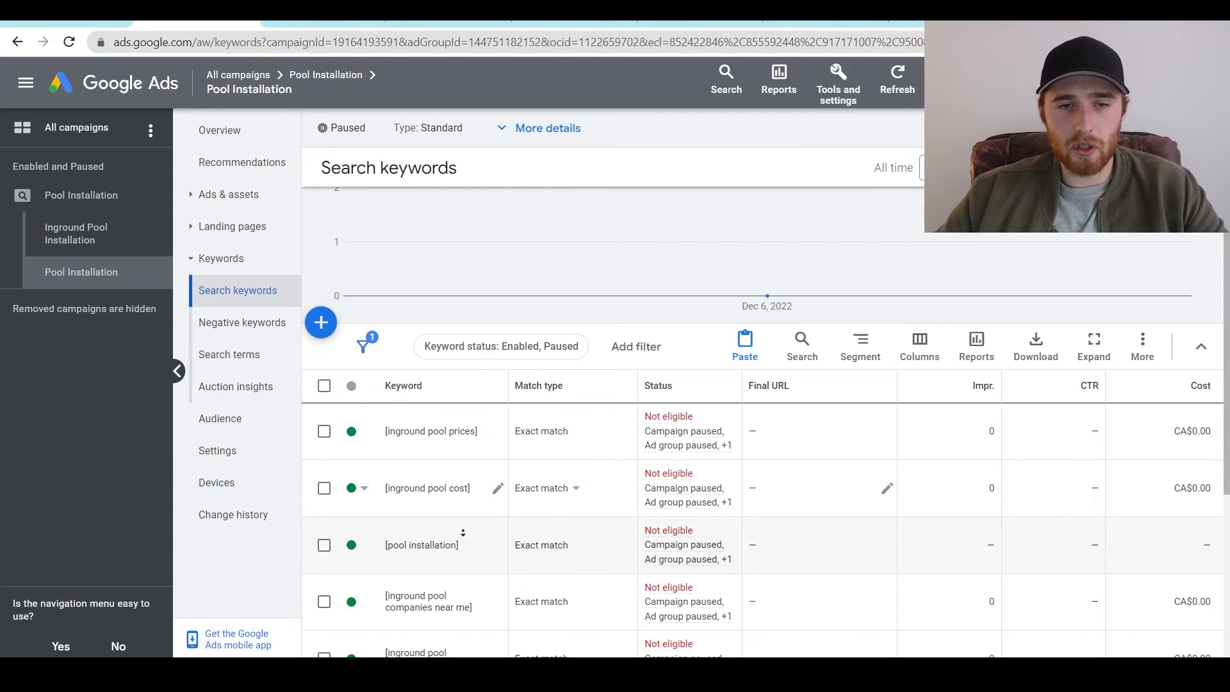
pyautogui.scroll(-2, 448, 532)
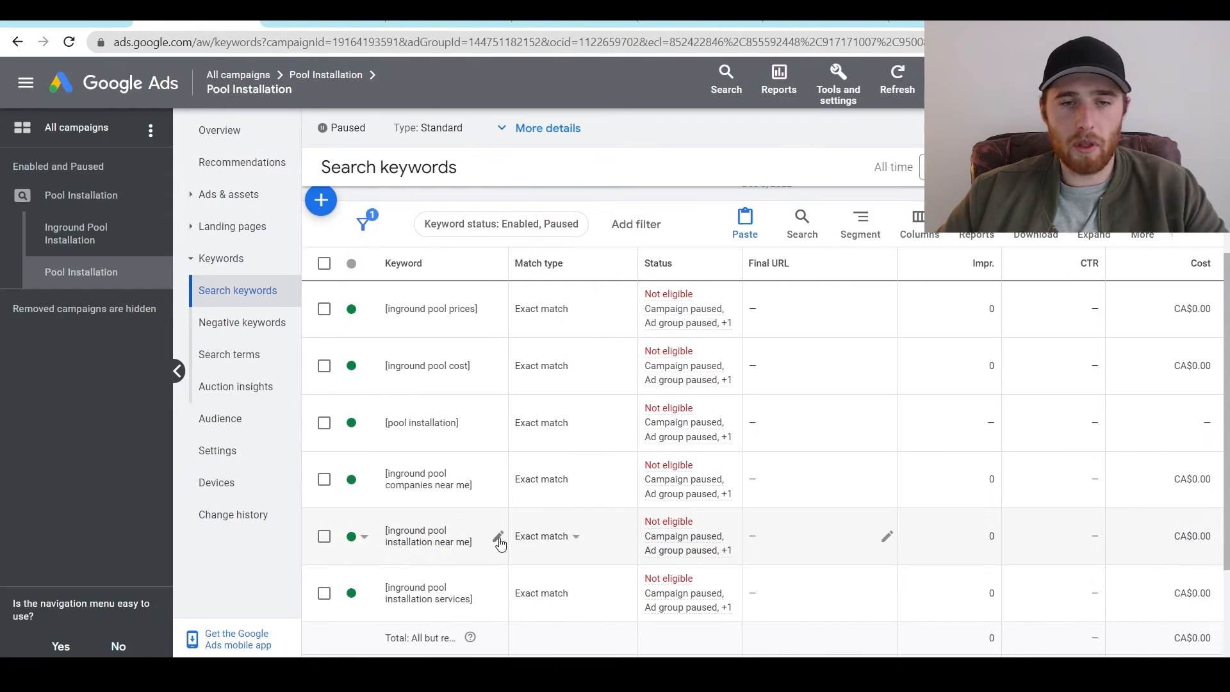
pyautogui.click(498, 536)
pyautogui.doubleClick(430, 527)
pyautogui.press('BackSpace')
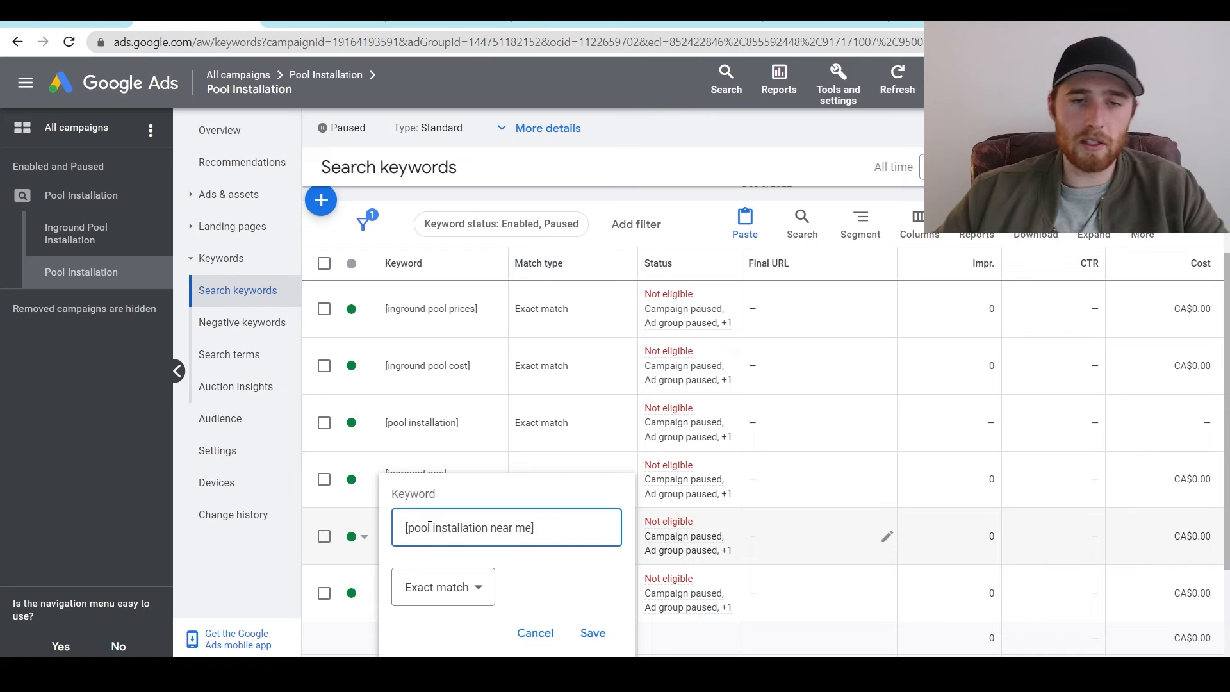
pyautogui.click(593, 633)
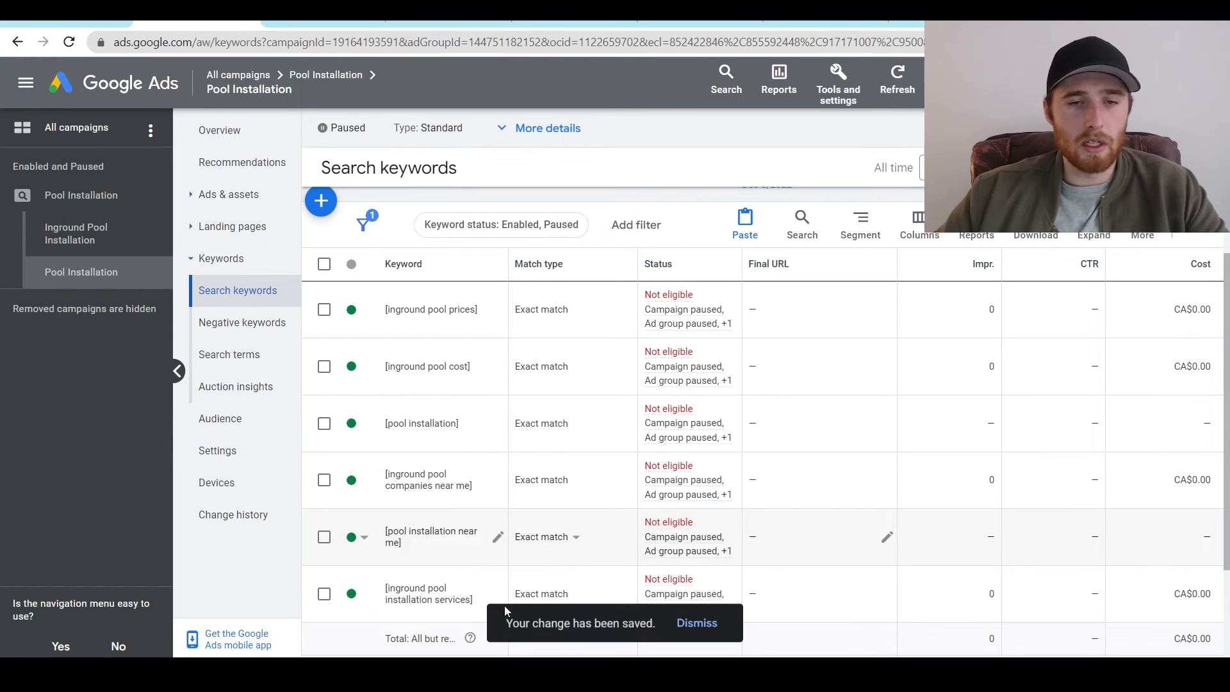
# Find "swimming pool installation" in the Keyword Planner ideas, copy it, and return to the Pool Installation ad group's keywords.
pyautogui.click(448, 23)
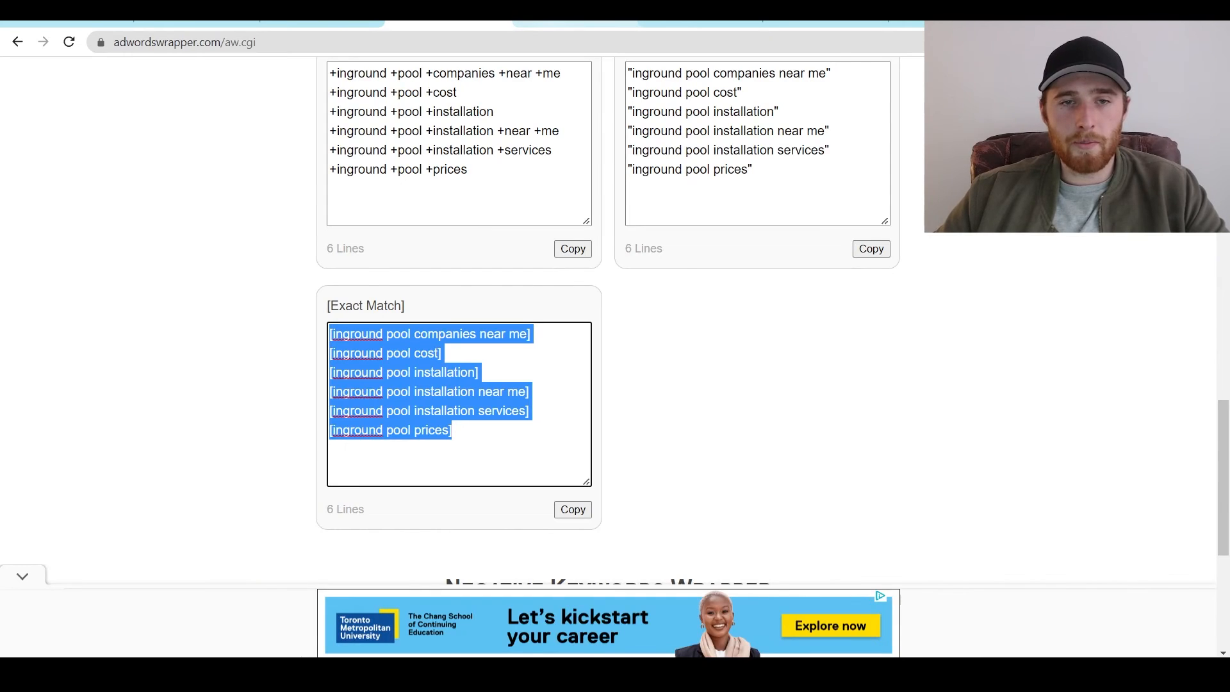
pyautogui.click(575, 23)
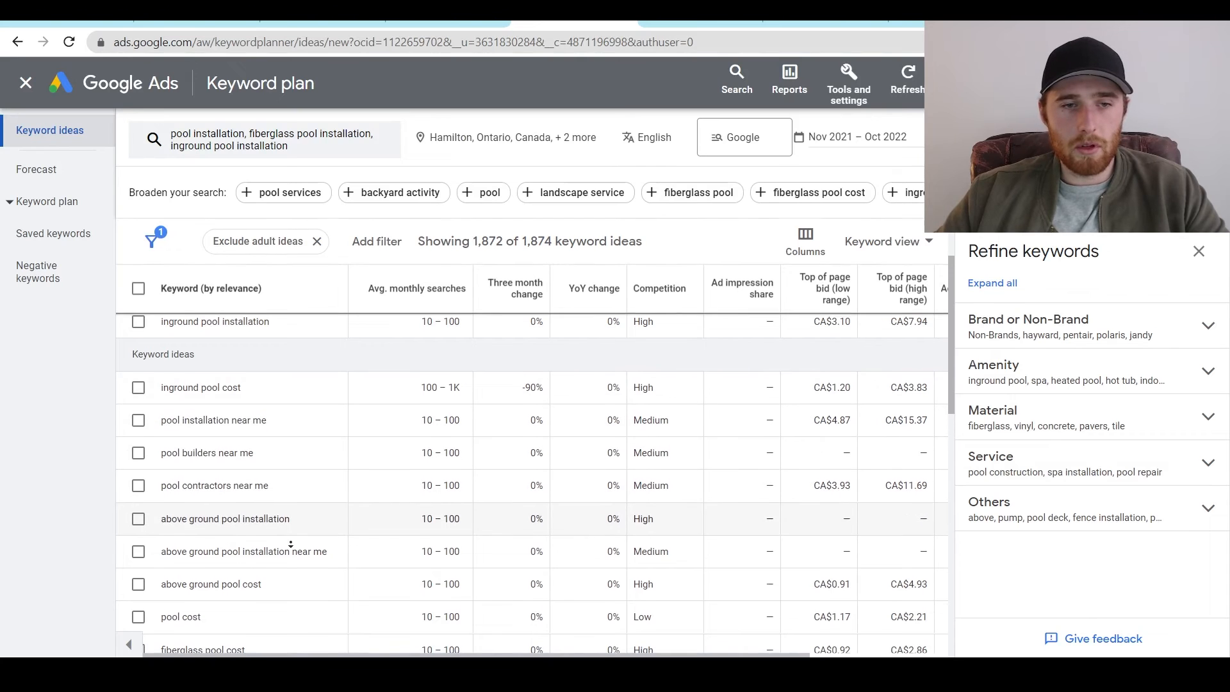
pyautogui.scroll(-2, 294, 527)
pyautogui.scroll(-2, 303, 538)
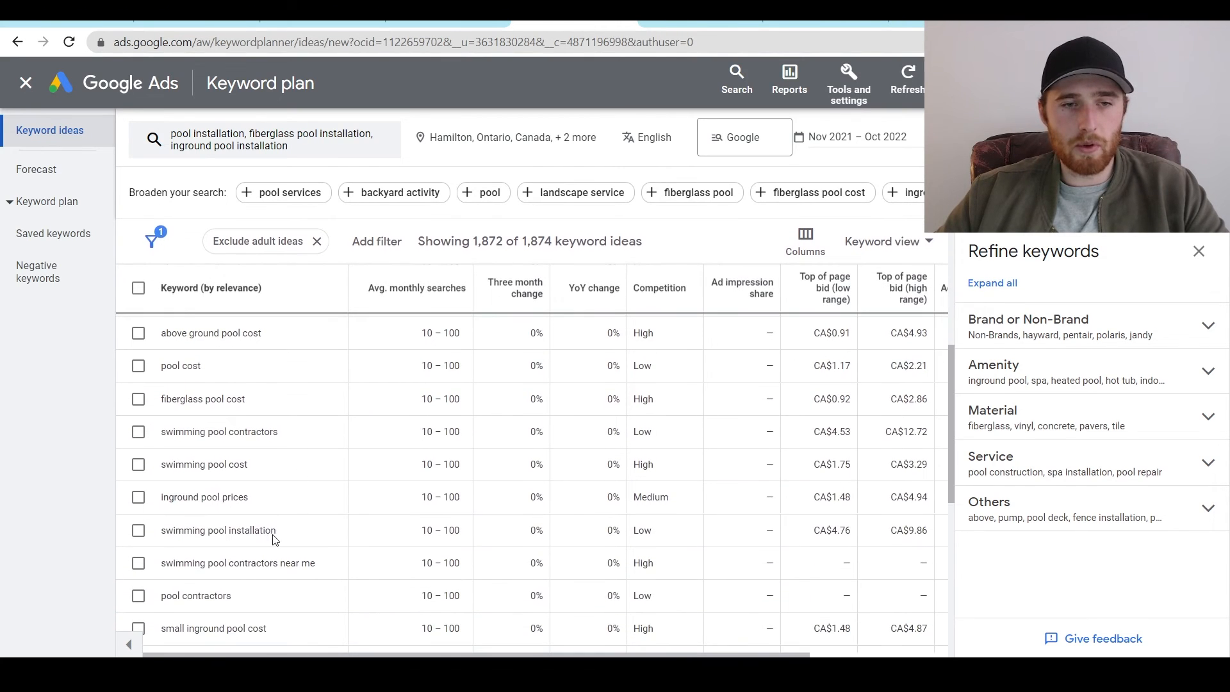
pyautogui.tripleClick(257, 527)
pyautogui.click(206, 24)
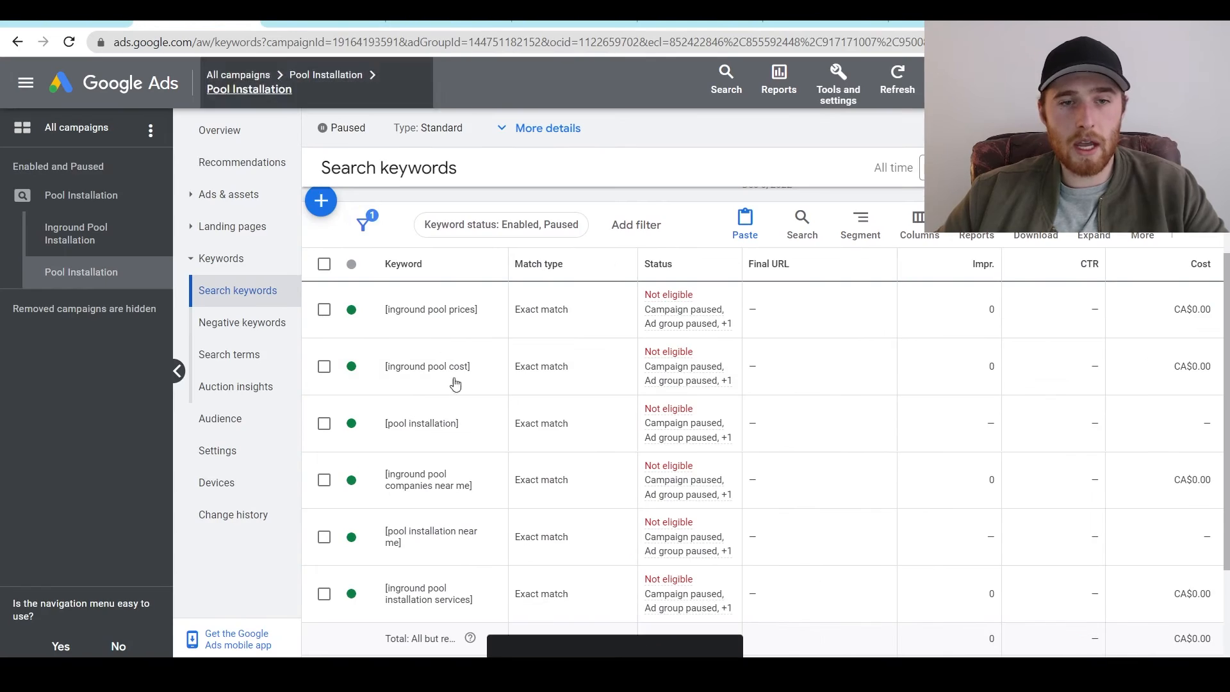
pyautogui.click(498, 598)
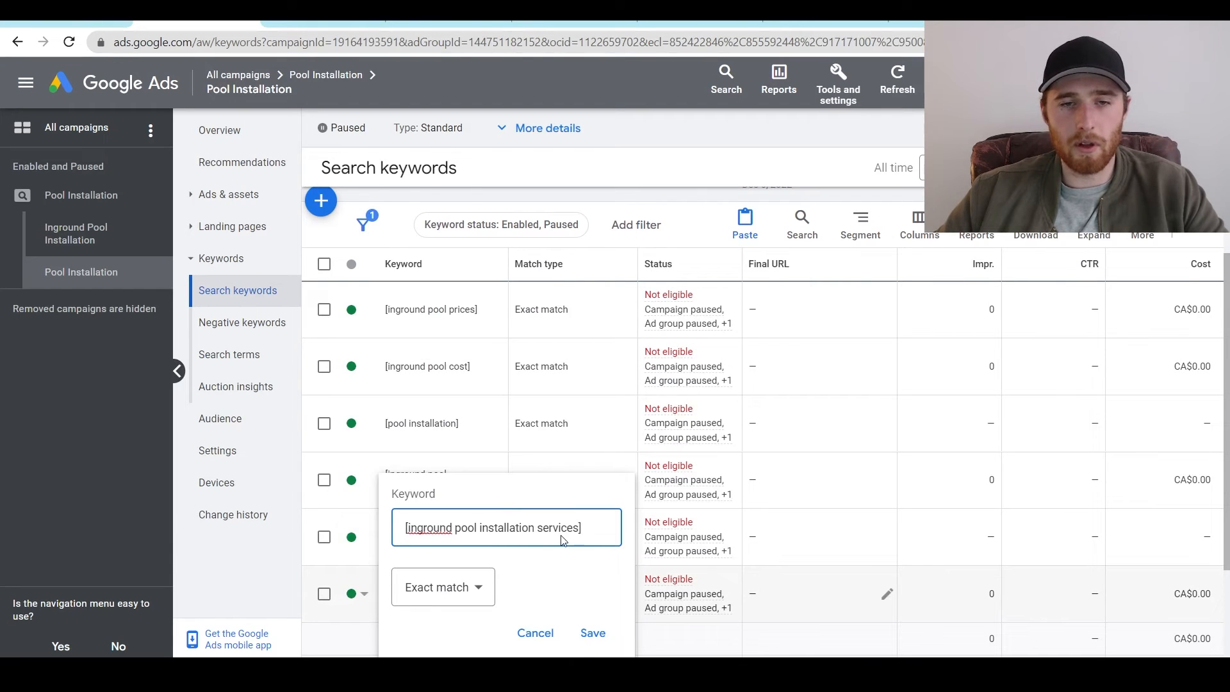
pyautogui.click(533, 633)
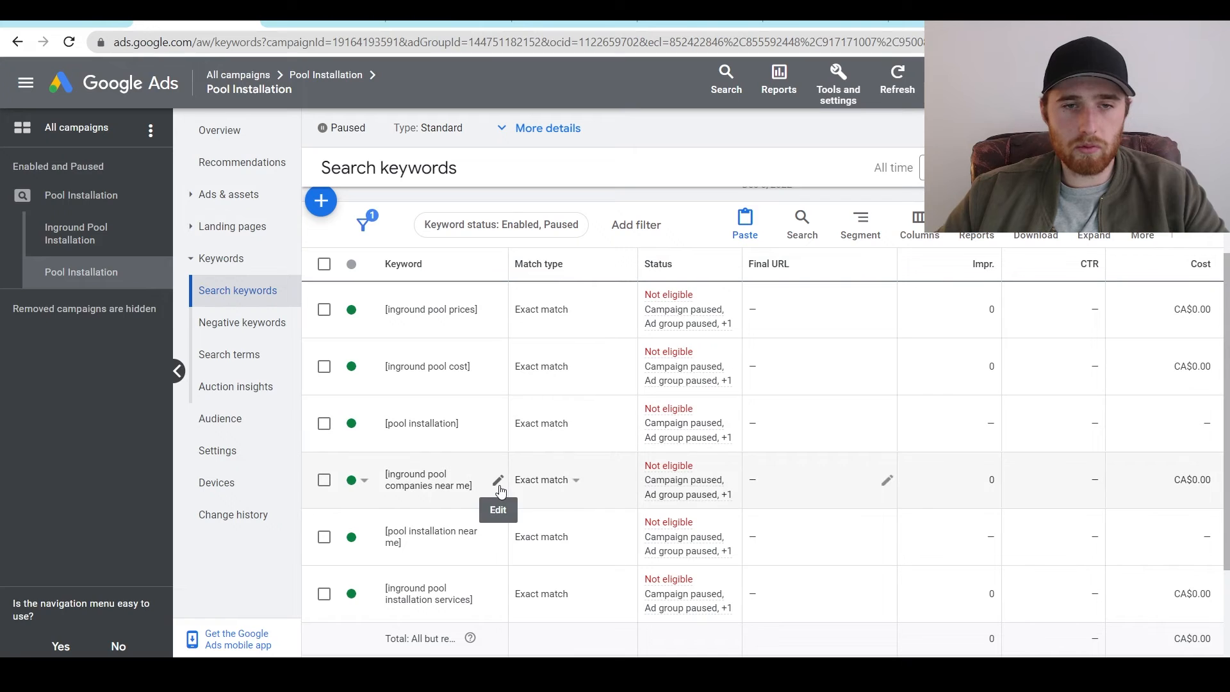
pyautogui.click(498, 481)
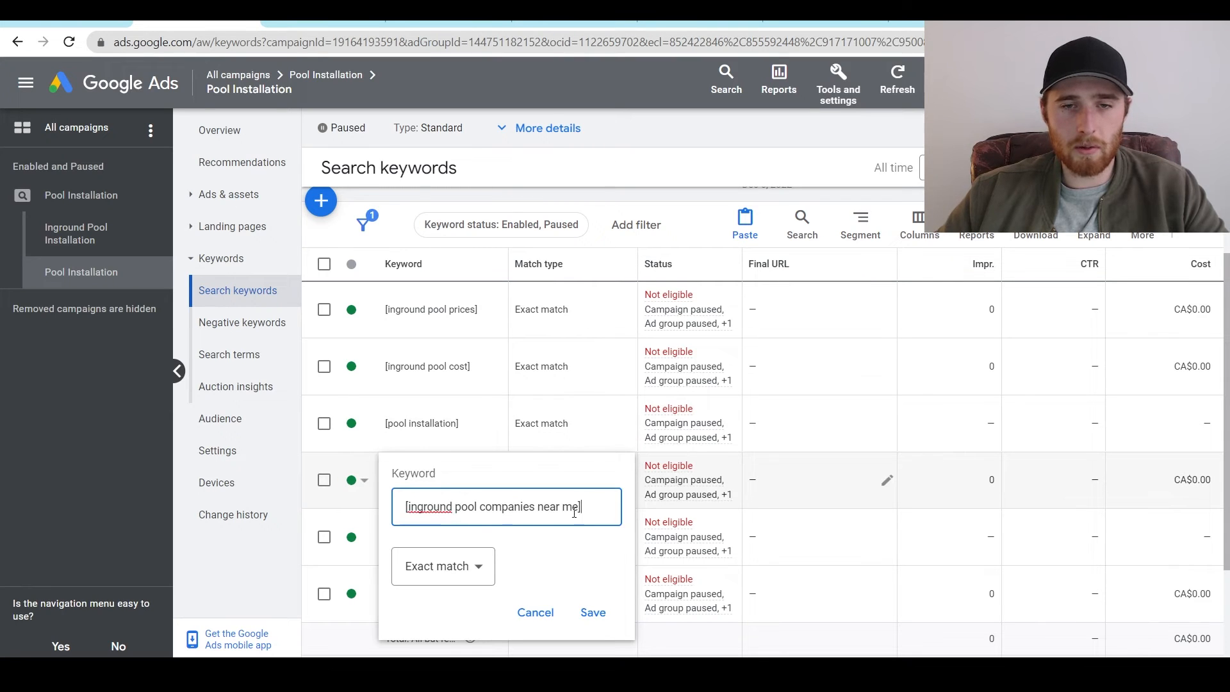
pyautogui.click(534, 610)
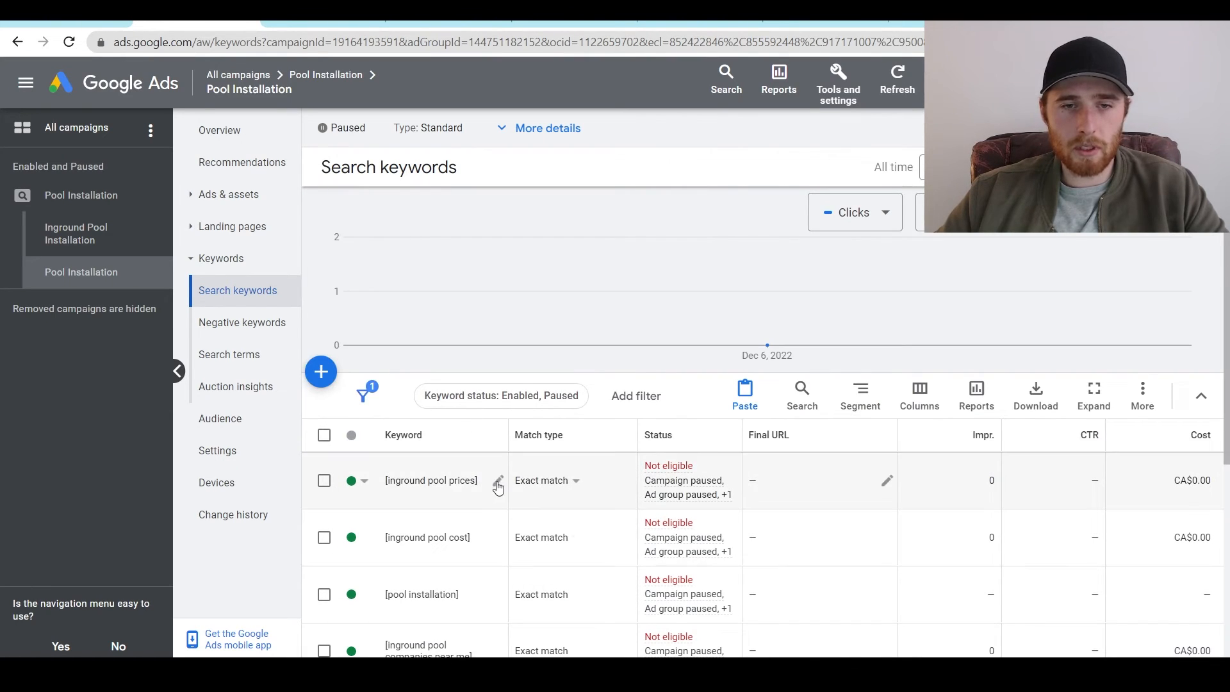
# Change the exact-match keyword [inground pool prices] to [swimming pool installation] and save it.
pyautogui.click(498, 482)
pyautogui.moveTo(511, 508); pyautogui.dragTo(417, 510)
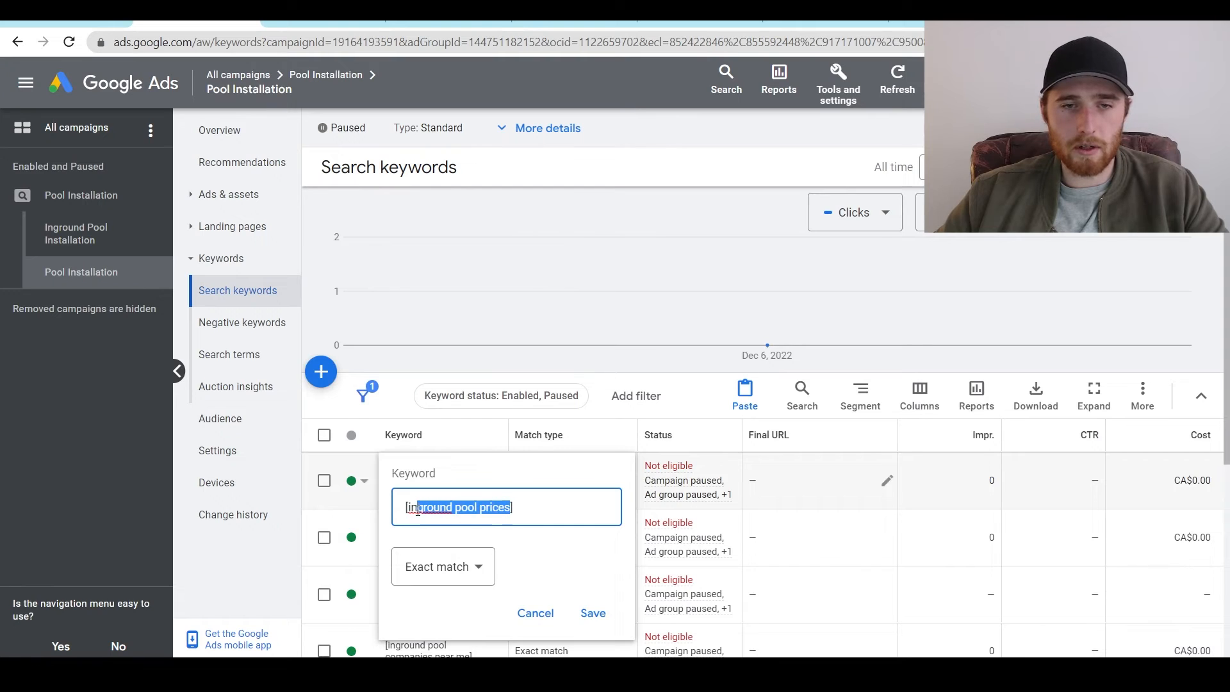
pyautogui.write('[swimming pool installation]')
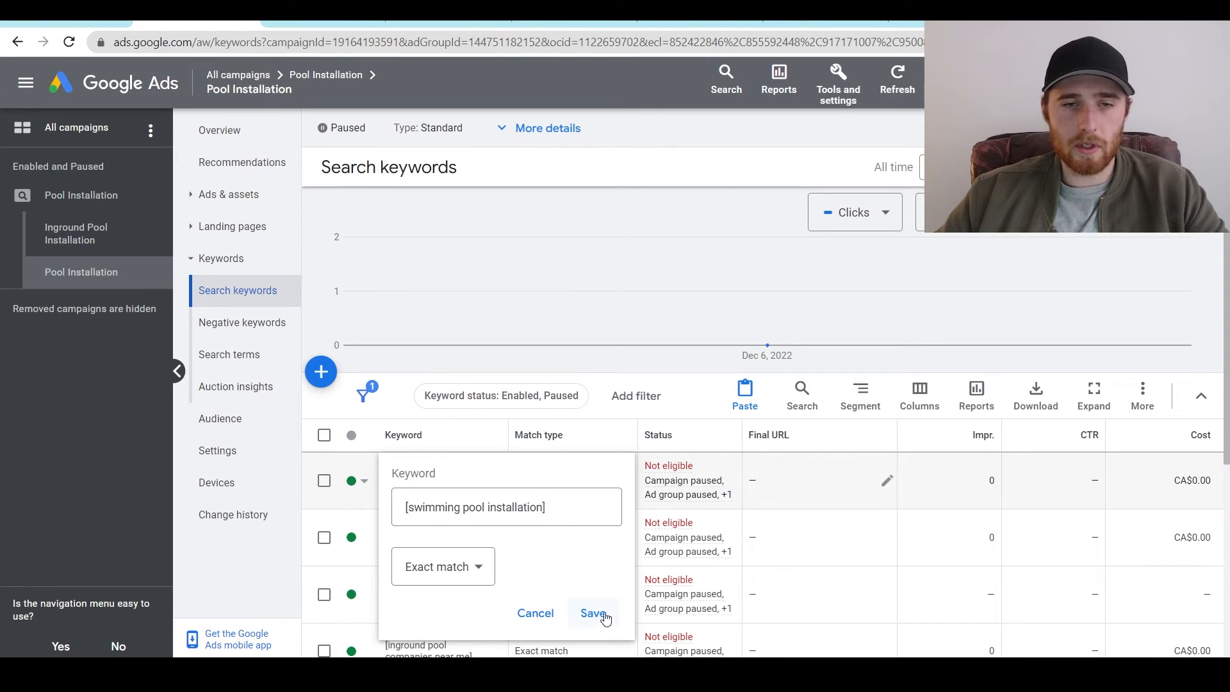
pyautogui.click(604, 617)
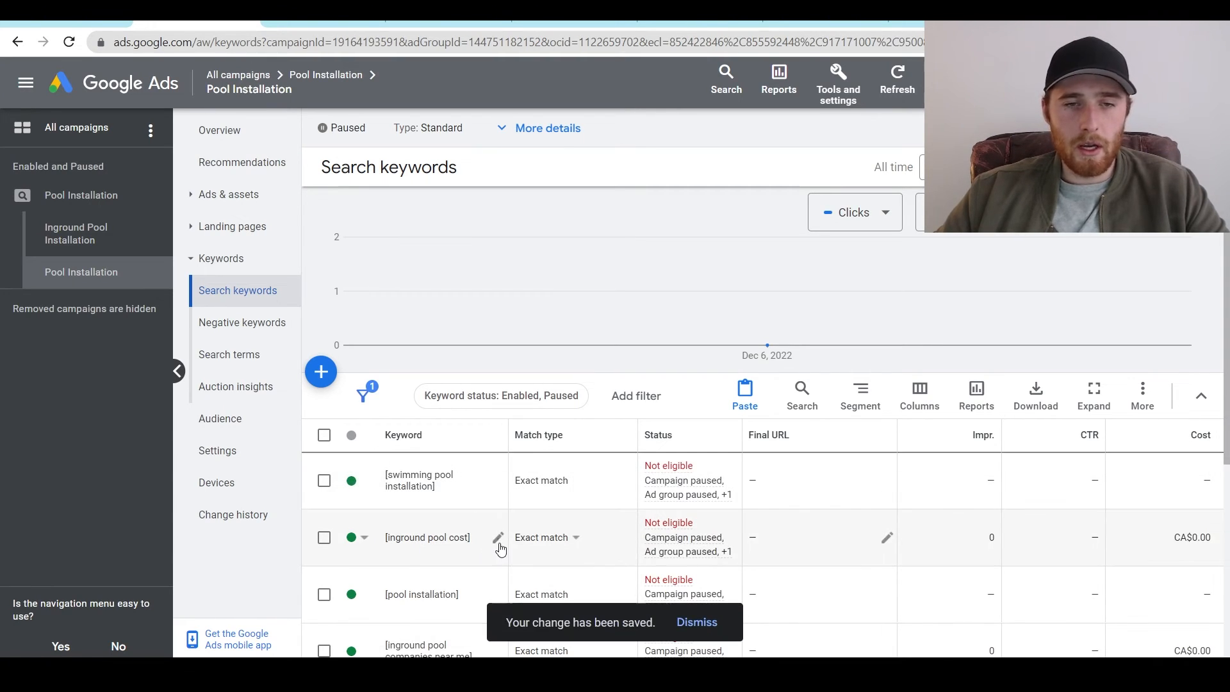
# Change the exact-match keyword [inground pool cost] to [pool installation cost] and save it.
pyautogui.click(498, 541)
pyautogui.doubleClick(436, 529)
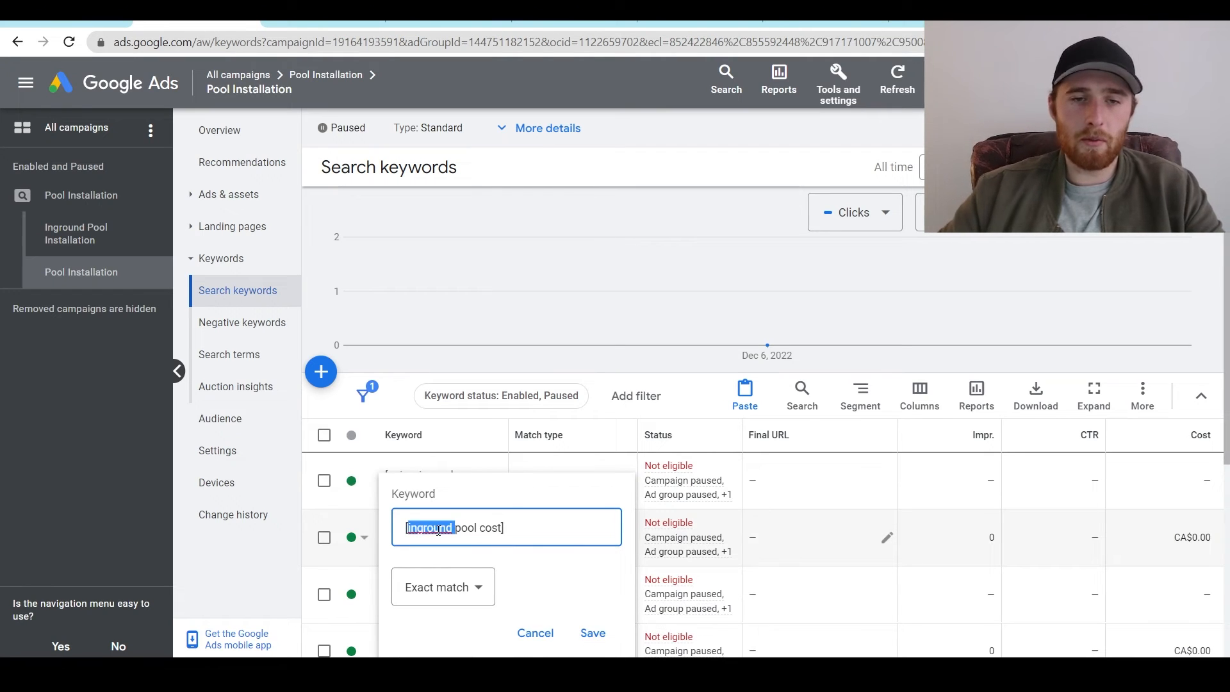
pyautogui.press('BackSpace')
pyautogui.write('installation')
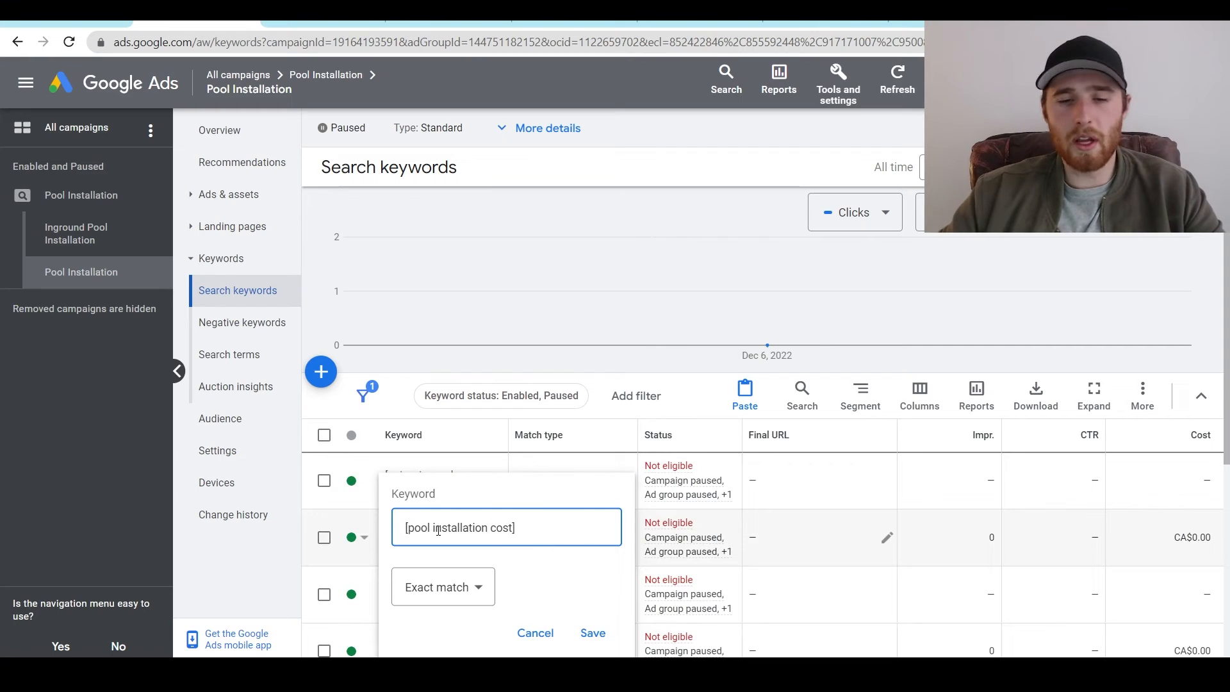
pyautogui.press('Return')
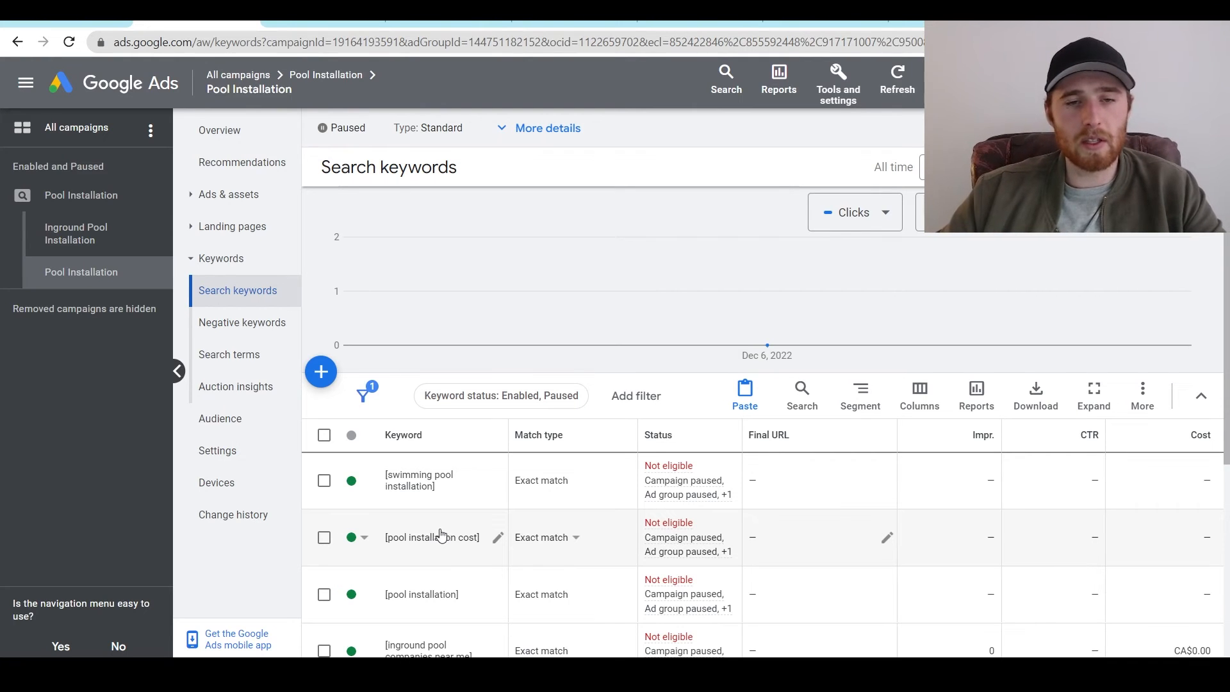
# Change the exact-match keyword [inground pool companies near me] to [pool installation companies] and save it.
pyautogui.scroll(-3, 441, 535)
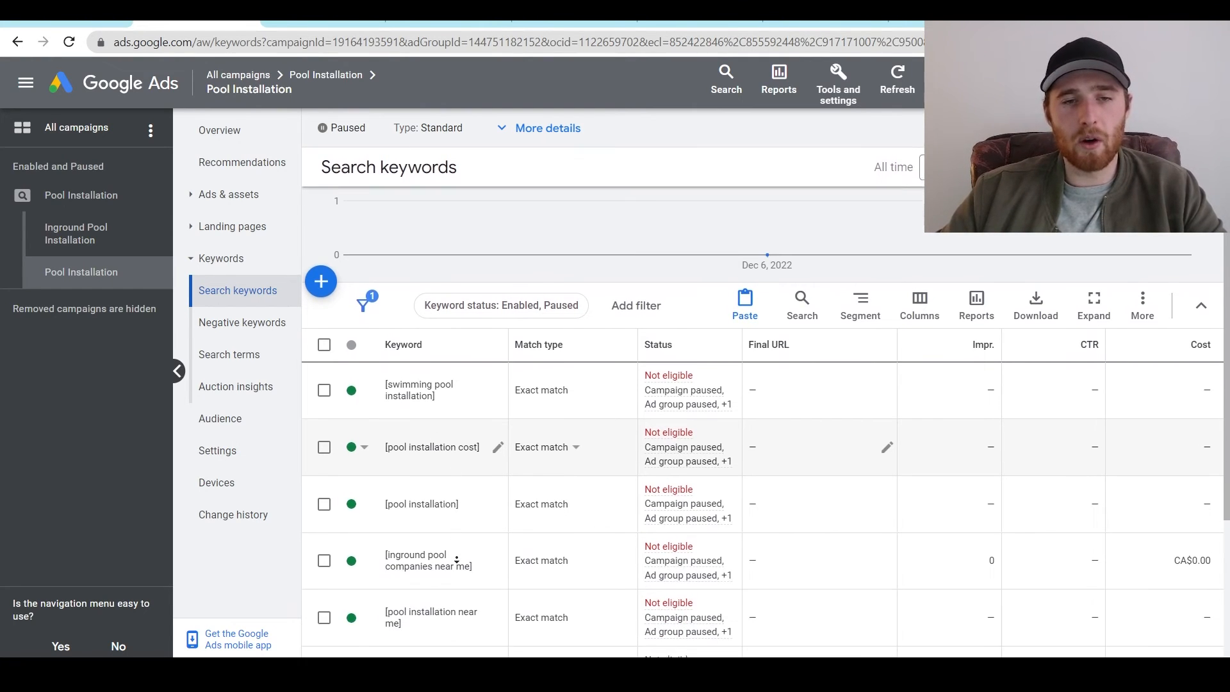
pyautogui.scroll(-1, 457, 559)
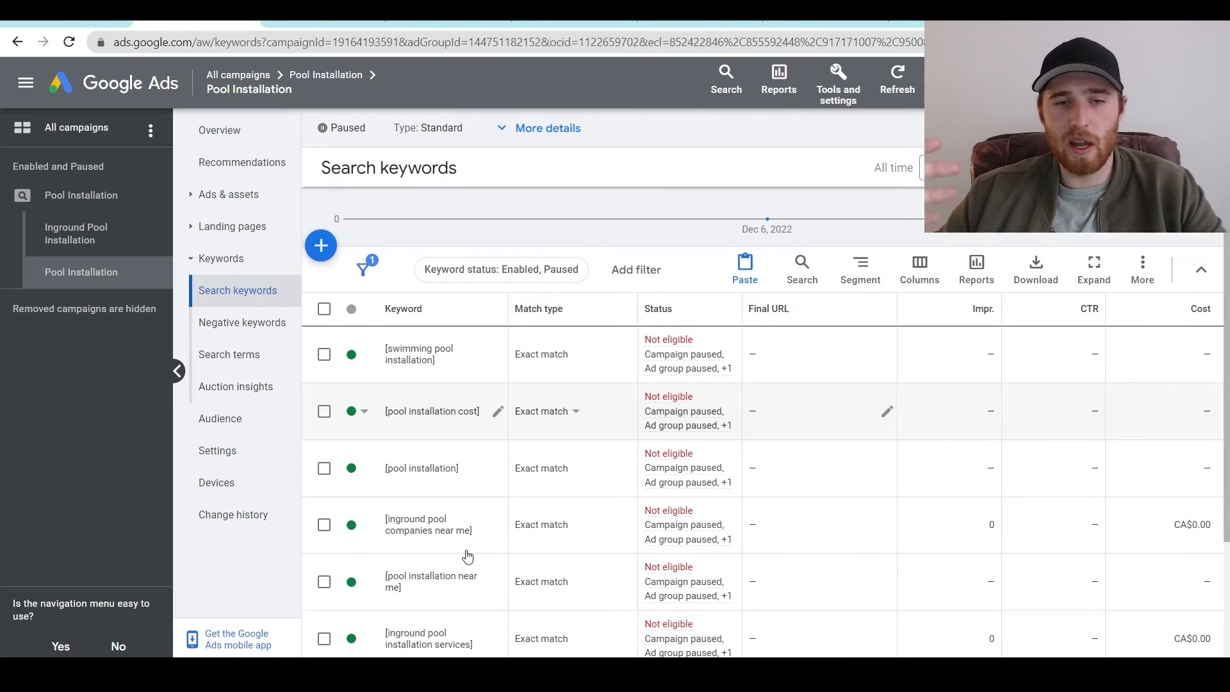
pyautogui.scroll(-1, 471, 550)
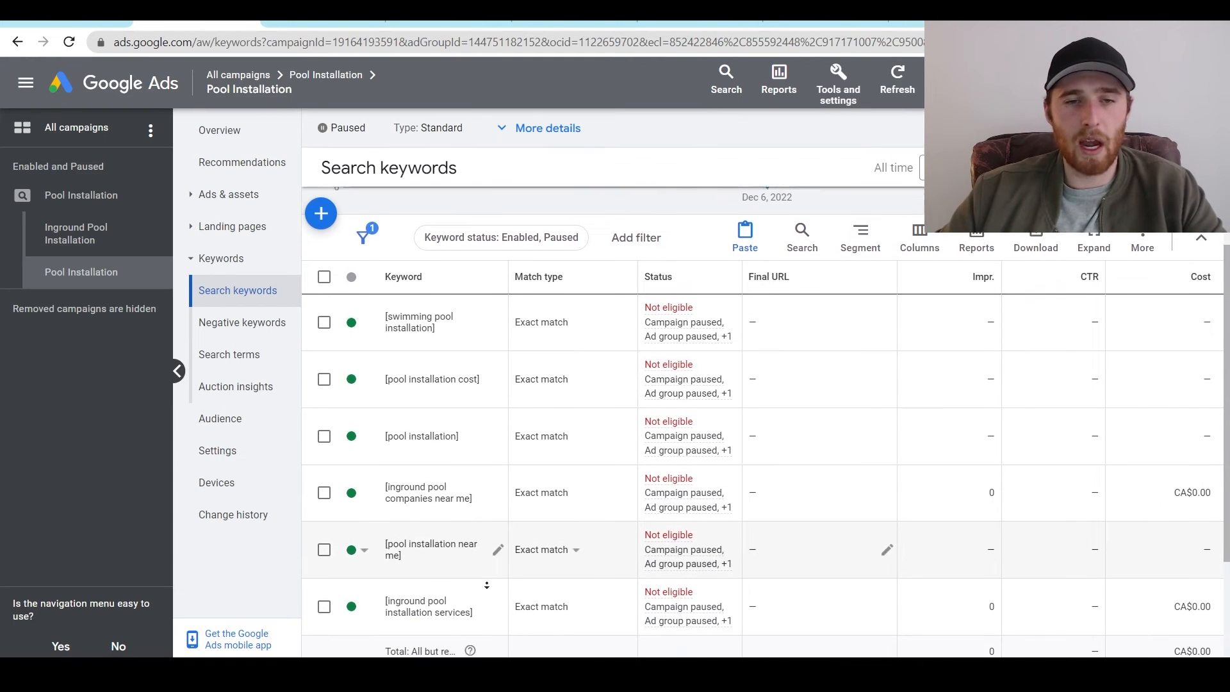
pyautogui.click(498, 478)
pyautogui.doubleClick(430, 505)
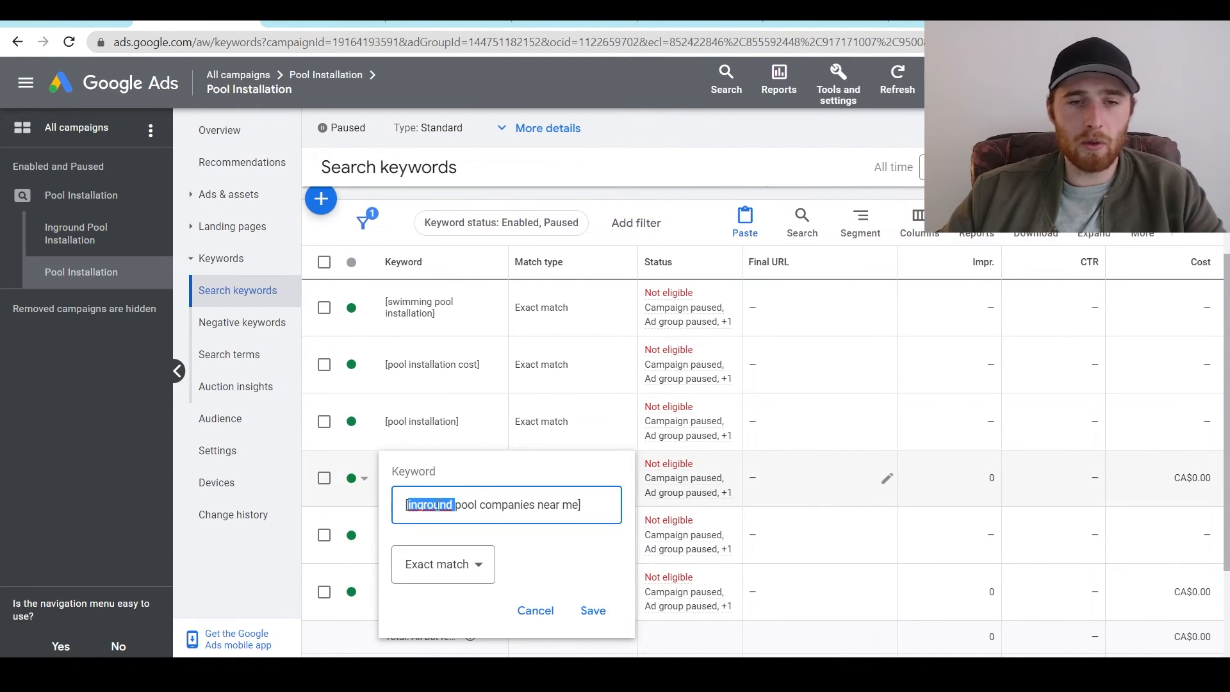
pyautogui.press('BackSpace')
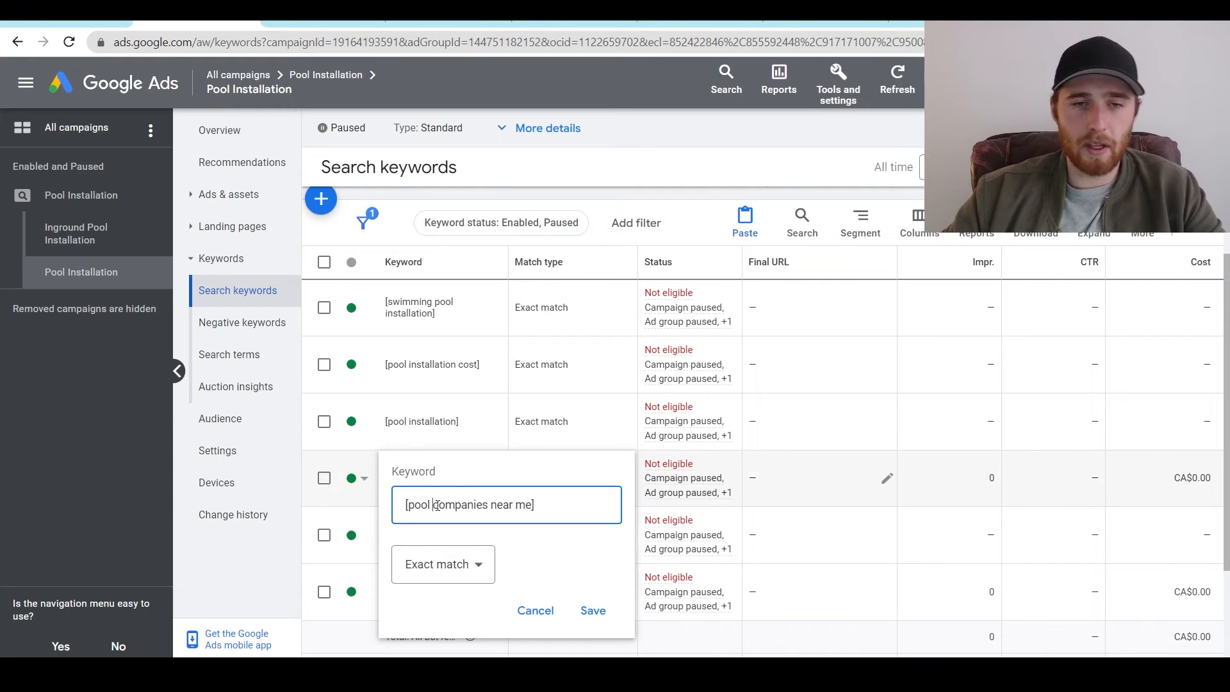
pyautogui.write('installation')
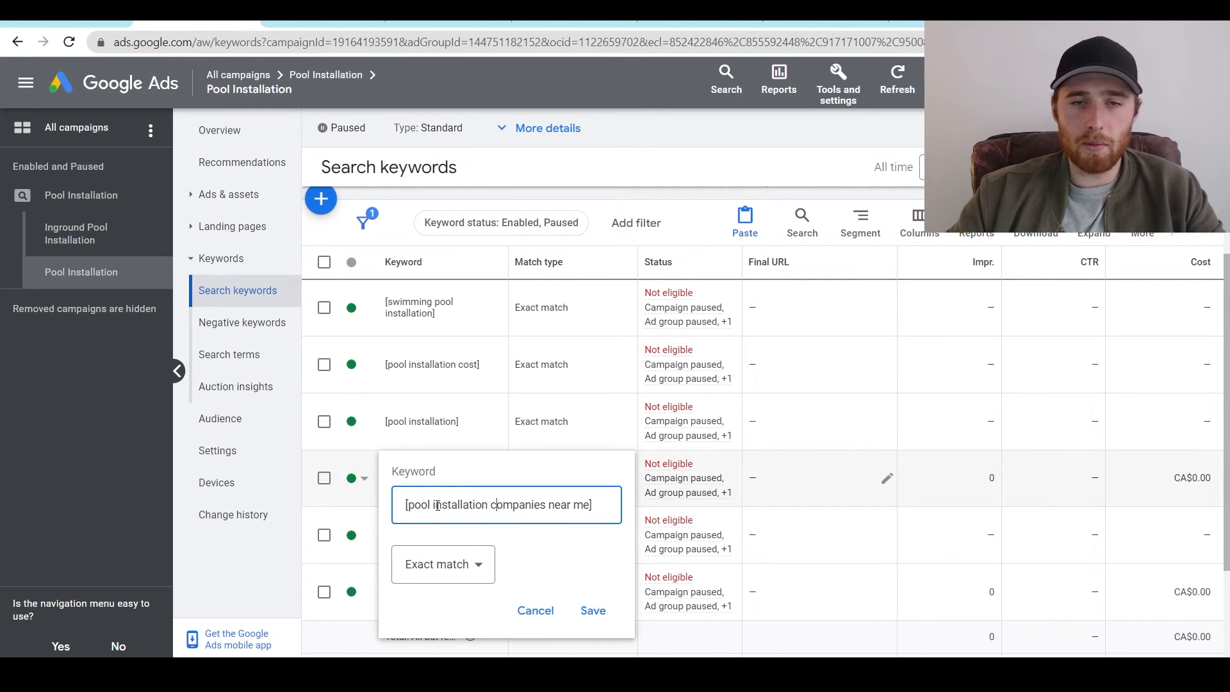
pyautogui.press('BackSpace')
pyautogui.press('BackSpace')
pyautogui.press('BackSpace')
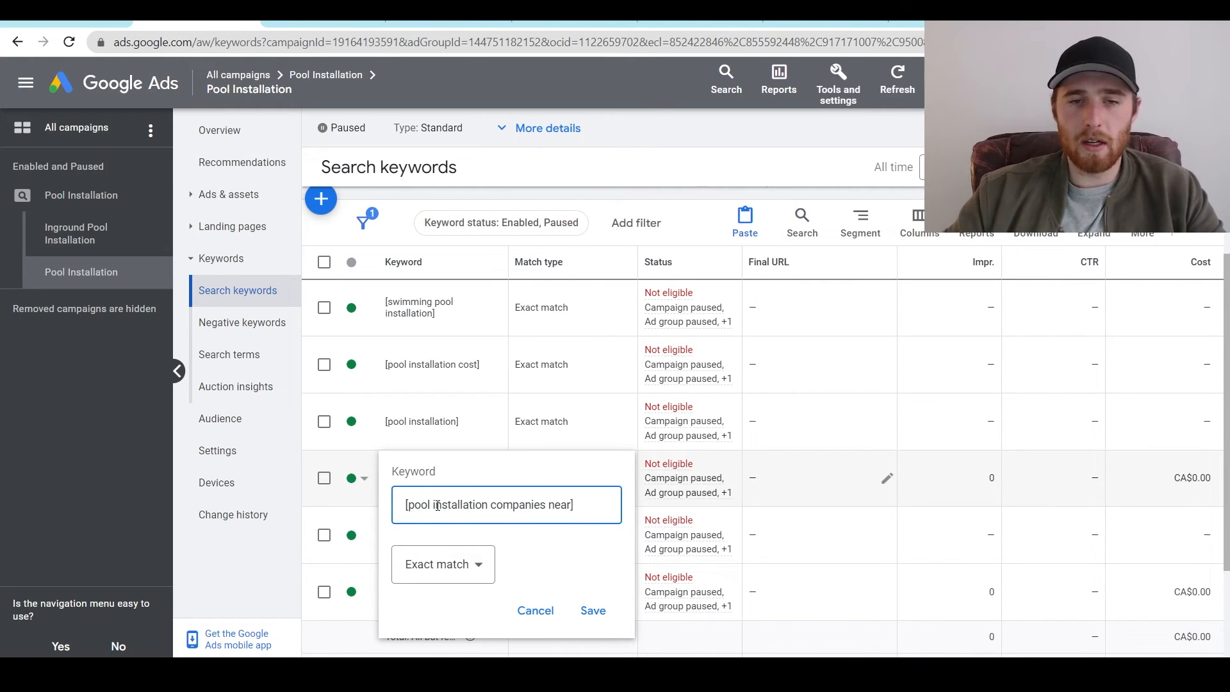
pyautogui.press('Return')
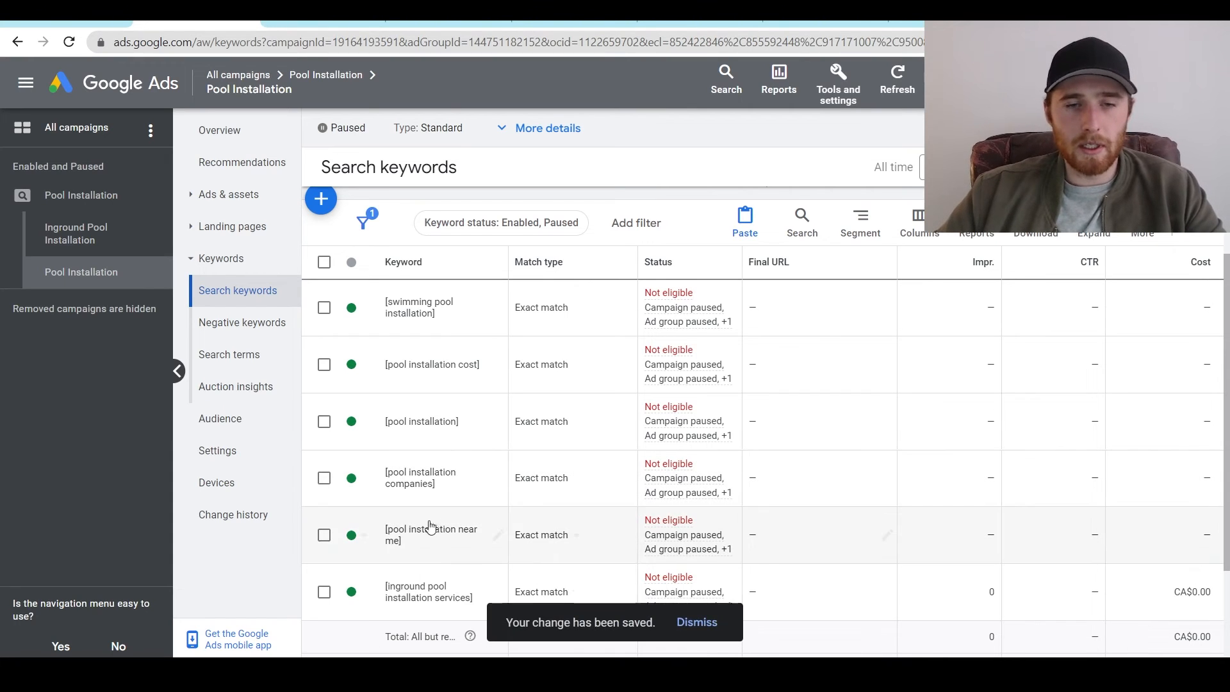
# Change the exact-match keyword [inground pool installation services] to [pool installation services] and save it.
pyautogui.click(499, 591)
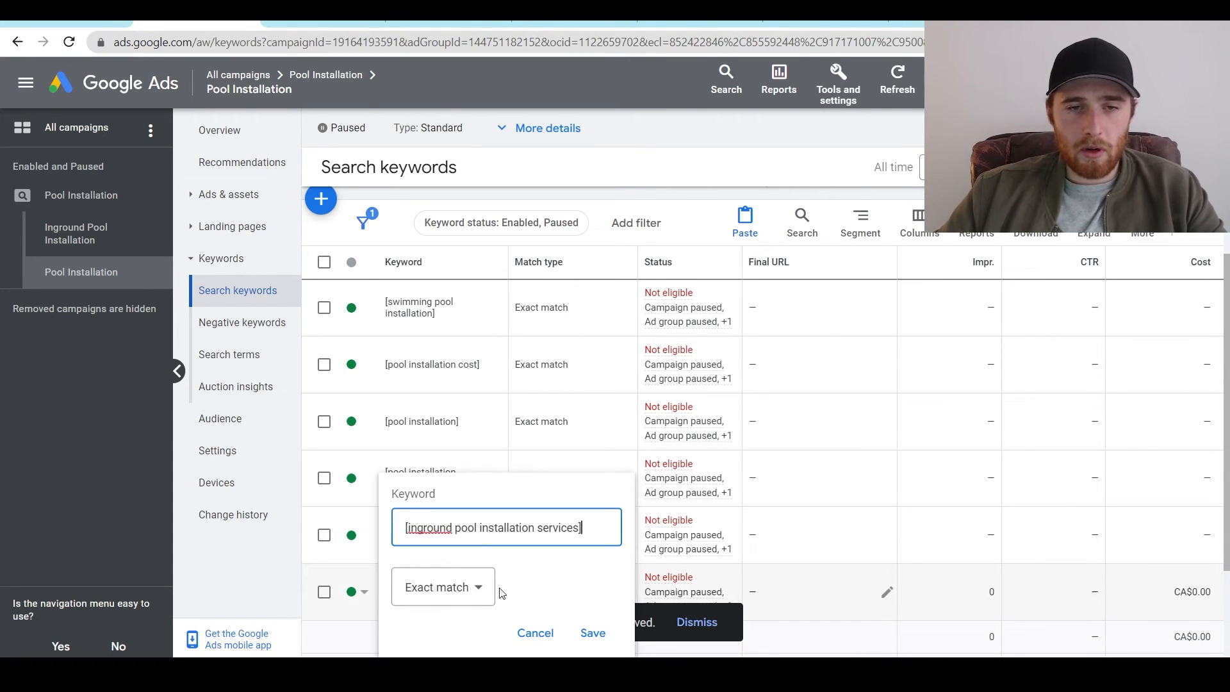
pyautogui.doubleClick(447, 529)
pyautogui.press('BackSpace')
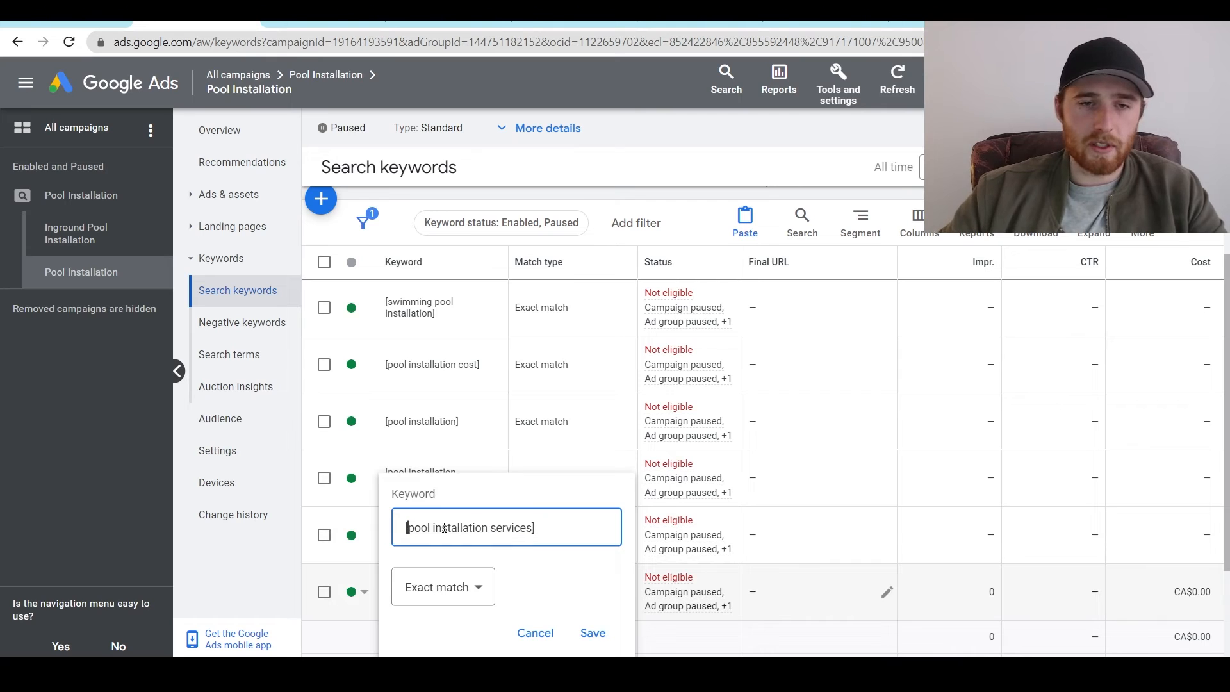
pyautogui.press('Return')
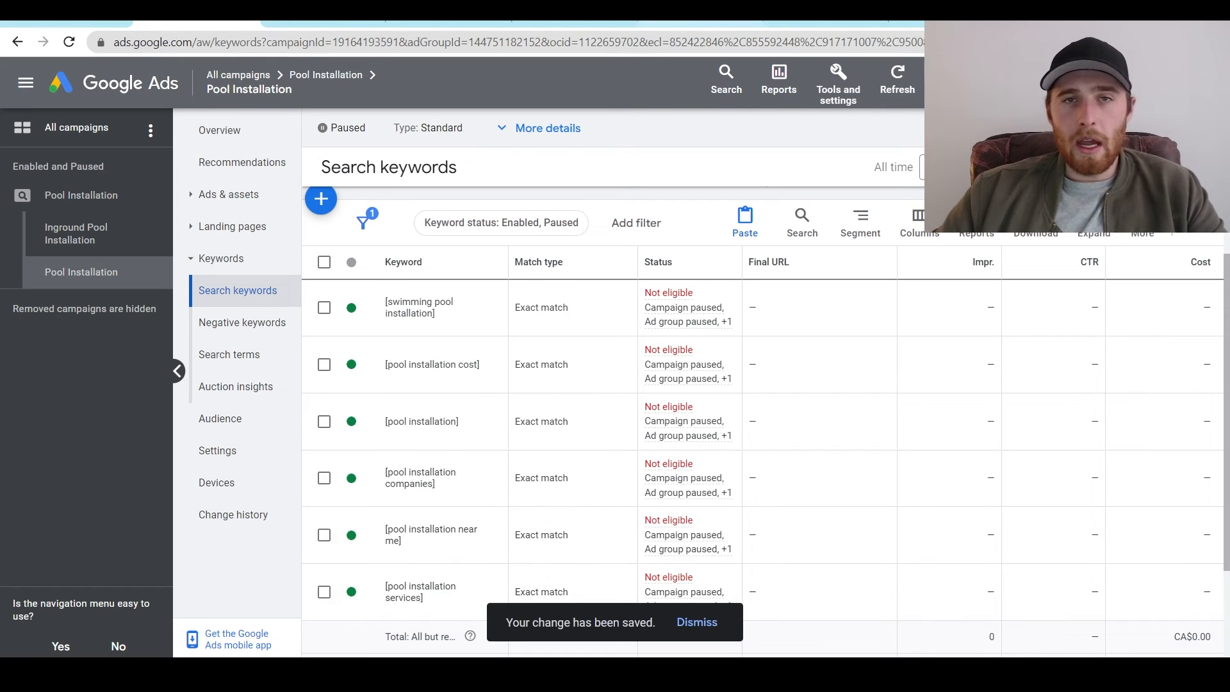
# Review the Keyword Planner ideas for further ad group themes, such as pool builders, pool contractors and swimming pool installers.
pyautogui.click(574, 22)
pyautogui.click(275, 492)
pyautogui.scroll(-2, 274, 537)
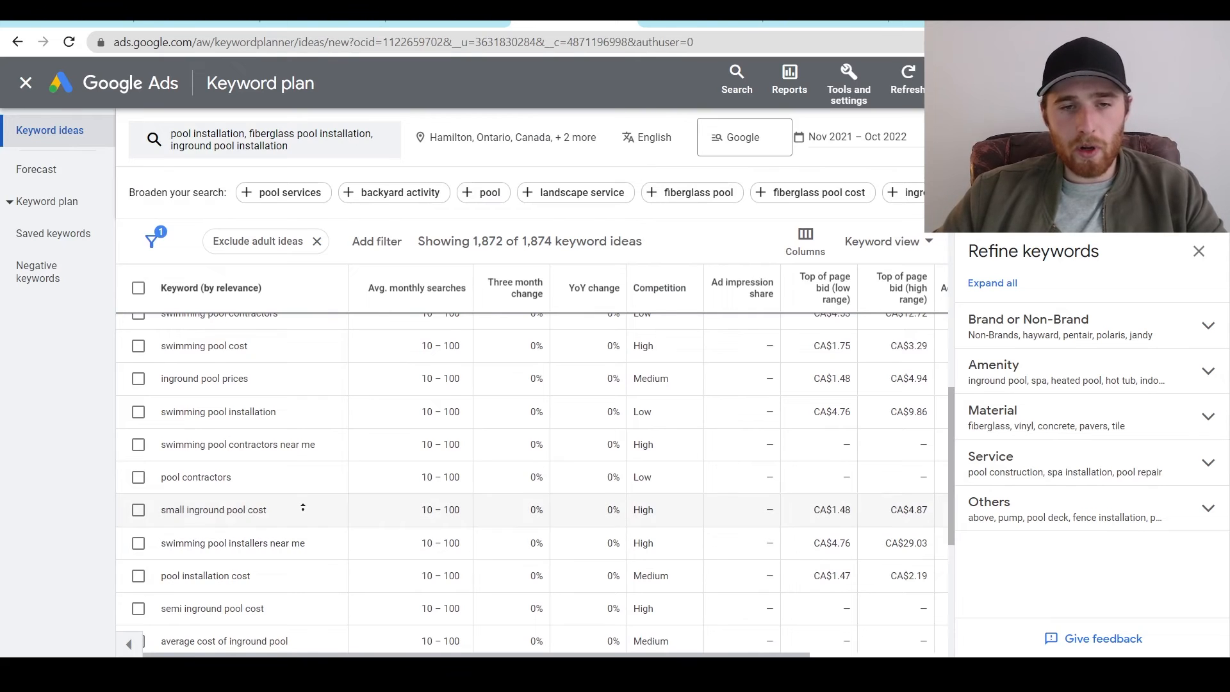
pyautogui.scroll(5, 303, 508)
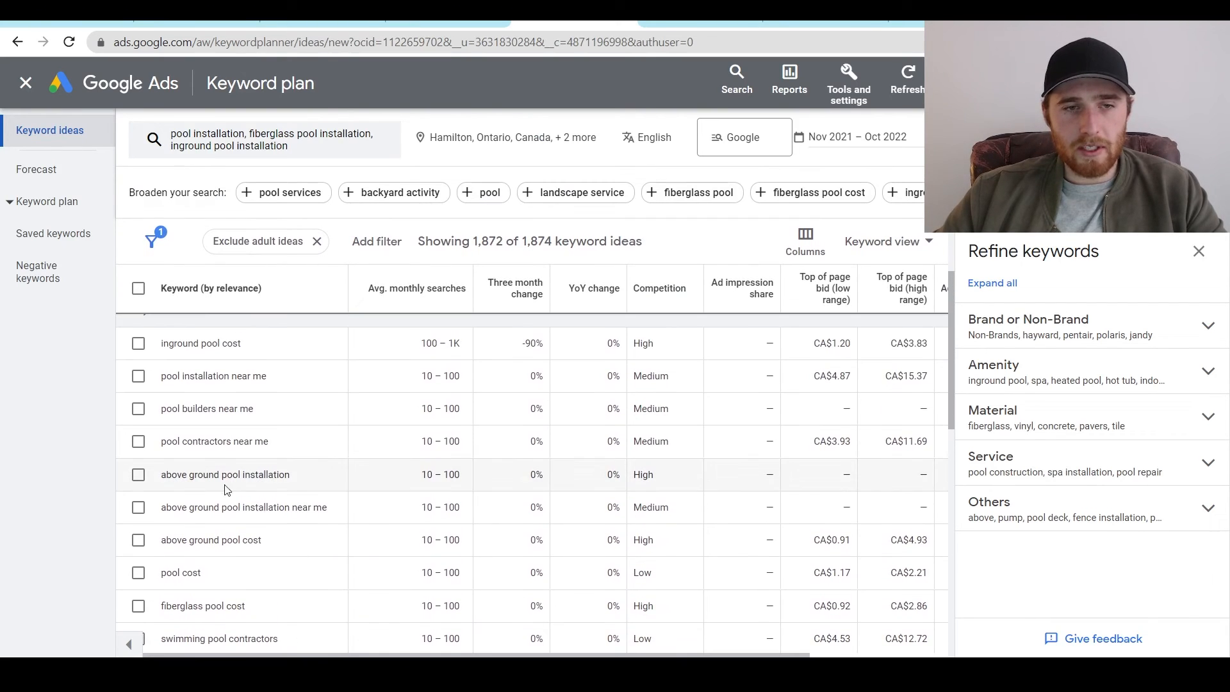
pyautogui.moveTo(212, 408); pyautogui.dragTo(155, 411)
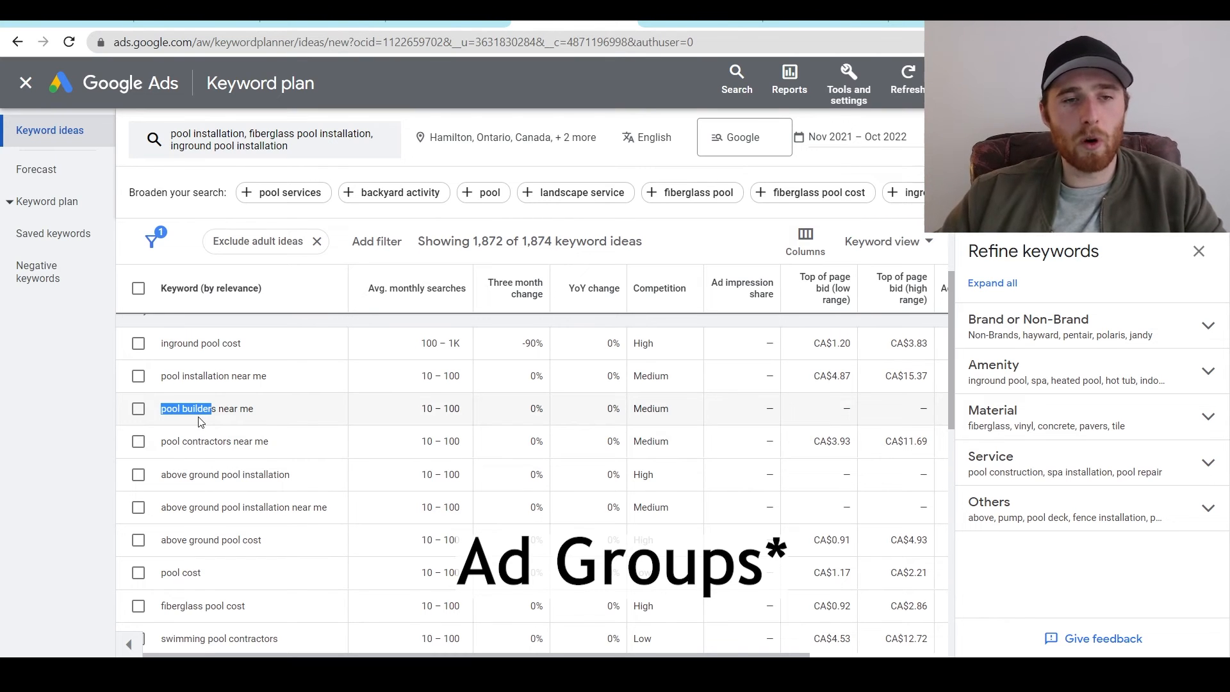
pyautogui.moveTo(210, 442); pyautogui.dragTo(172, 442)
pyautogui.click(263, 482)
pyautogui.middleClick(275, 503)
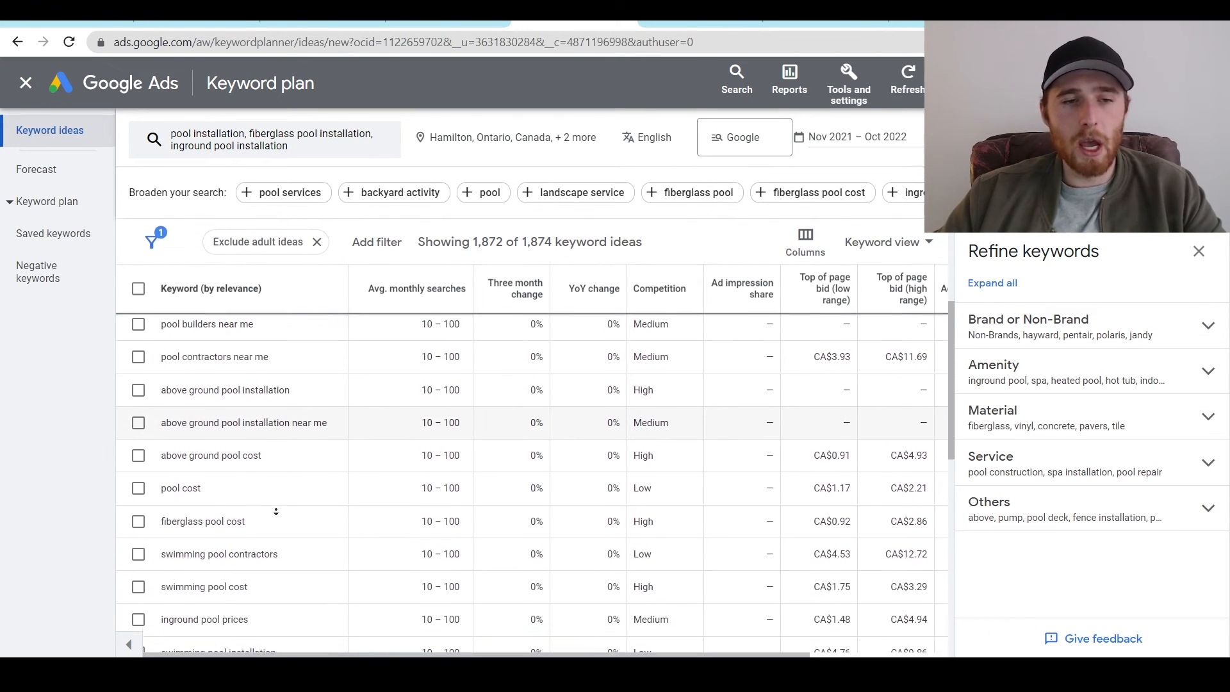
pyautogui.middleClick(278, 511)
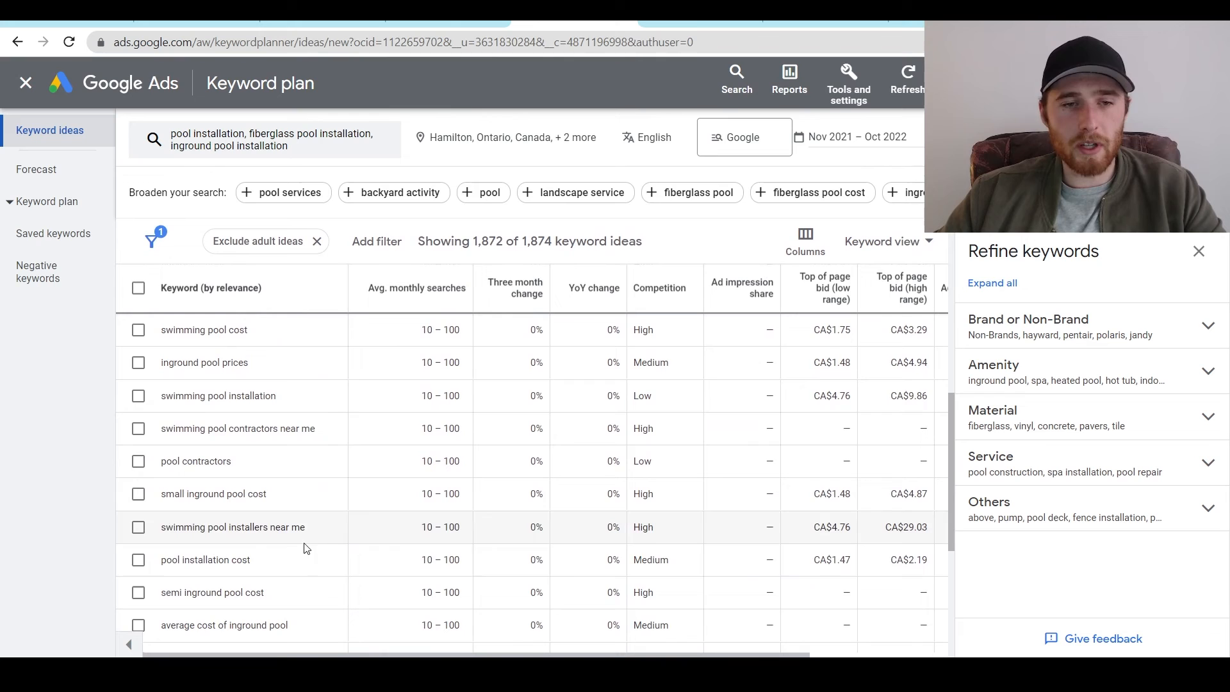
pyautogui.doubleClick(247, 527)
pyautogui.click(240, 527)
pyautogui.doubleClick(237, 527)
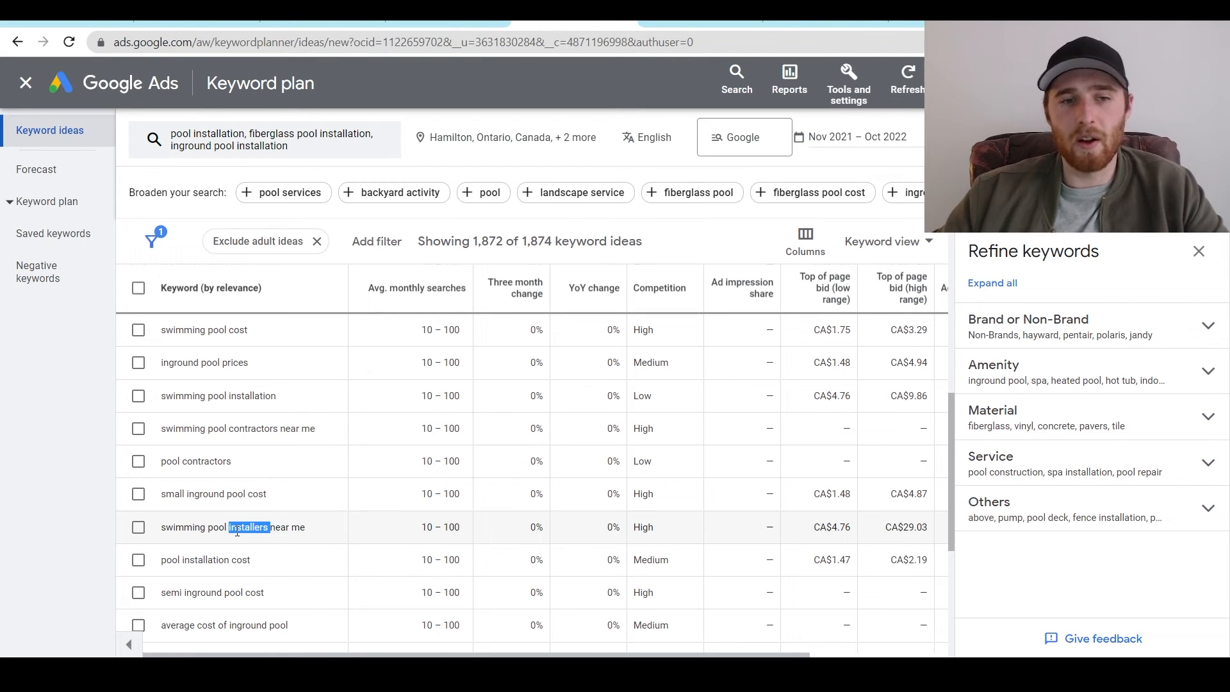
pyautogui.scroll(-2, 247, 577)
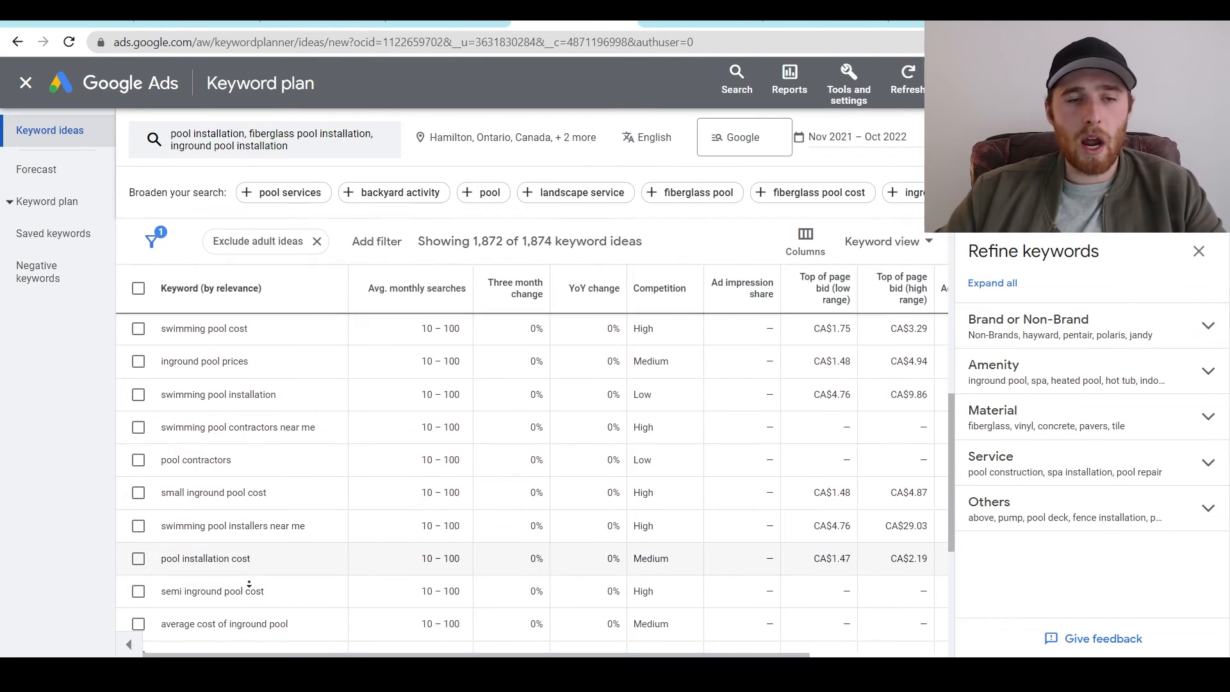
pyautogui.scroll(-1, 243, 570)
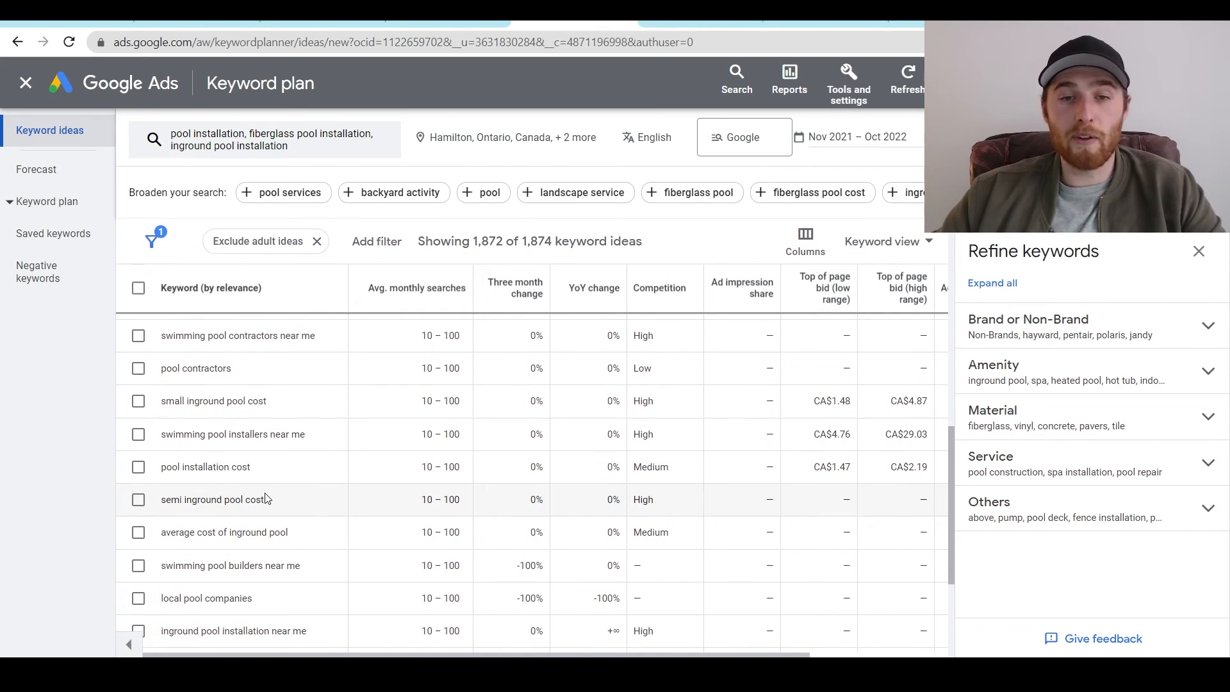
# Copy the keyword idea "semi inground pool cost" and return to the Pool Installation ad group's keywords.
pyautogui.moveTo(283, 502); pyautogui.dragTo(162, 497)
pyautogui.hotkey('ctrl', 'c')
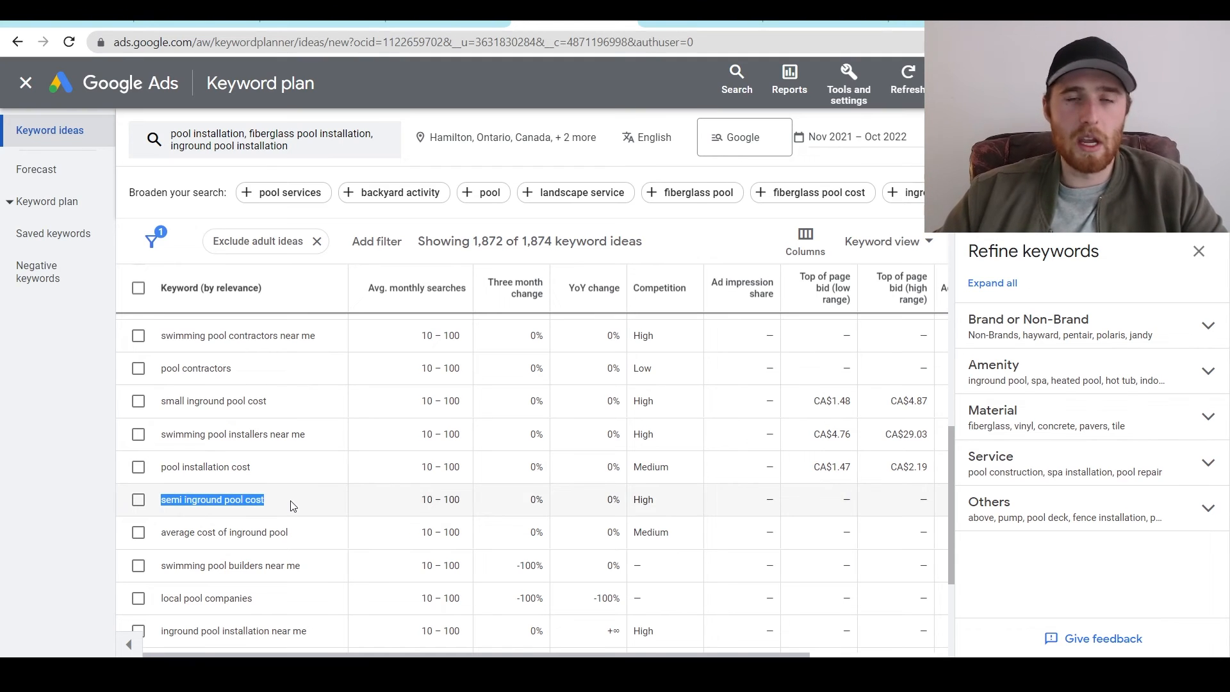
pyautogui.click(212, 24)
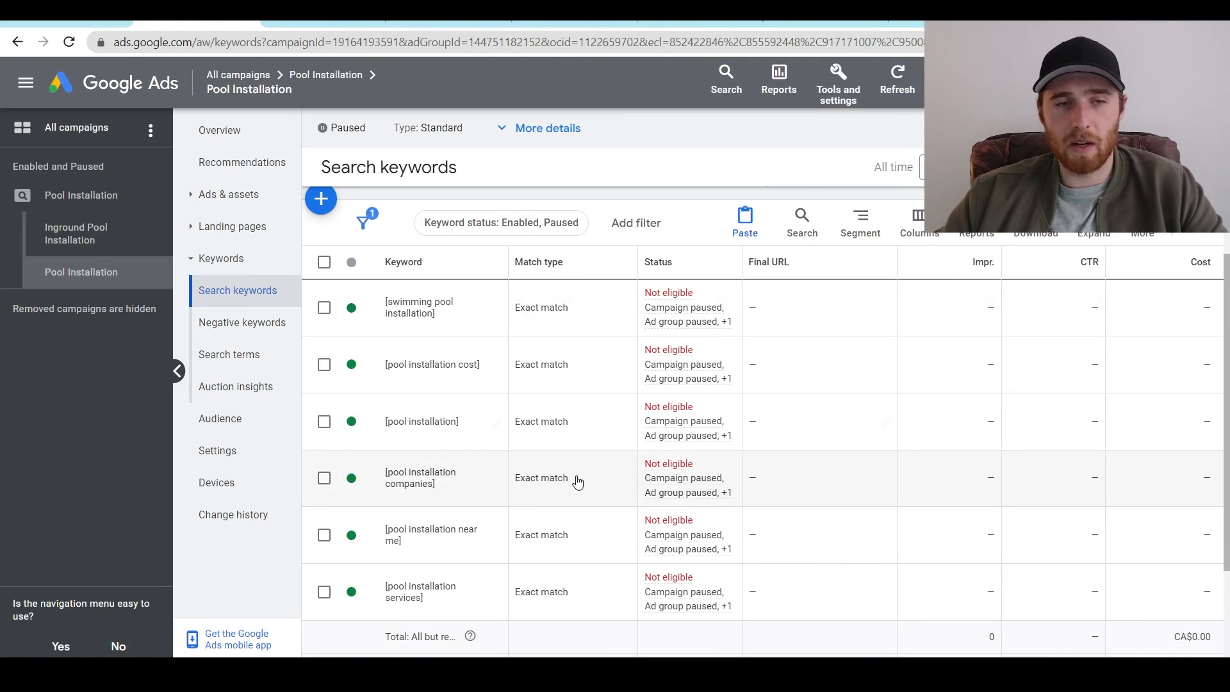
# Enter "semi inground pool cost" as a new negative keyword for the Pool Installation ad group.
pyautogui.scroll(3, 574, 482)
pyautogui.click(239, 325)
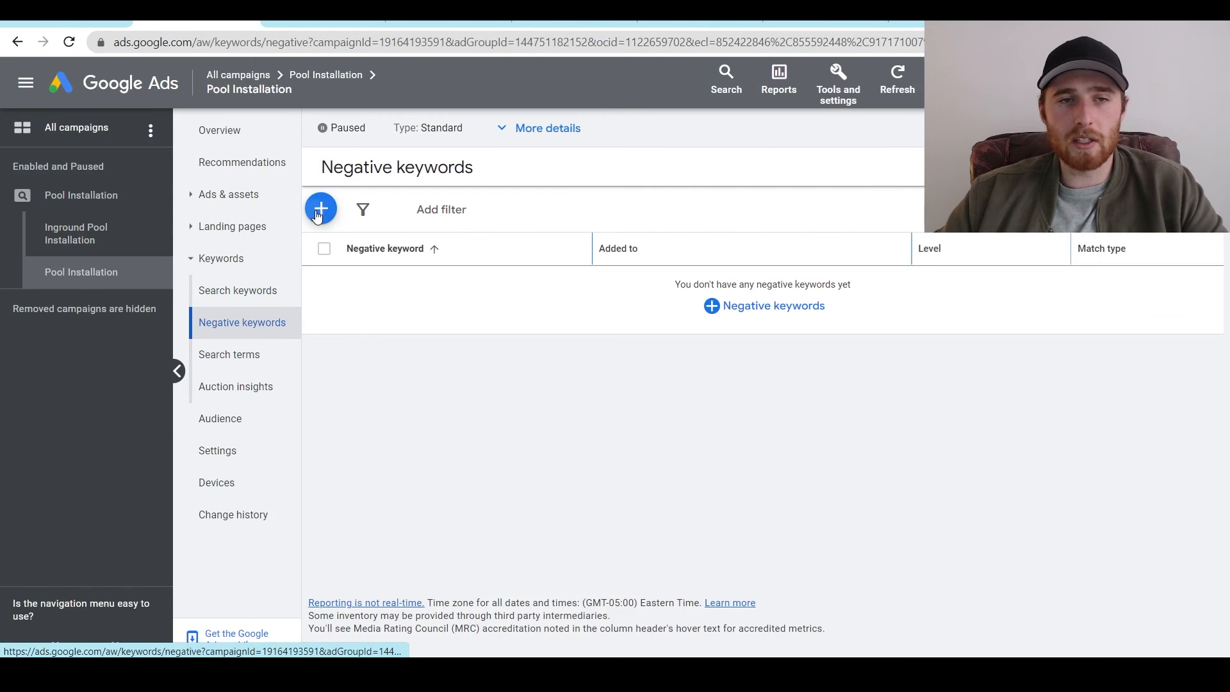
pyautogui.click(321, 209)
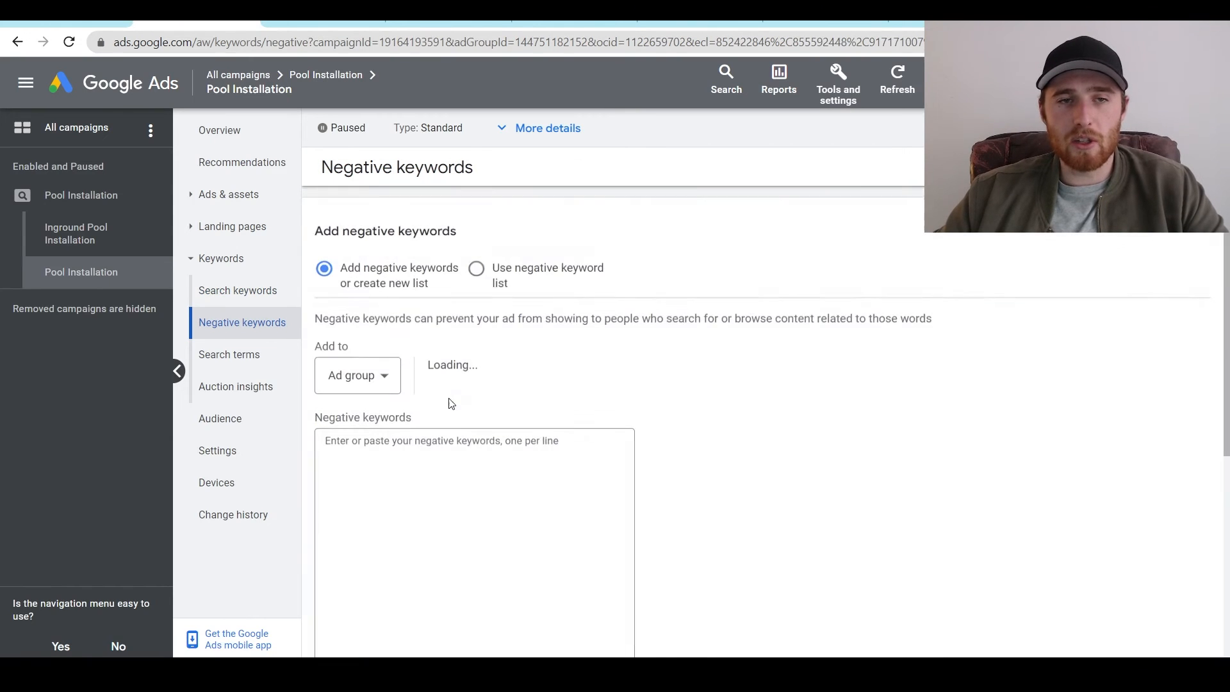
pyautogui.click(438, 466)
pyautogui.hotkey('ctrl', 'v')
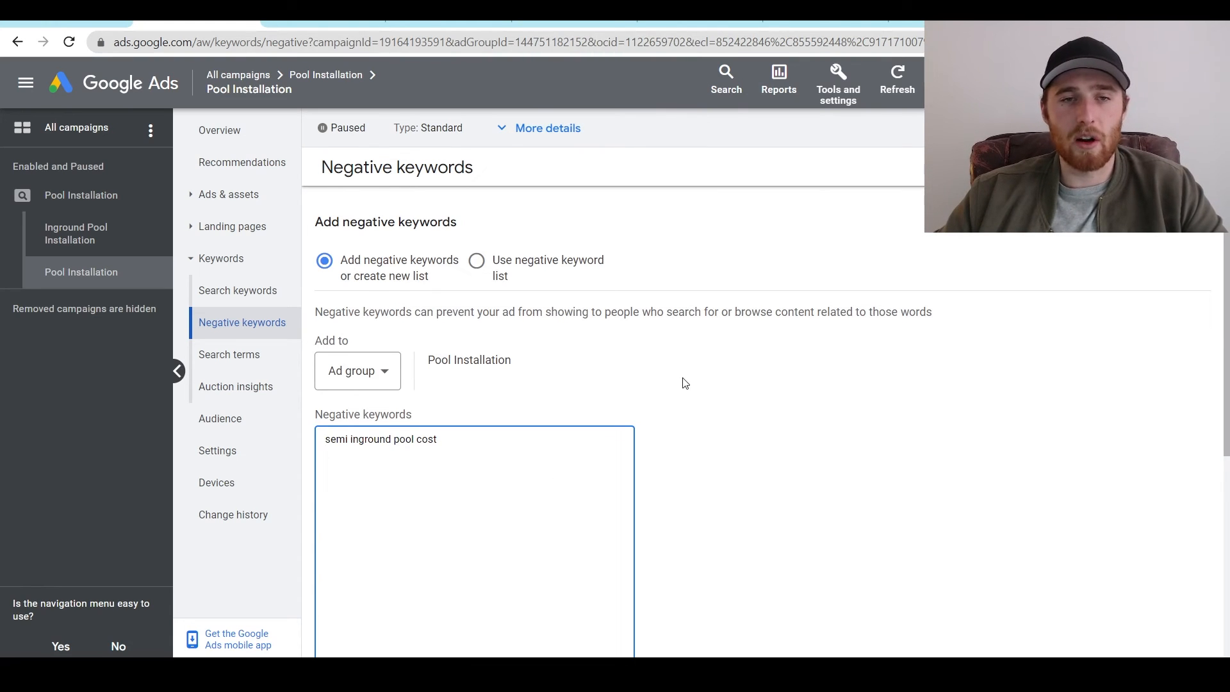
pyautogui.click(684, 439)
pyautogui.scroll(-3, 684, 439)
# Look through the Keyword Planner ideas for other terms the Pool Installation ad group should exclude.
pyautogui.click(572, 24)
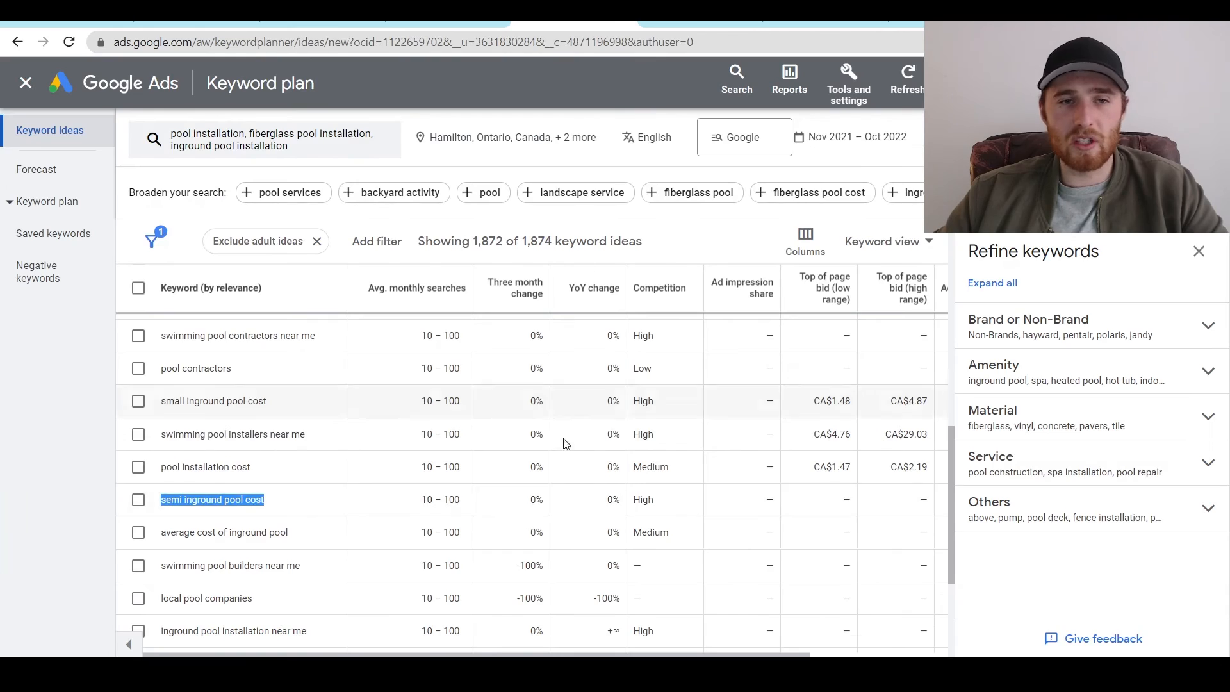
pyautogui.scroll(-3, 566, 444)
pyautogui.scroll(6, 506, 494)
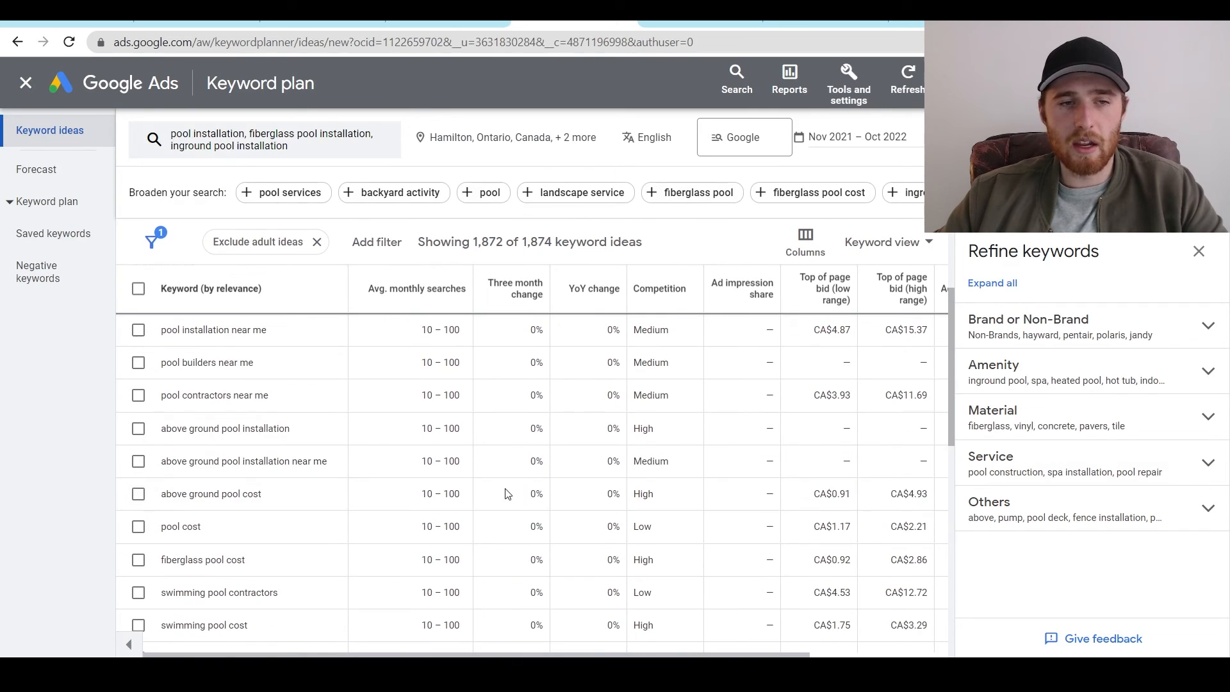
# Choose the level the negative keyword applies to and save "semi inground pool cost" for the Pool Installation ad group.
pyautogui.click(301, 24)
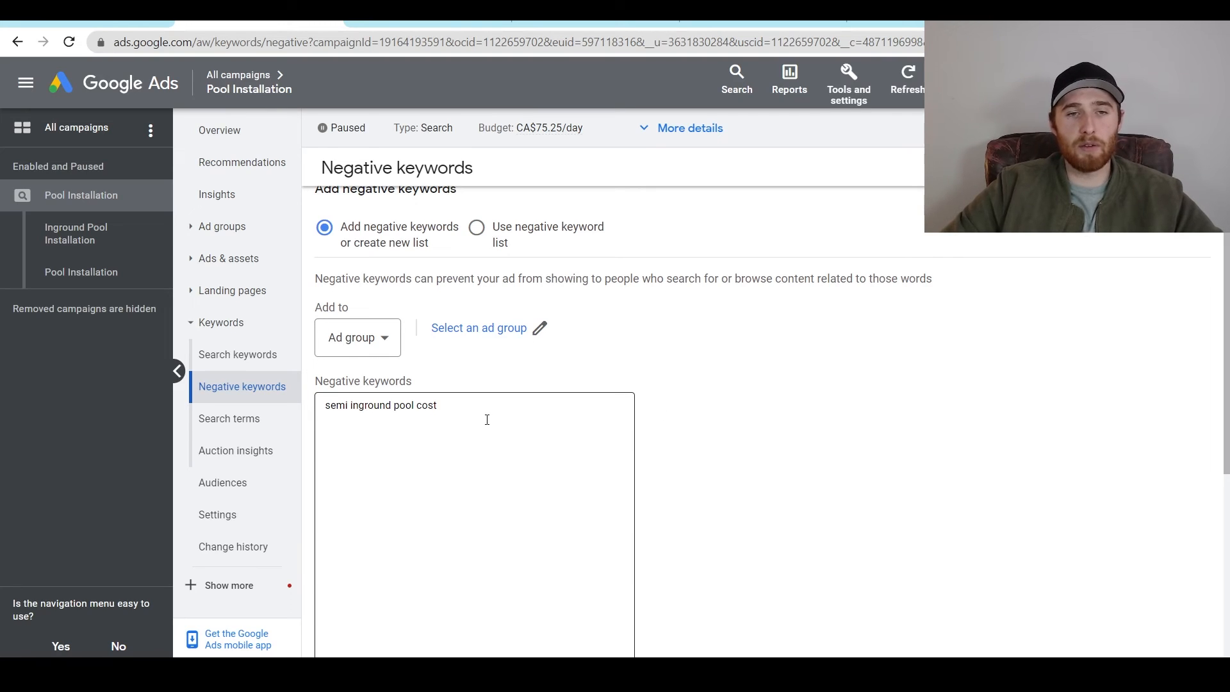
pyautogui.click(359, 337)
pyautogui.click(353, 359)
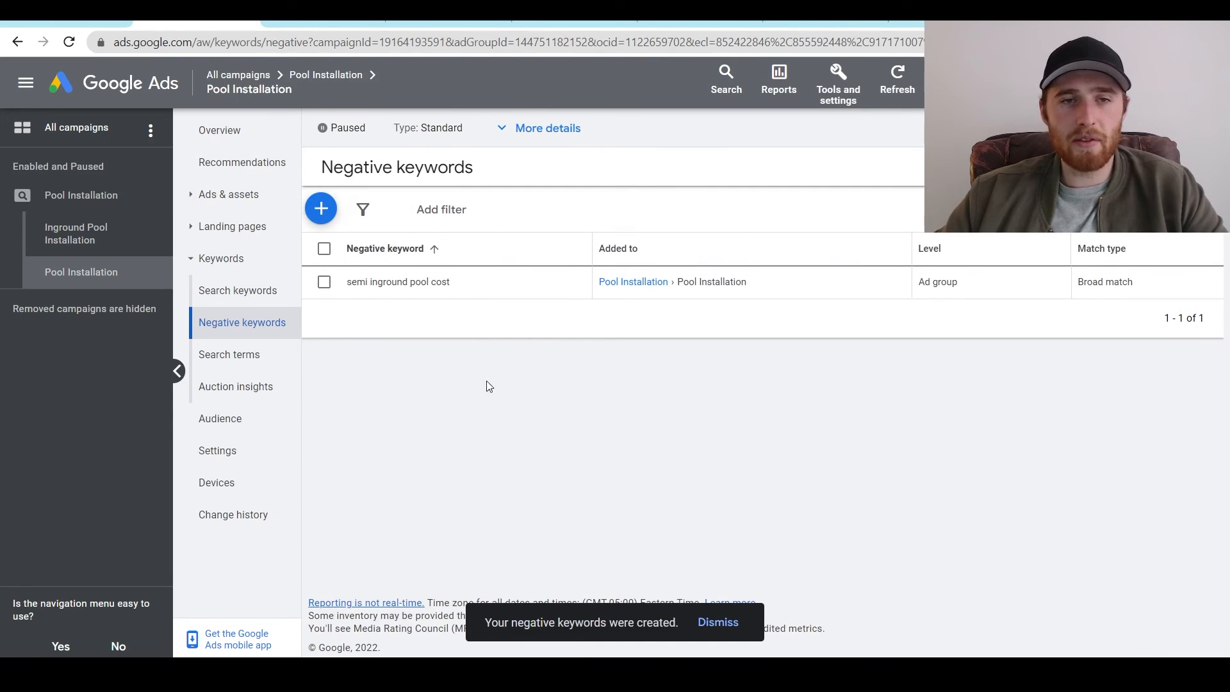
# Review the Pool Installation ad group's search keywords and its call ads for leftover inground wording.
pyautogui.click(224, 292)
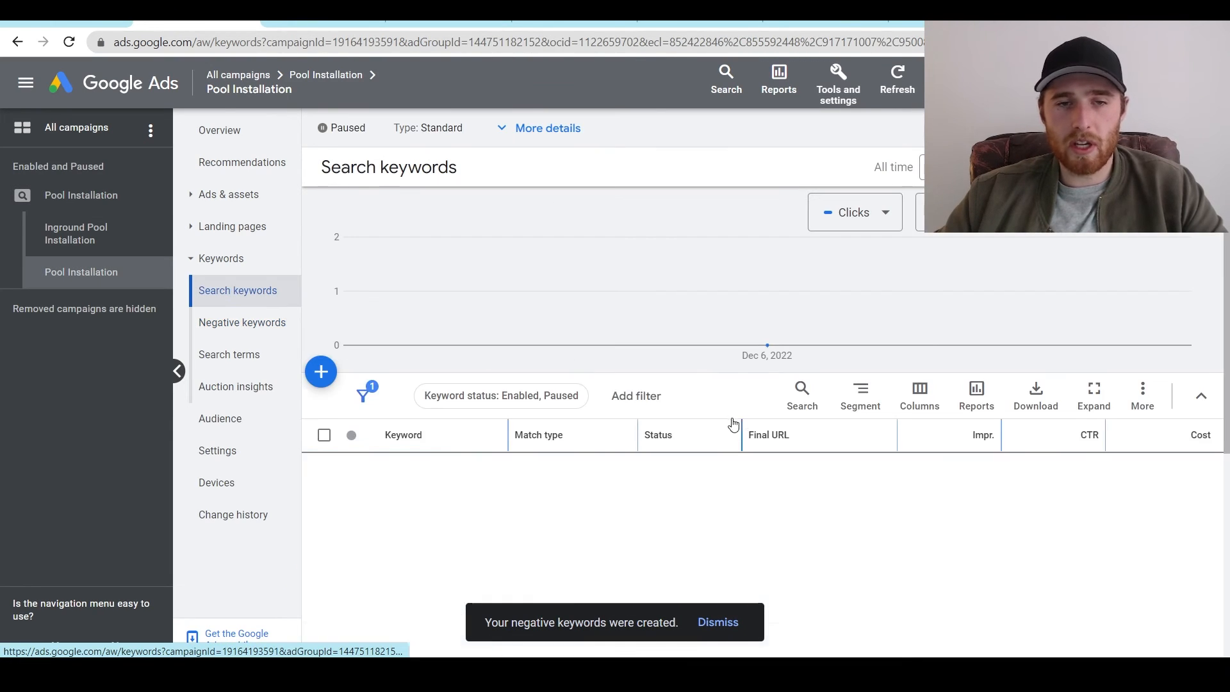
pyautogui.scroll(-2, 381, 423)
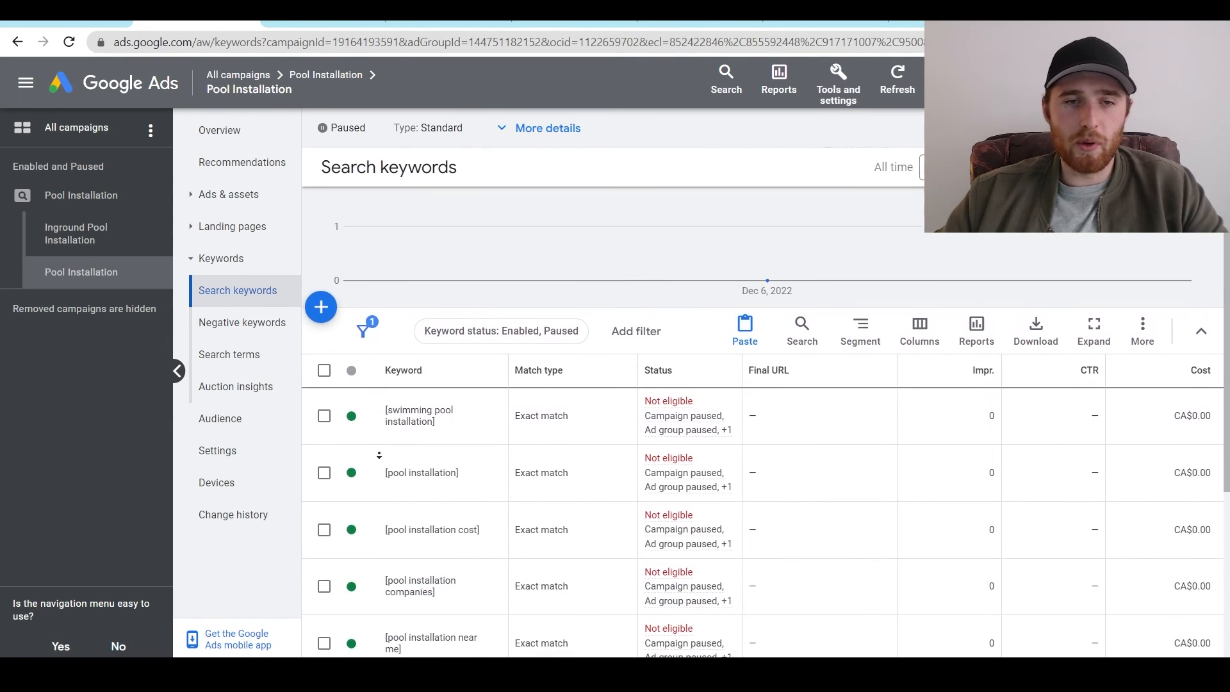
pyautogui.scroll(-2, 379, 455)
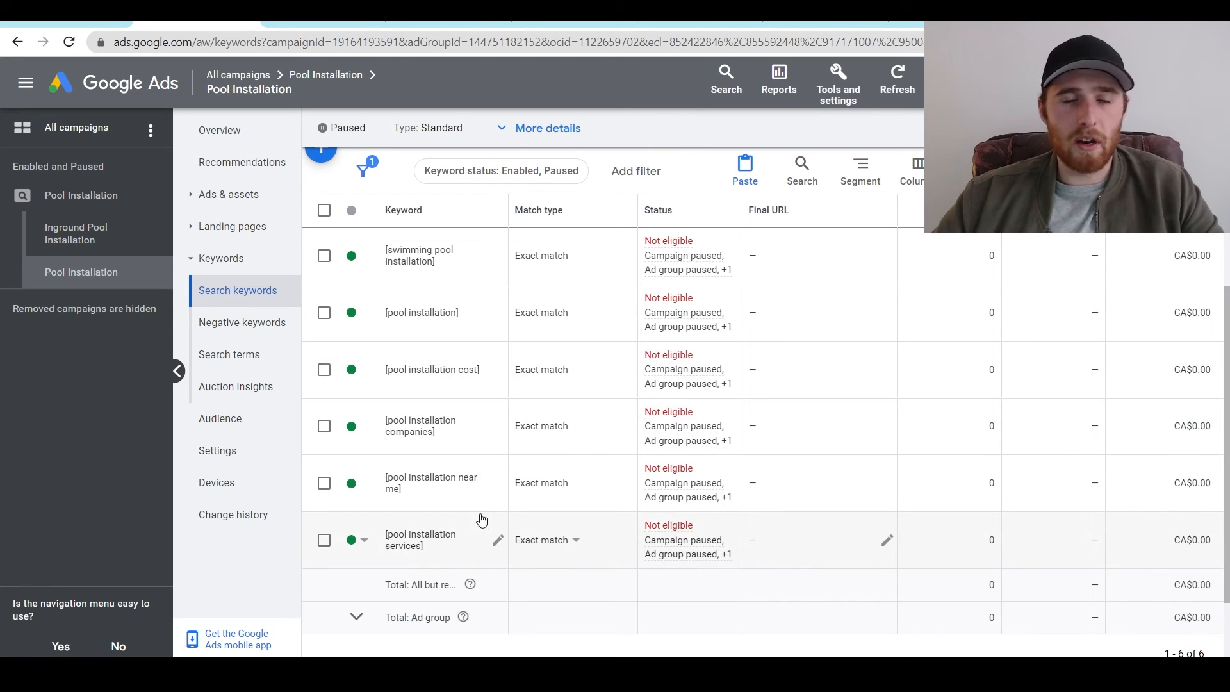
pyautogui.scroll(2, 491, 452)
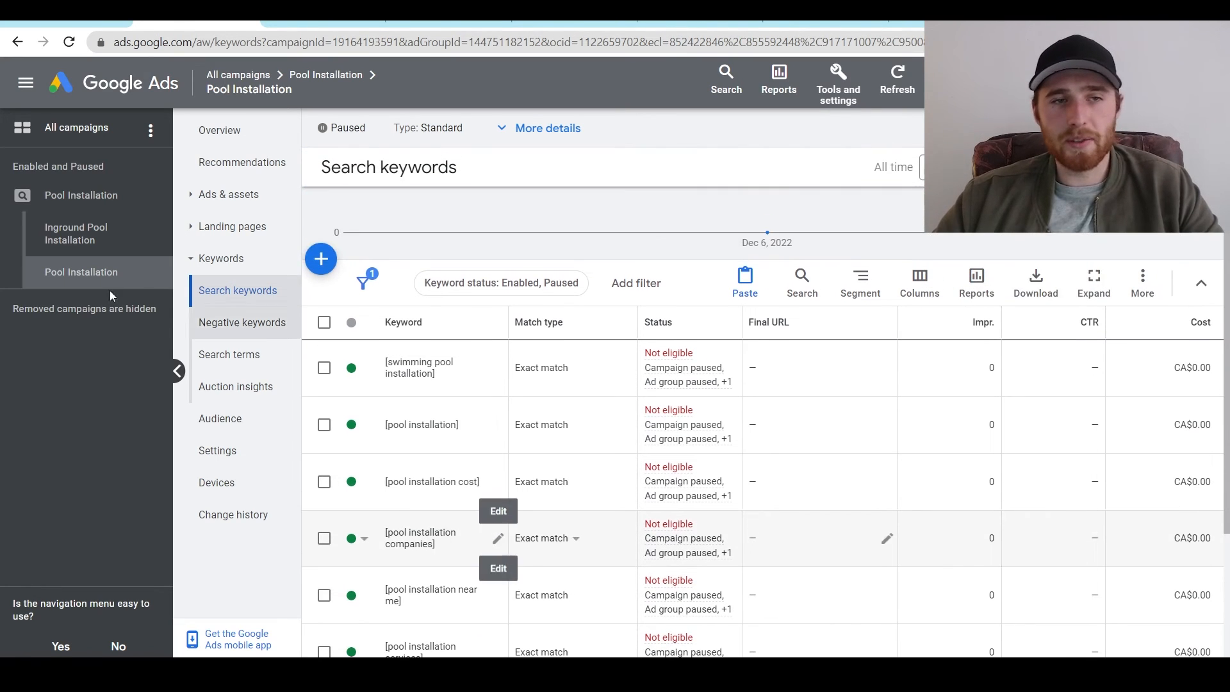
pyautogui.click(244, 195)
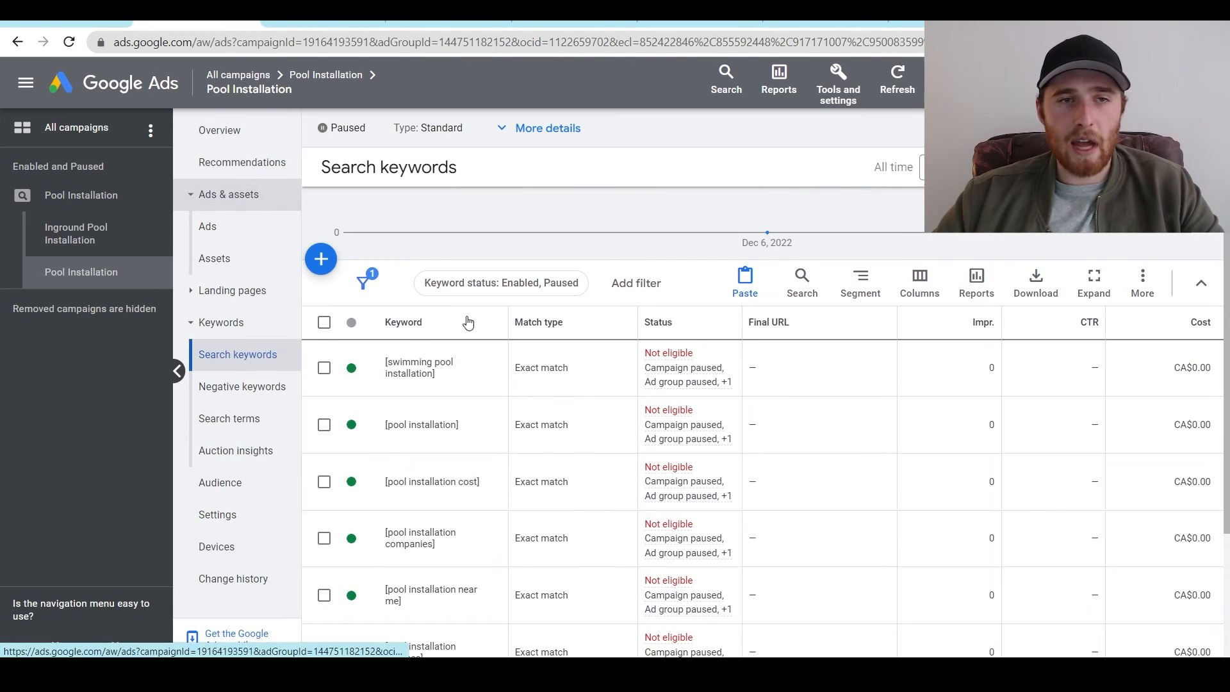
pyautogui.scroll(-1, 651, 398)
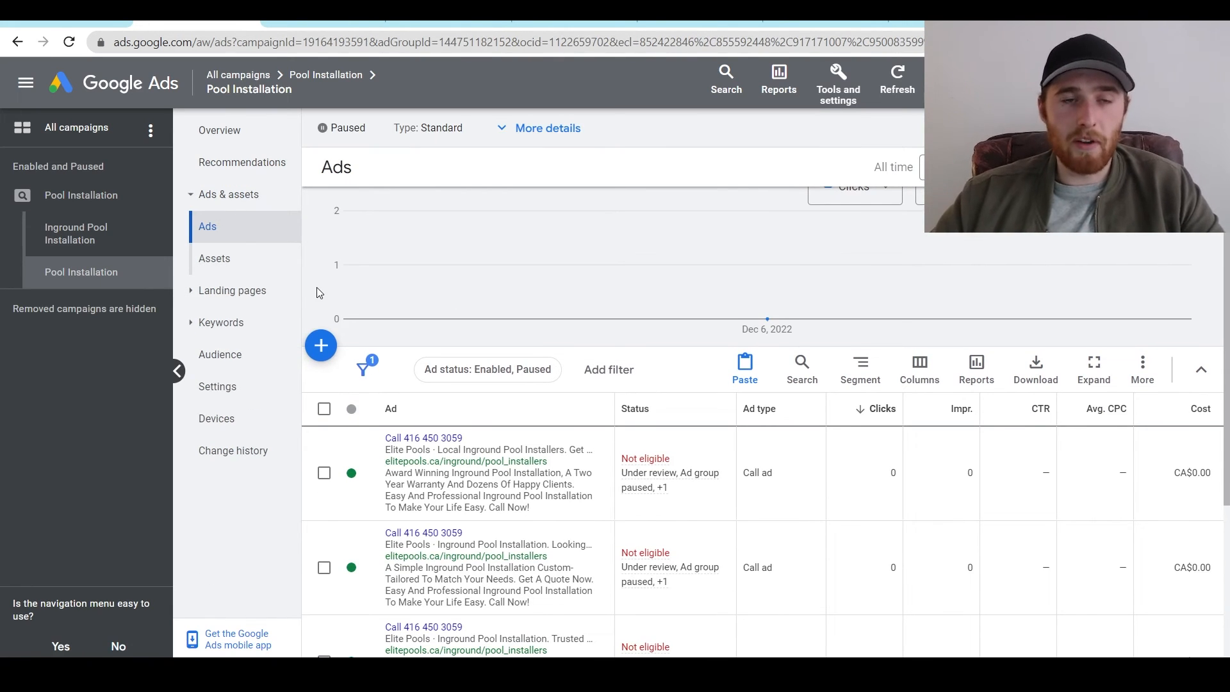
pyautogui.scroll(-3, 657, 370)
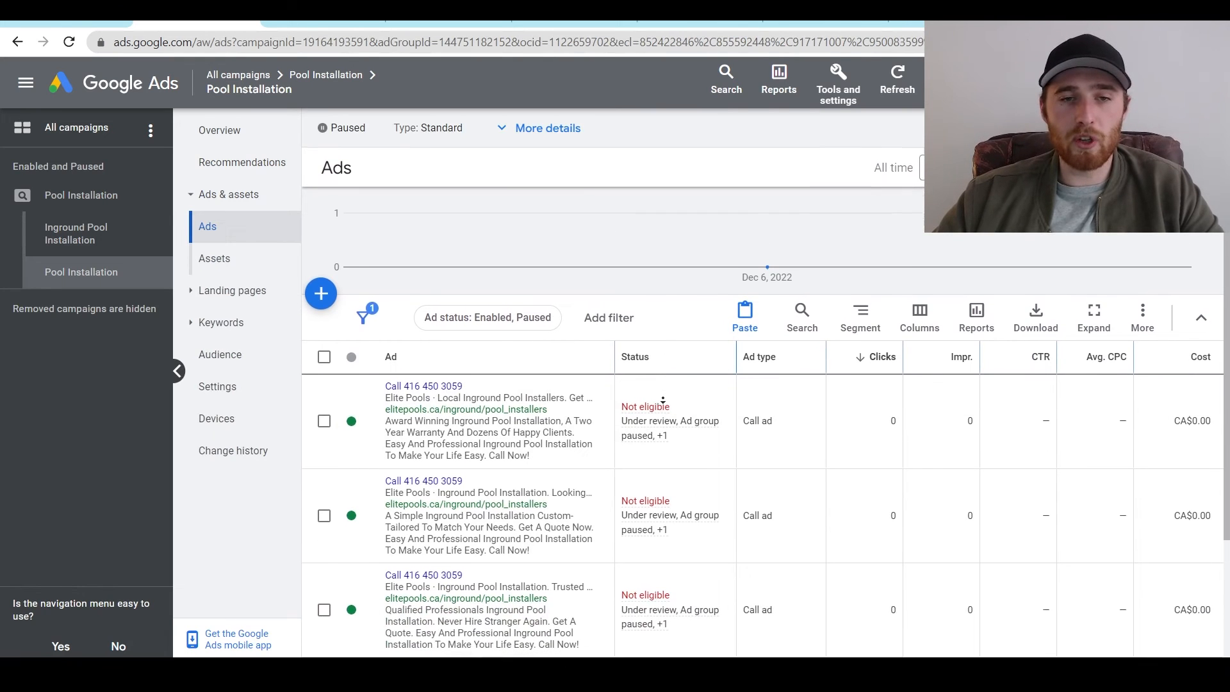
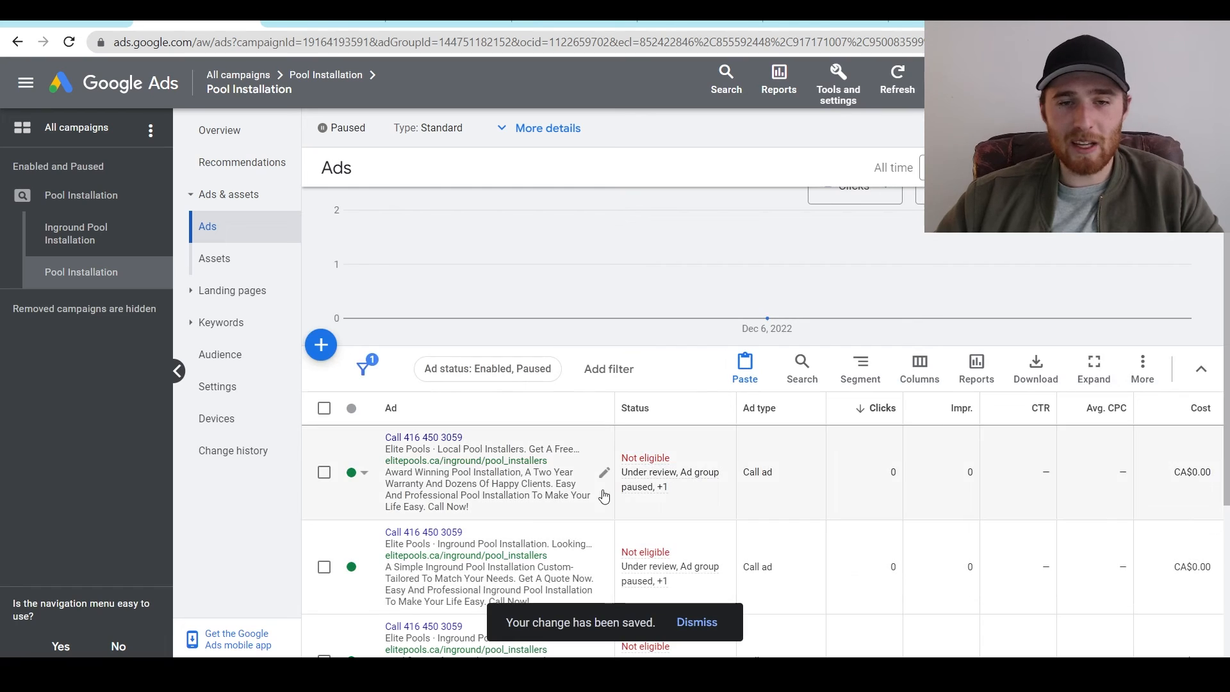
# Edit the second call ad and shorten its Headline 1 to "Pool Installation".
pyautogui.scroll(-2, 551, 452)
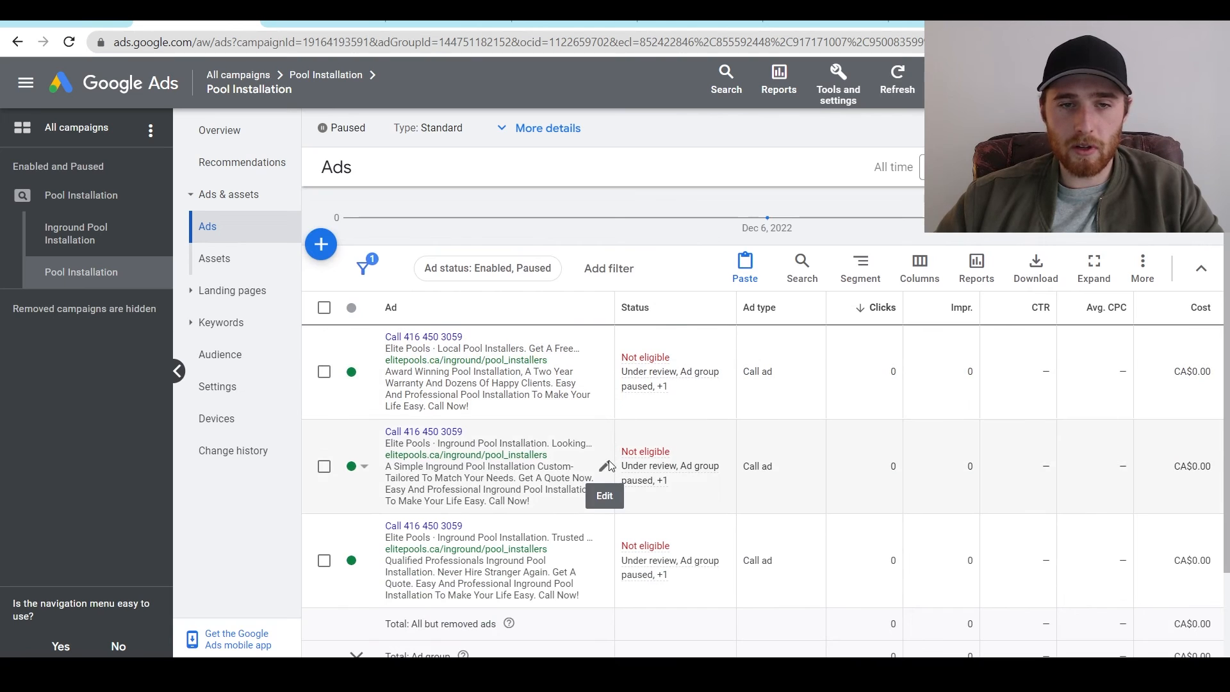
pyautogui.click(607, 467)
pyautogui.scroll(-3, 525, 366)
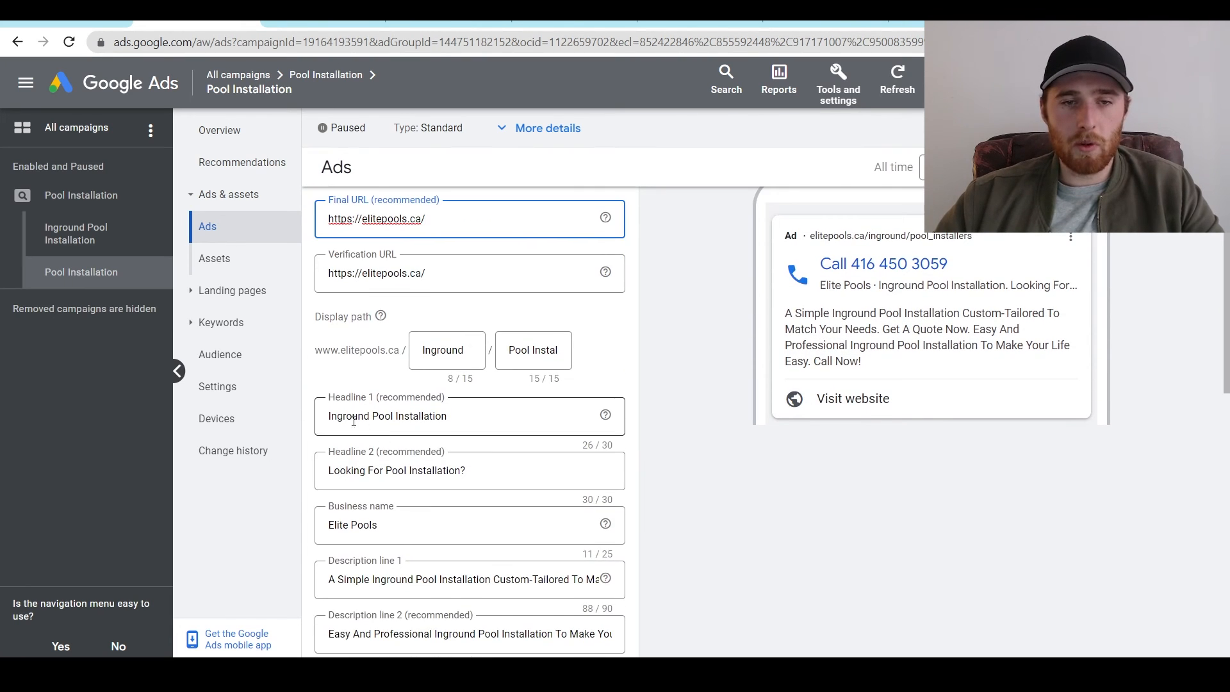
pyautogui.doubleClick(342, 417)
pyautogui.press('BackSpace')
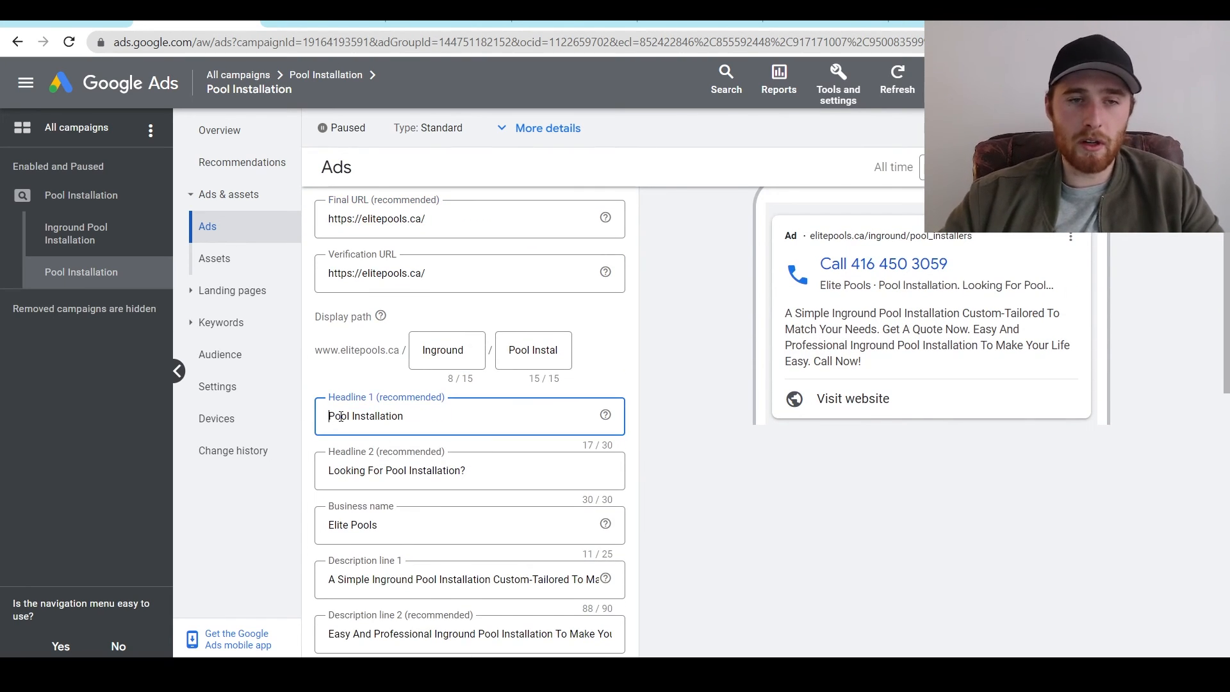
pyautogui.click(643, 487)
# Remove the word "Inground" from both description lines of the second call ad and save it.
pyautogui.scroll(-2, 641, 526)
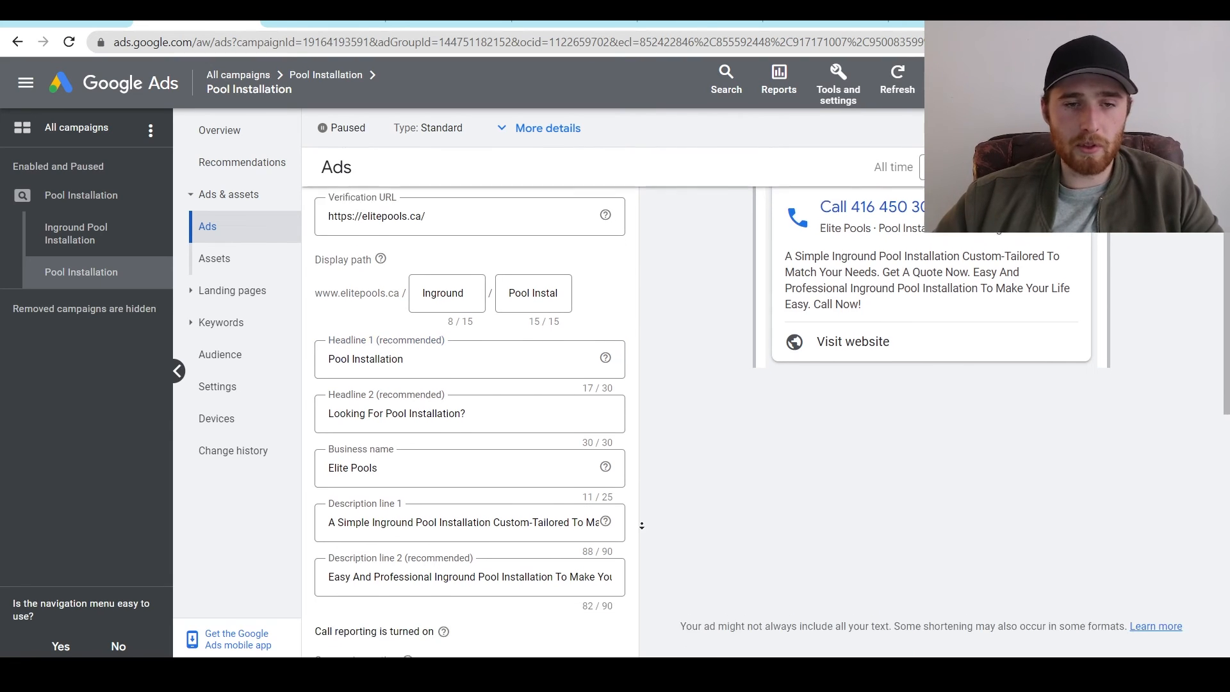
pyautogui.scroll(-1, 642, 526)
pyautogui.doubleClick(390, 459)
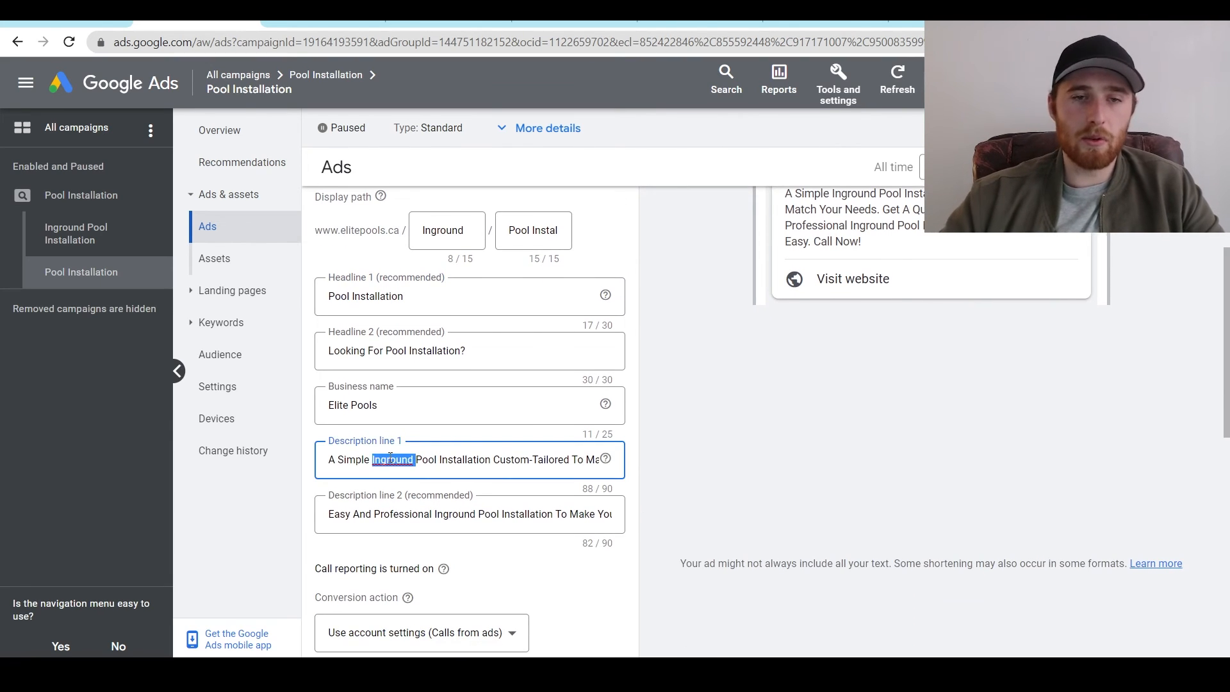
pyautogui.press('BackSpace')
pyautogui.click(445, 519)
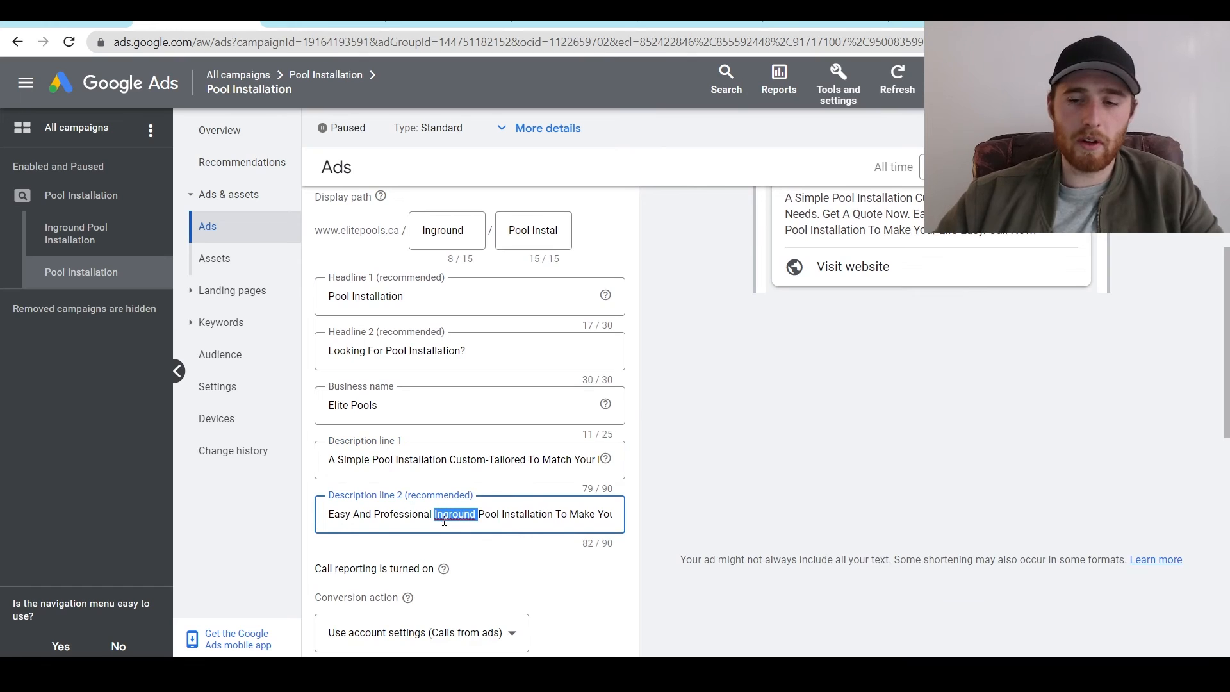
pyautogui.press('BackSpace')
pyautogui.scroll(-3, 384, 551)
pyautogui.click(351, 572)
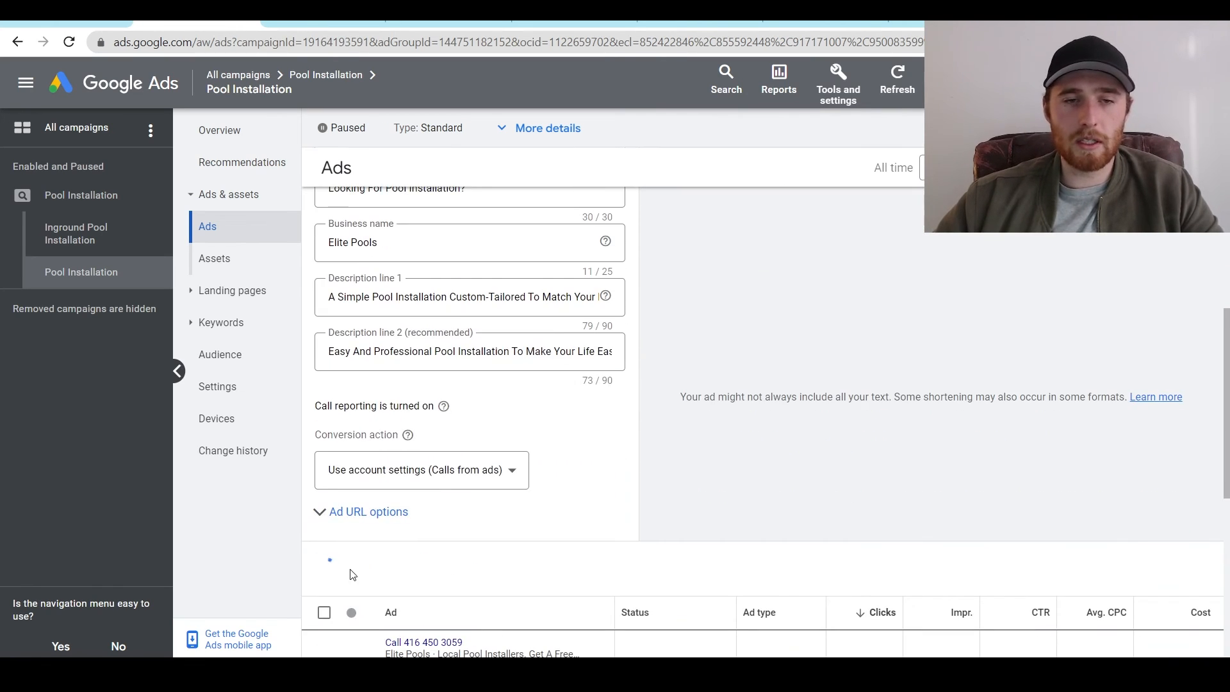
# Edit the third call ad and set its display path to Pool / Installation.
pyautogui.scroll(-2, 542, 474)
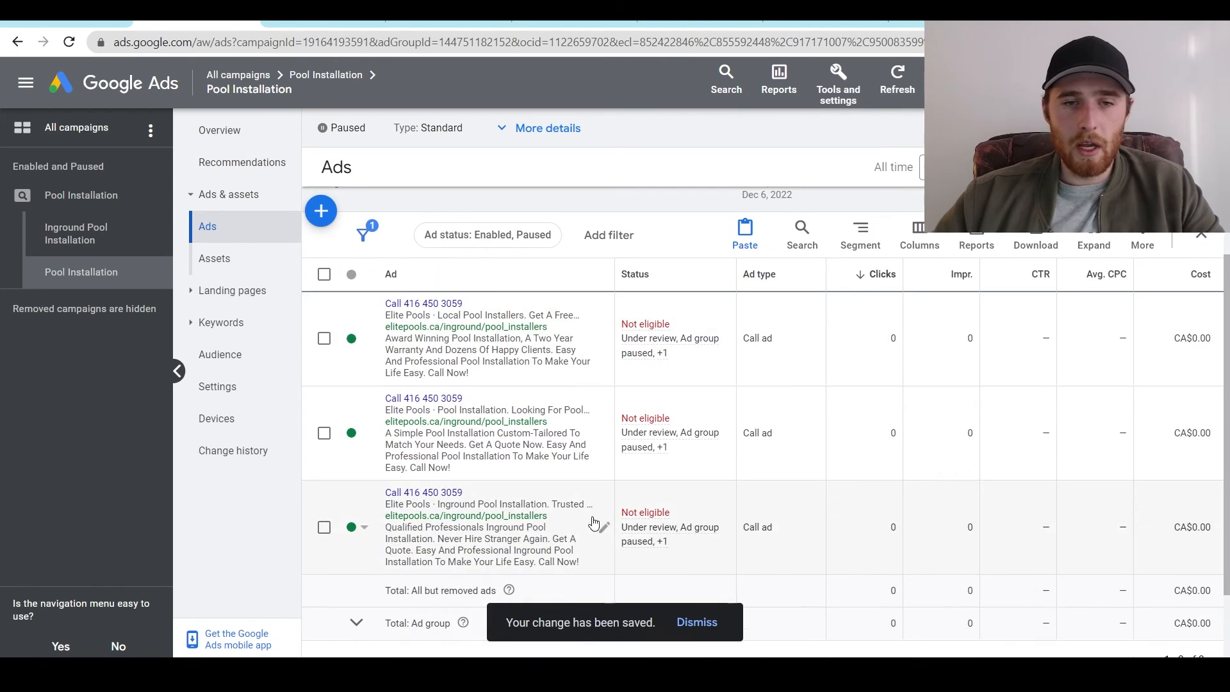
pyautogui.click(603, 530)
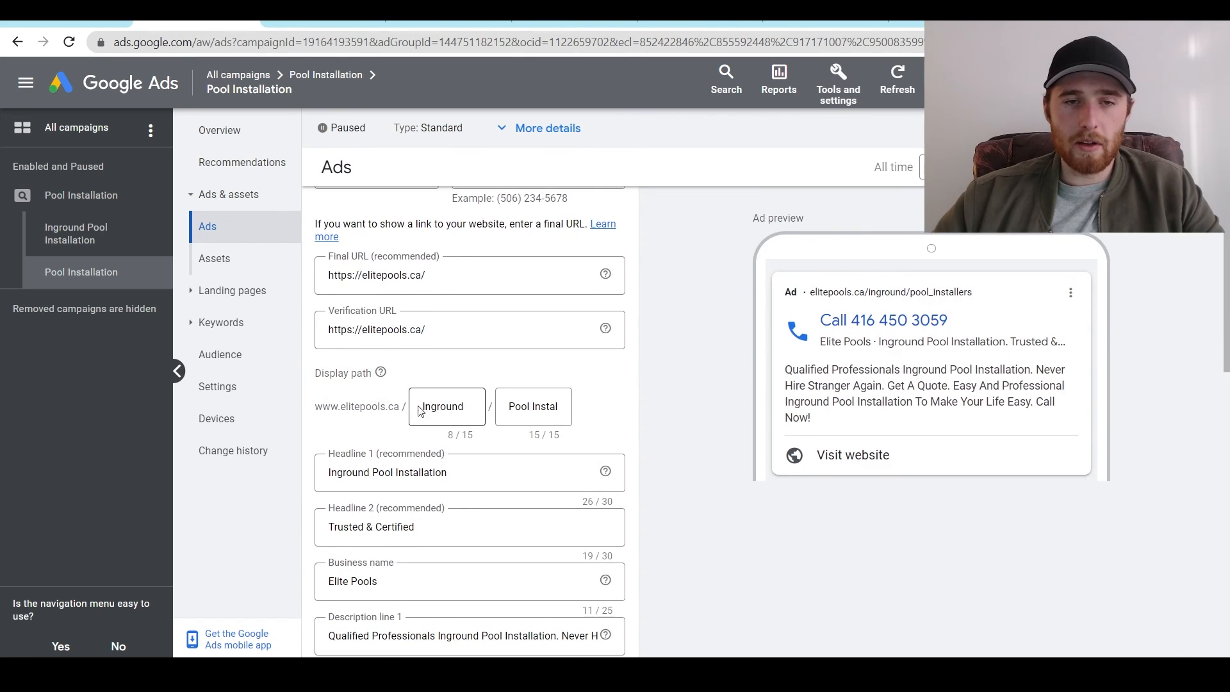
pyautogui.doubleClick(450, 408)
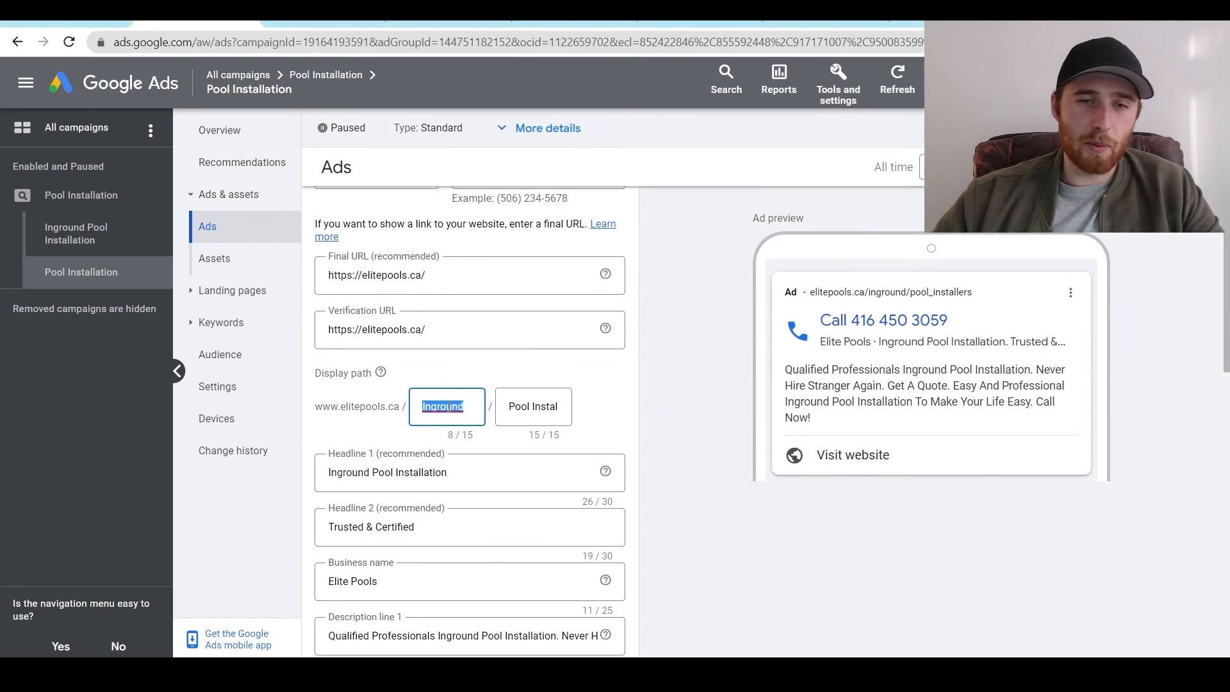
pyautogui.write('Pool')
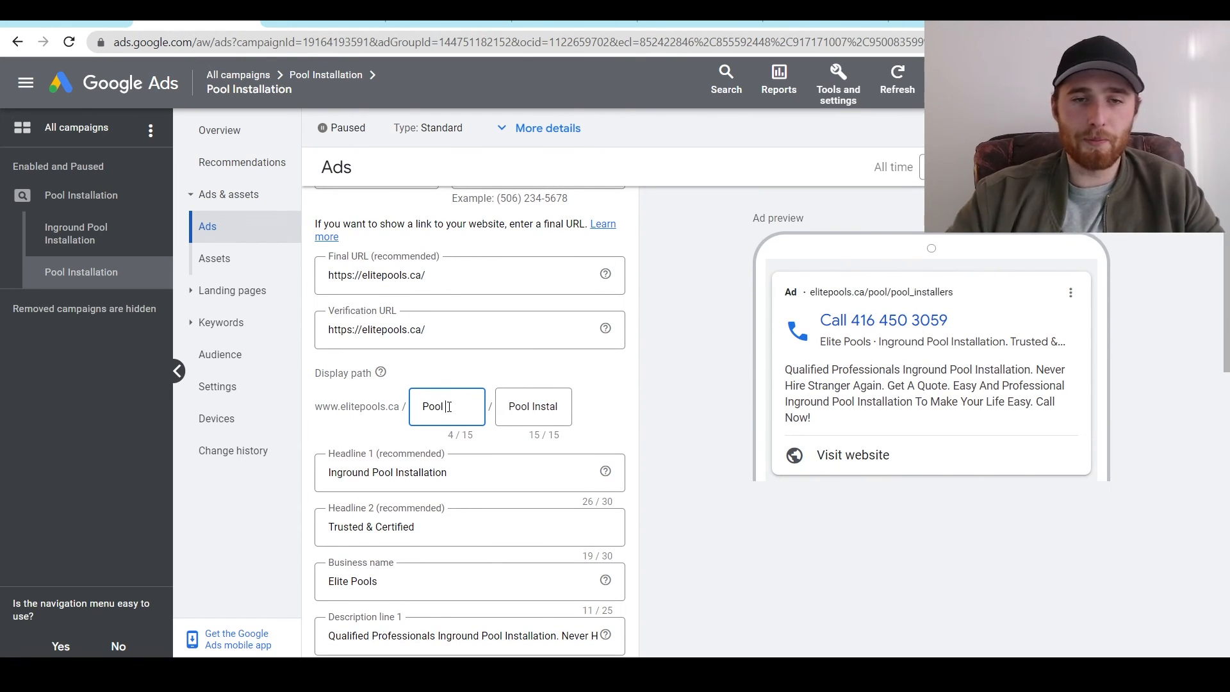
pyautogui.tripleClick(518, 404)
pyautogui.write('In')
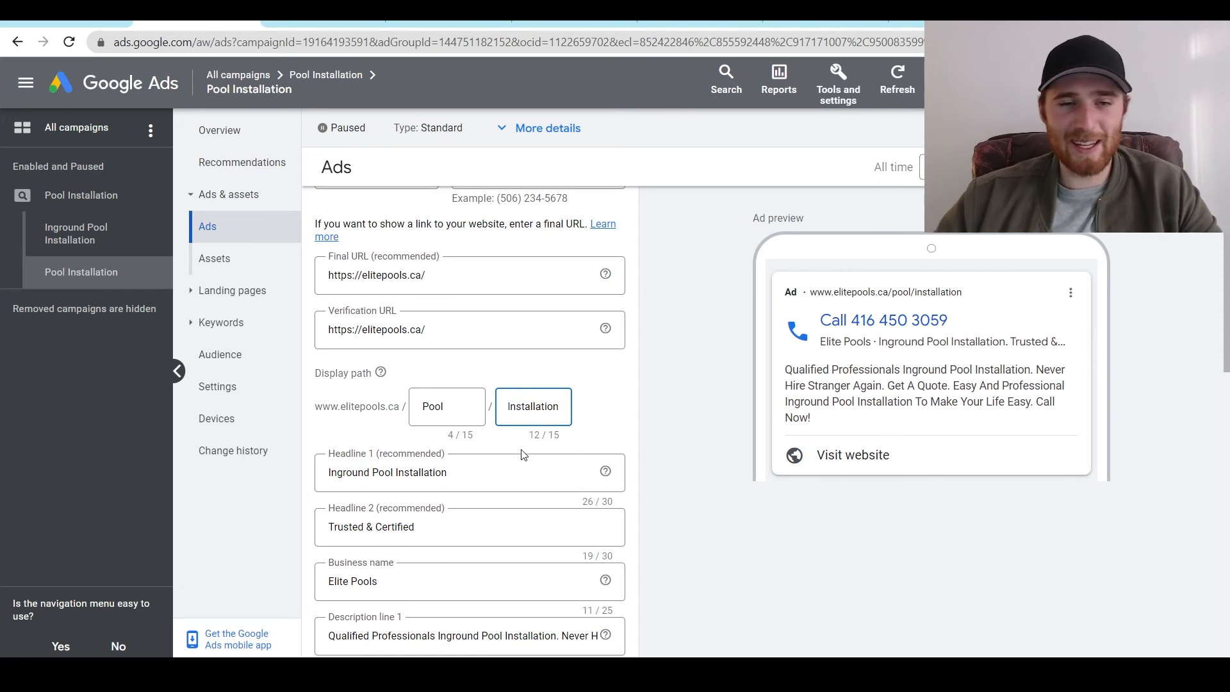
# Change the third call ad's Headline 1 to "Local Pool Installation".
pyautogui.scroll(-2, 653, 512)
pyautogui.doubleClick(345, 383)
pyautogui.write('Local')
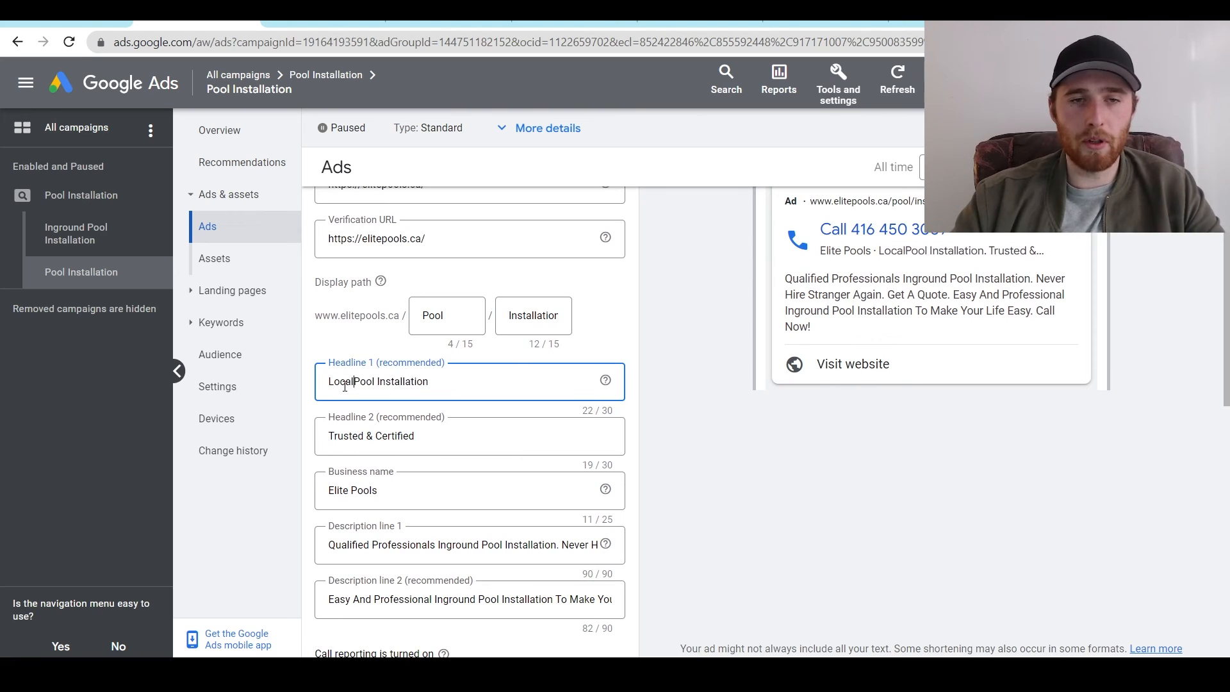
# Remove the word "Inground" from both description lines of the third call ad and save it.
pyautogui.scroll(-2, 705, 407)
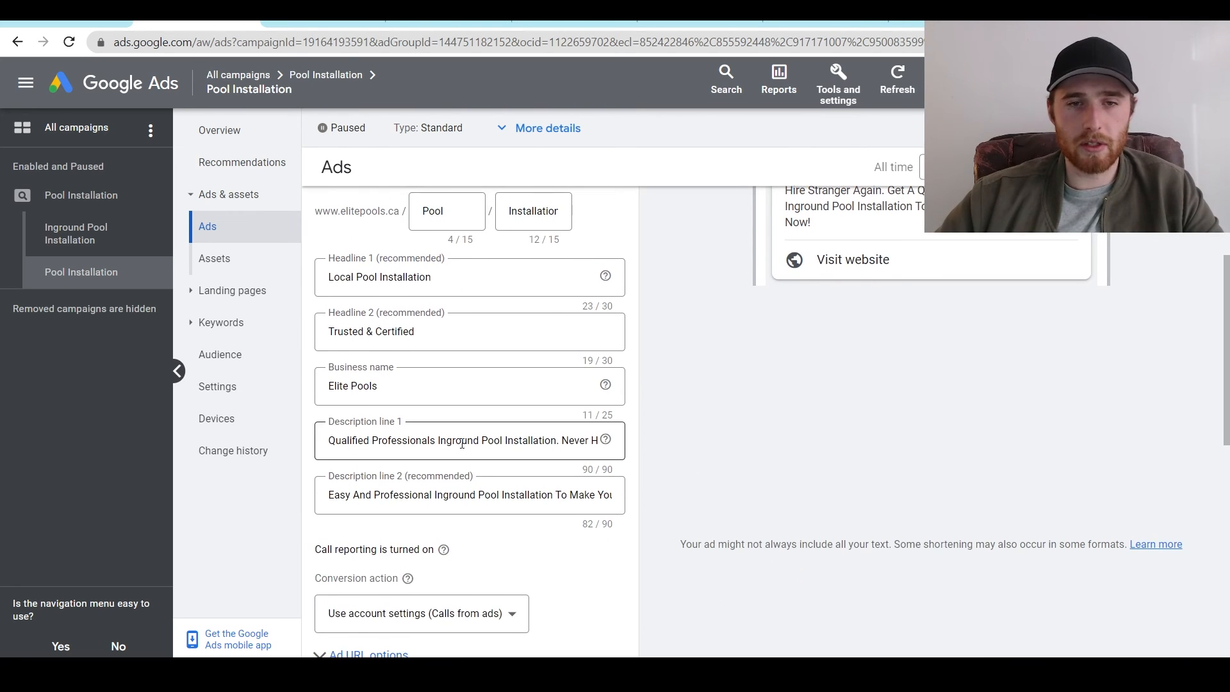
pyautogui.doubleClick(467, 442)
pyautogui.press('BackSpace')
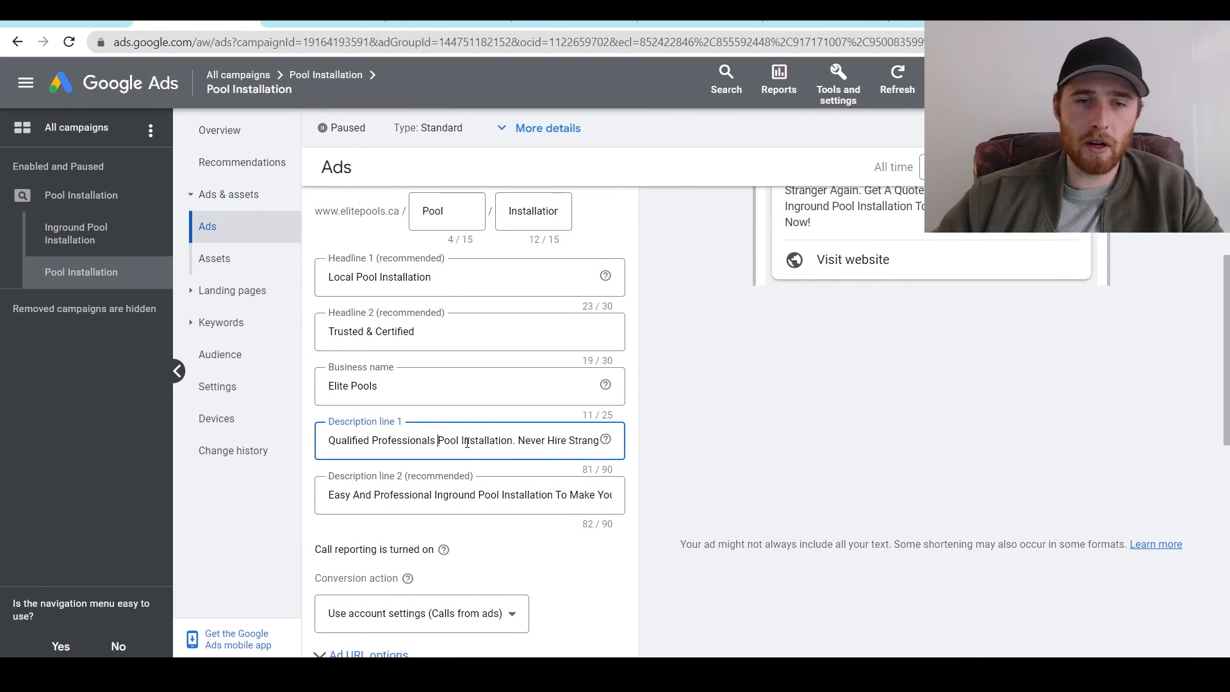
pyautogui.doubleClick(454, 497)
pyautogui.press('BackSpace')
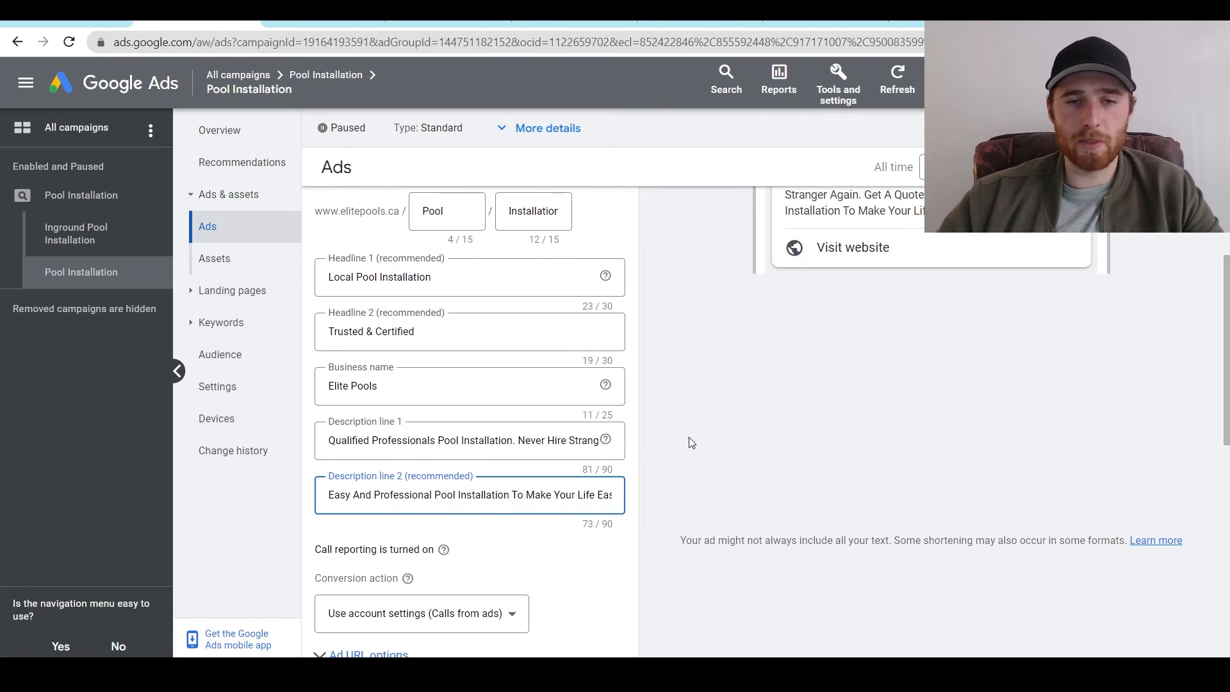
pyautogui.scroll(-3, 672, 530)
pyautogui.click(368, 475)
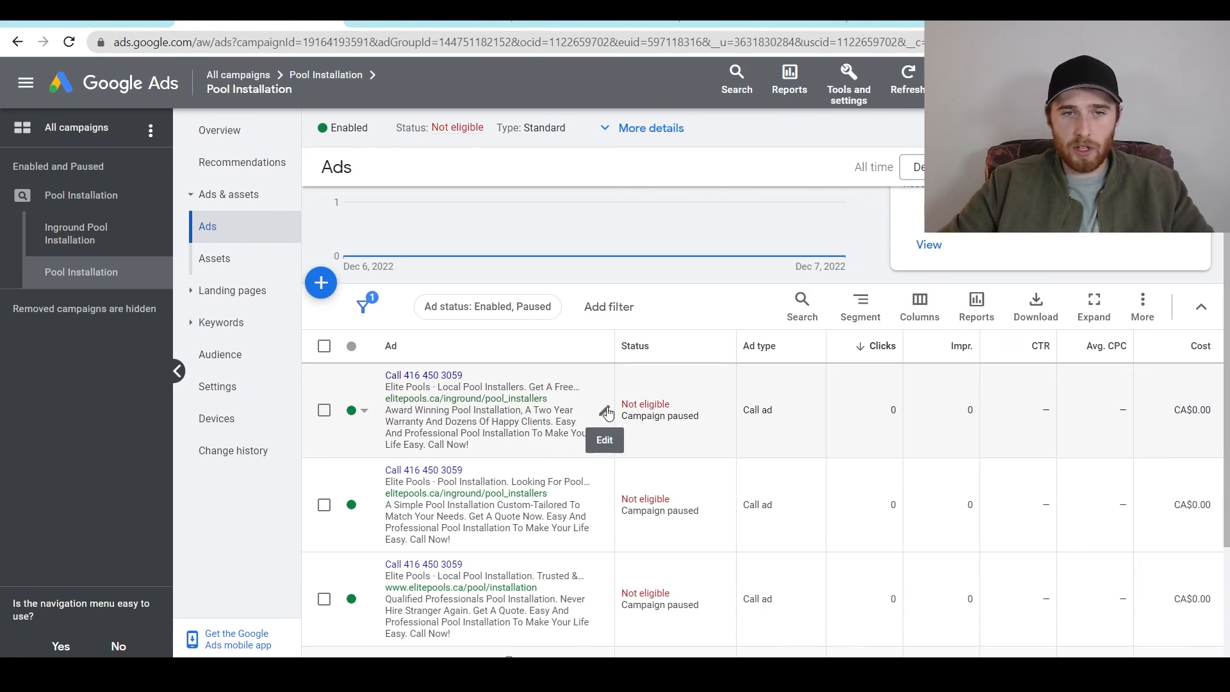
# Edit the first call ad and set its display path to Pool / Installation.
pyautogui.click(606, 412)
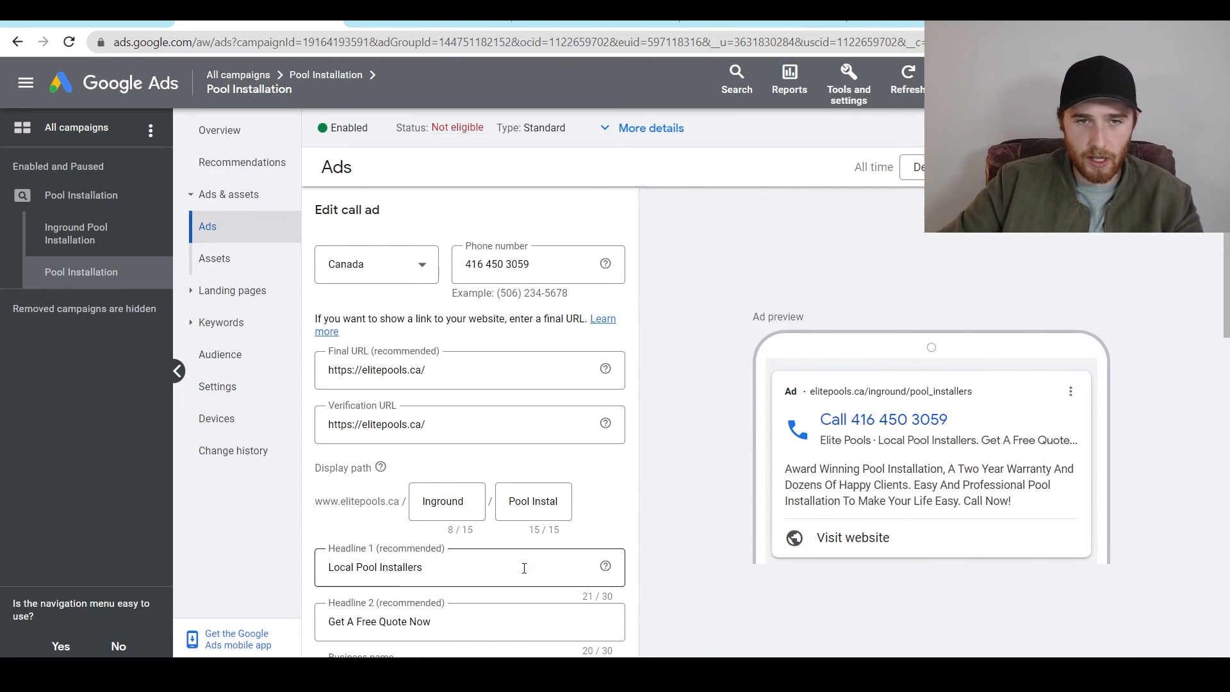
pyautogui.press('BackSpace')
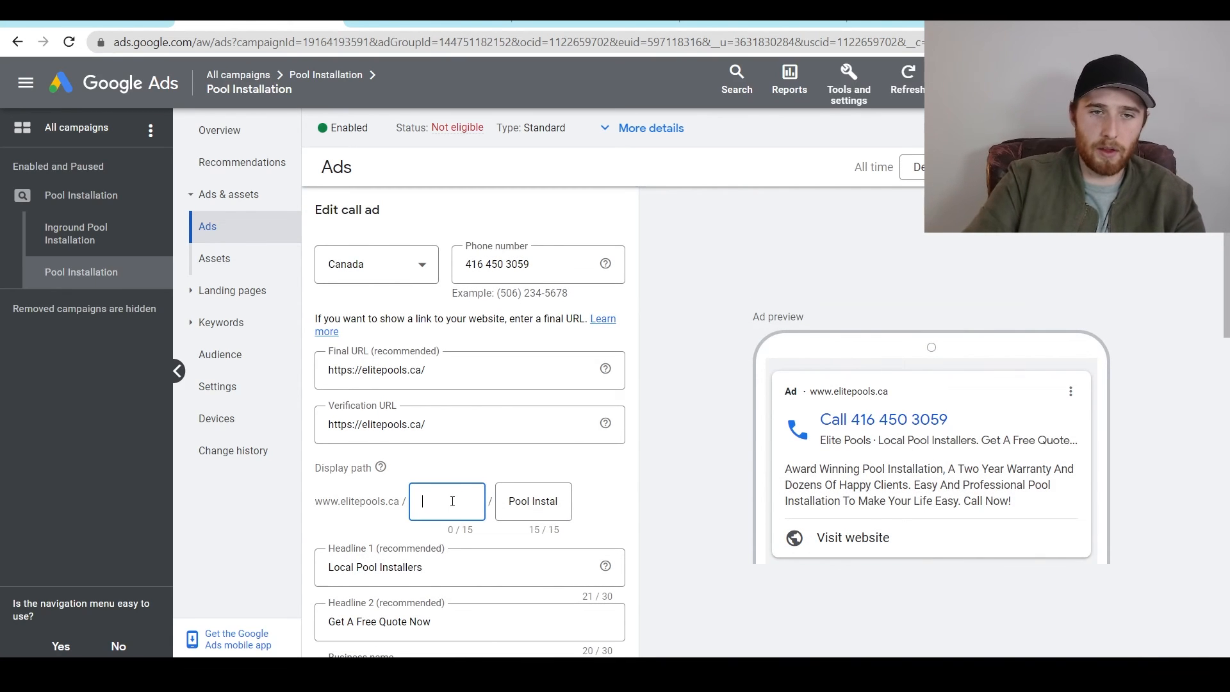
pyautogui.click(514, 513)
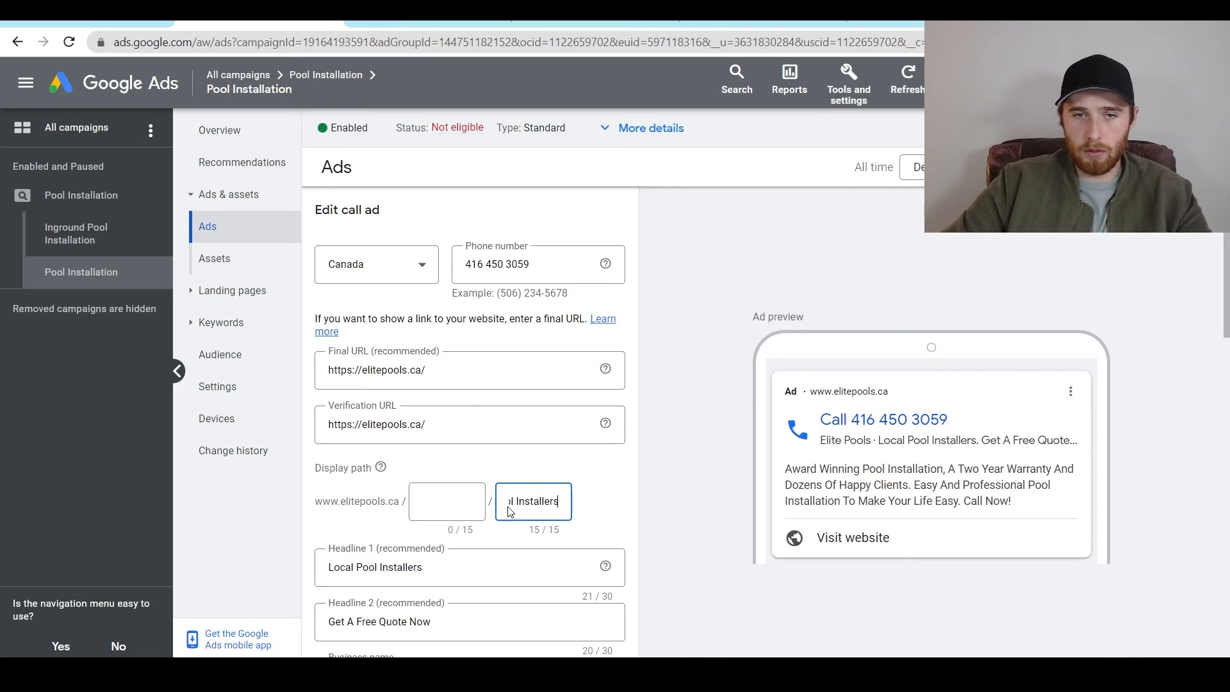
pyautogui.write('Ins')
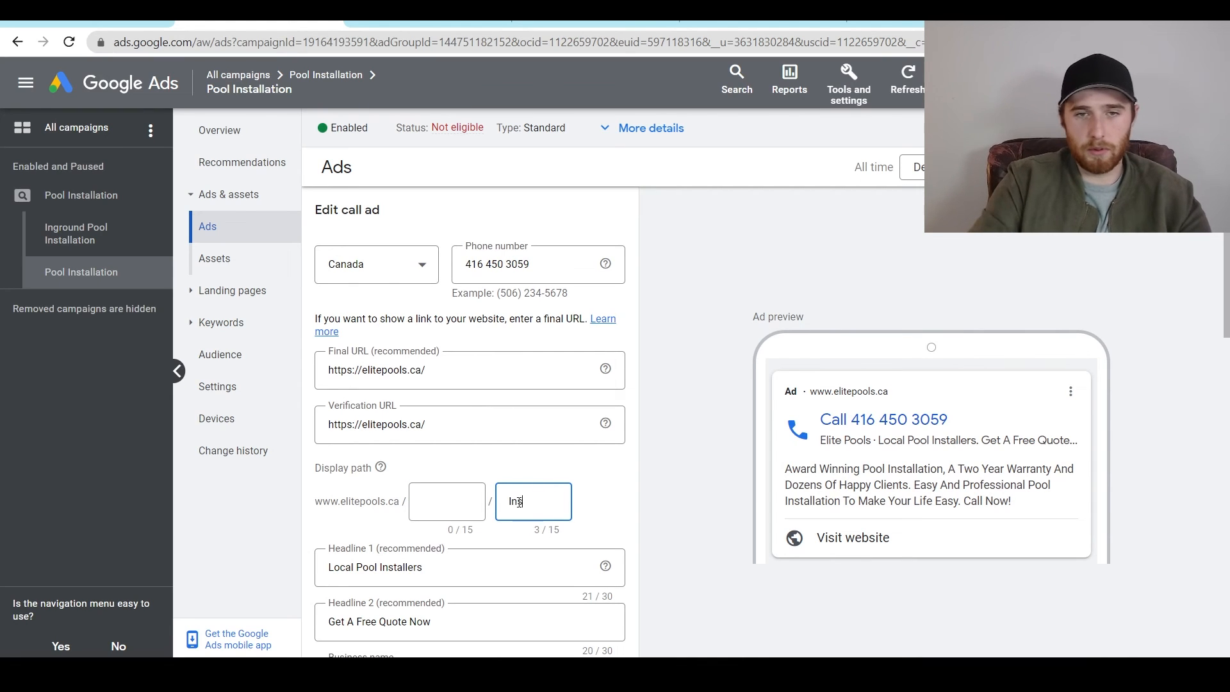
pyautogui.write('tallation')
pyautogui.press('Tab')
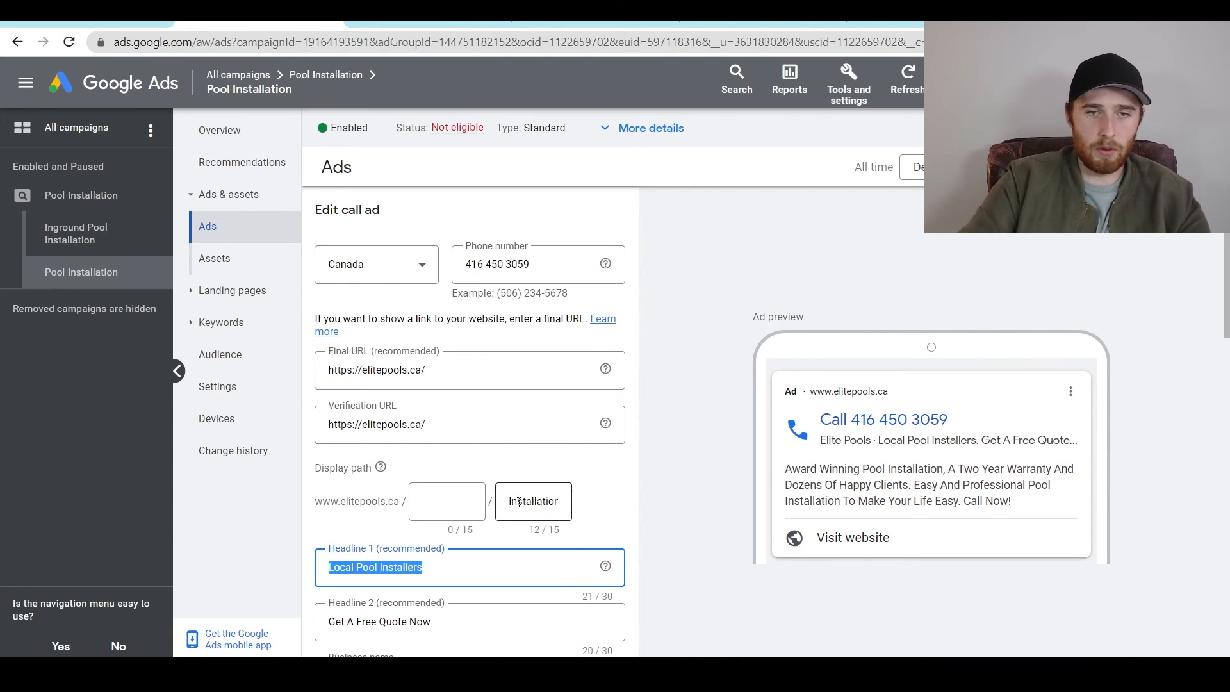
pyautogui.click(436, 504)
pyautogui.write('Pool')
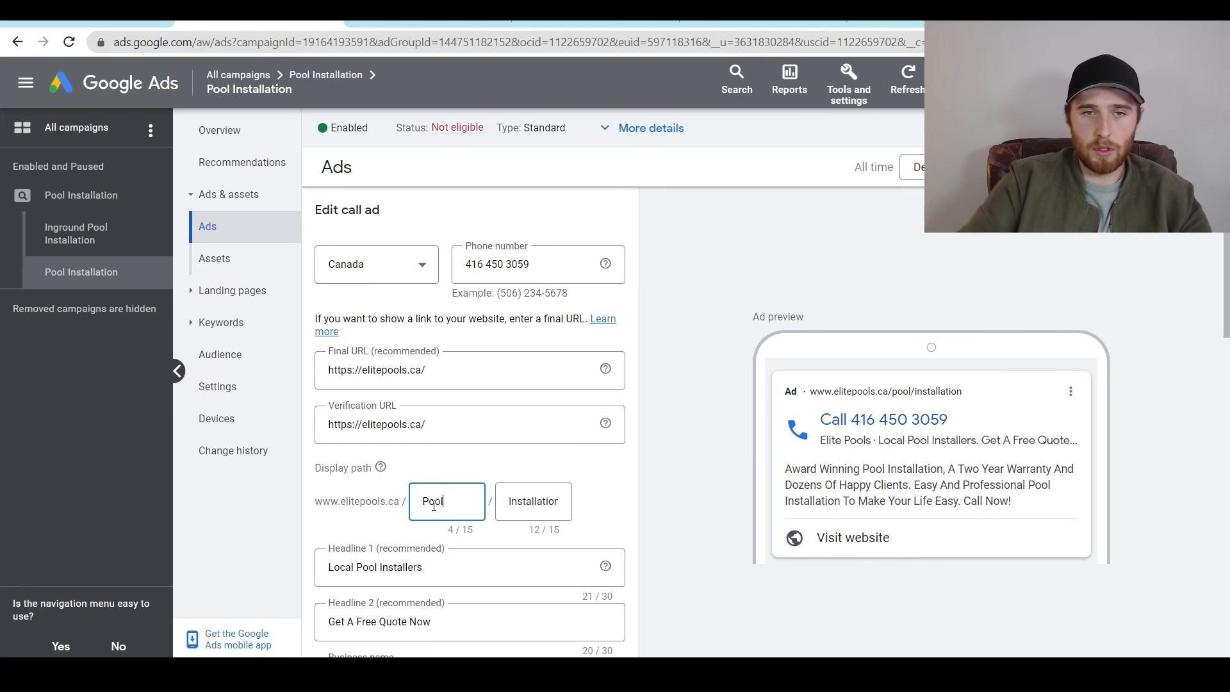
# Copy the word "Installation" from the first call ad's display path and save the ad.
pyautogui.scroll(-3, 522, 464)
pyautogui.doubleClick(519, 299)
pyautogui.hotkey('ctrl', 'c')
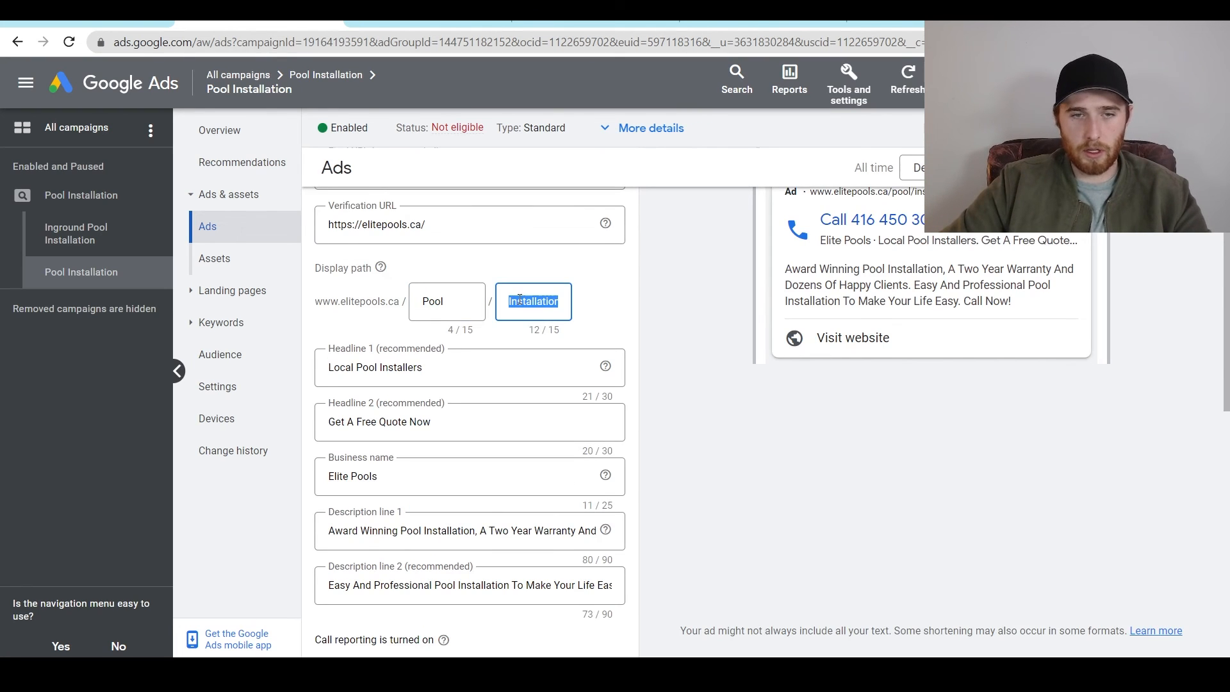
pyautogui.scroll(-5, 512, 342)
pyautogui.click(378, 403)
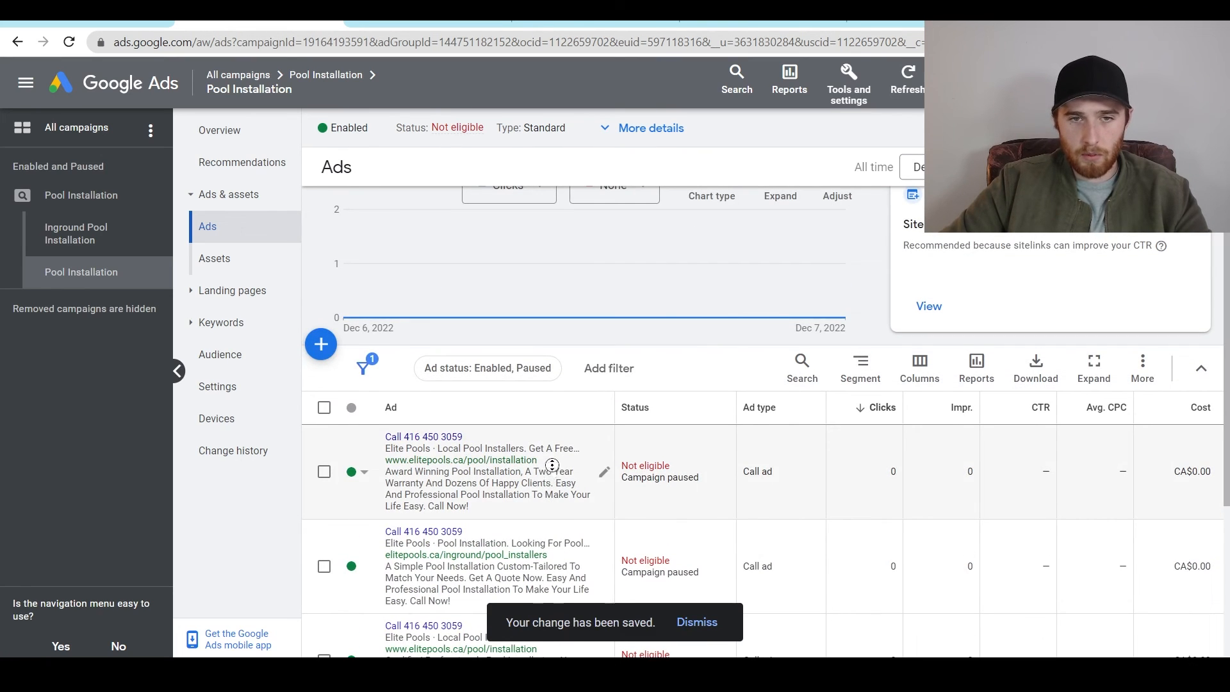
# Change the display path of the "Looking For Pool Installation?" call ad to Pool / Installation and save it.
pyautogui.scroll(-3, 553, 465)
pyautogui.click(514, 419)
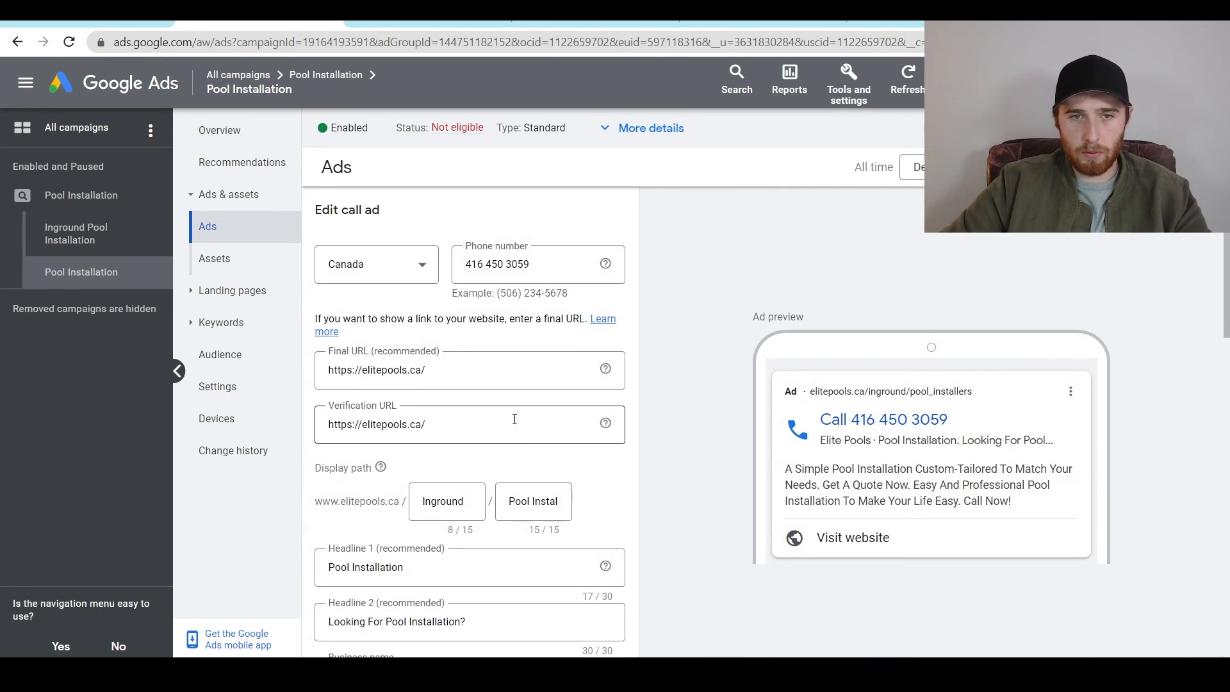
pyautogui.tripleClick(536, 502)
pyautogui.hotkey('ctrl', 'v')
pyautogui.doubleClick(459, 502)
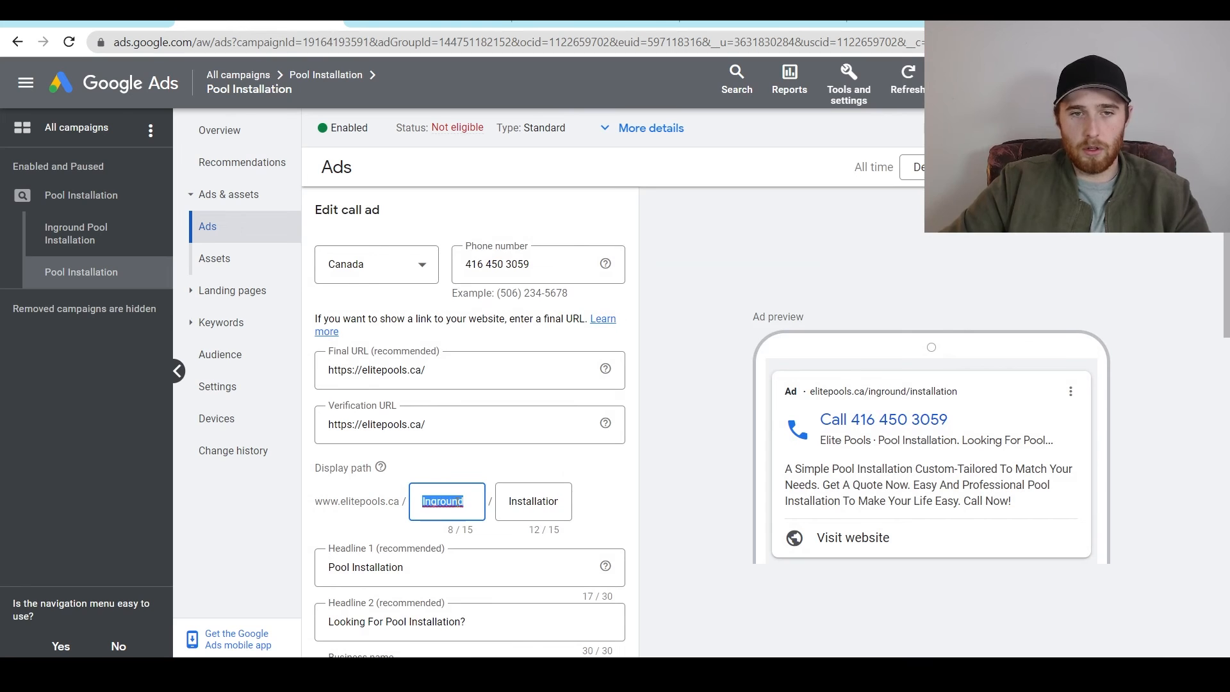
pyautogui.write('Pool')
pyautogui.scroll(-3, 464, 507)
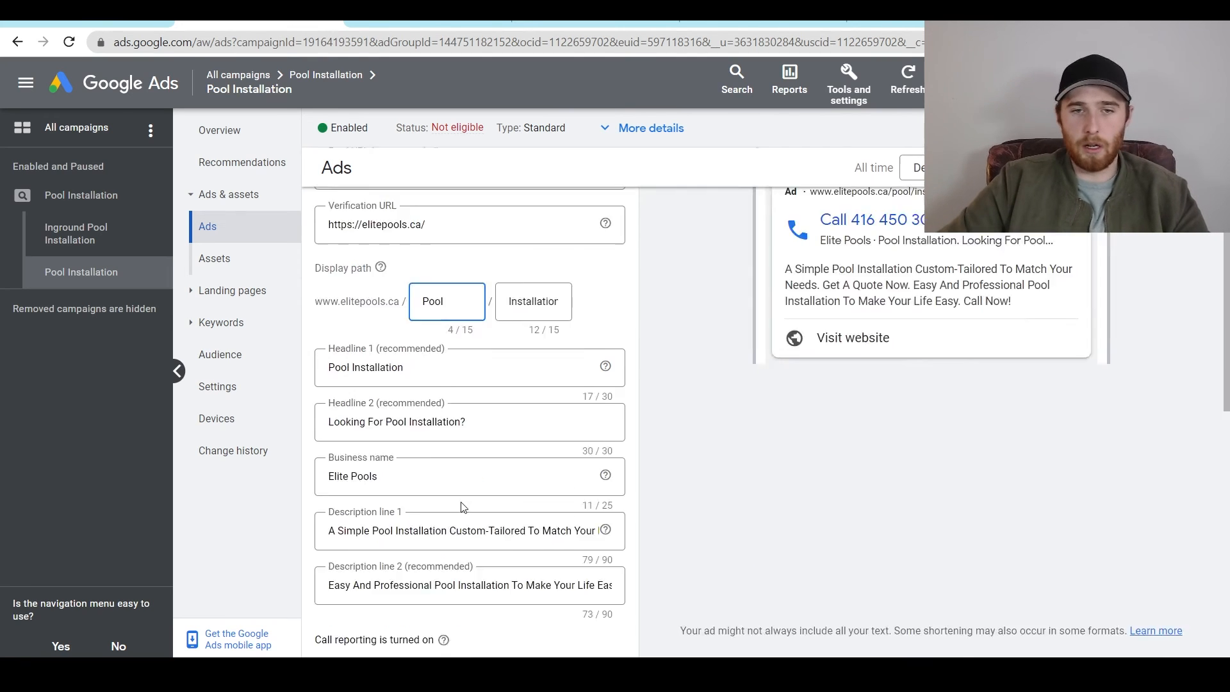
pyautogui.scroll(-3, 461, 508)
pyautogui.click(399, 599)
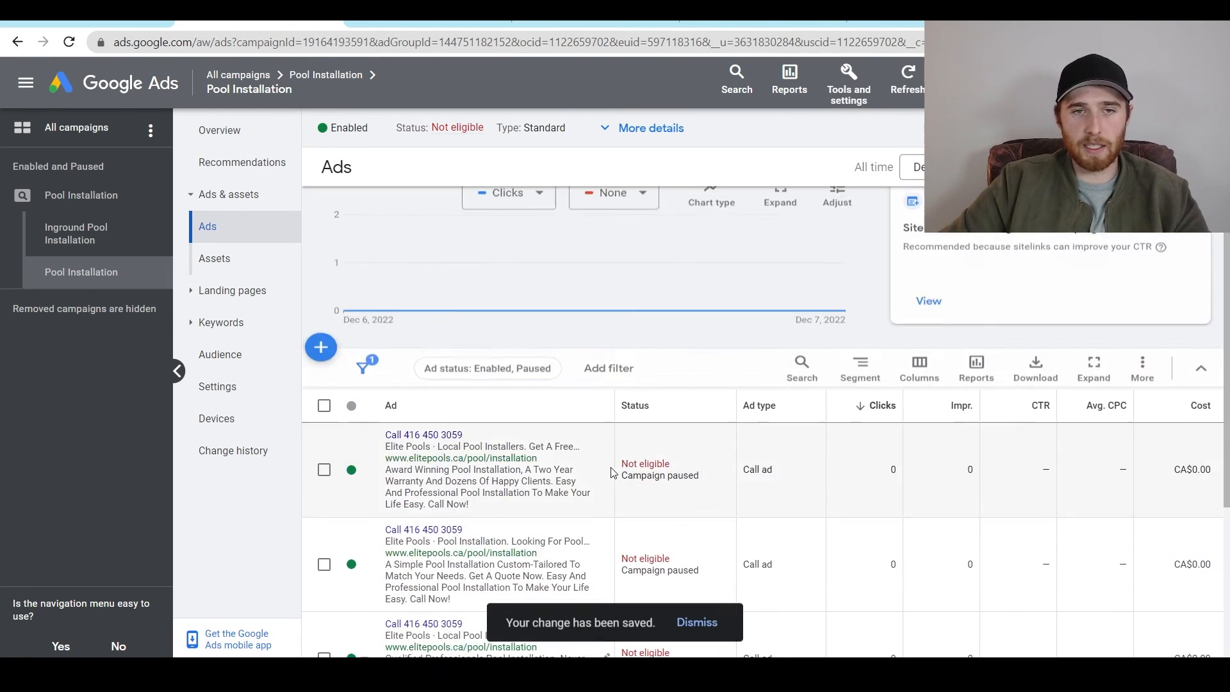
# Enable the paused Pool Installation ad group in the campaign's ad group list.
pyautogui.scroll(-2, 532, 462)
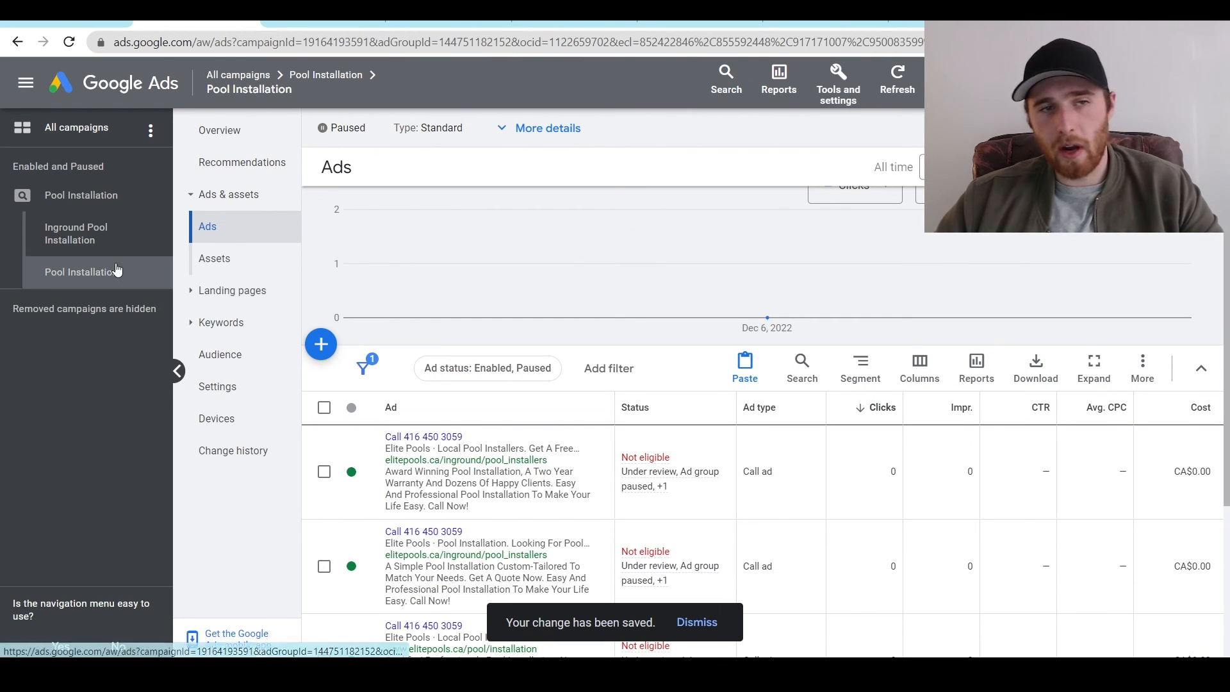
pyautogui.click(58, 197)
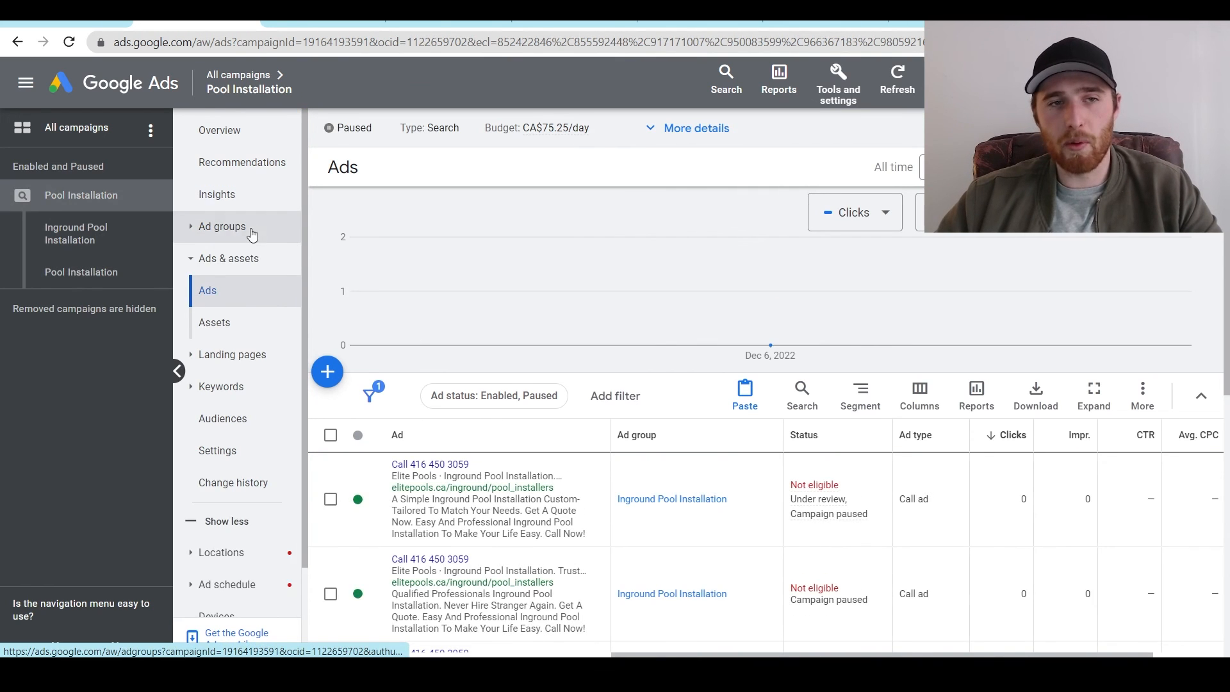
pyautogui.click(252, 234)
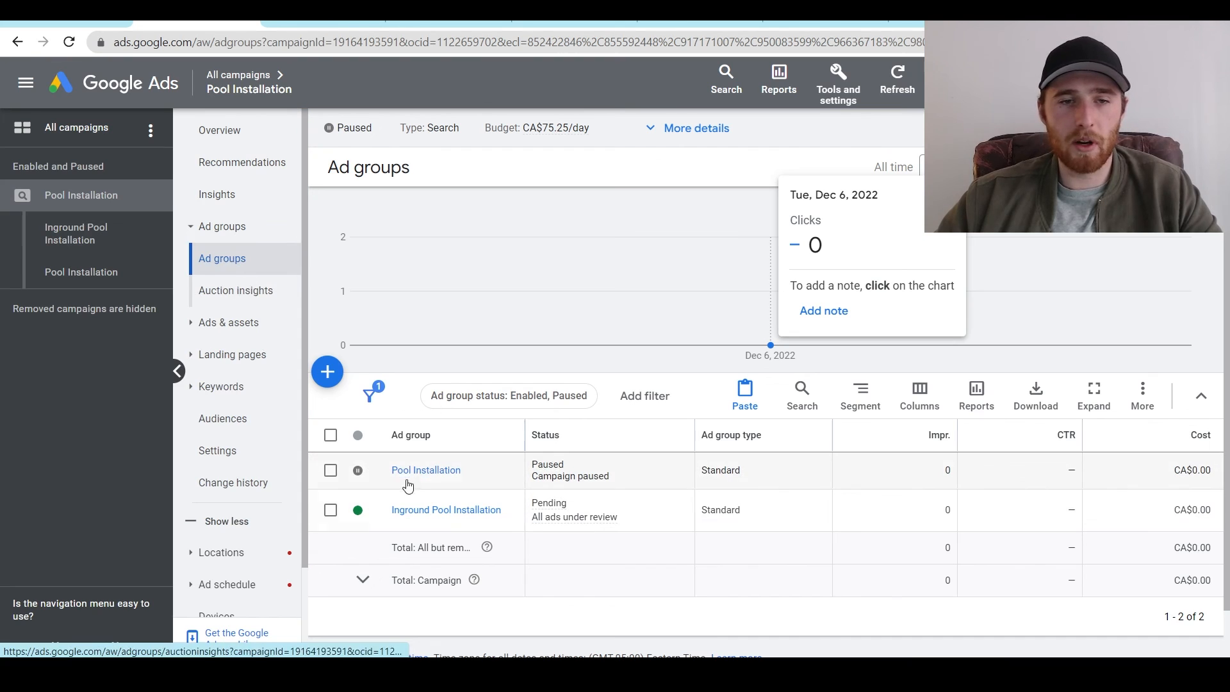
pyautogui.click(356, 471)
pyautogui.click(380, 487)
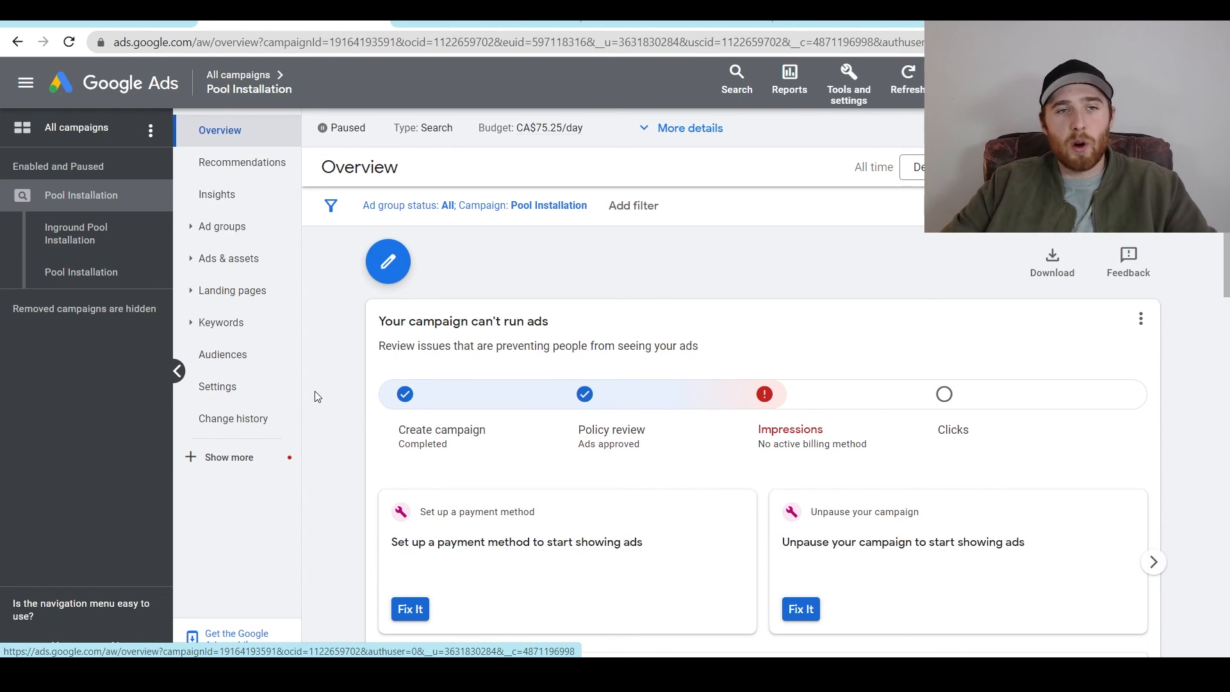
# Open the advanced location search from the Locations setting of the Pool Installation campaign.
pyautogui.click(218, 387)
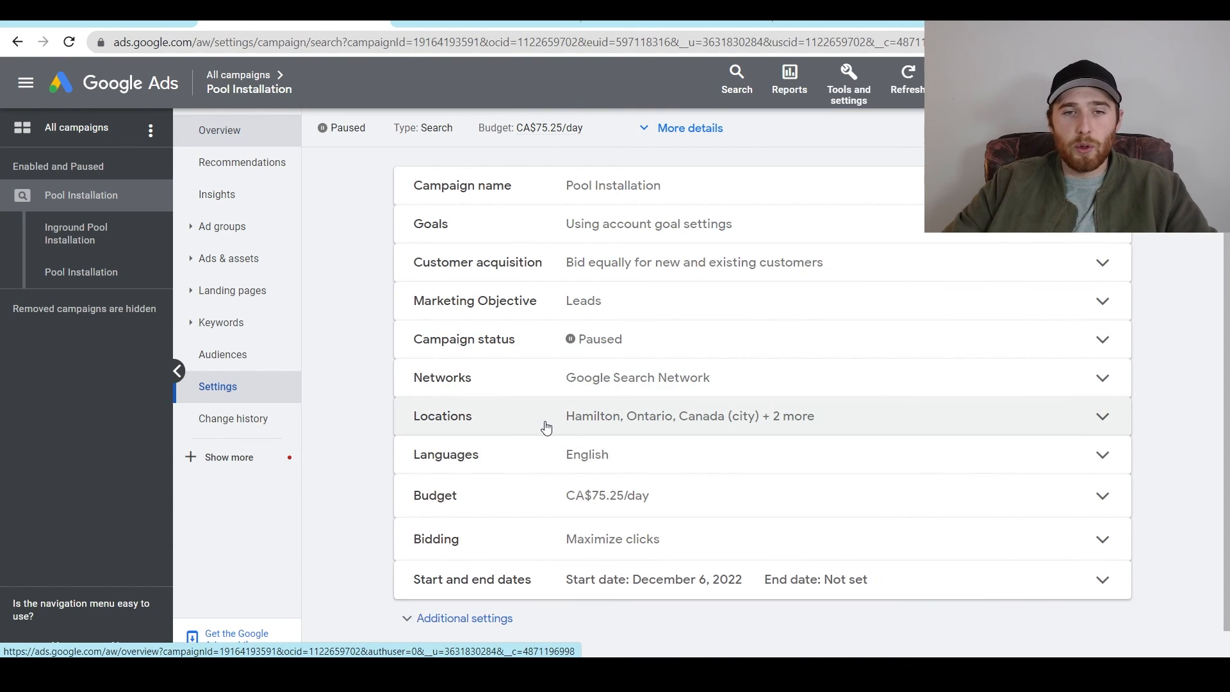
pyautogui.click(546, 428)
pyautogui.scroll(-2, 423, 397)
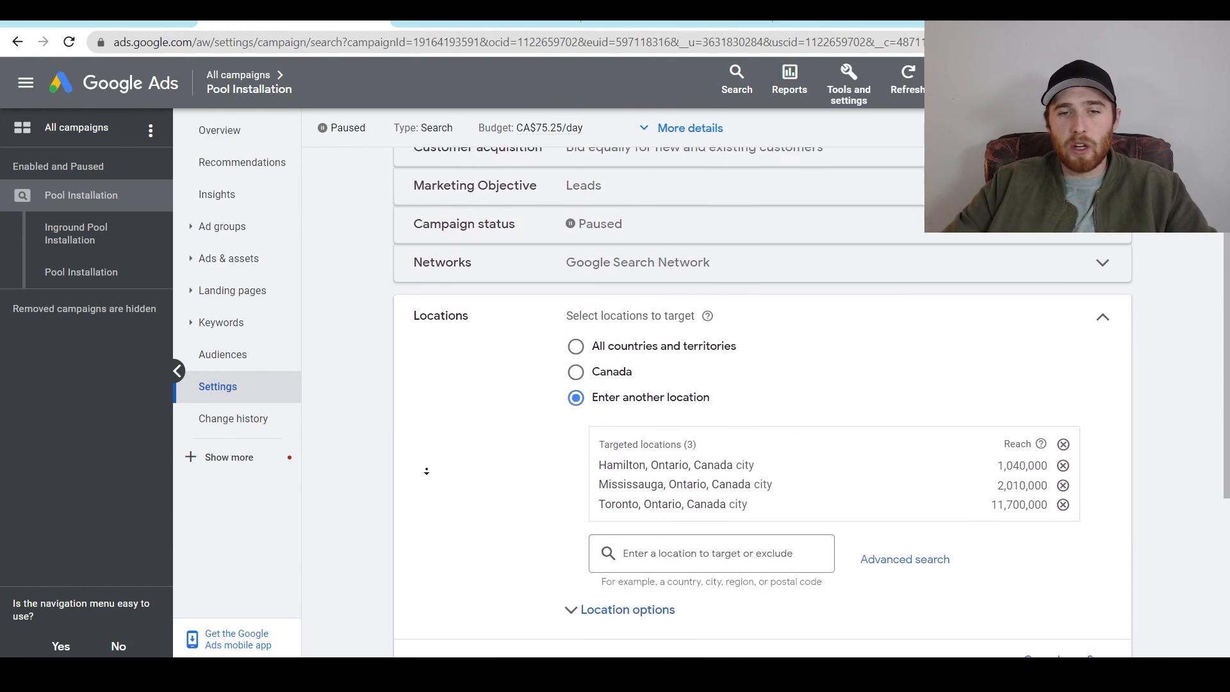
pyautogui.scroll(-1, 427, 471)
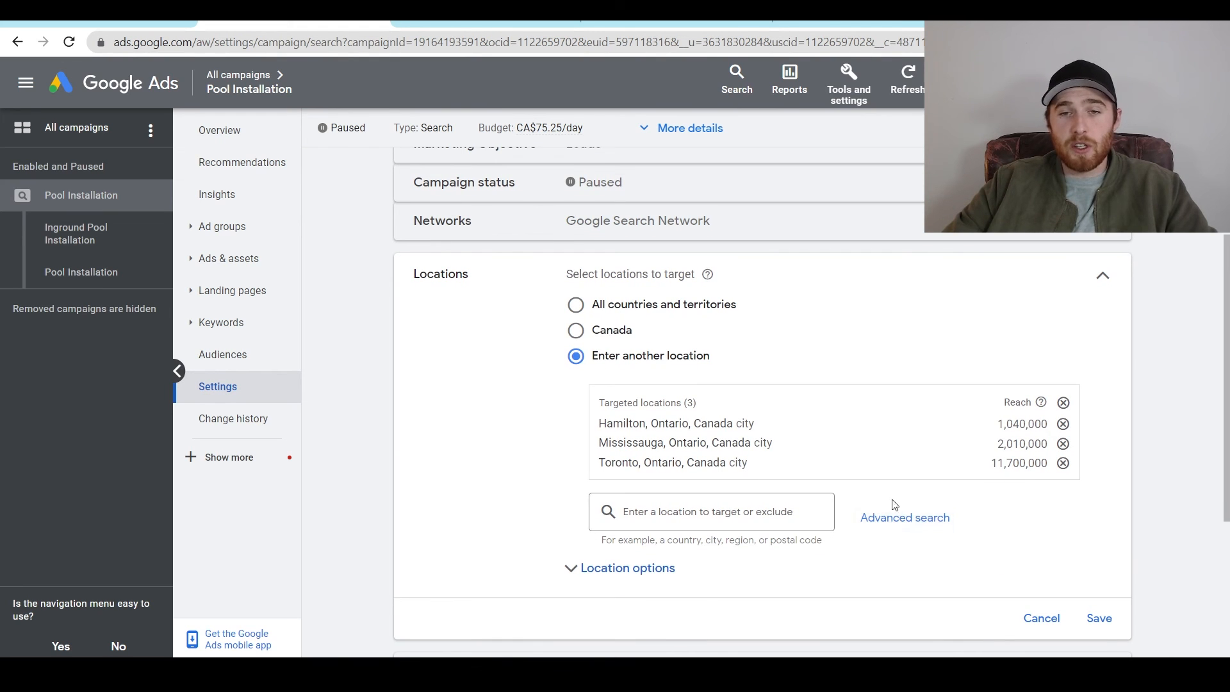
pyautogui.click(883, 524)
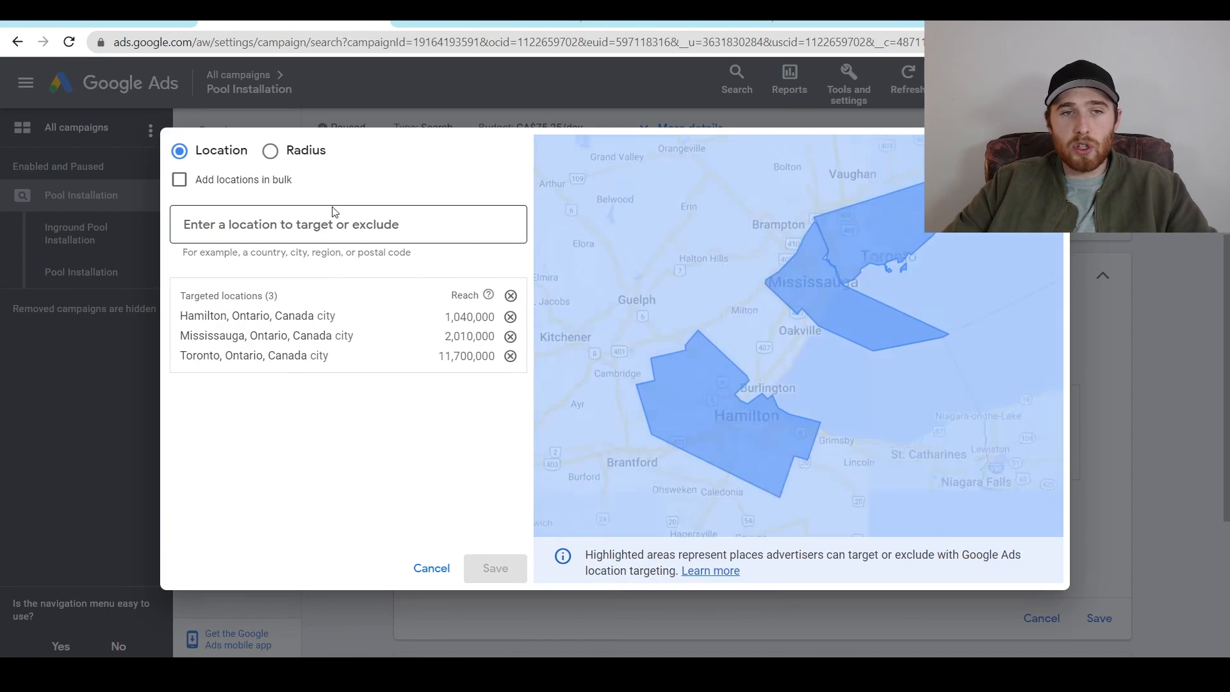
# Target a 20 mi radius around a pin placed on the map between Milton and Burlington.
pyautogui.click(294, 160)
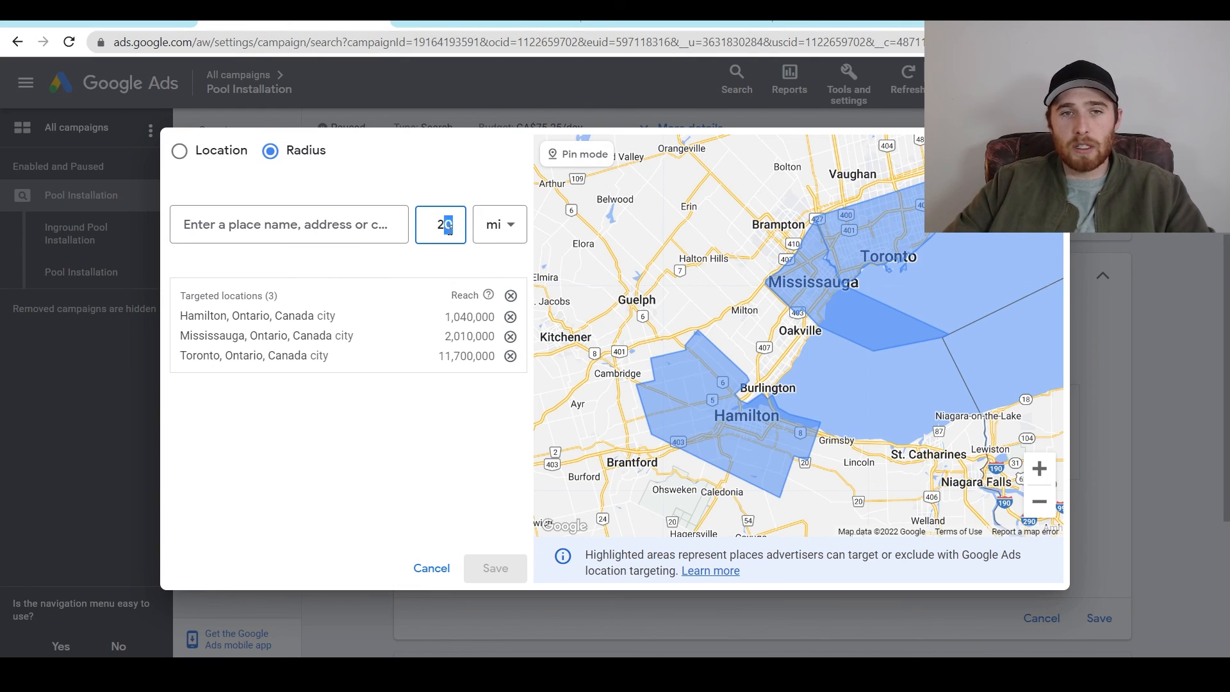
pyautogui.click(576, 162)
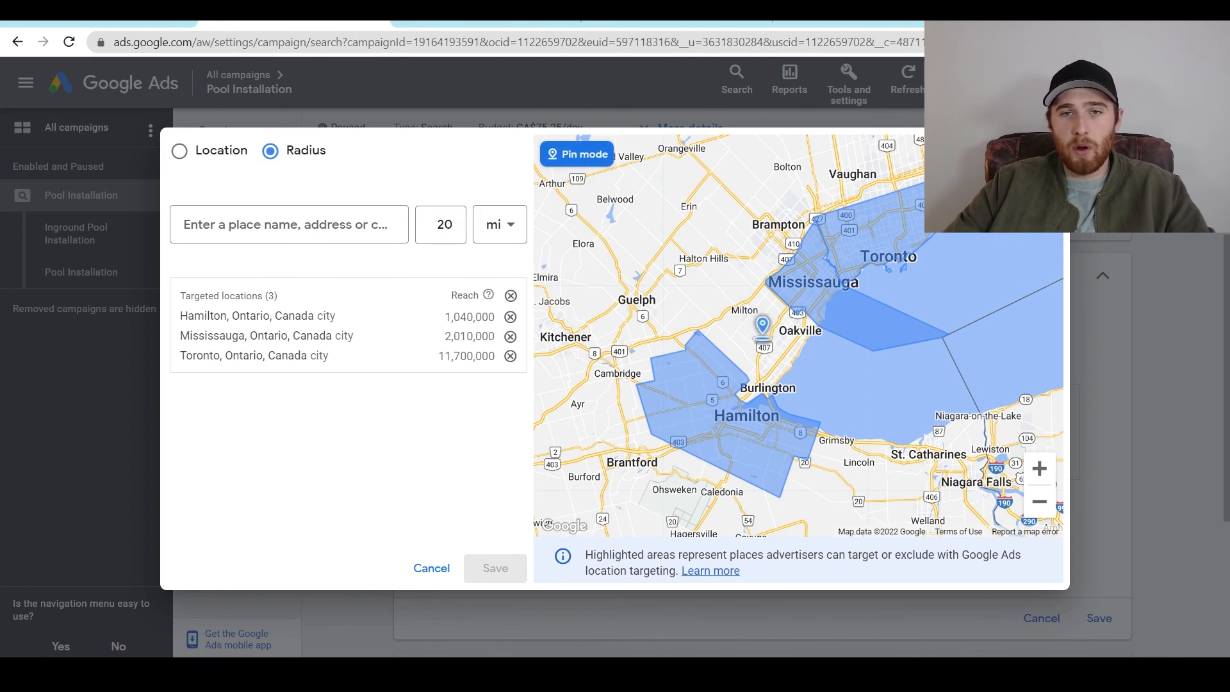
pyautogui.click(762, 338)
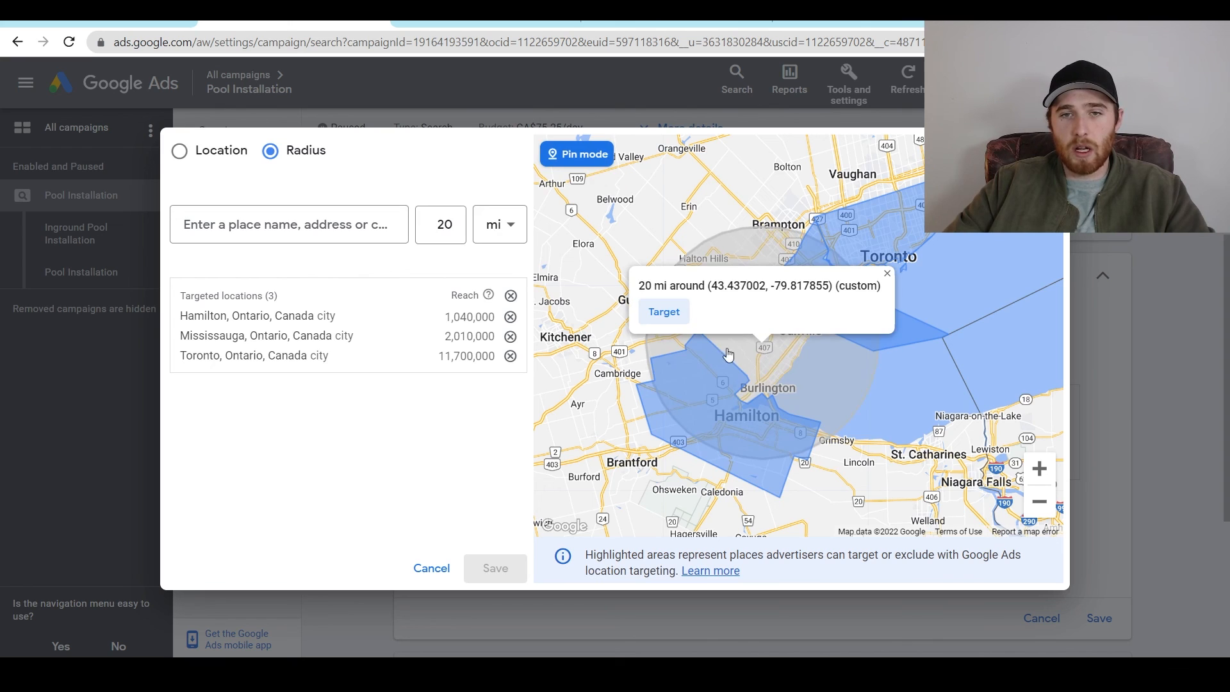
pyautogui.click(660, 314)
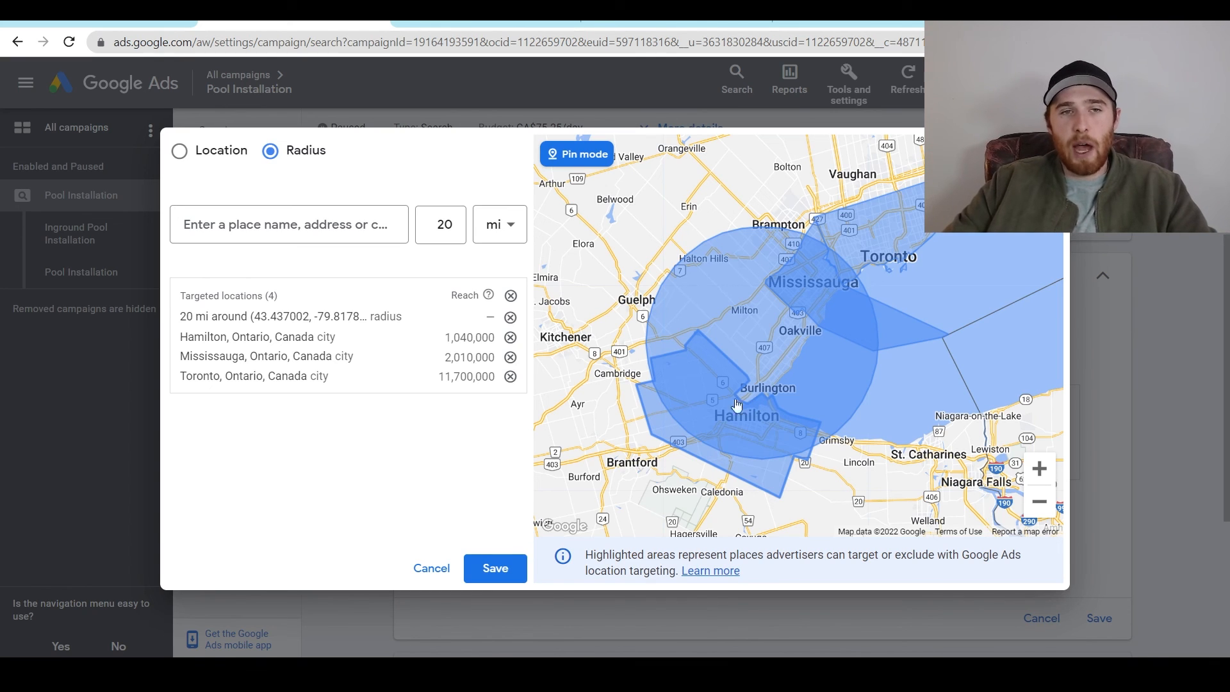
# Find the city of Brantford, Ontario, Canada and exclude it from the campaign's locations.
pyautogui.click(224, 156)
pyautogui.click(266, 223)
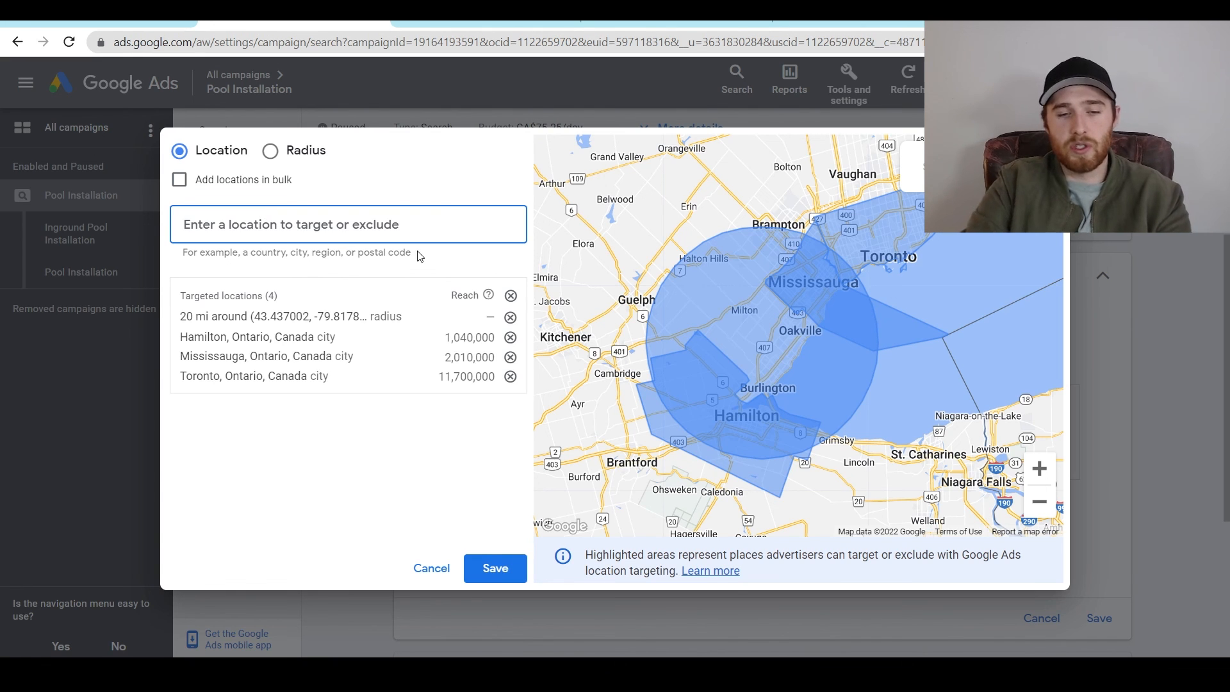
pyautogui.write('branto')
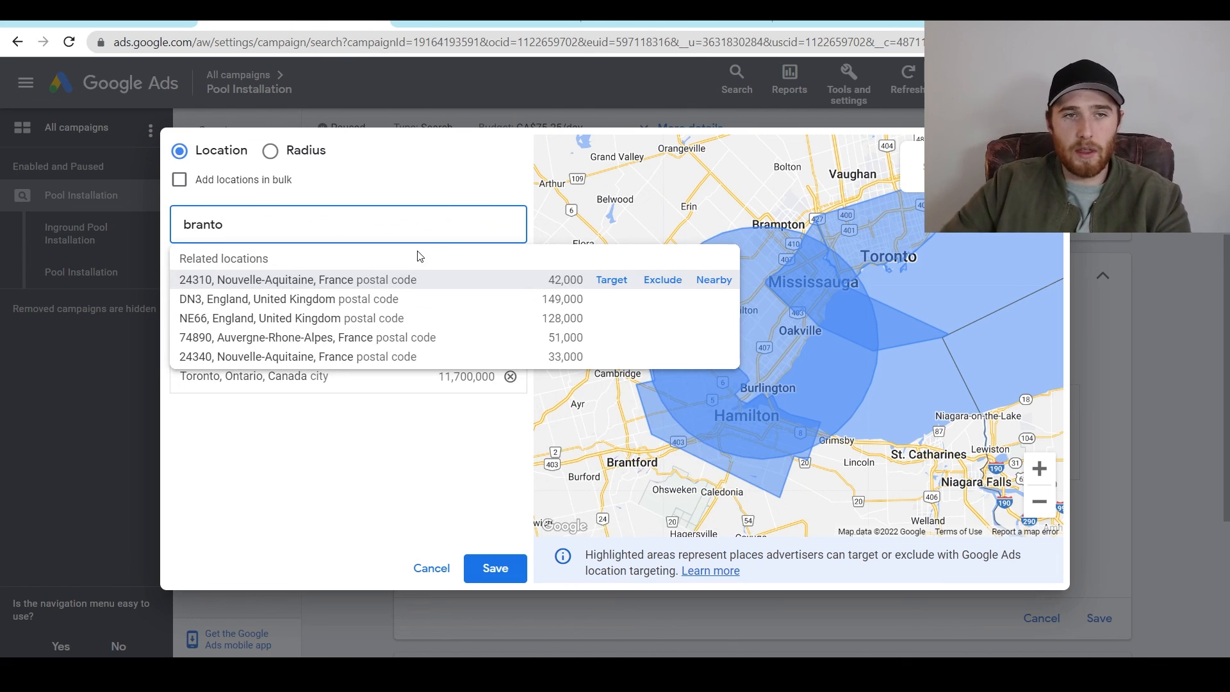
pyautogui.press('BackSpace')
pyautogui.write('for')
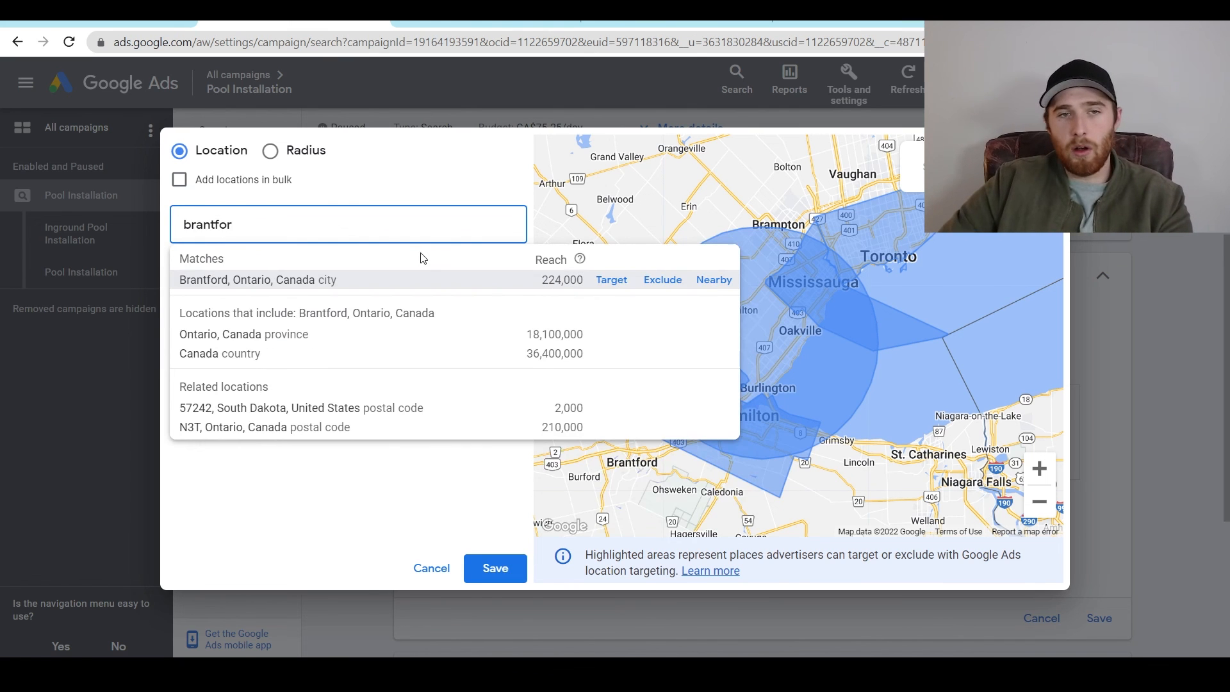
pyautogui.click(657, 282)
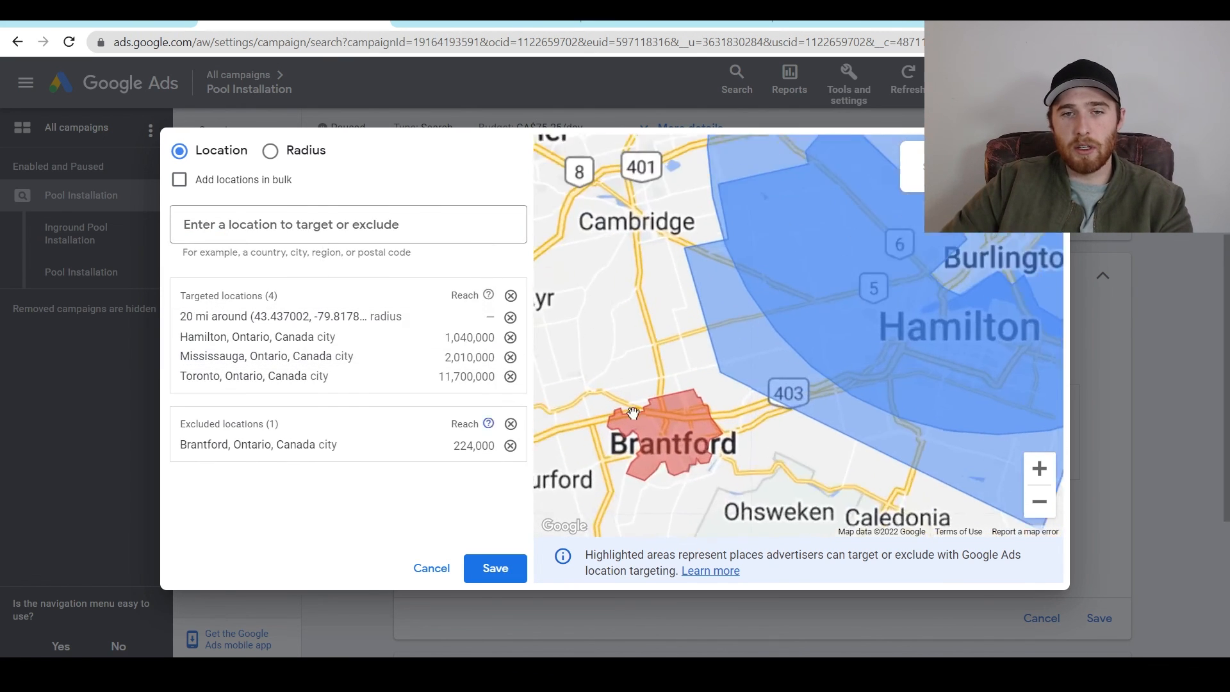
pyautogui.scroll(-3, 750, 375)
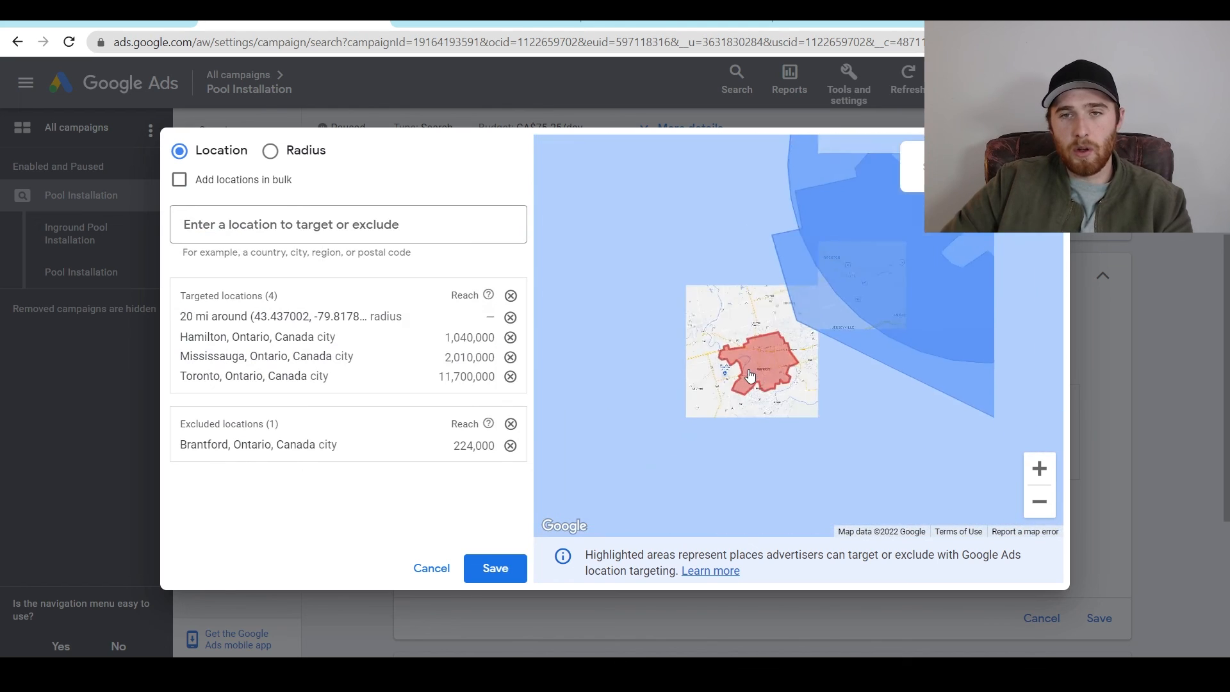
pyautogui.click(395, 232)
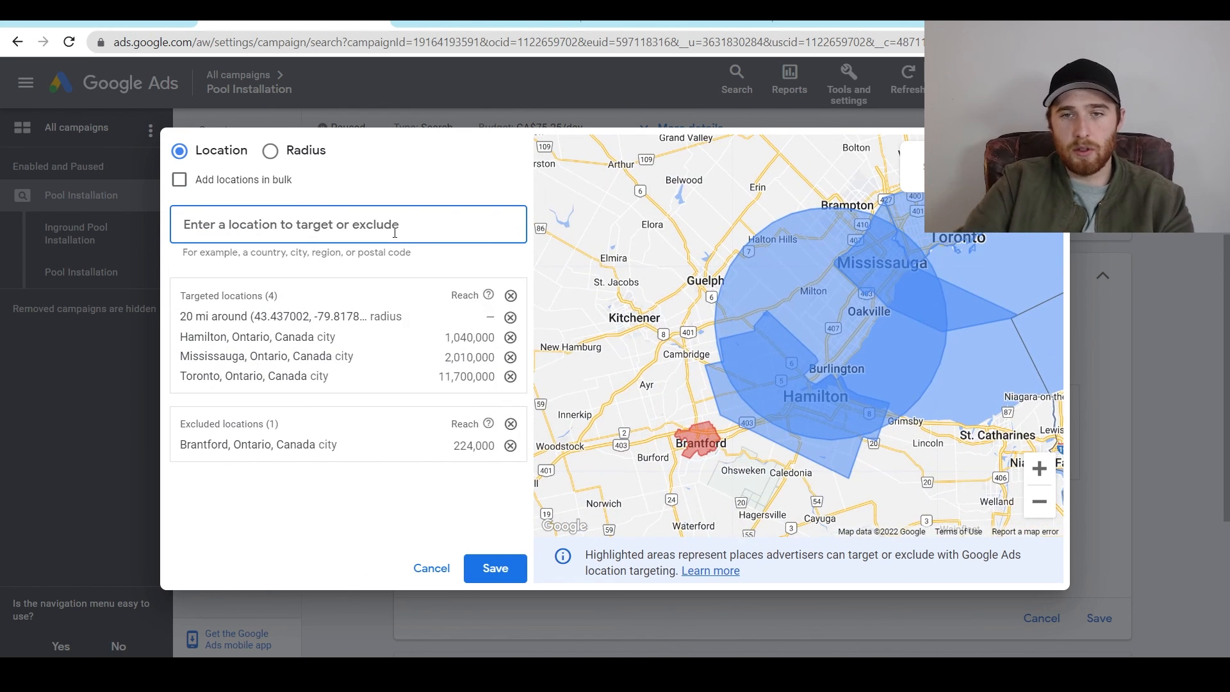
pyautogui.write('oakv')
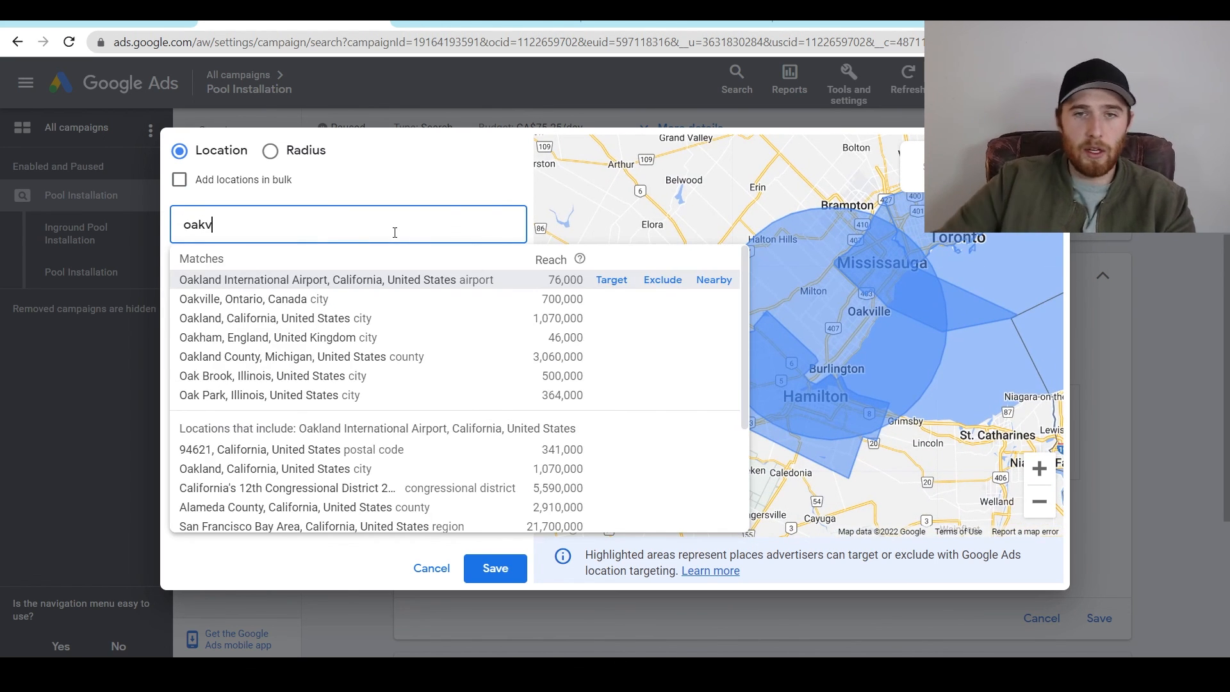
pyautogui.click(715, 279)
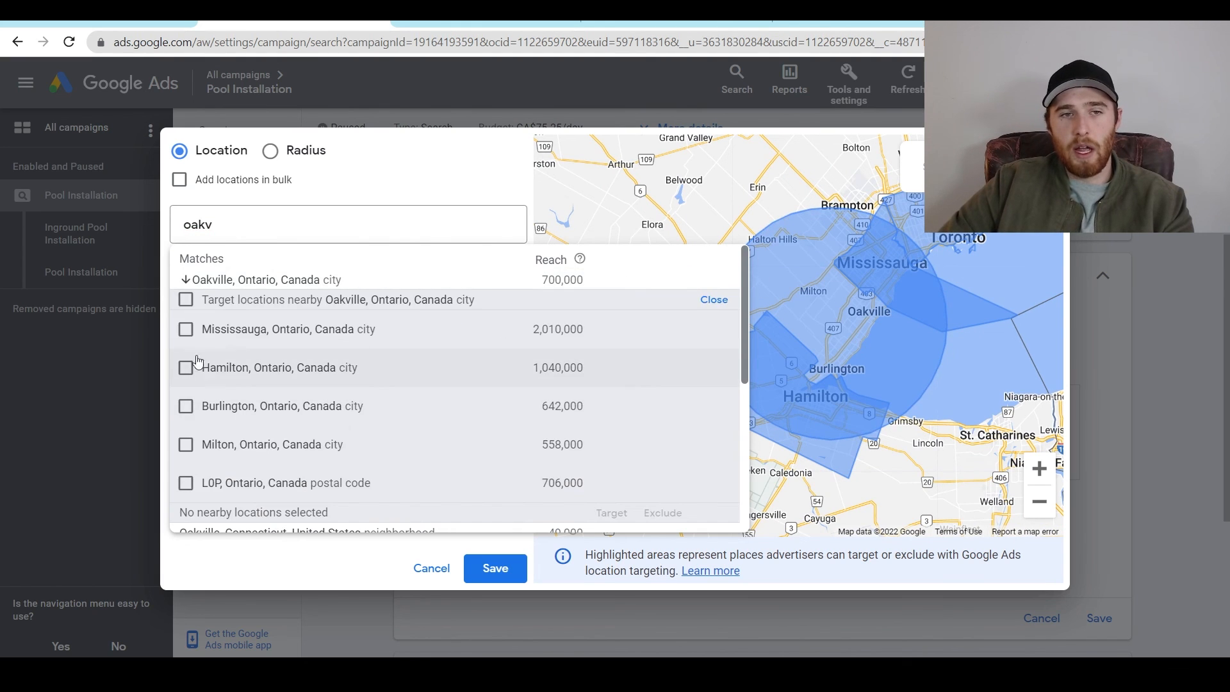
pyautogui.click(186, 329)
pyautogui.click(186, 367)
pyautogui.click(186, 406)
pyautogui.click(186, 444)
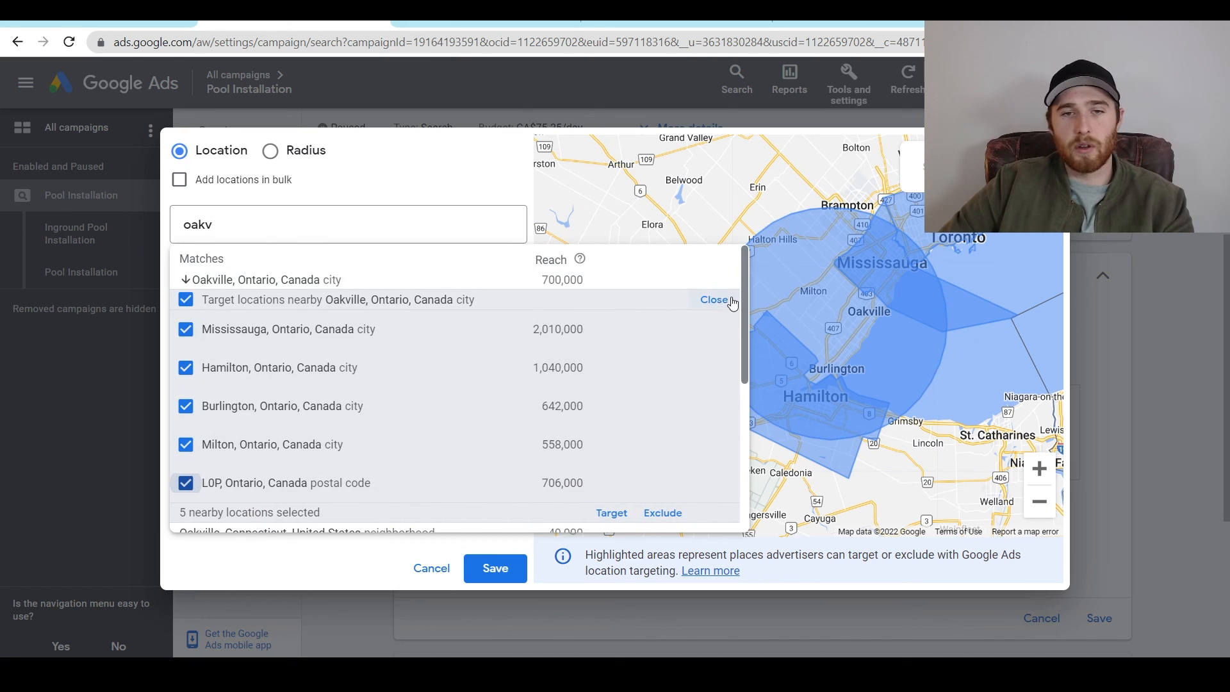
pyautogui.click(504, 182)
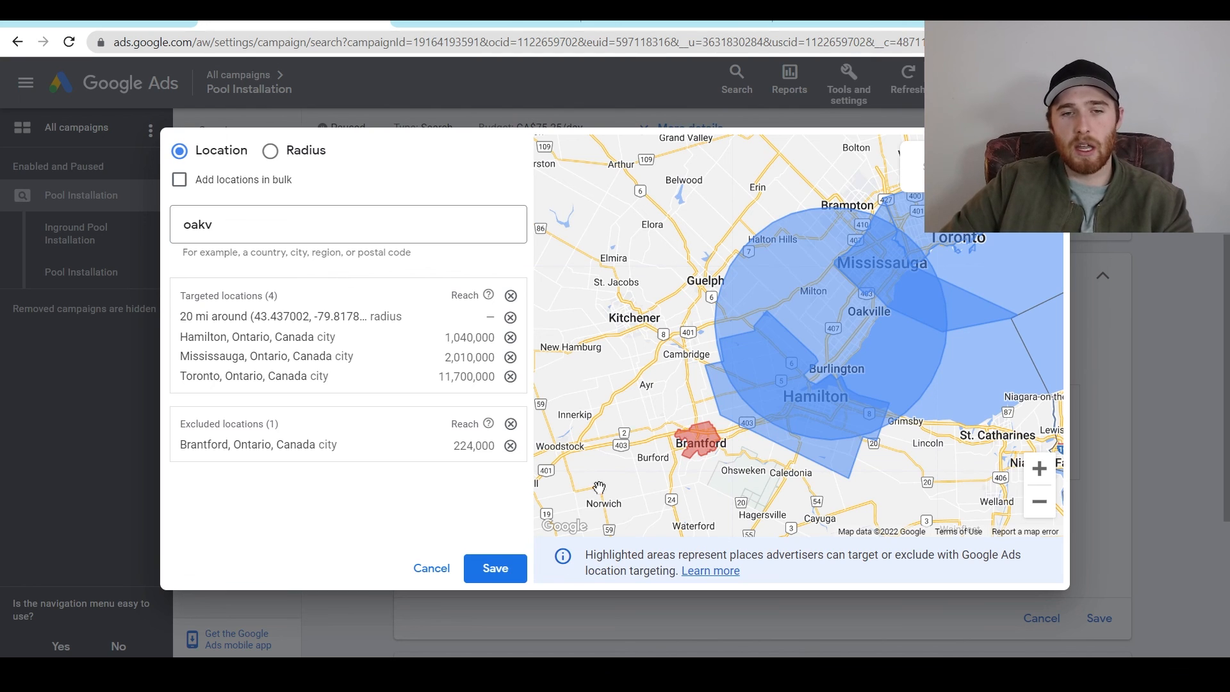
# Save the radius target and the Brantford exclusion from the advanced location search.
pyautogui.click(494, 563)
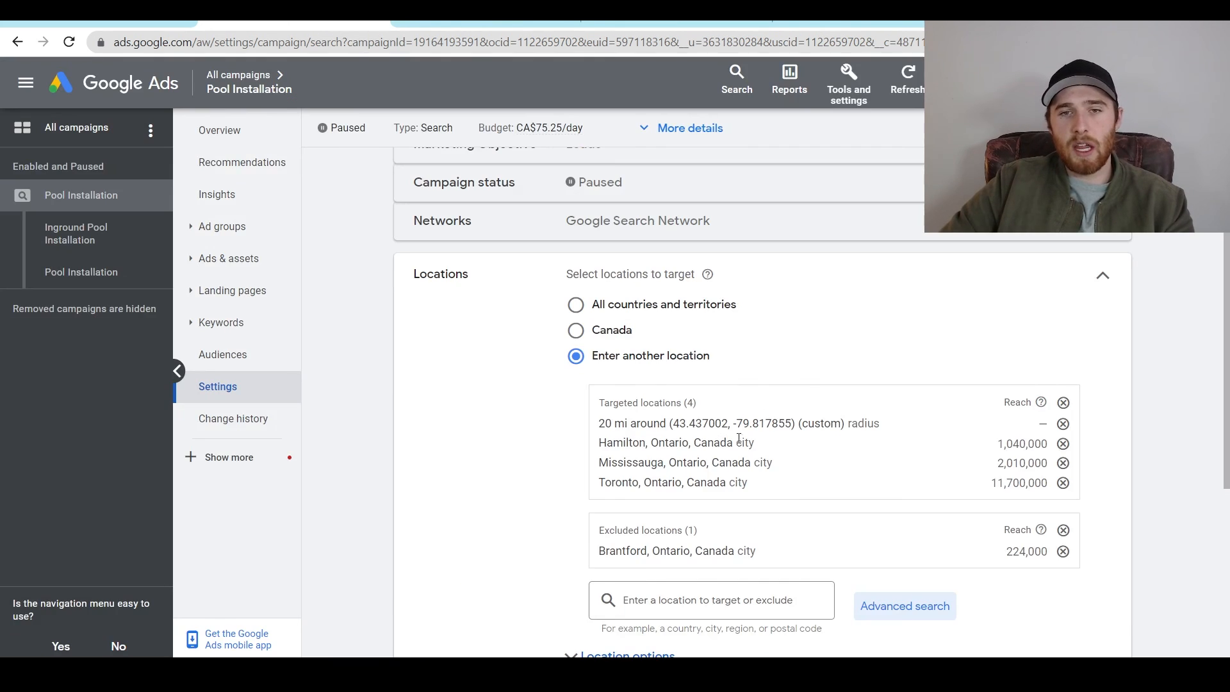
# Save the Pool Installation campaign's location settings with Hamilton, Mississauga and Toronto as the targeted cities.
pyautogui.scroll(-1, 1003, 586)
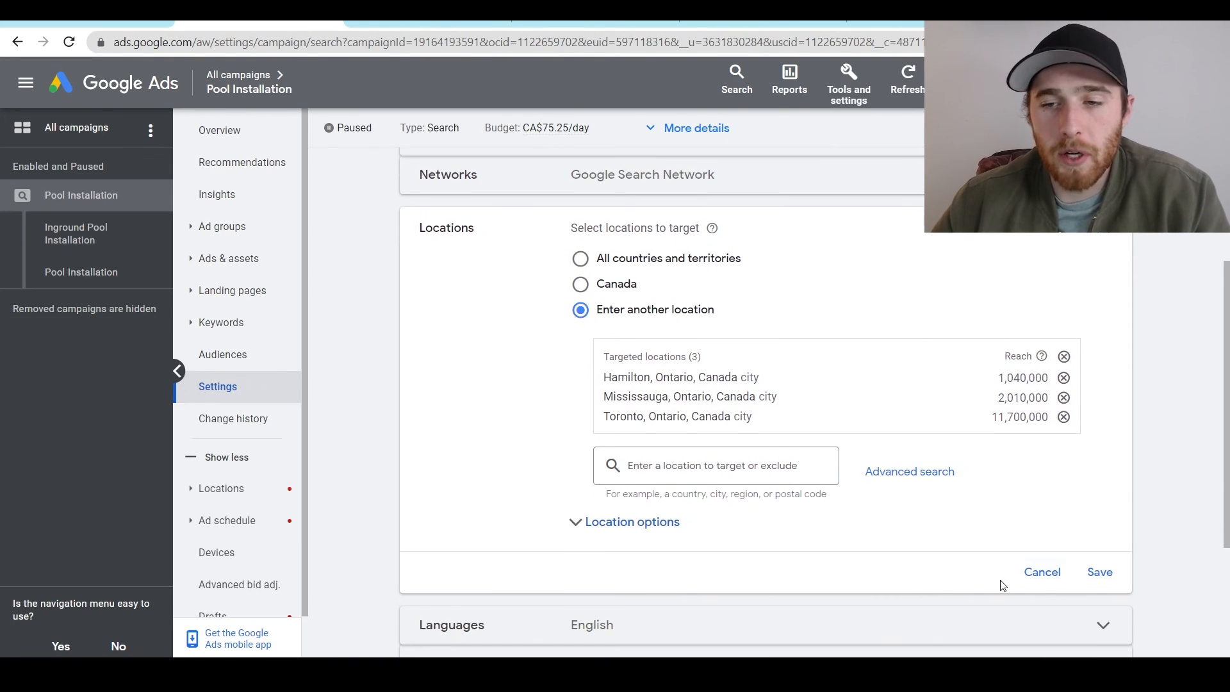
pyautogui.click(1098, 574)
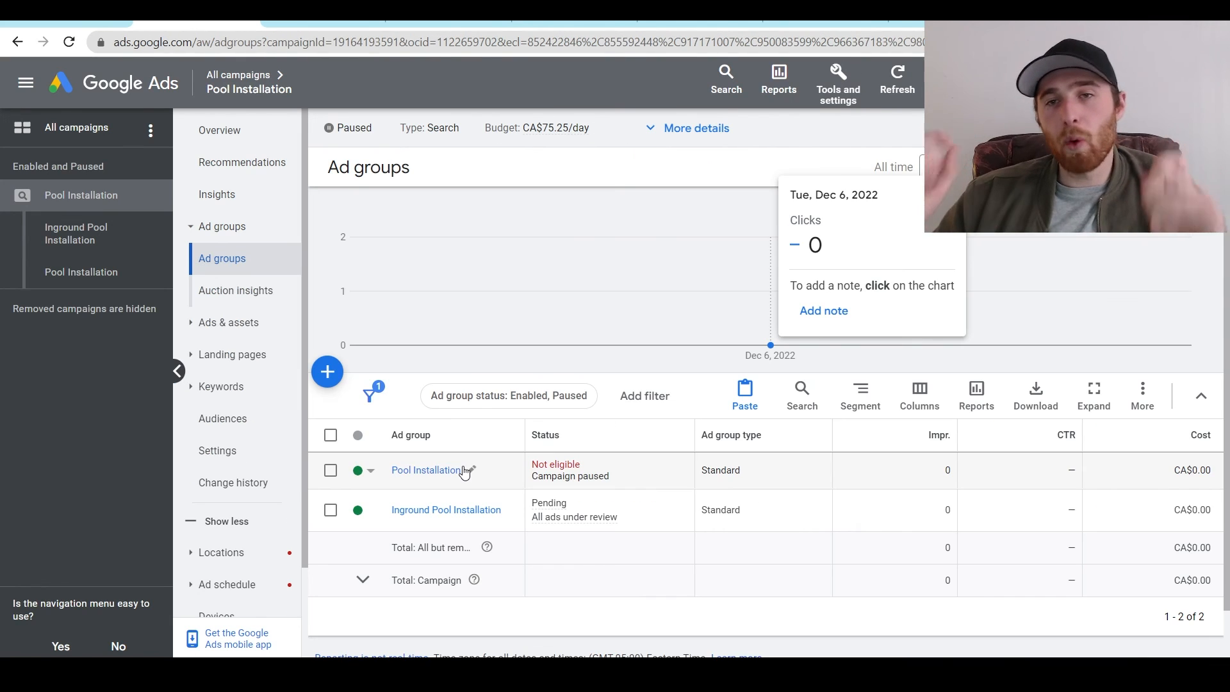
# Open the call reporting options in the account settings at the all-campaigns level.
pyautogui.click(76, 131)
pyautogui.click(249, 491)
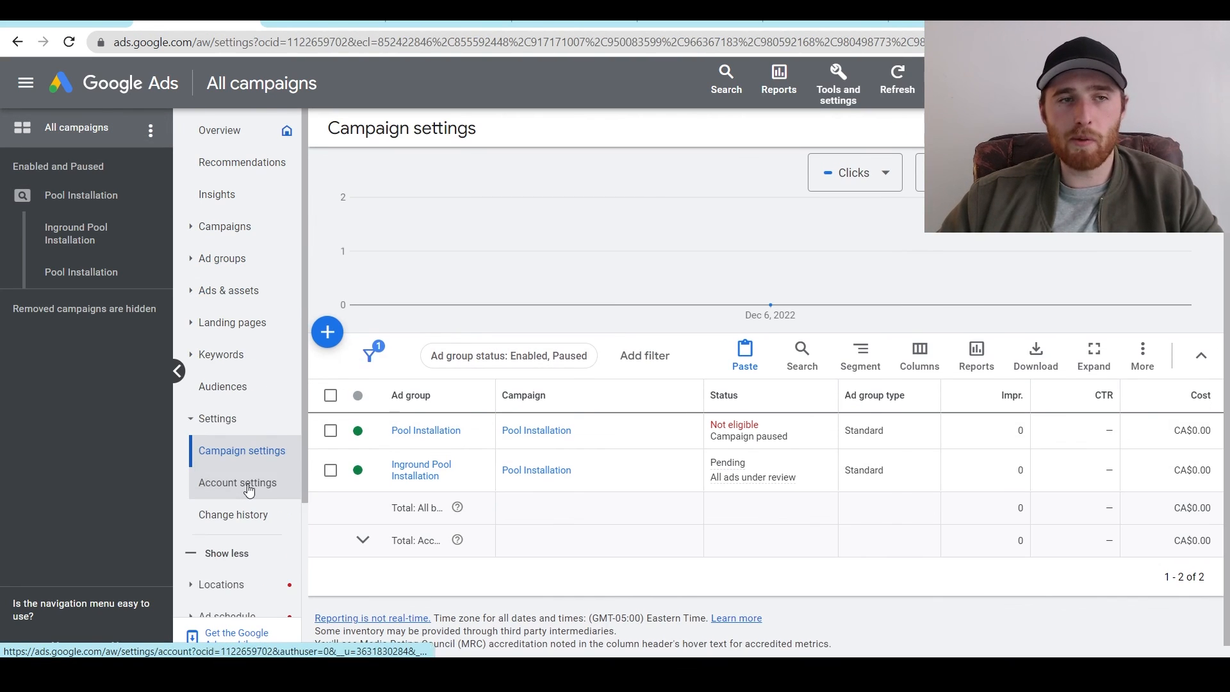
pyautogui.click(249, 490)
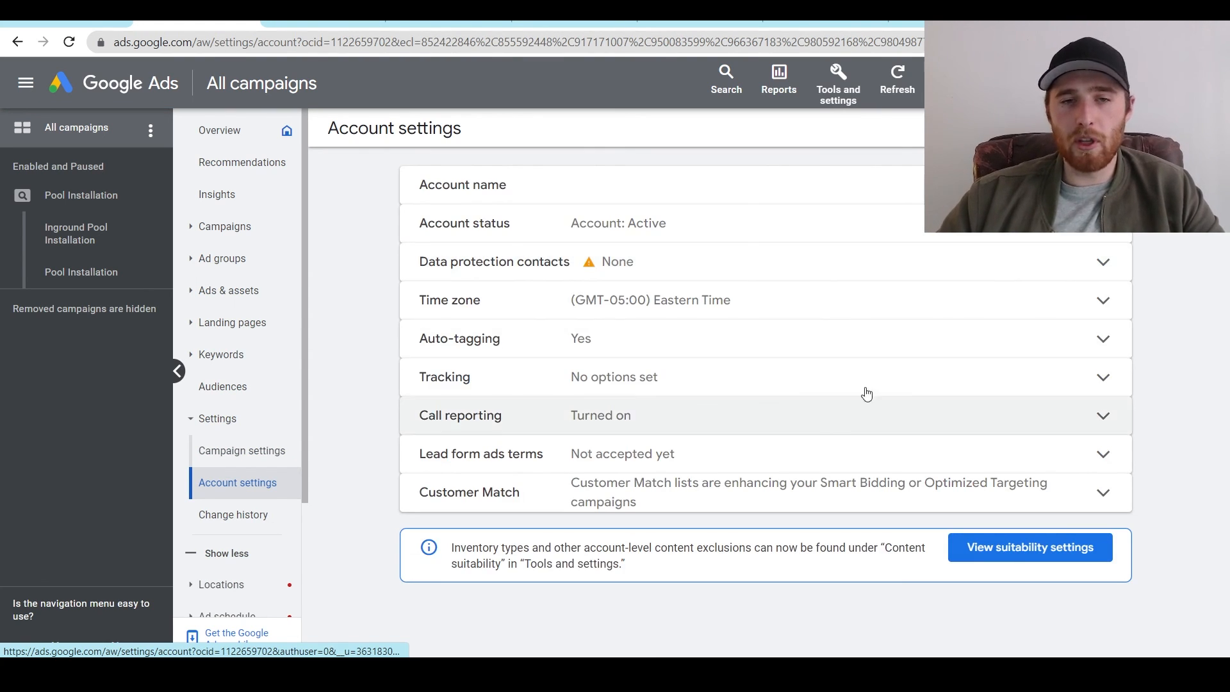
pyautogui.click(485, 413)
pyautogui.scroll(-4, 486, 447)
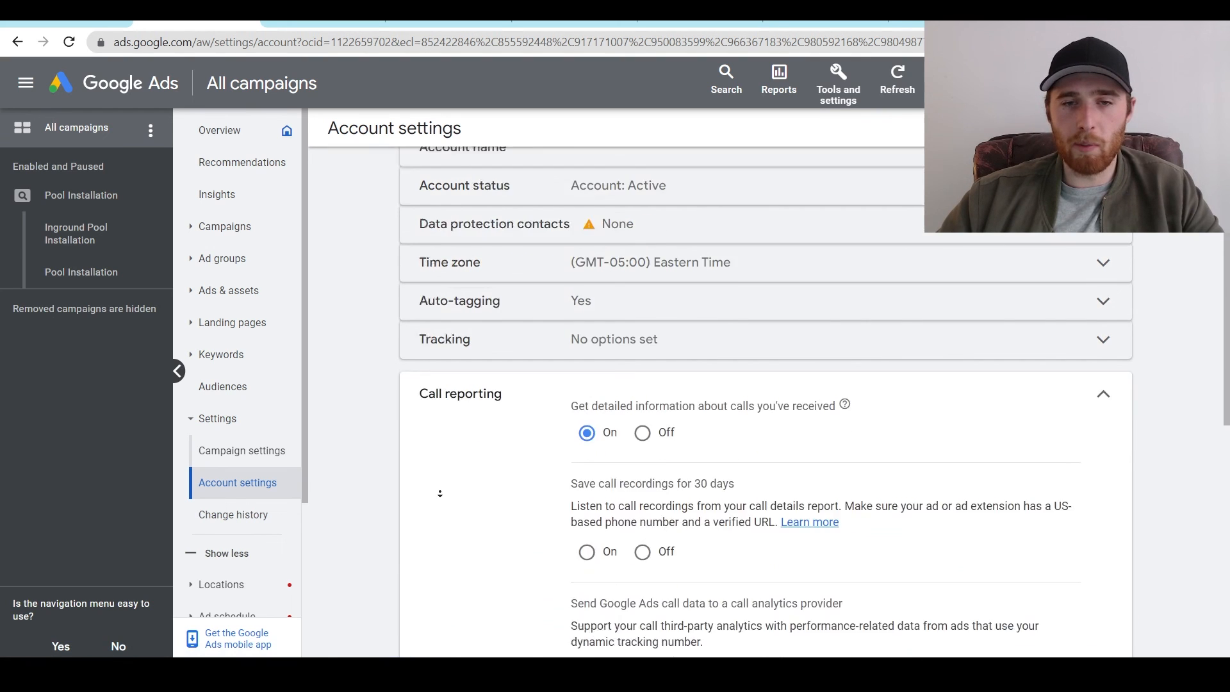
# Turn on saving call recordings for 30 days, accepting the Calls and Messaging Terms of Service, and save the call reporting settings.
pyautogui.click(589, 341)
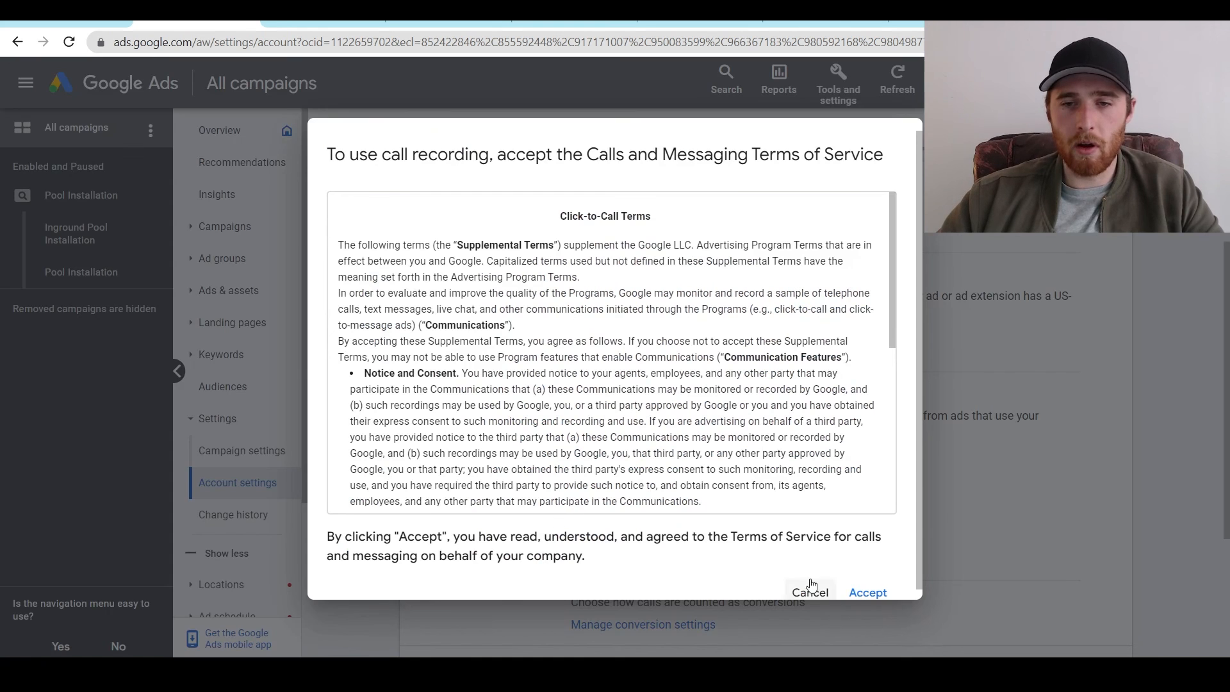
pyautogui.click(871, 592)
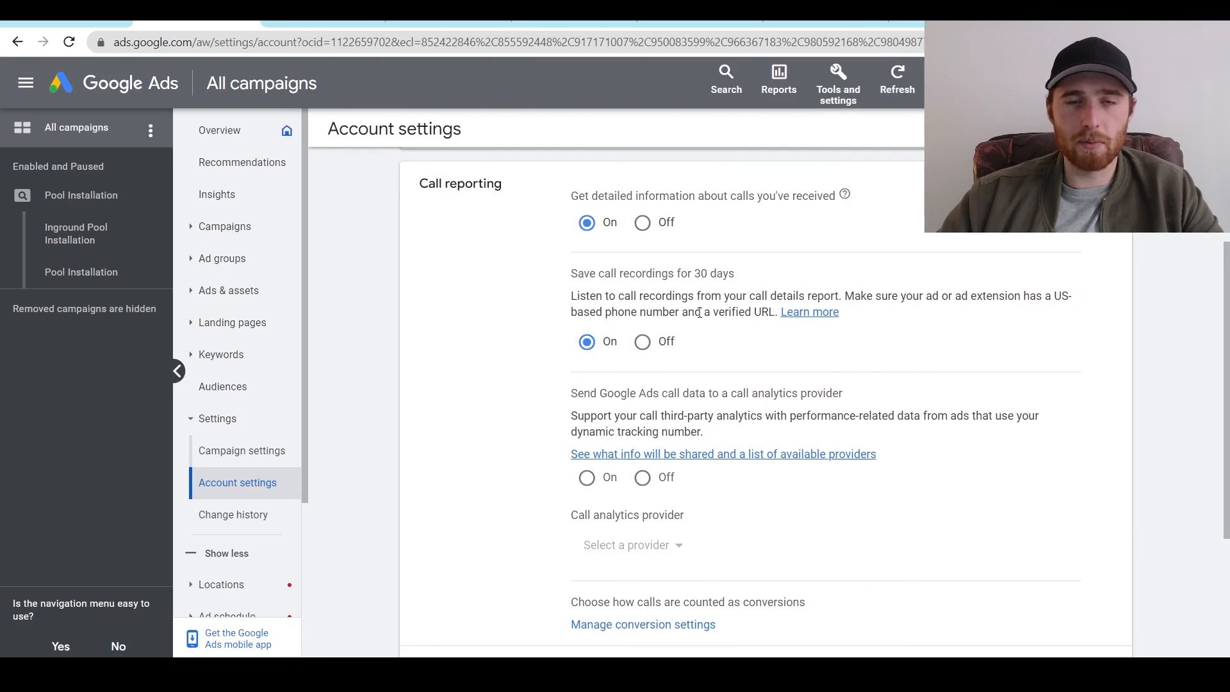
pyautogui.scroll(-1, 485, 403)
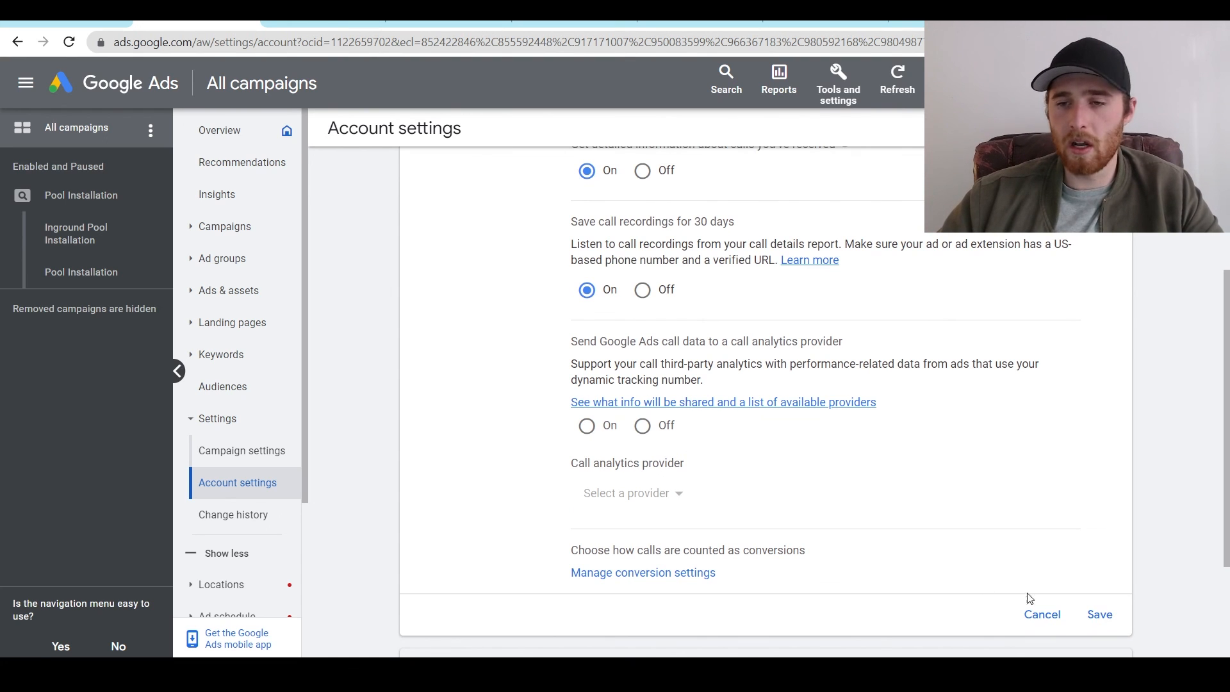
pyautogui.click(1100, 614)
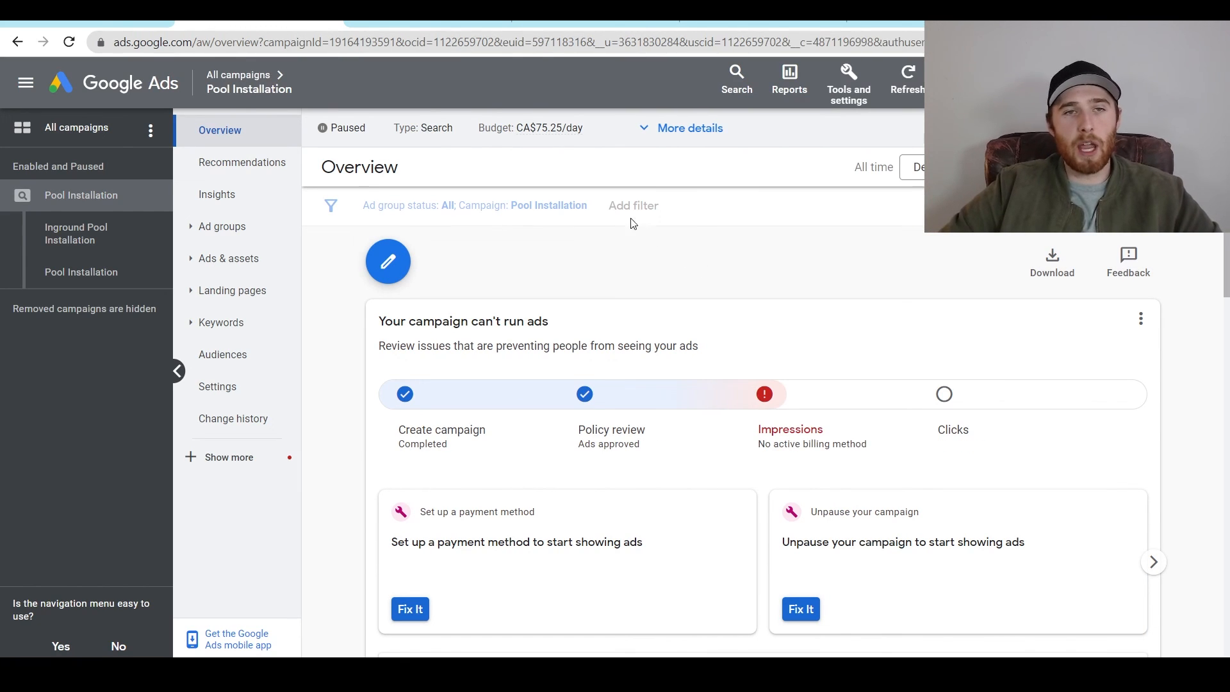
# Enable the Pool Installation campaign and set it back to paused.
pyautogui.click(348, 130)
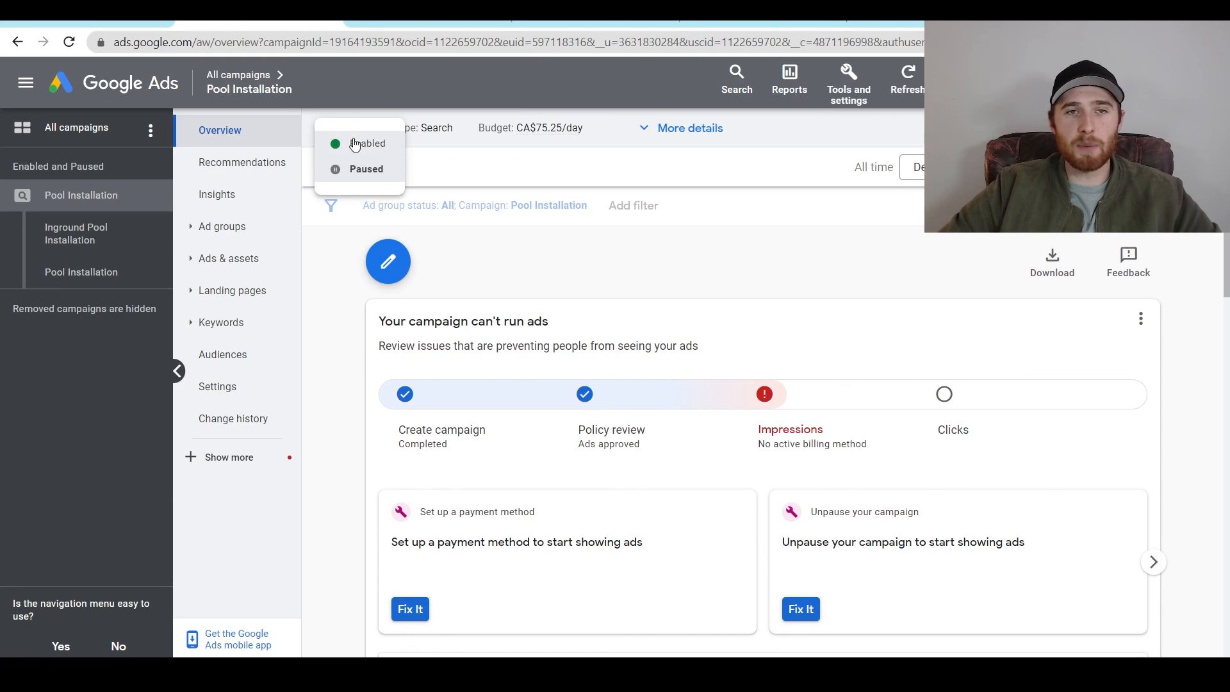
pyautogui.click(357, 143)
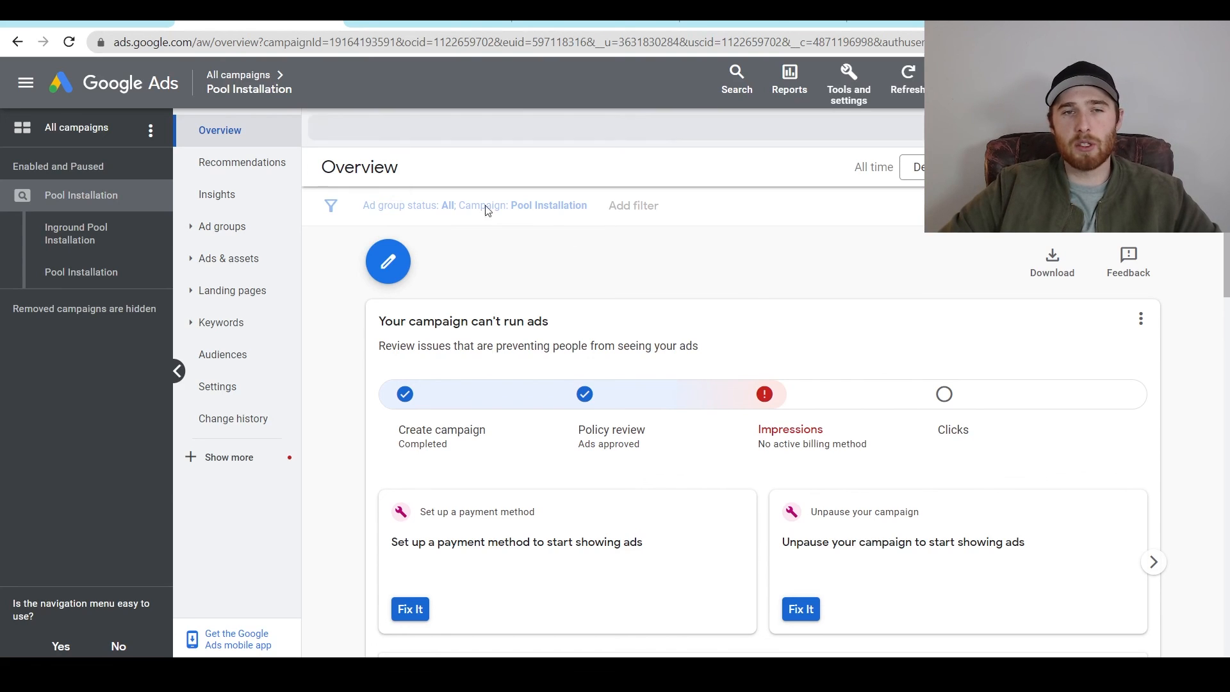
pyautogui.click(351, 129)
pyautogui.click(362, 170)
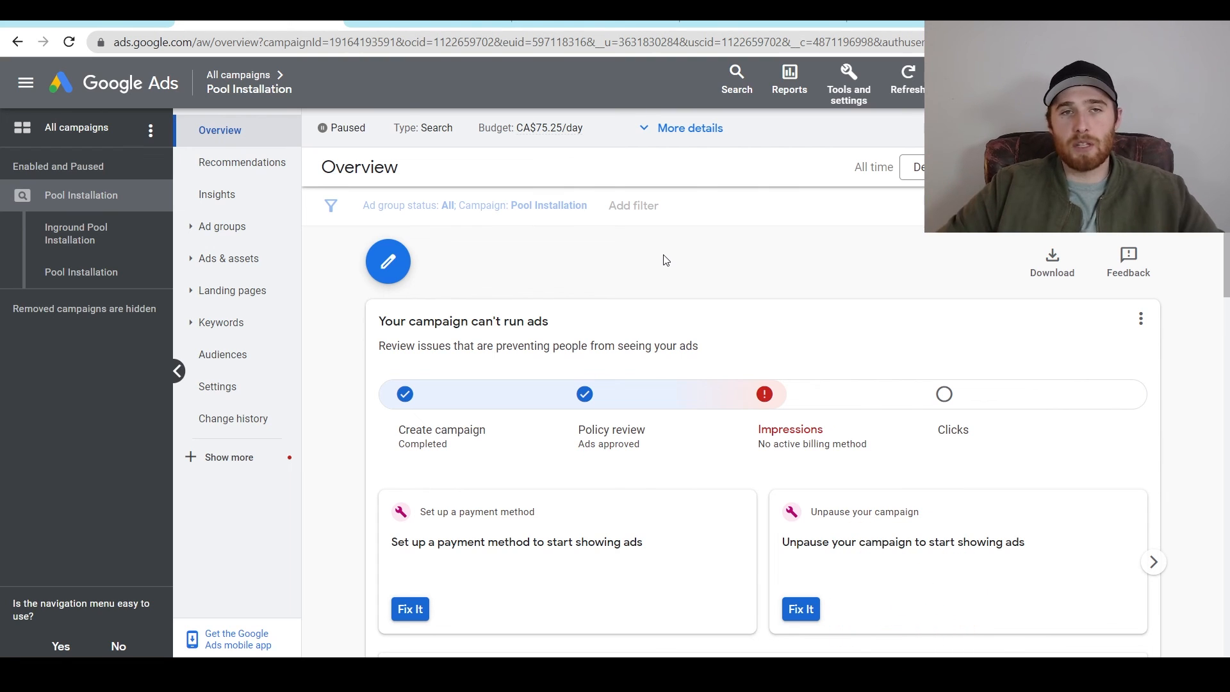
# Examine the Weekly, Monthly, 3 Months and Results sheets of the Google Ads Optimization Checklist in Google Sheets and return to Google Ads.
pyautogui.click(428, 23)
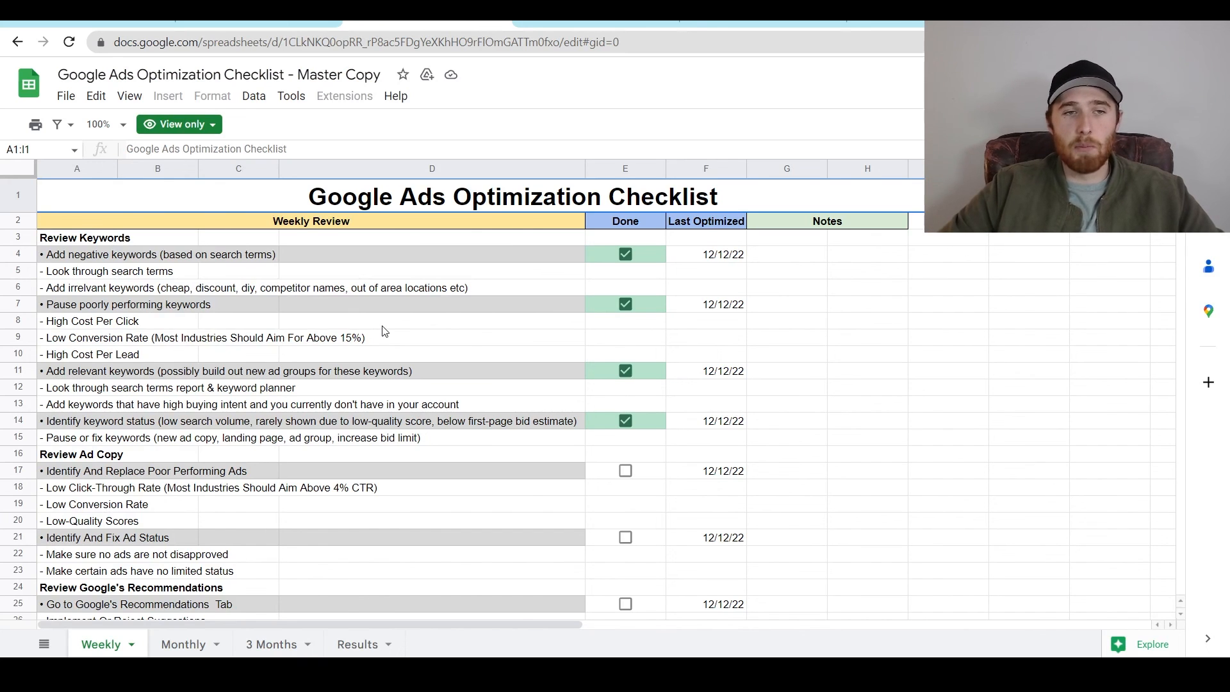
pyautogui.click(207, 651)
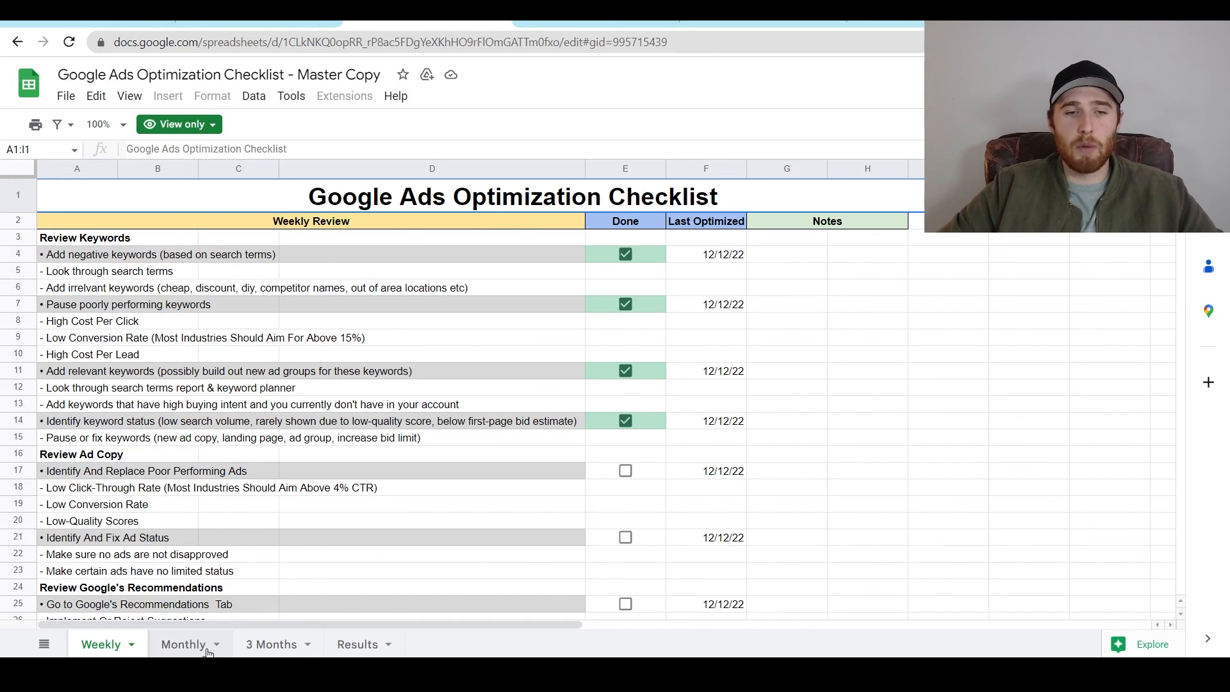
pyautogui.click(273, 645)
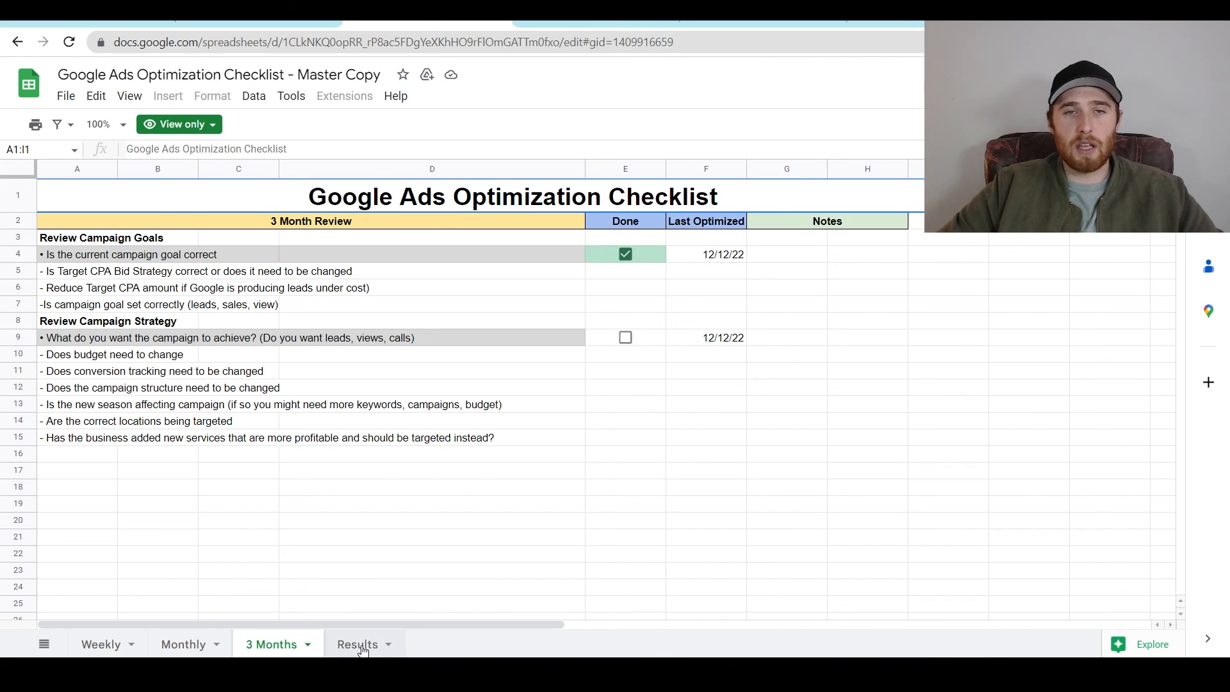
pyautogui.click(362, 647)
pyautogui.click(125, 645)
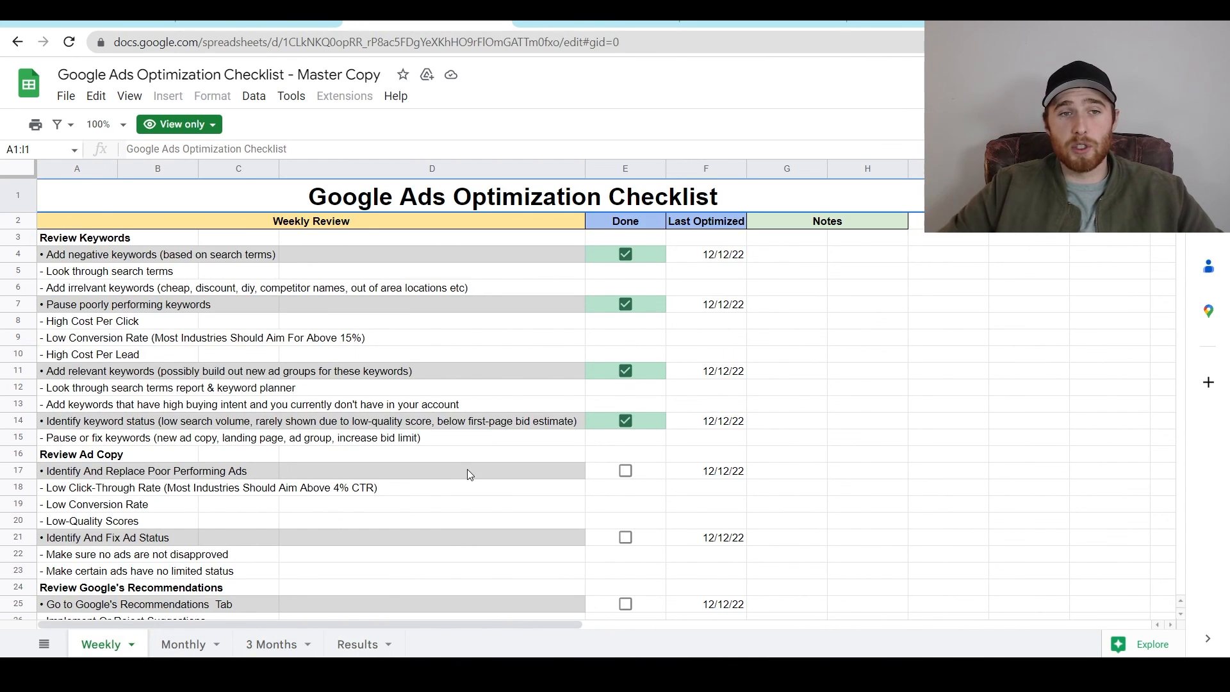
pyautogui.scroll(-2, 468, 474)
pyautogui.scroll(2, 468, 474)
pyautogui.click(314, 24)
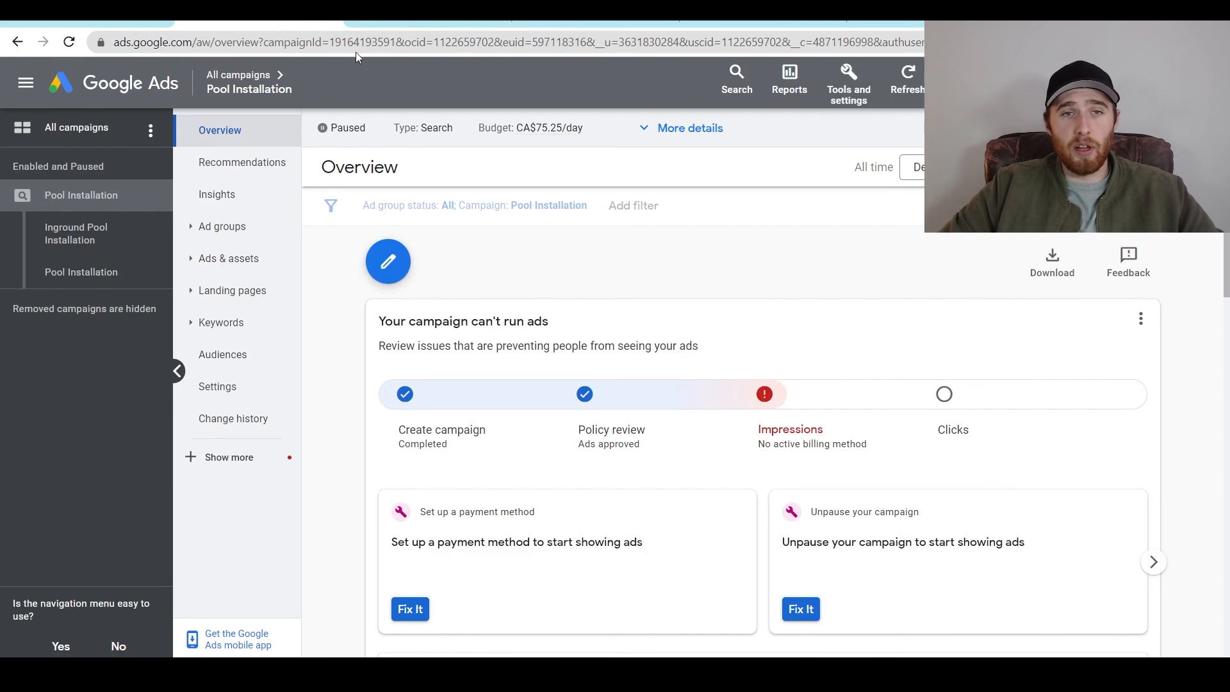